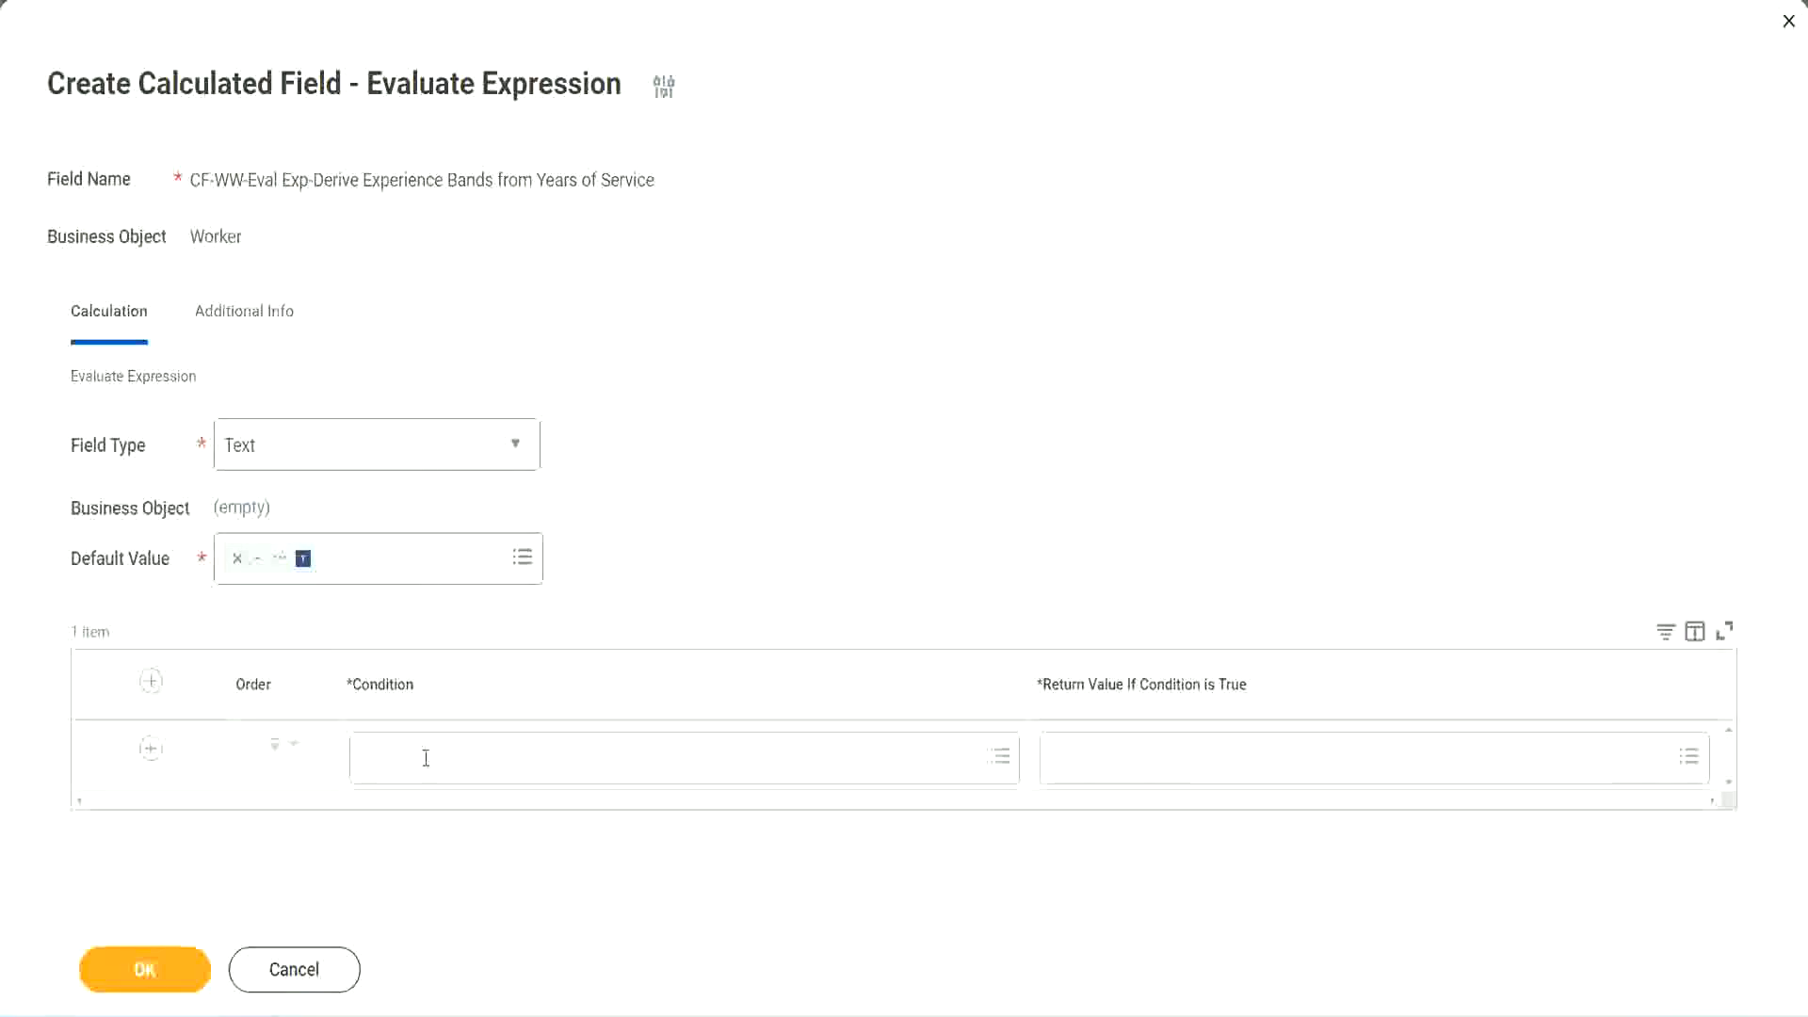
# - Copy the Field 1 name from the Notepad++ notes and set the first condition to CF-WW-TF-Length of Service between 0 and 7 years
pyautogui.click(426, 759)
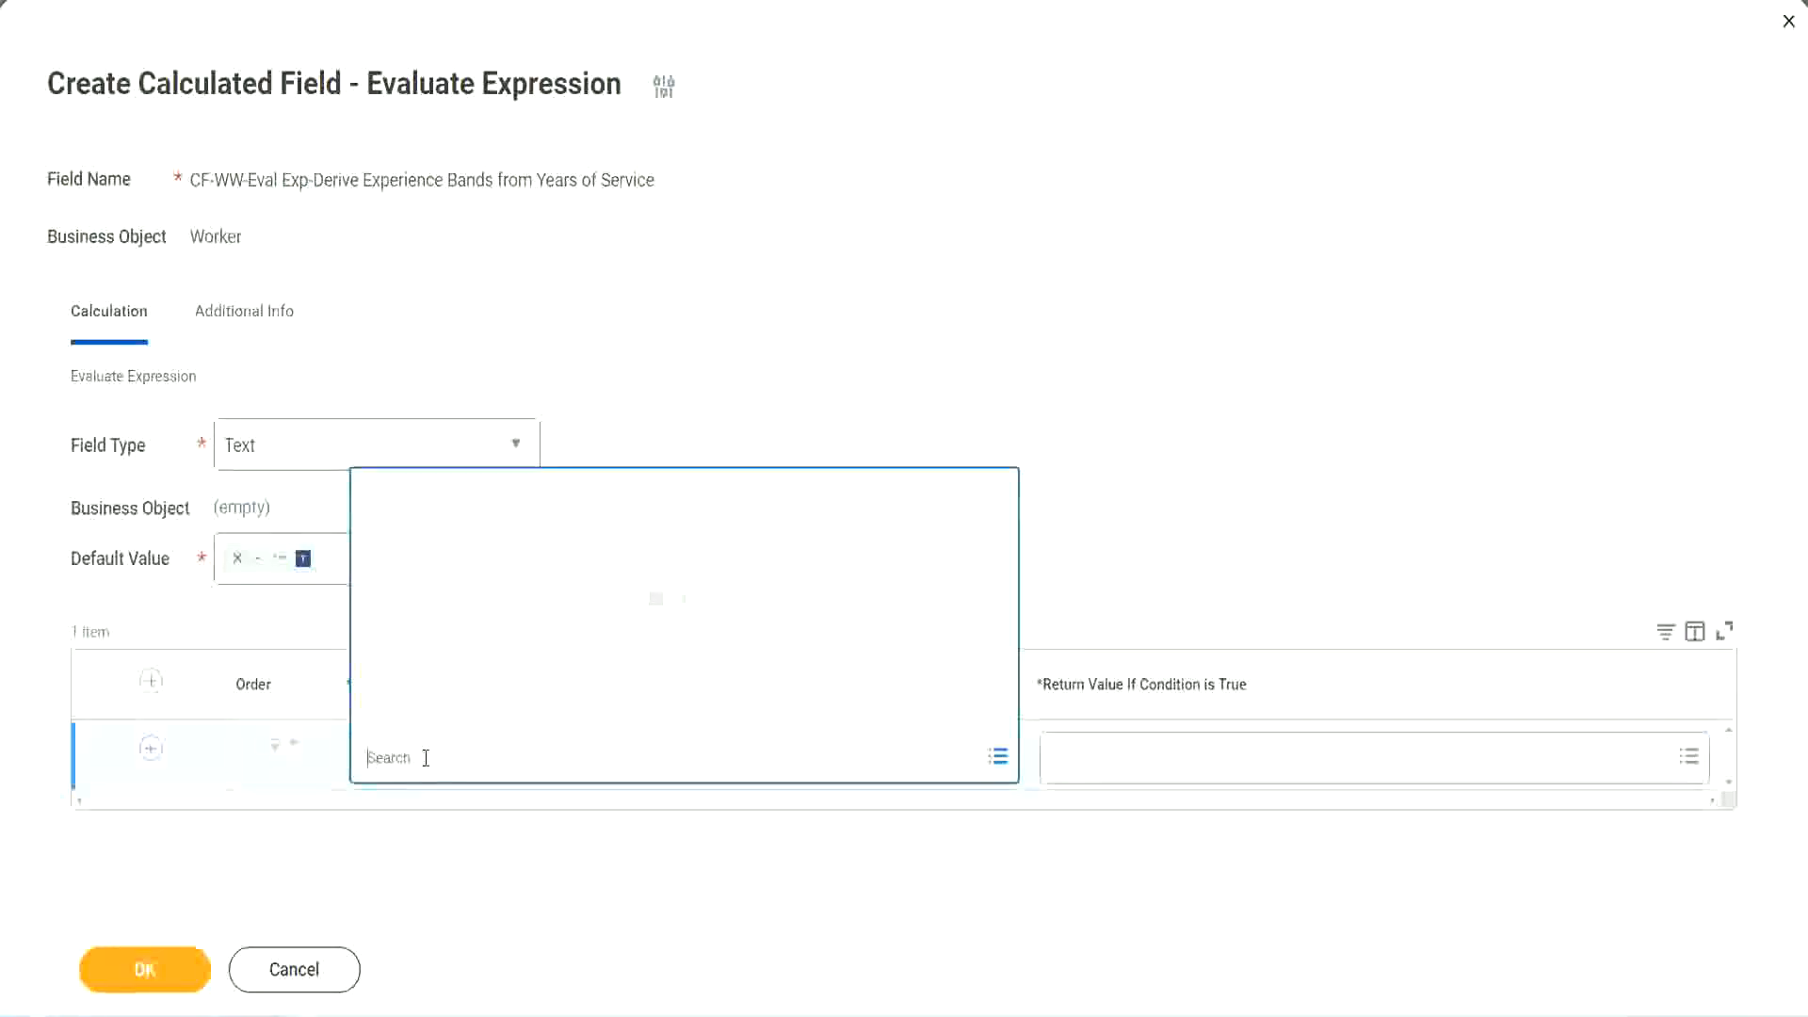
pyautogui.click(692, 418)
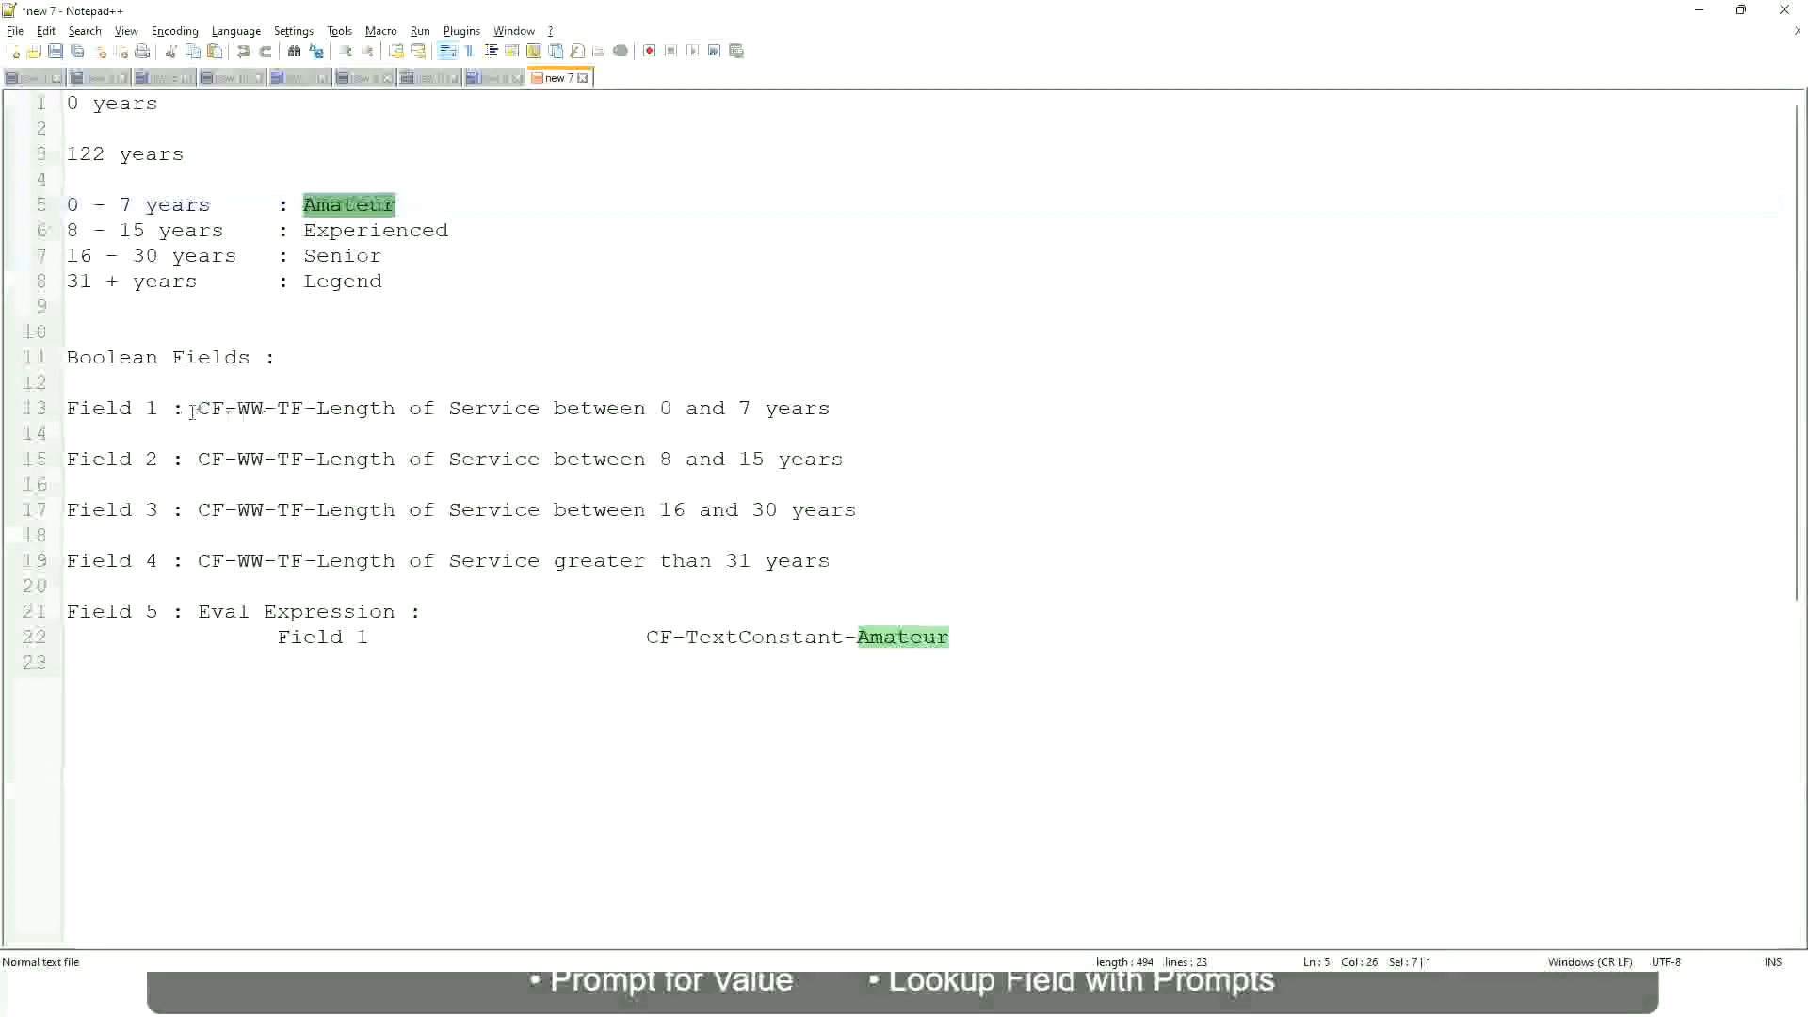
pyautogui.moveTo(203, 406); pyautogui.dragTo(833, 415)
pyautogui.hotkey('ctrl', 'c')
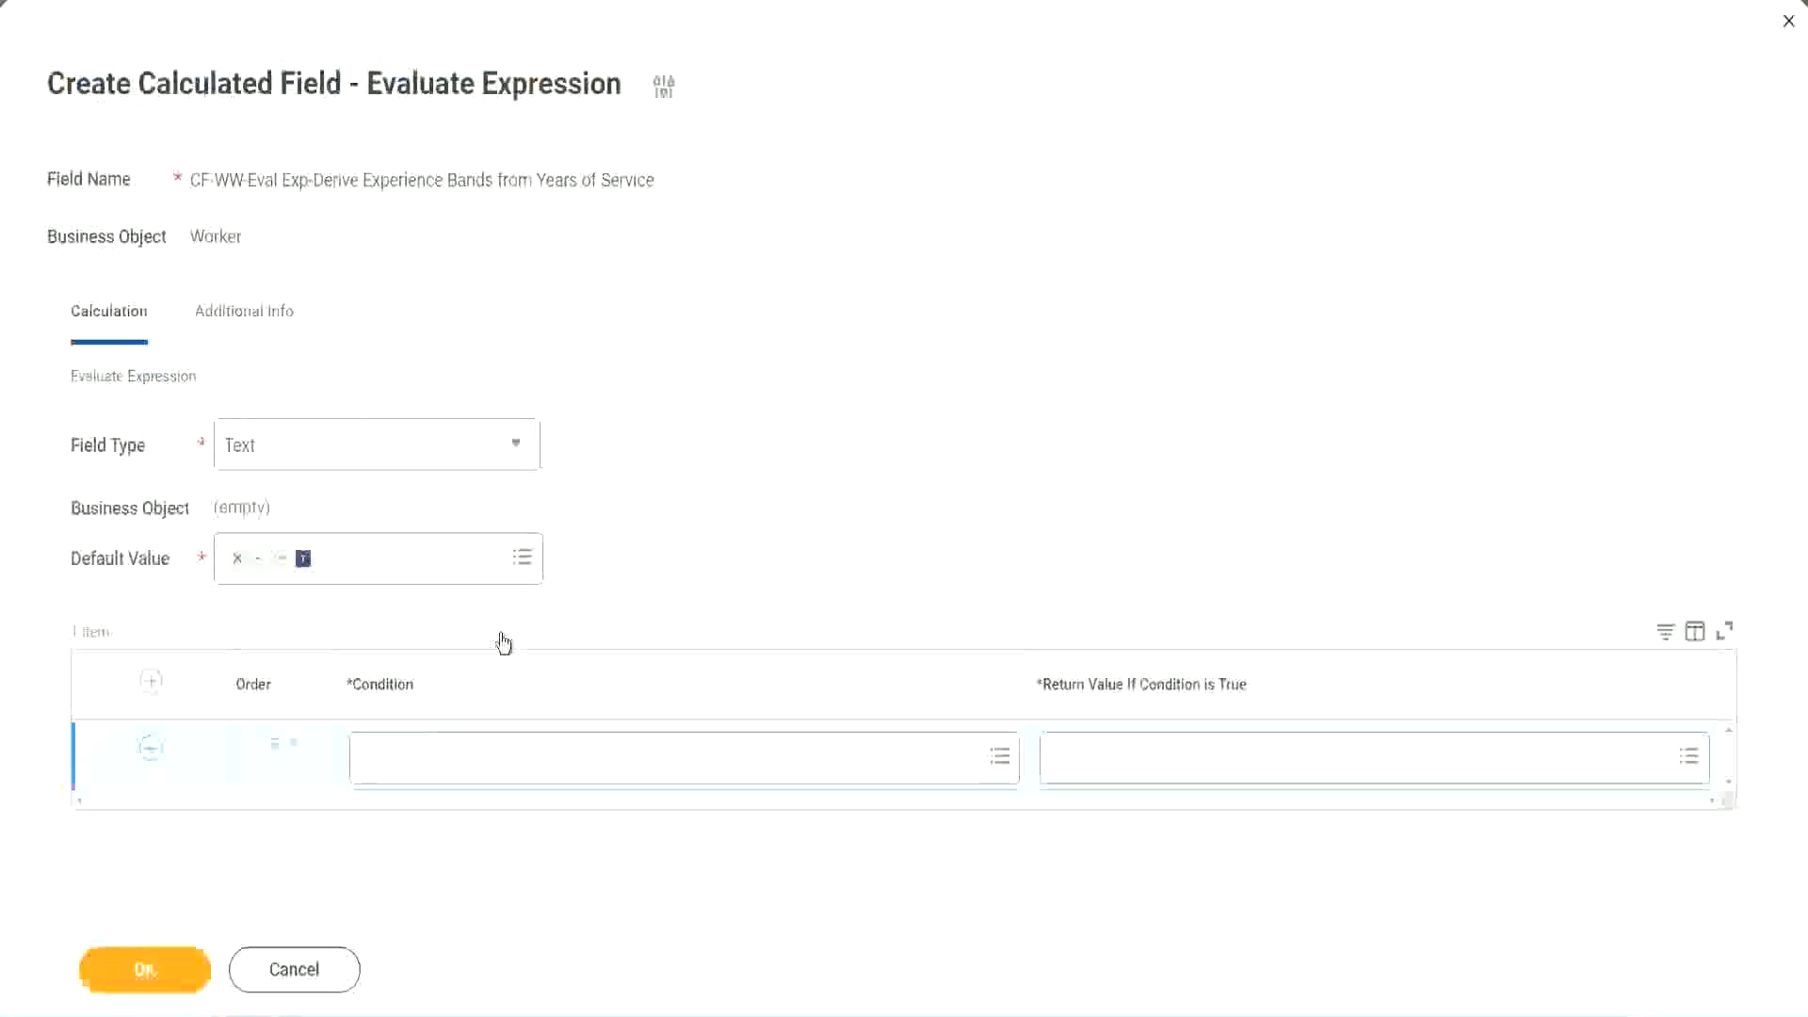
pyautogui.click(460, 765)
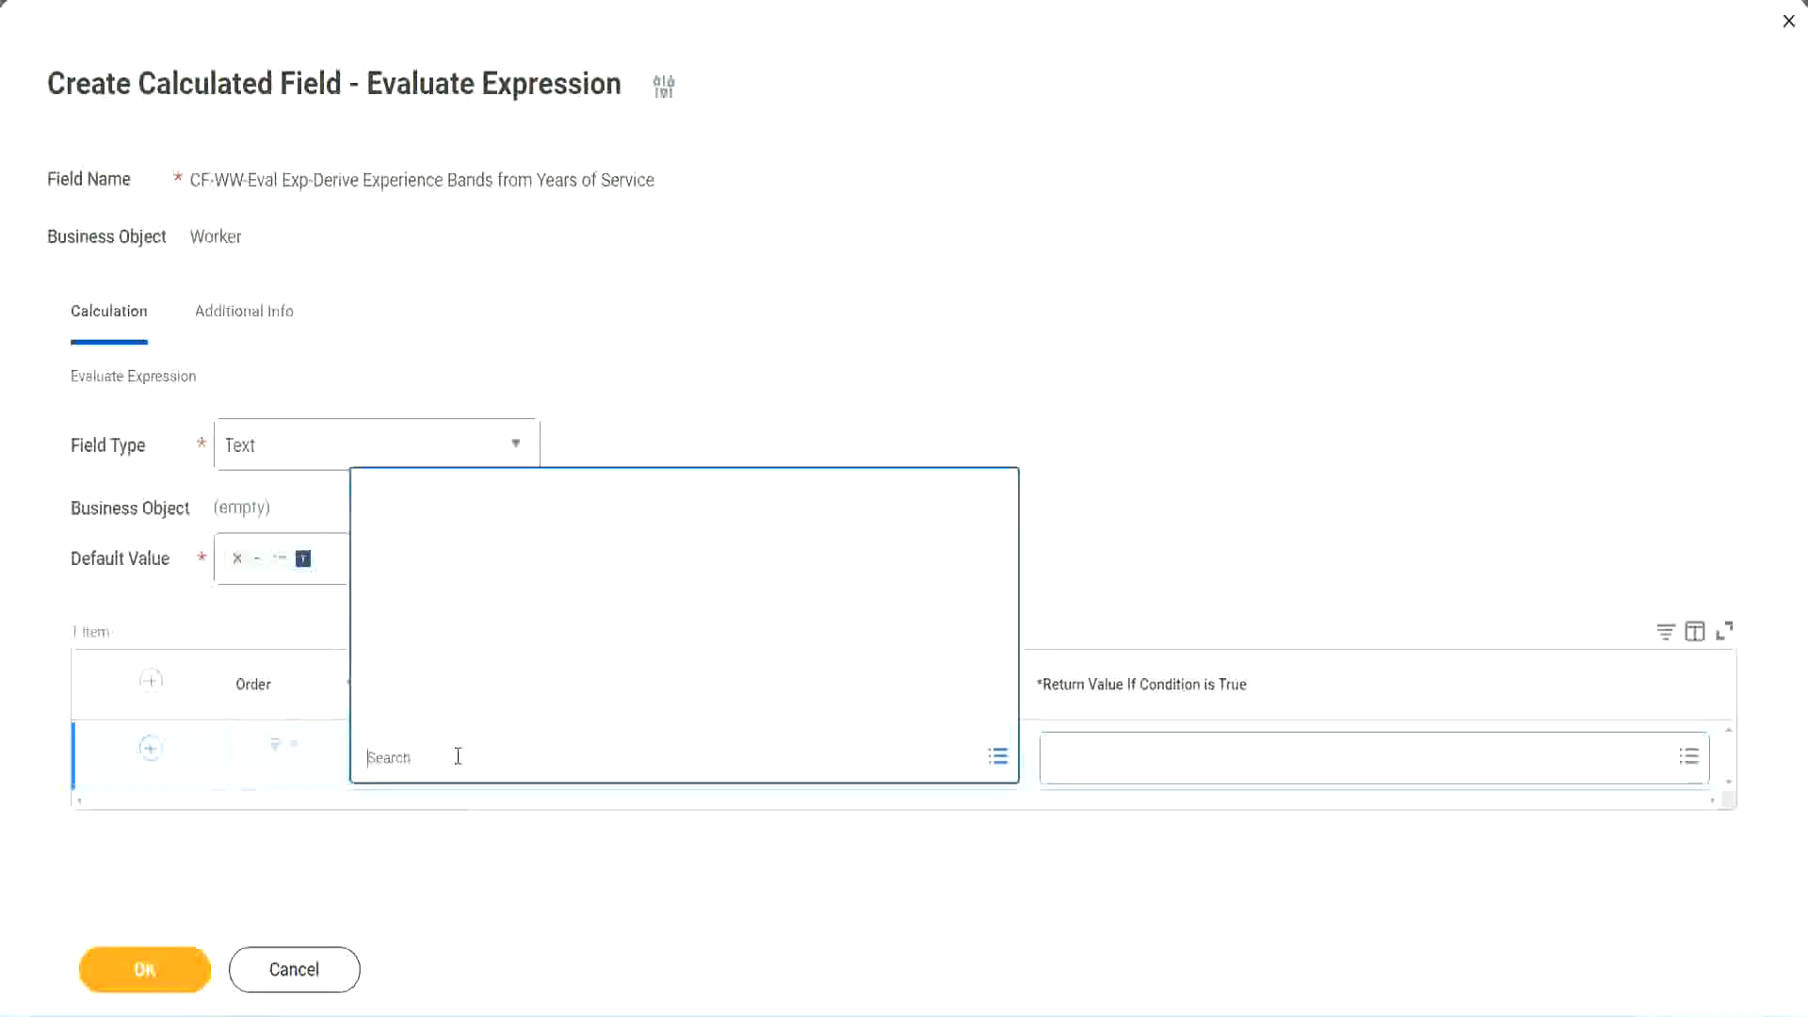
pyautogui.hotkey('ctrl', 'v')
pyautogui.press('Return')
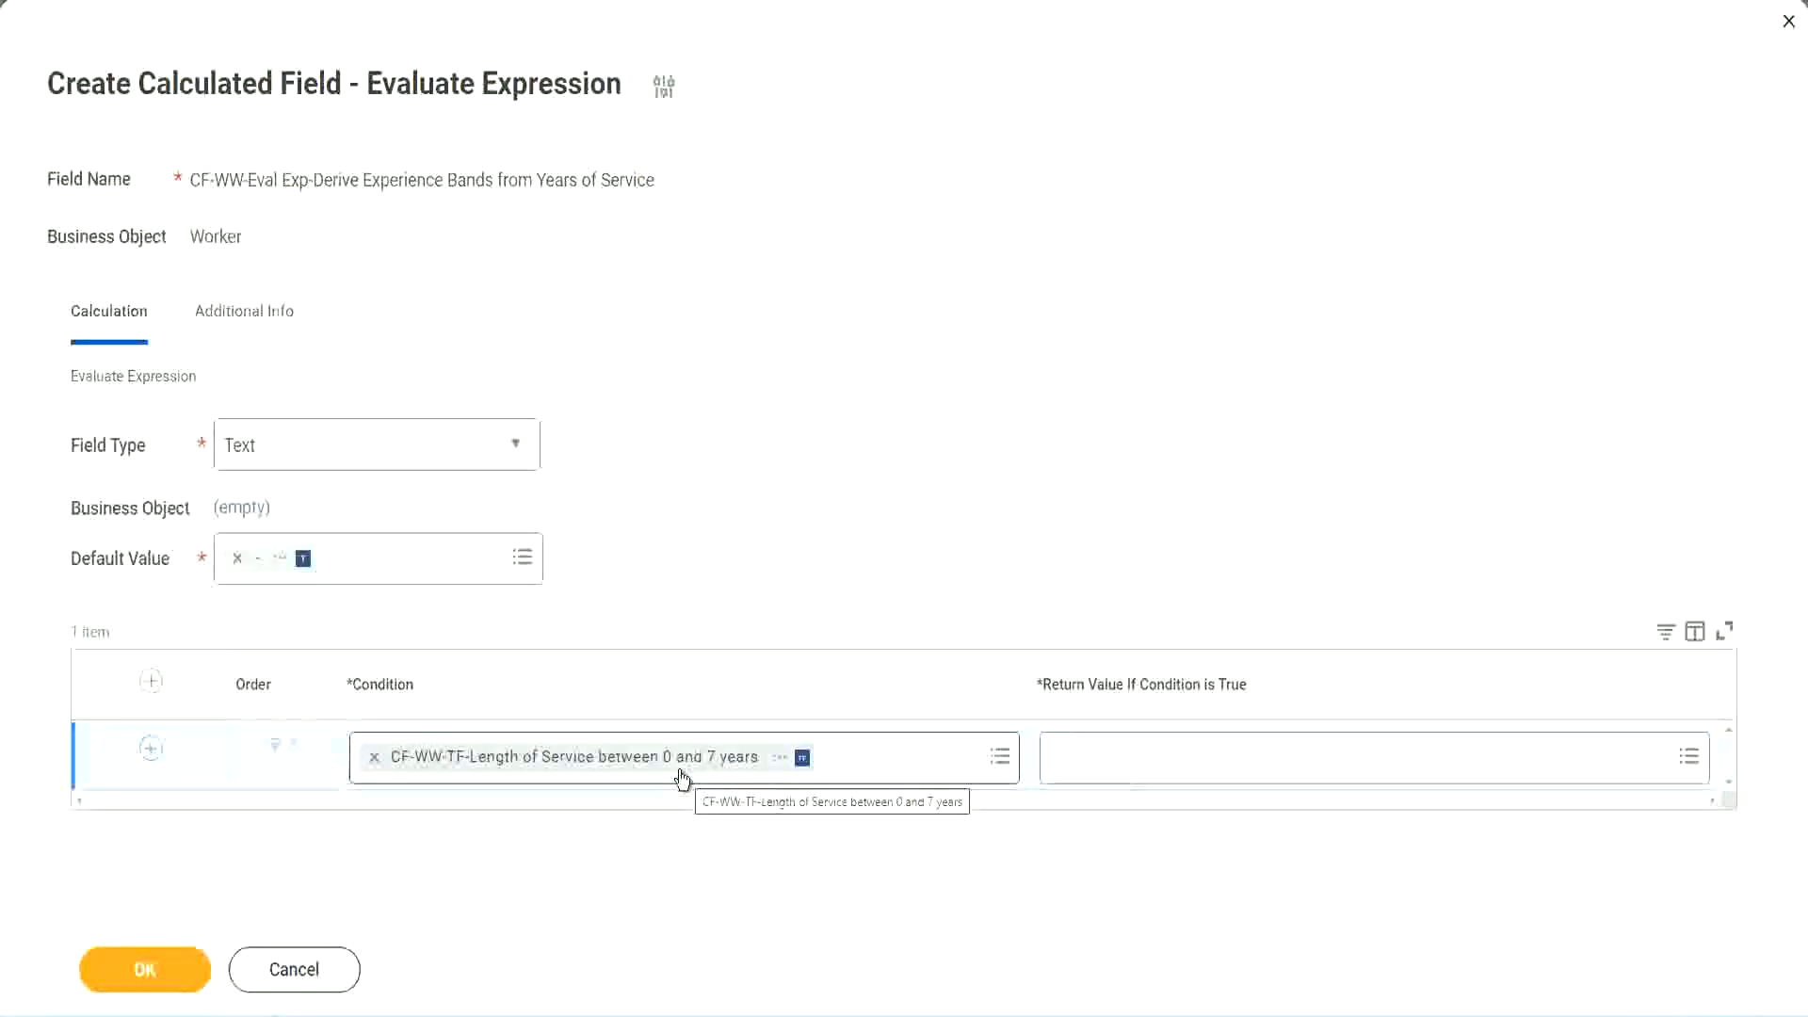
# - Search the first row's return value options for "Amaterue" and leave the field empty
pyautogui.click(1175, 773)
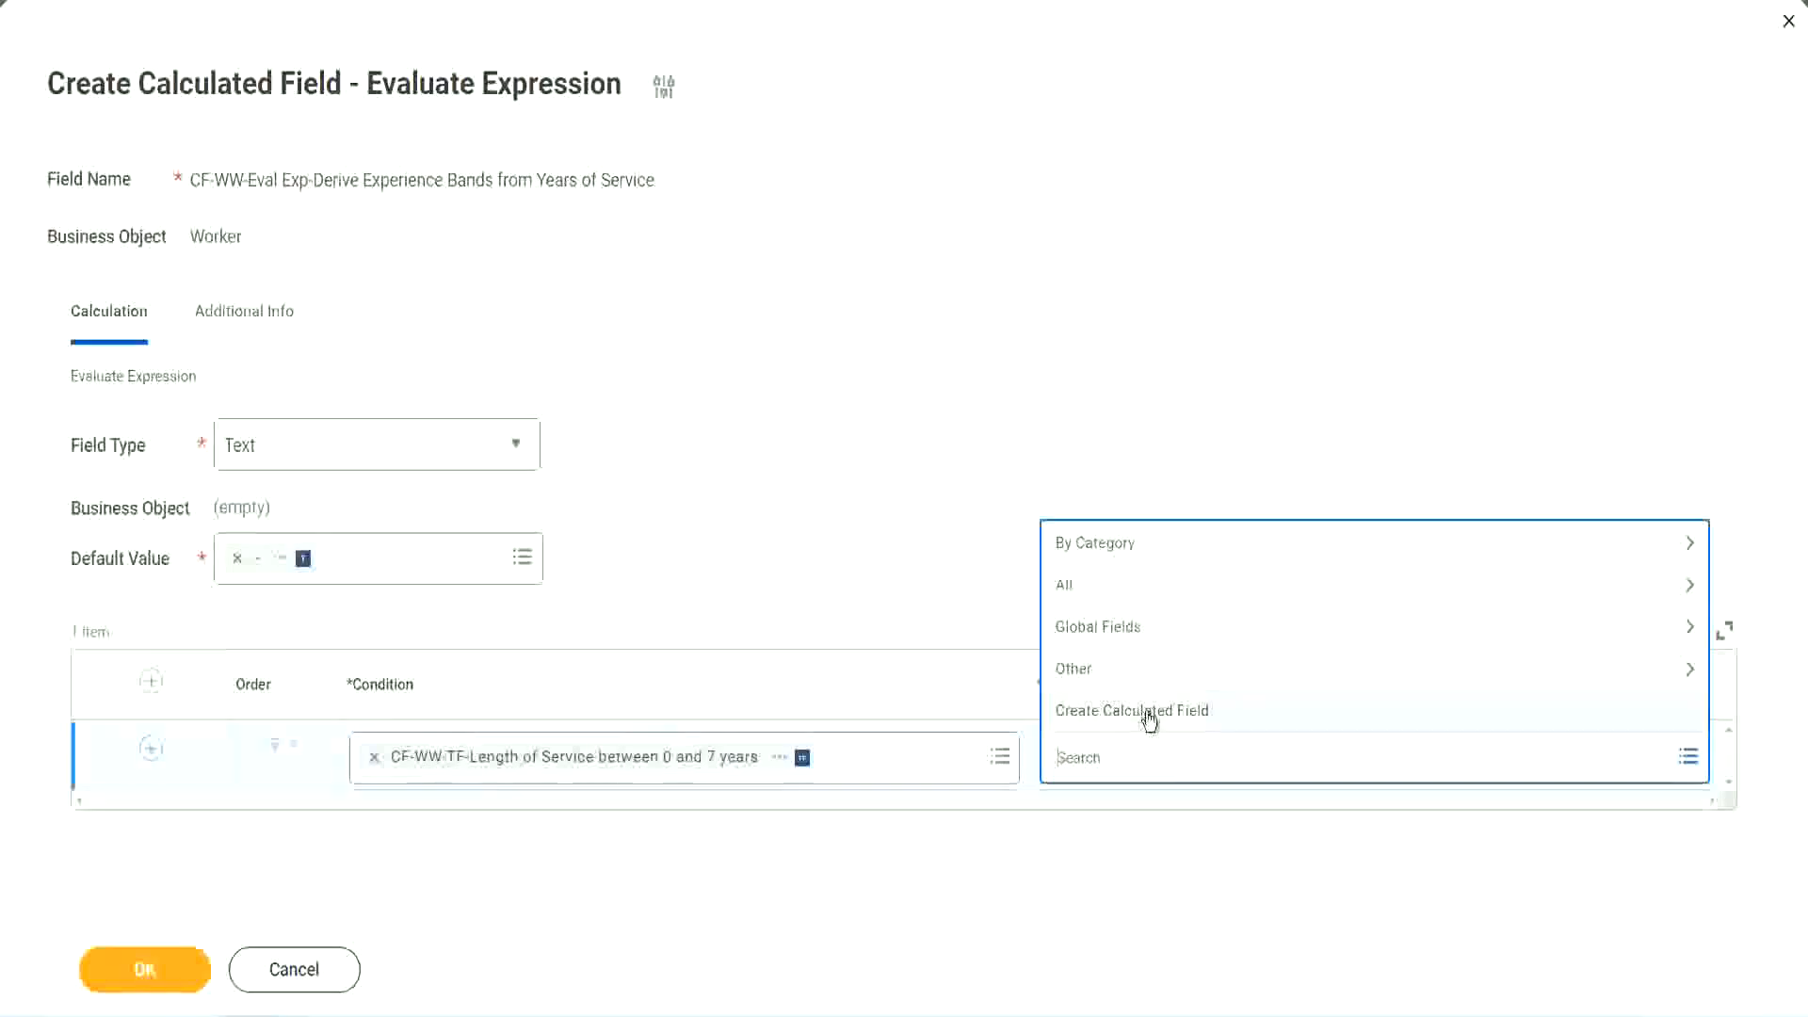
pyautogui.click(1049, 471)
pyautogui.click(1089, 768)
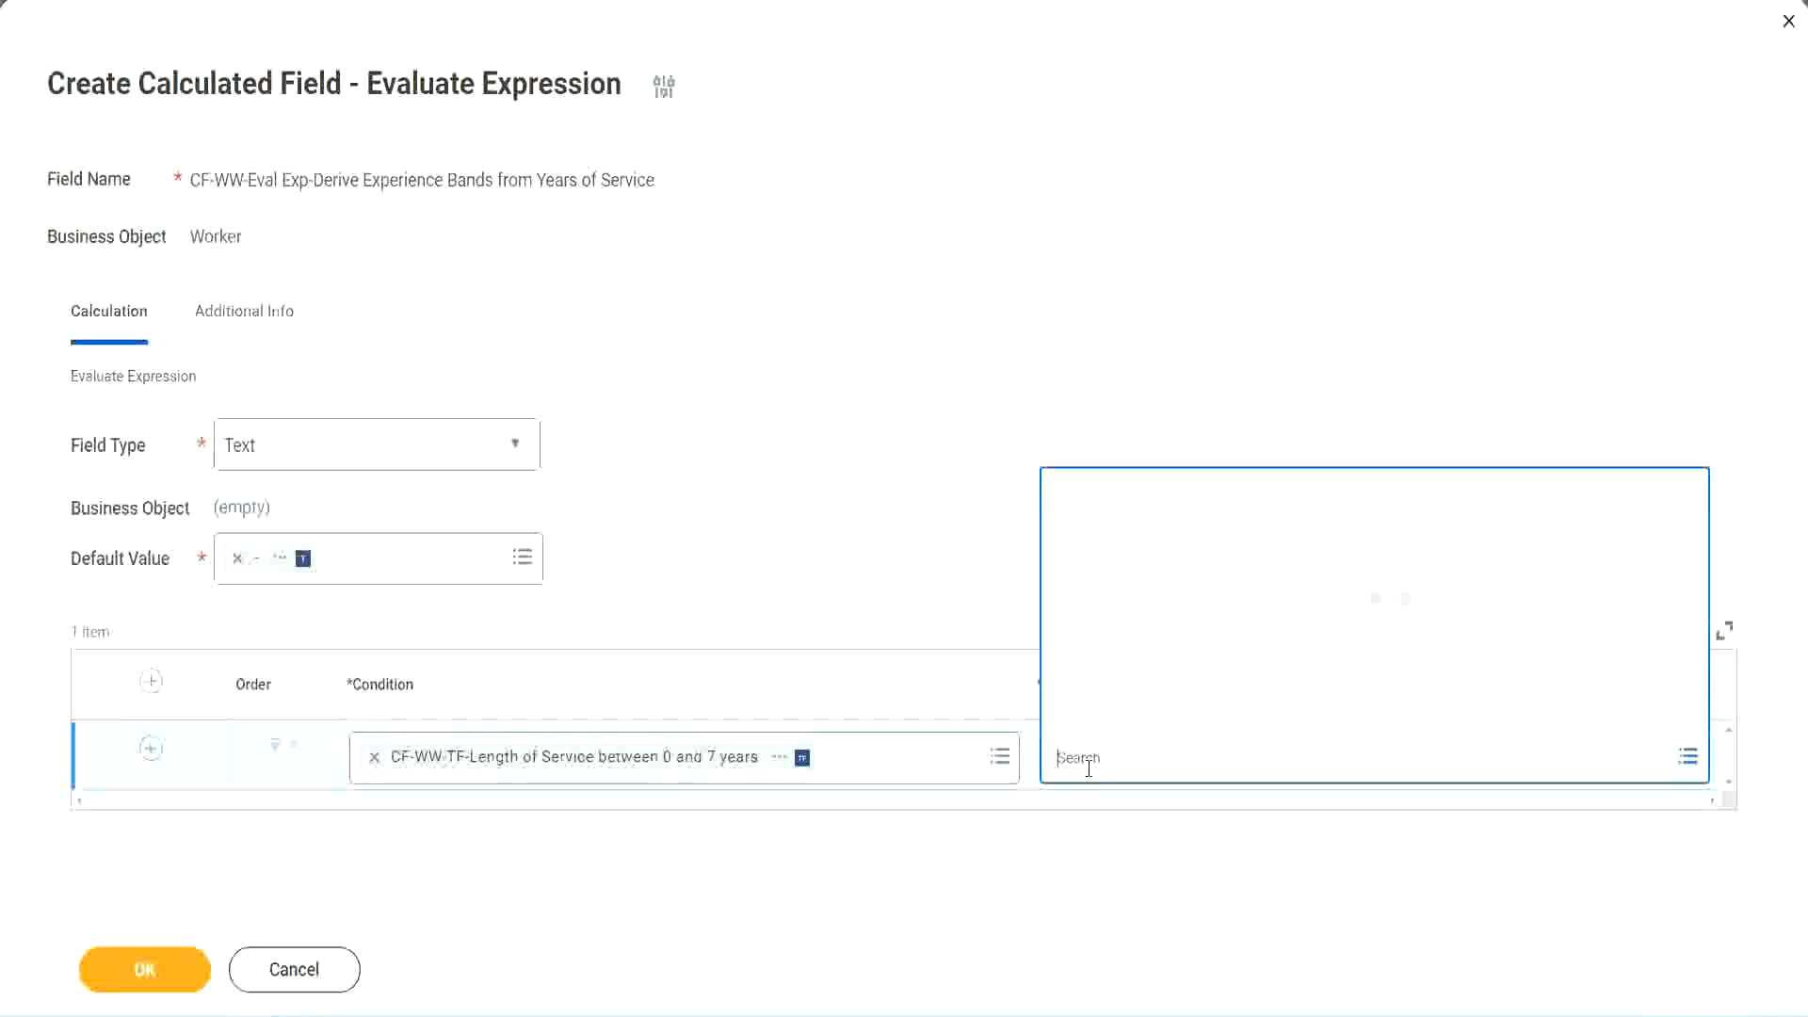
pyautogui.write('Amaterue')
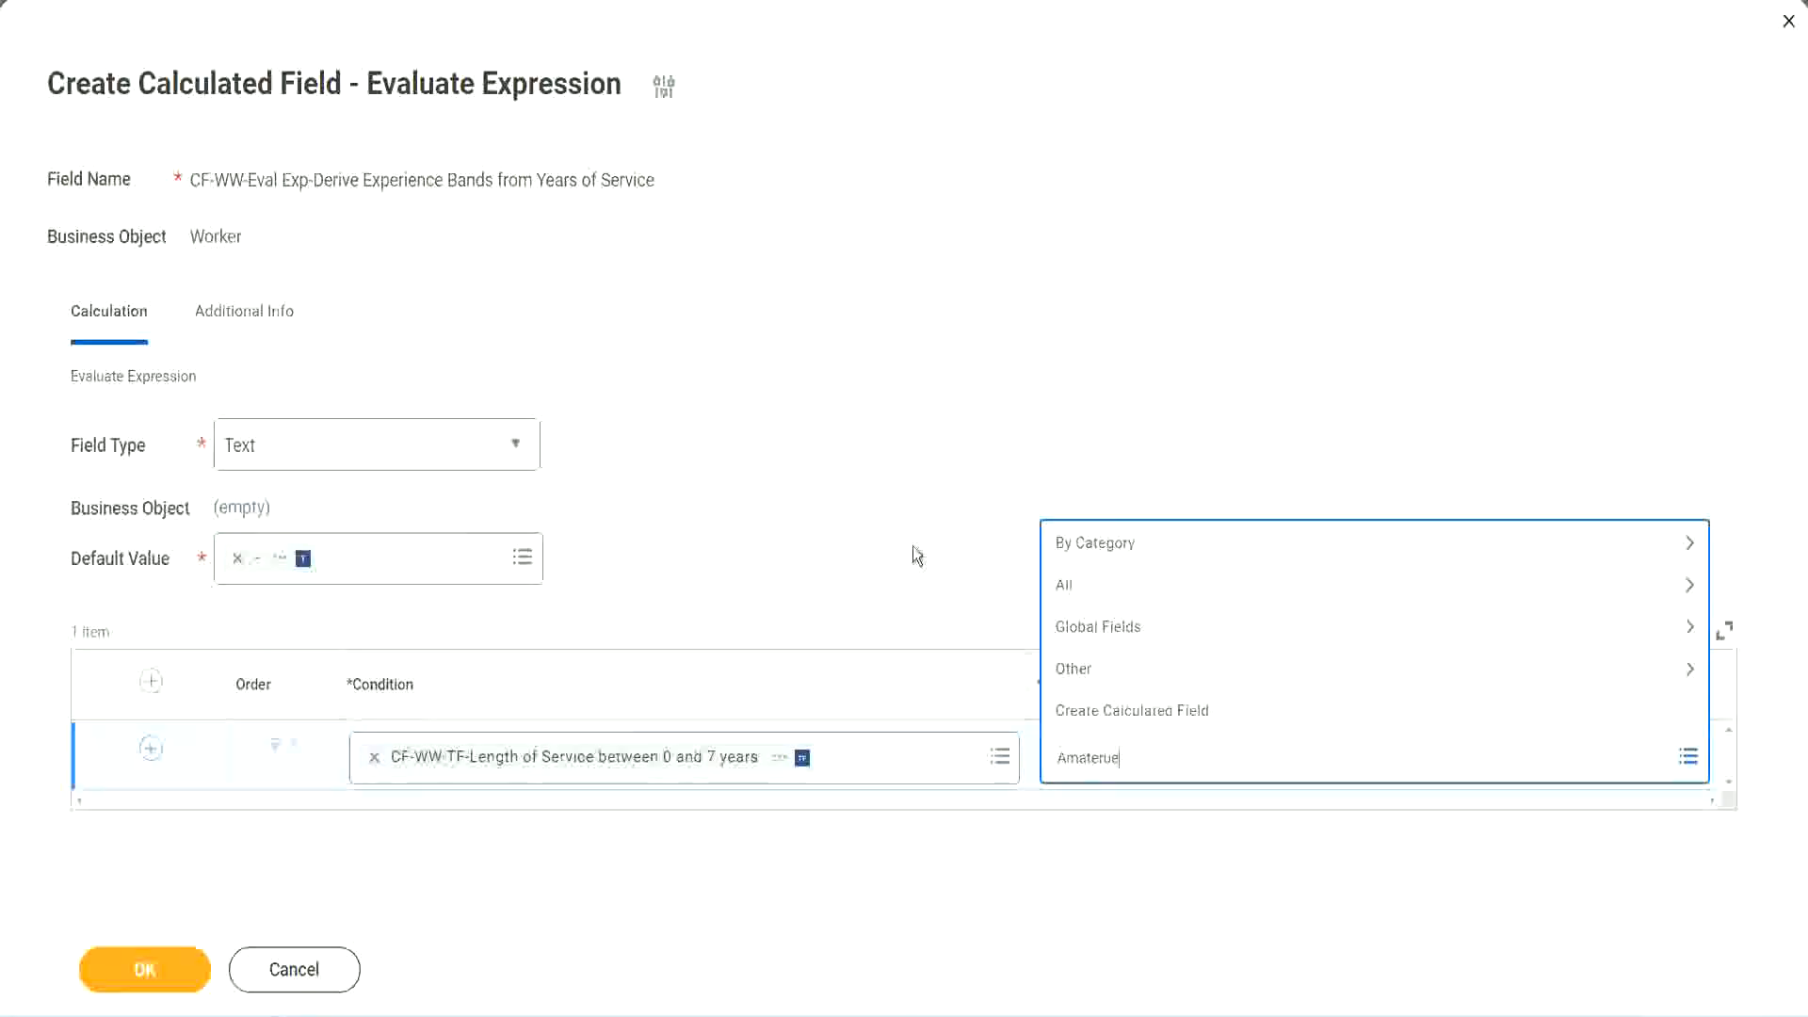
pyautogui.press('Return')
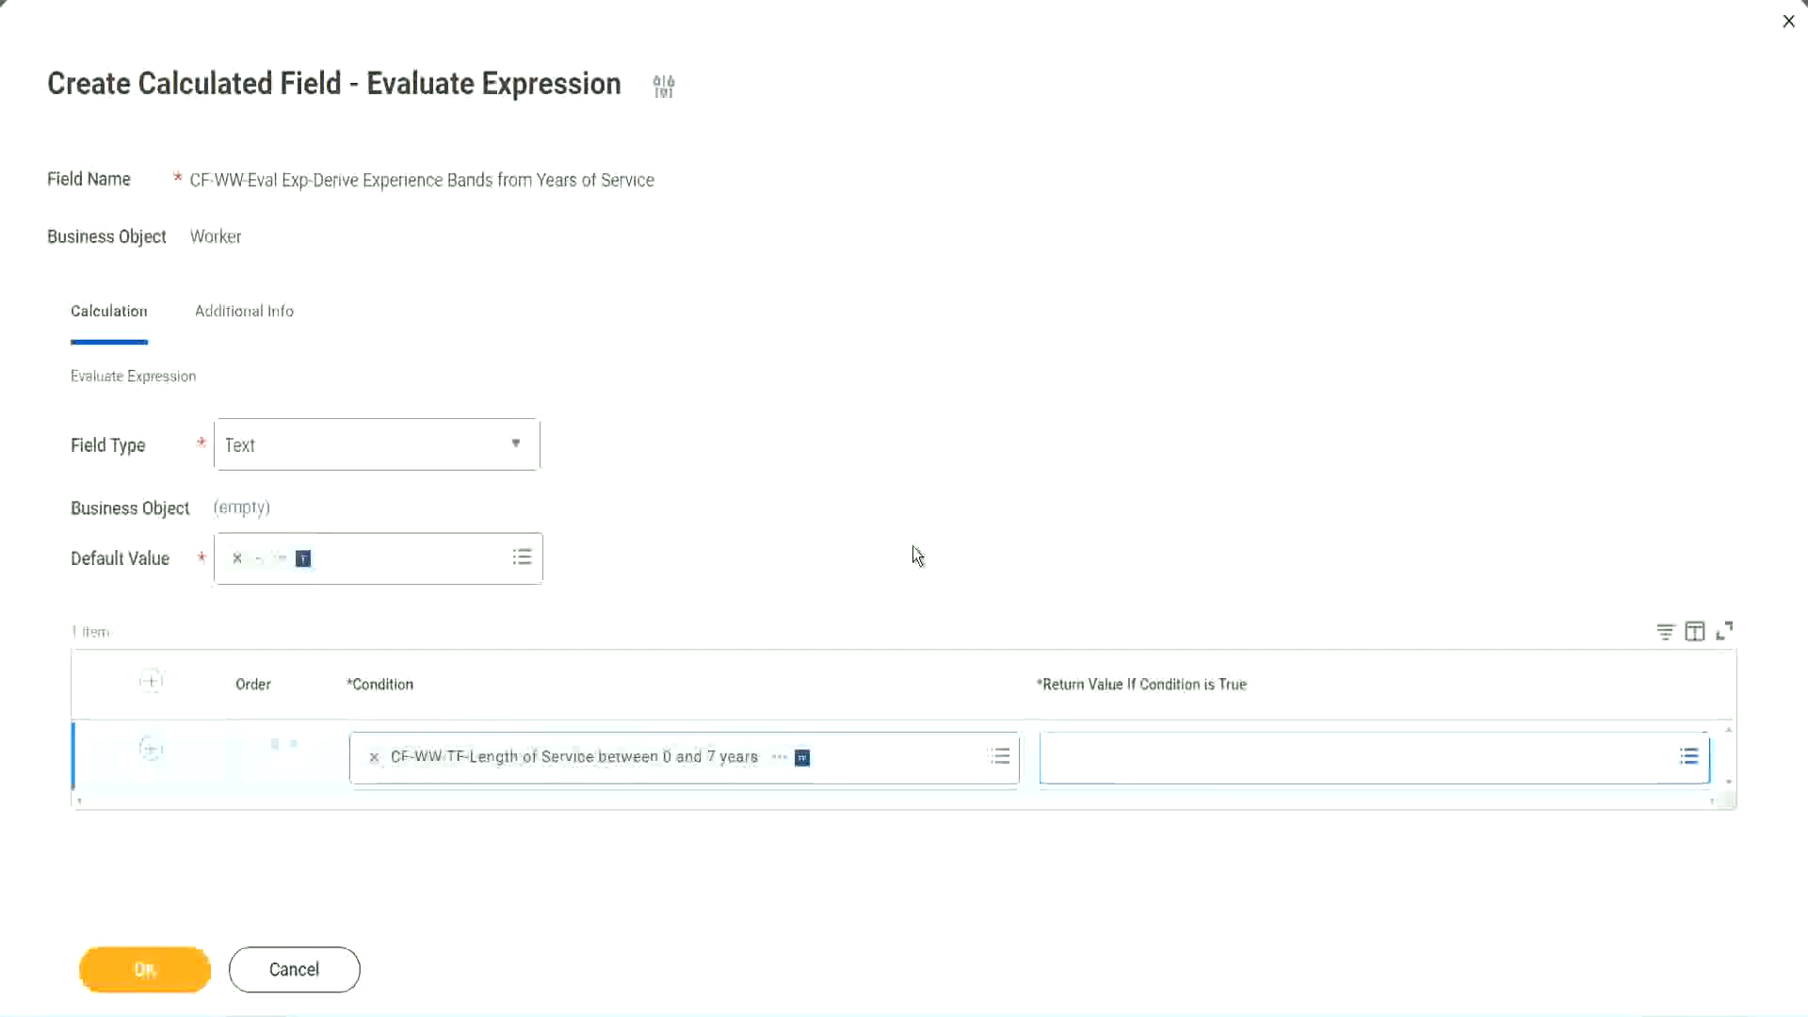
pyautogui.click(1138, 768)
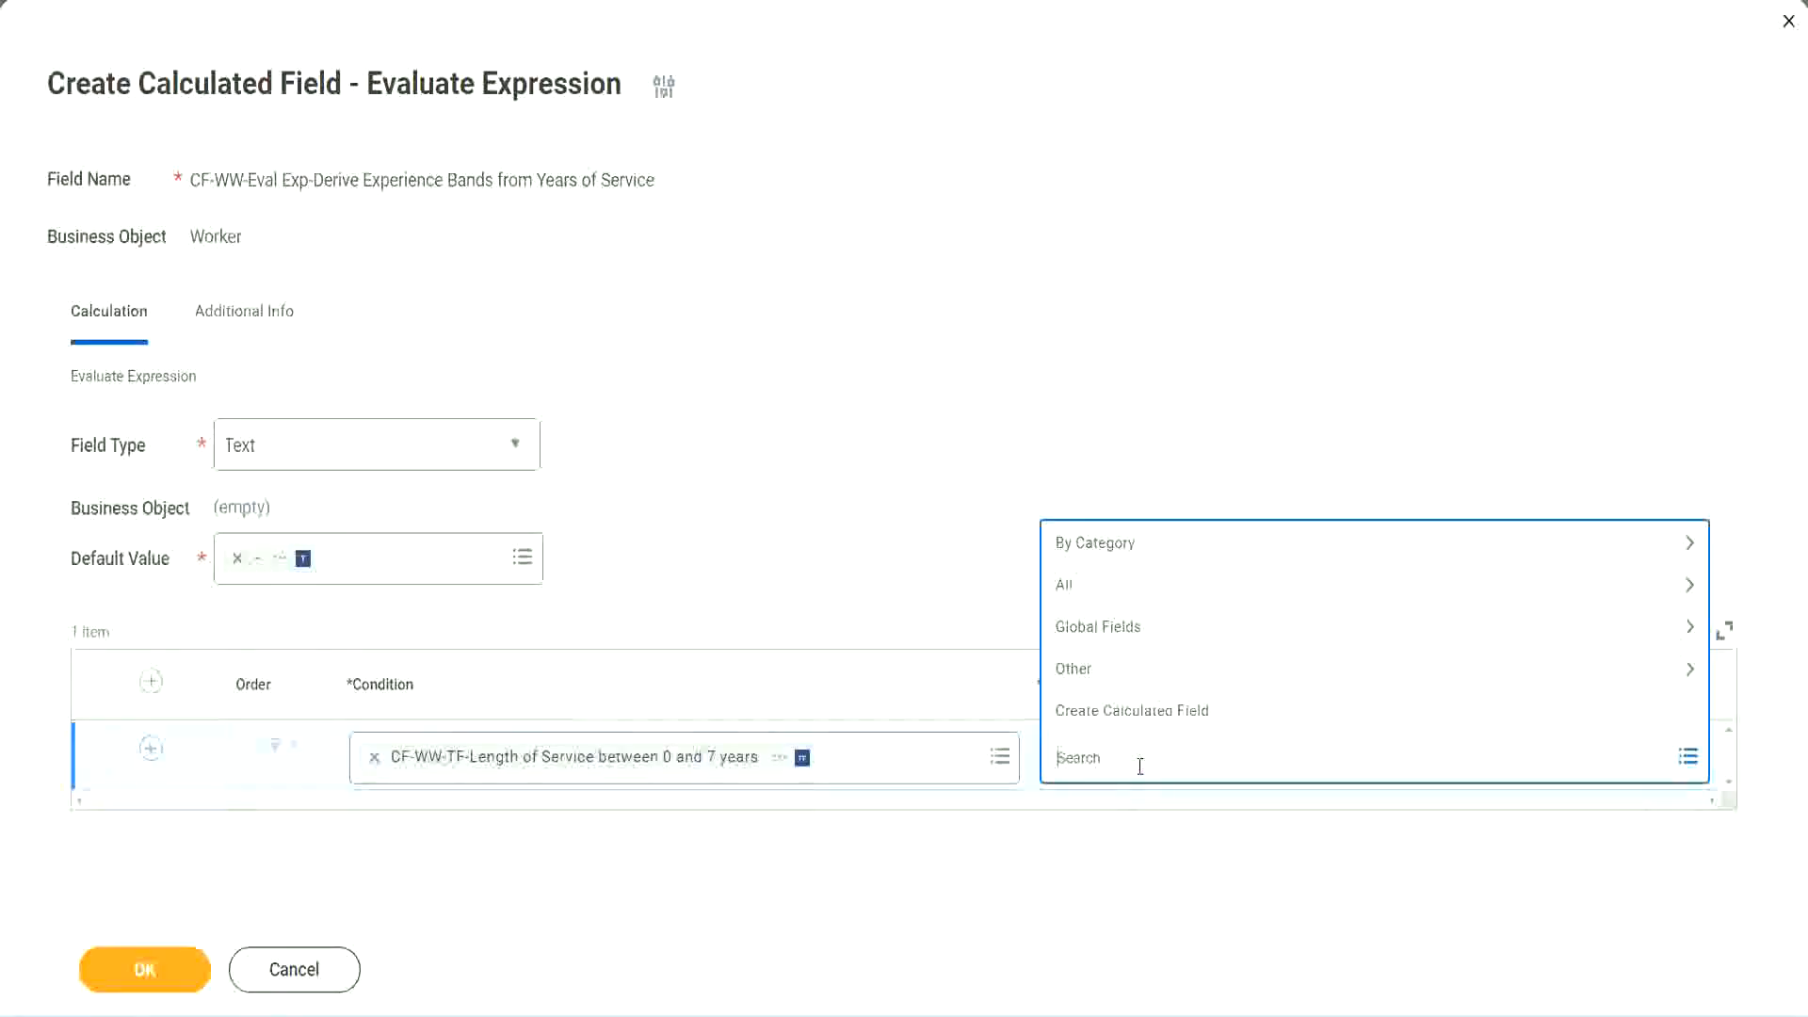
pyautogui.click(915, 556)
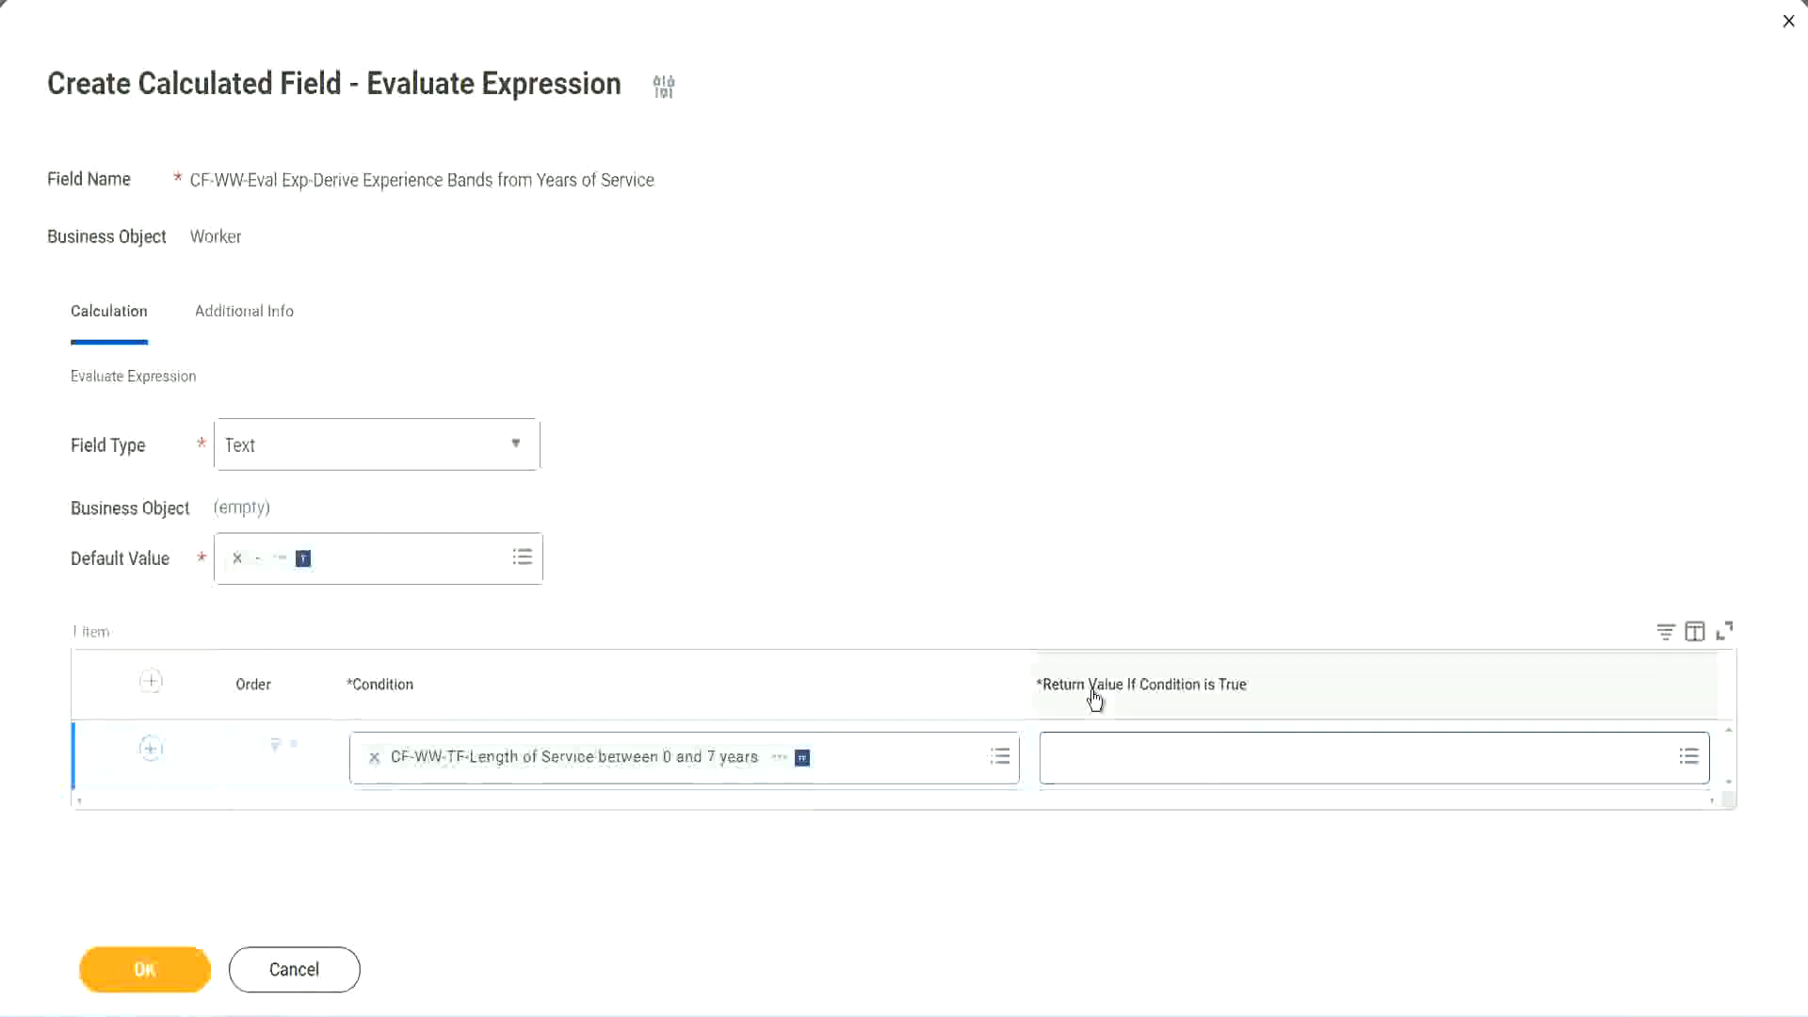
# - Start a new calculated field for the first row's return value and name it CF-WW-TC-Amateur
pyautogui.click(1173, 759)
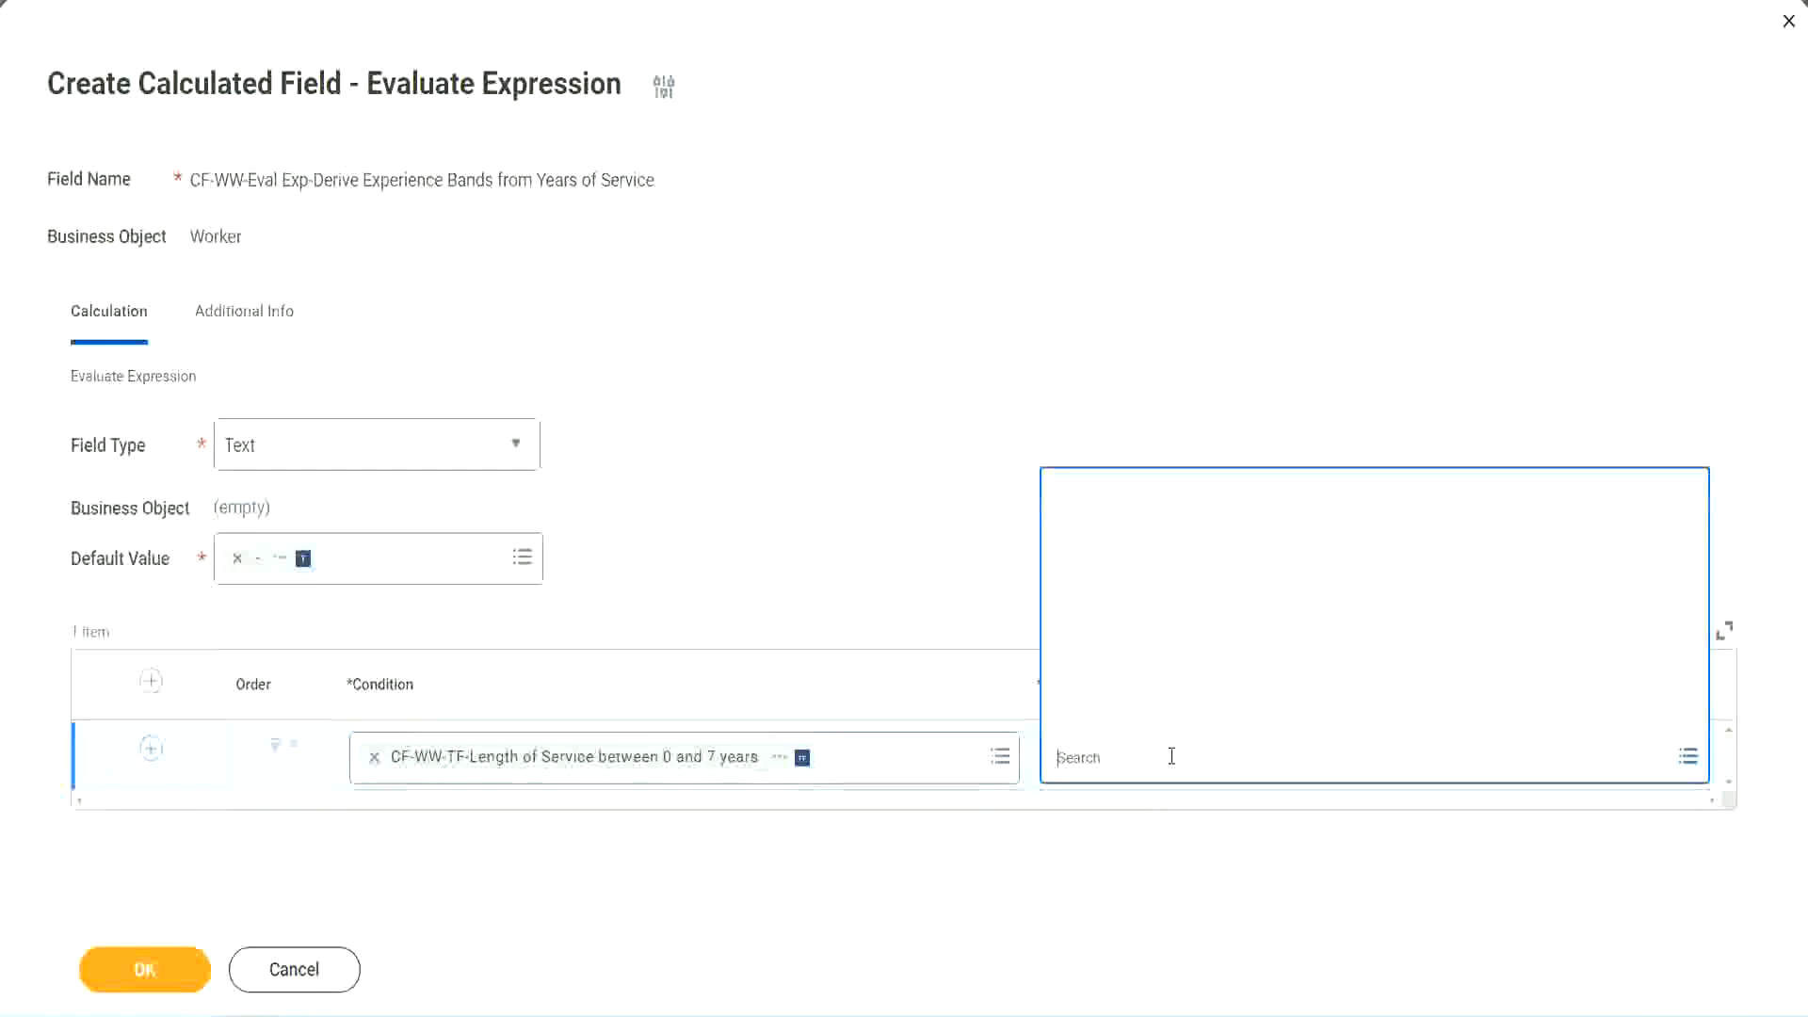
pyautogui.click(1159, 714)
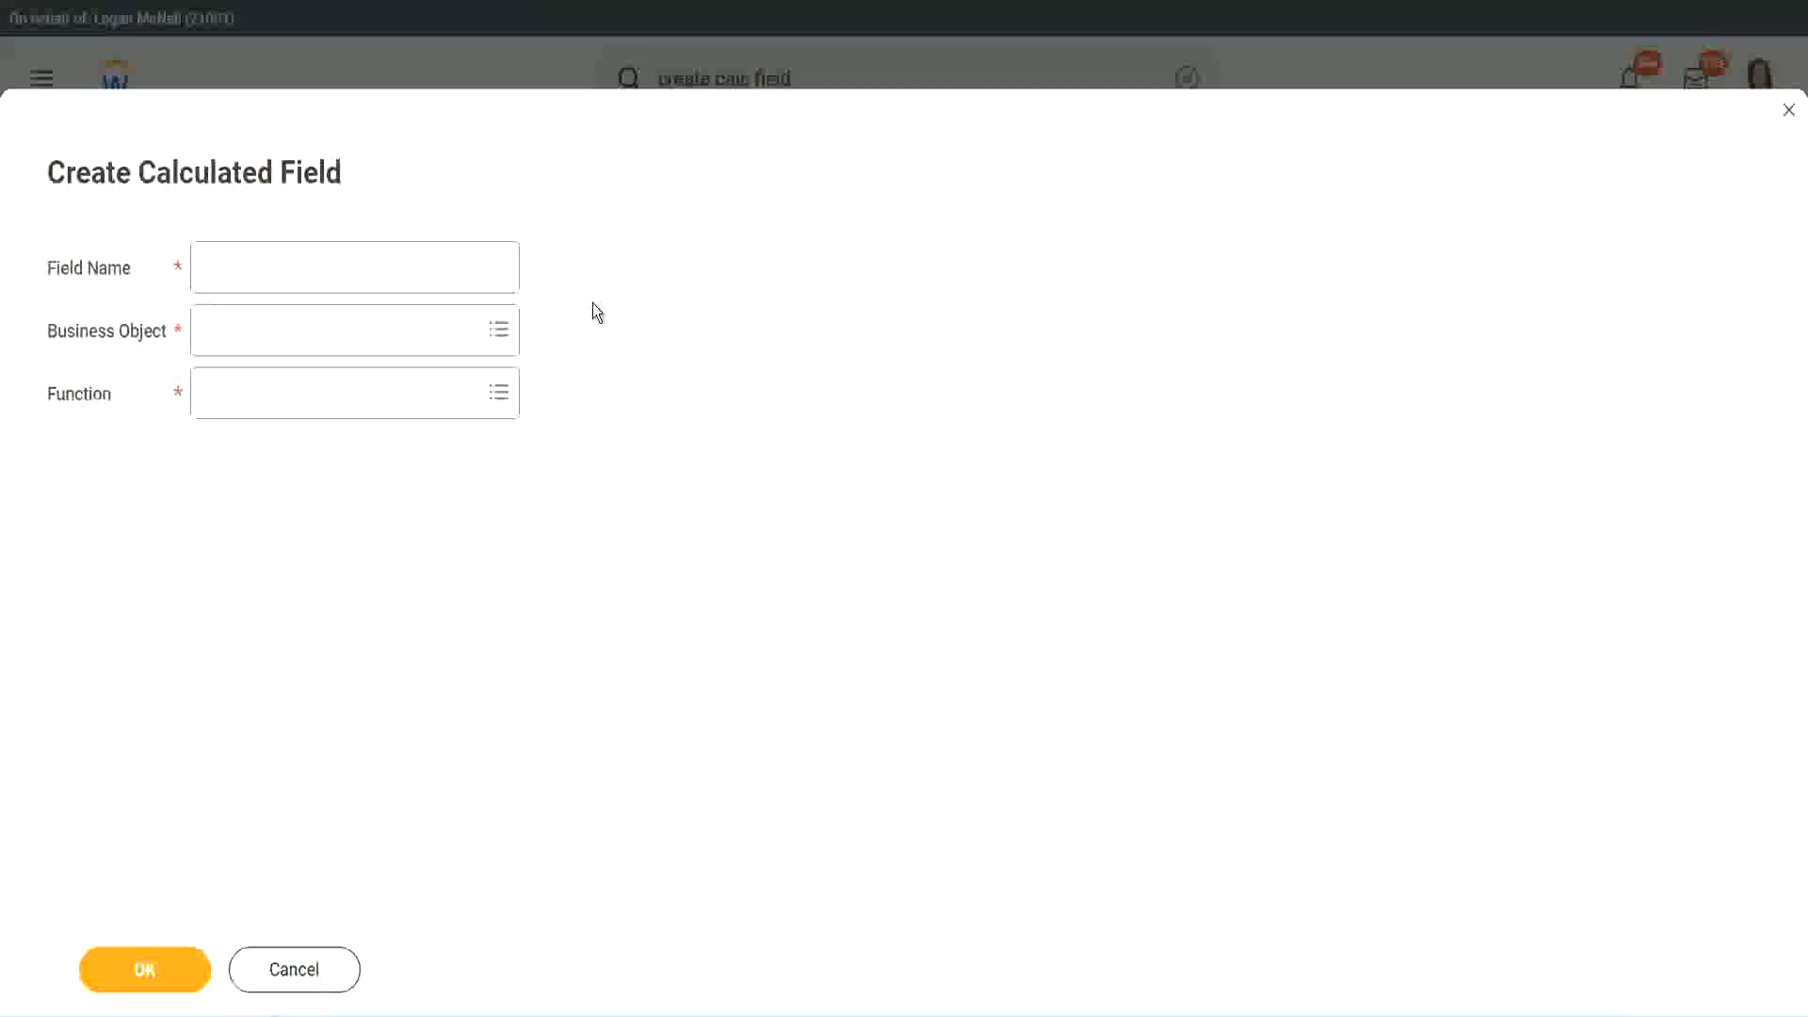
pyautogui.click(218, 269)
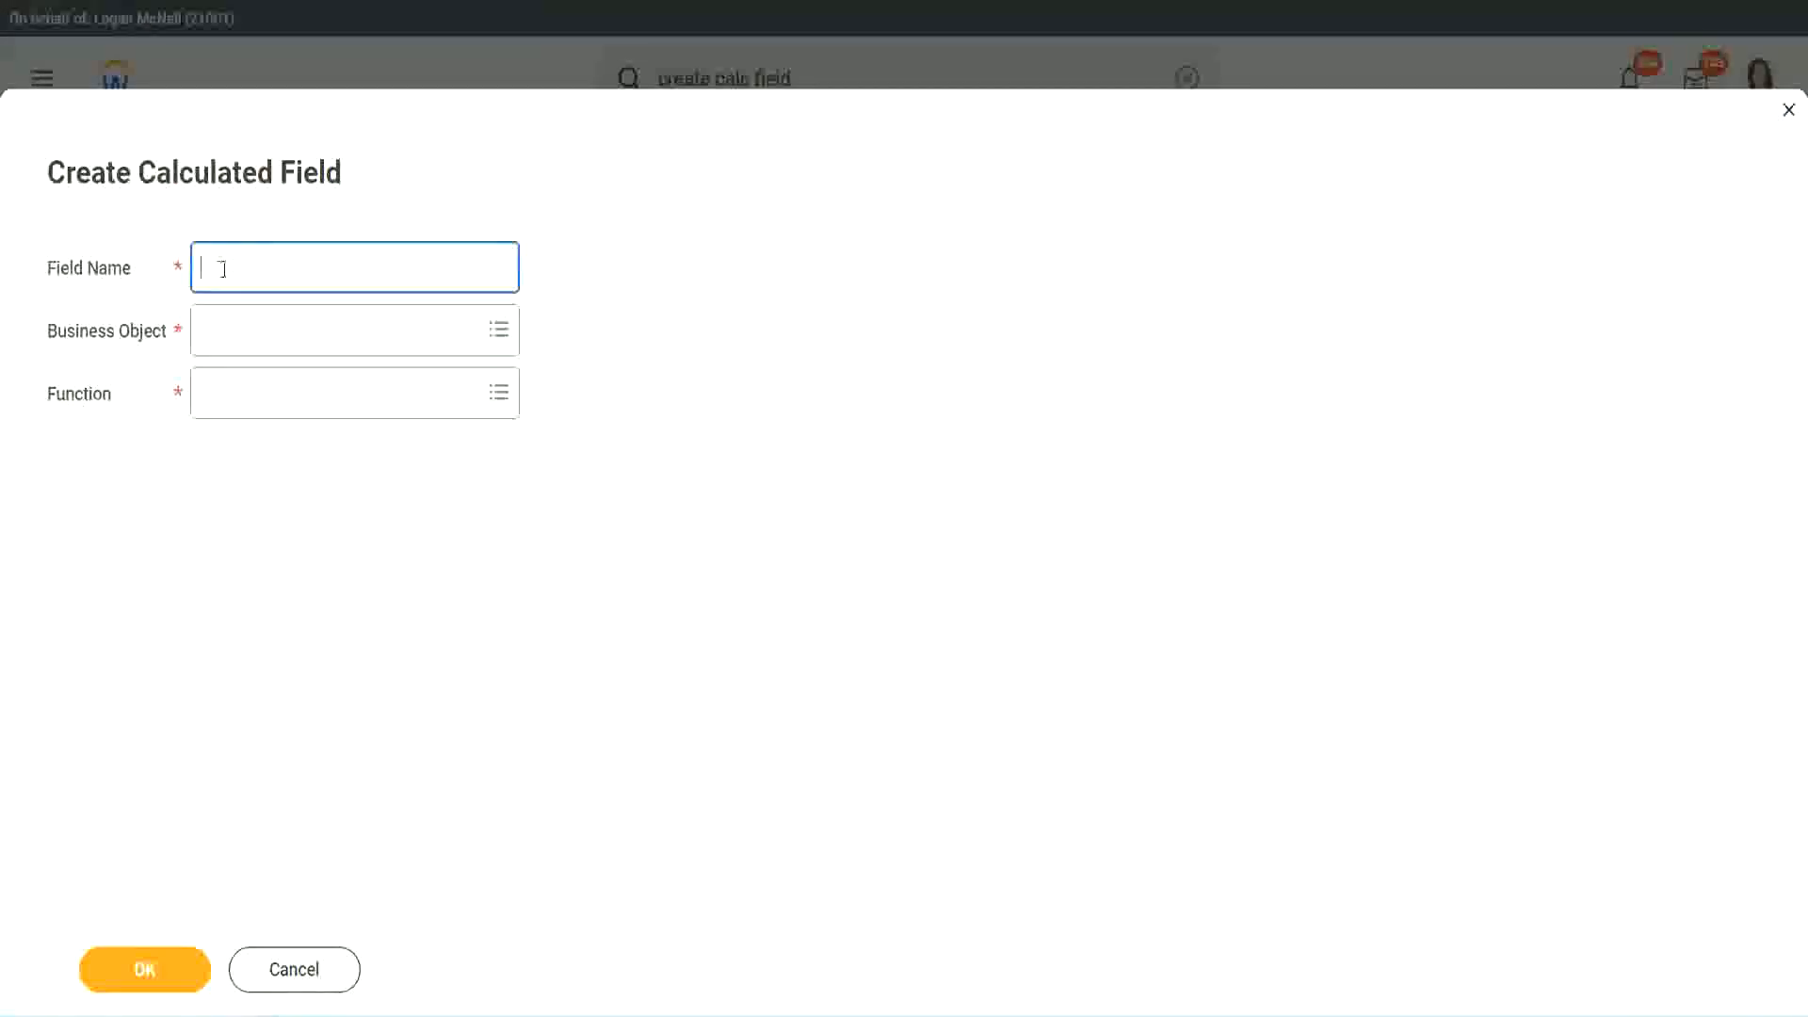
pyautogui.write('CF_')
pyautogui.write('C Am')
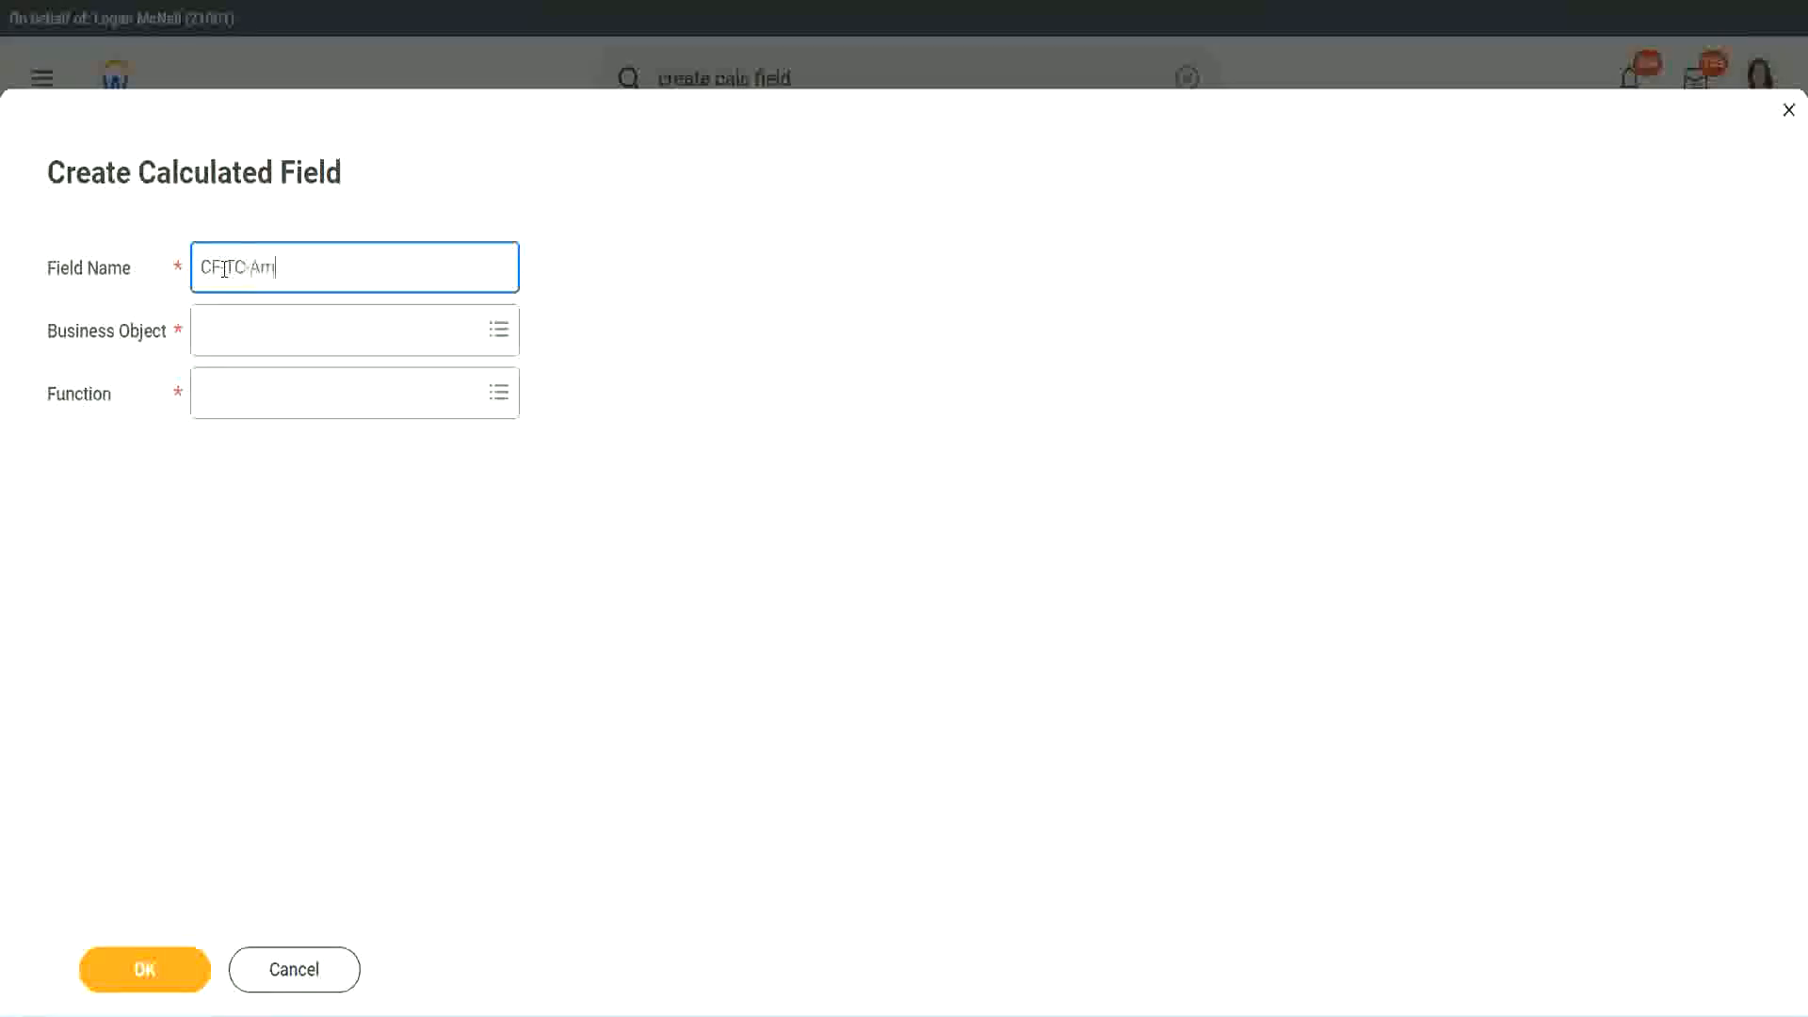
pyautogui.write('ateur')
pyautogui.press('Home')
pyautogui.press('Right')
pyautogui.press('Right')
pyautogui.press('Right')
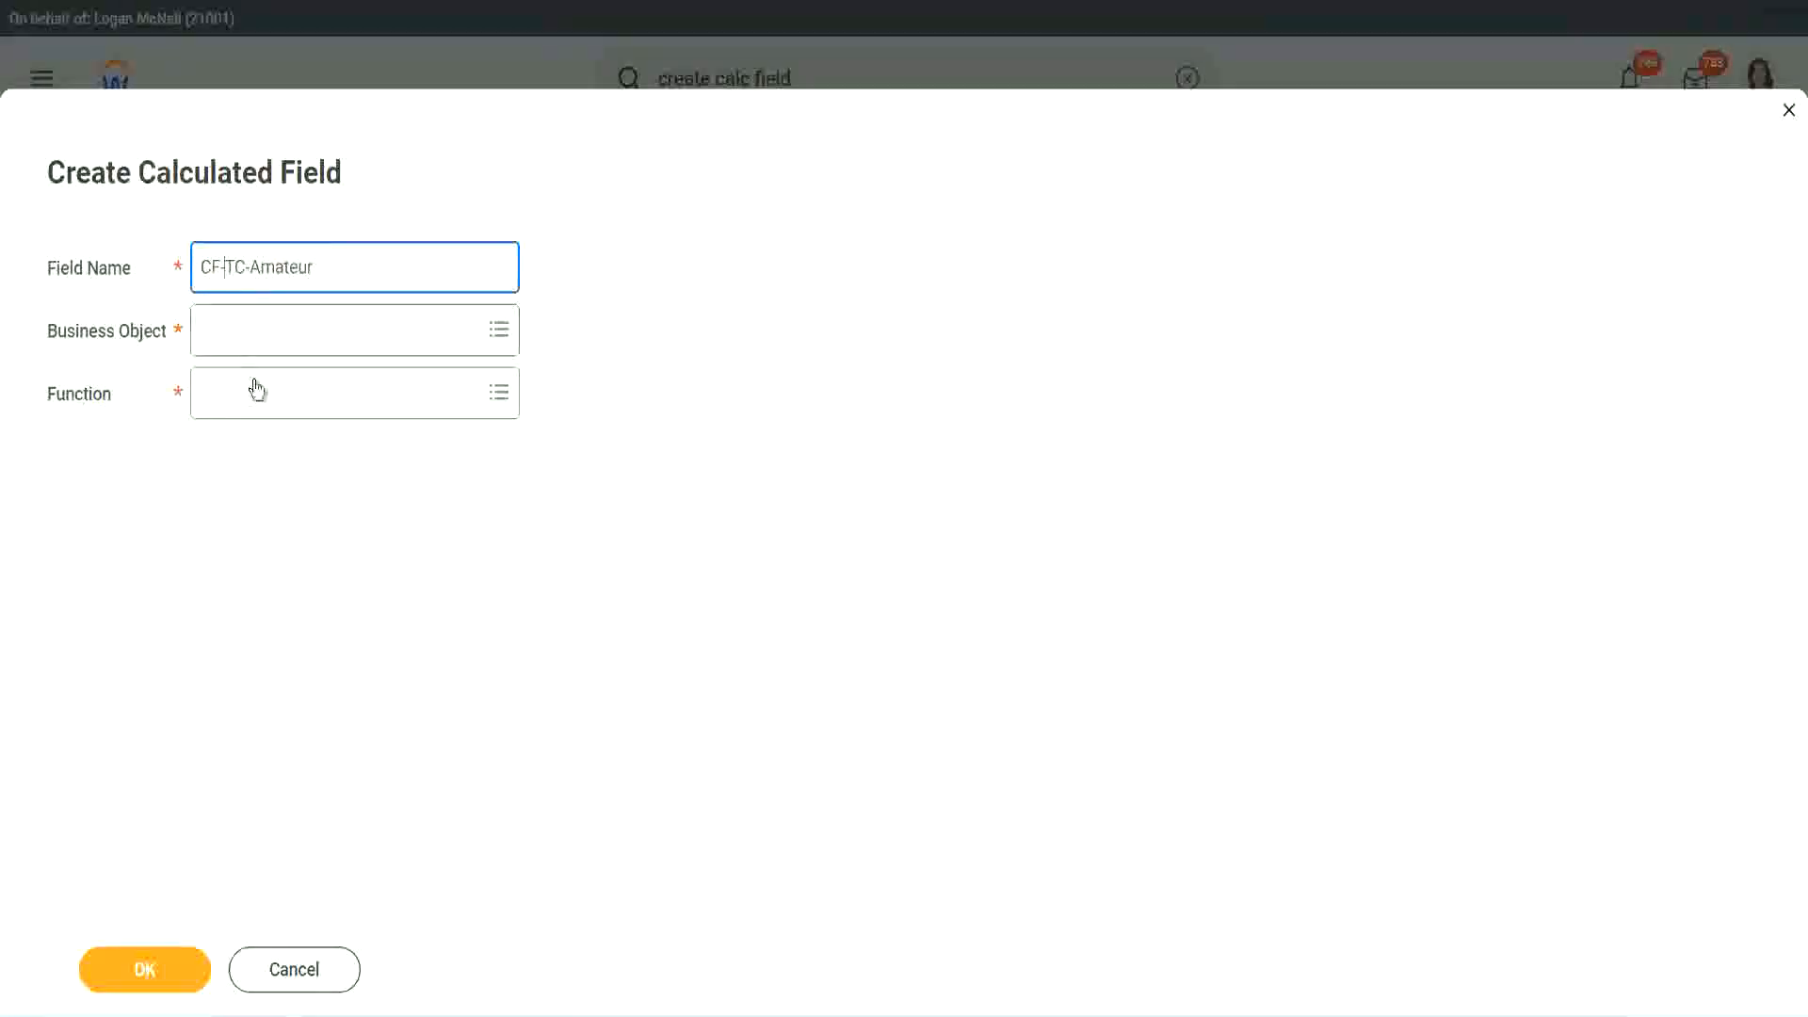
pyautogui.write('WW-')
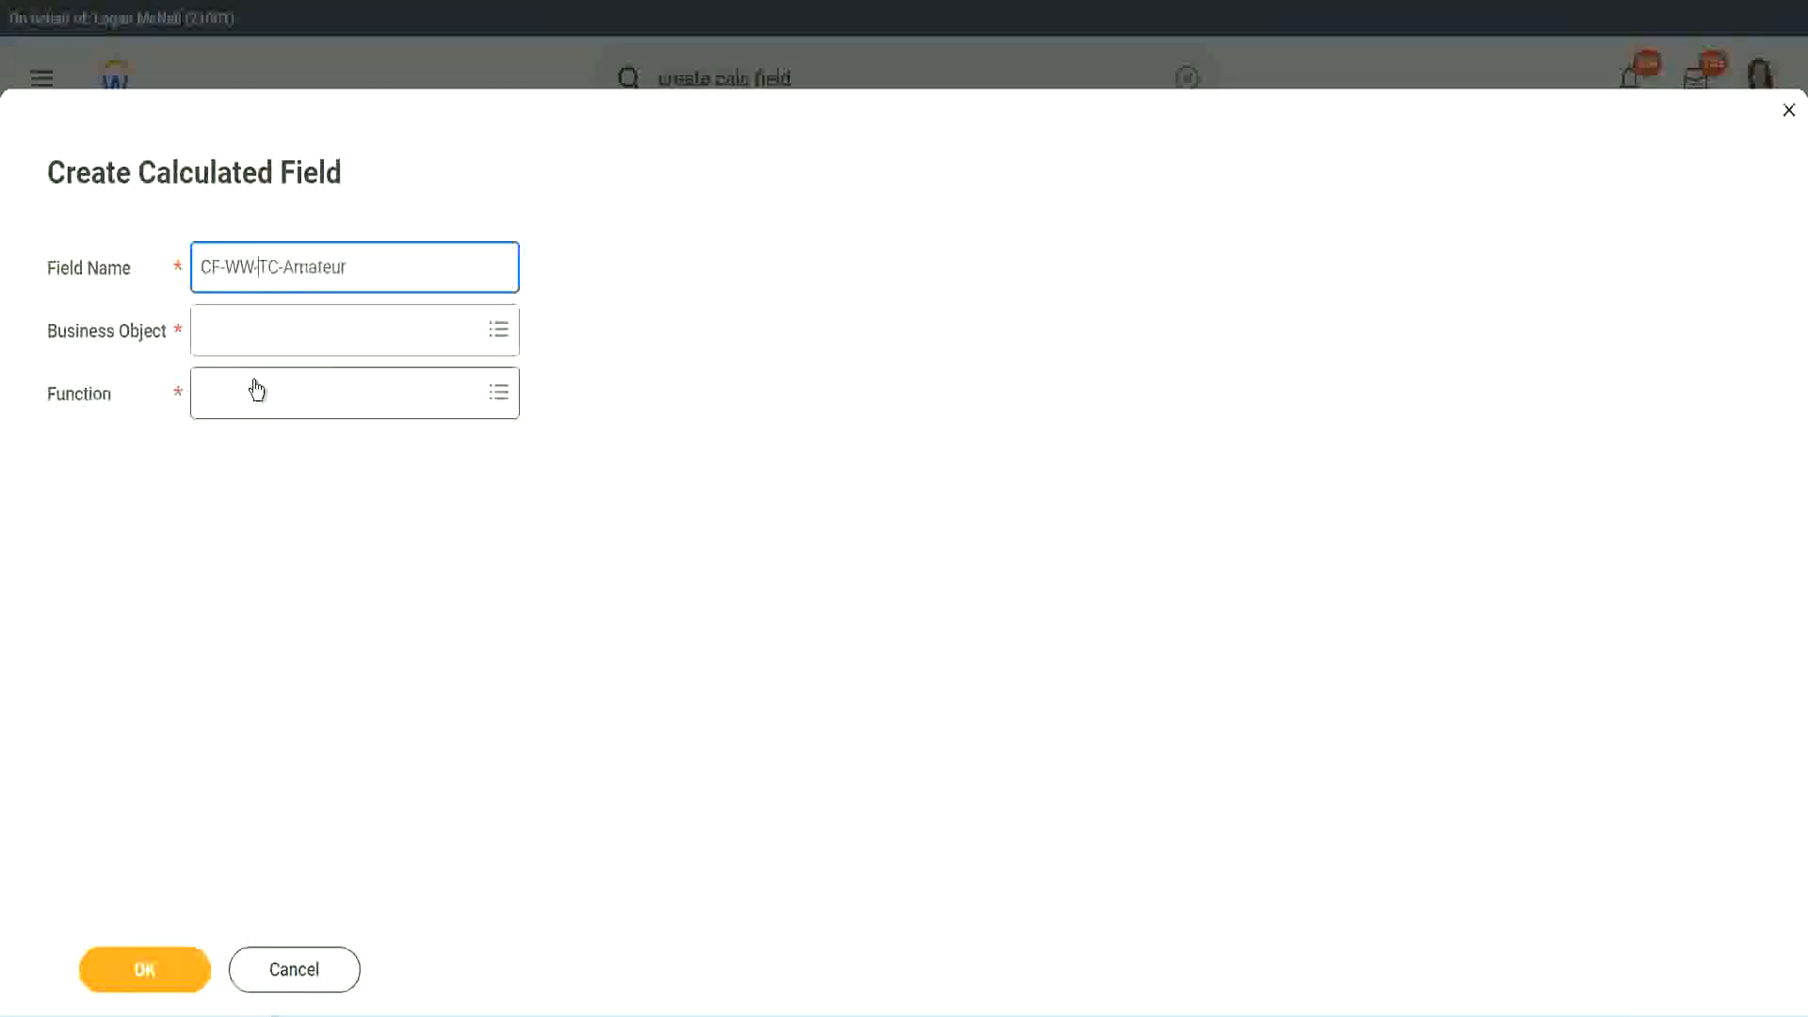
# - Set the new calculated field's business object to Global
pyautogui.click(254, 339)
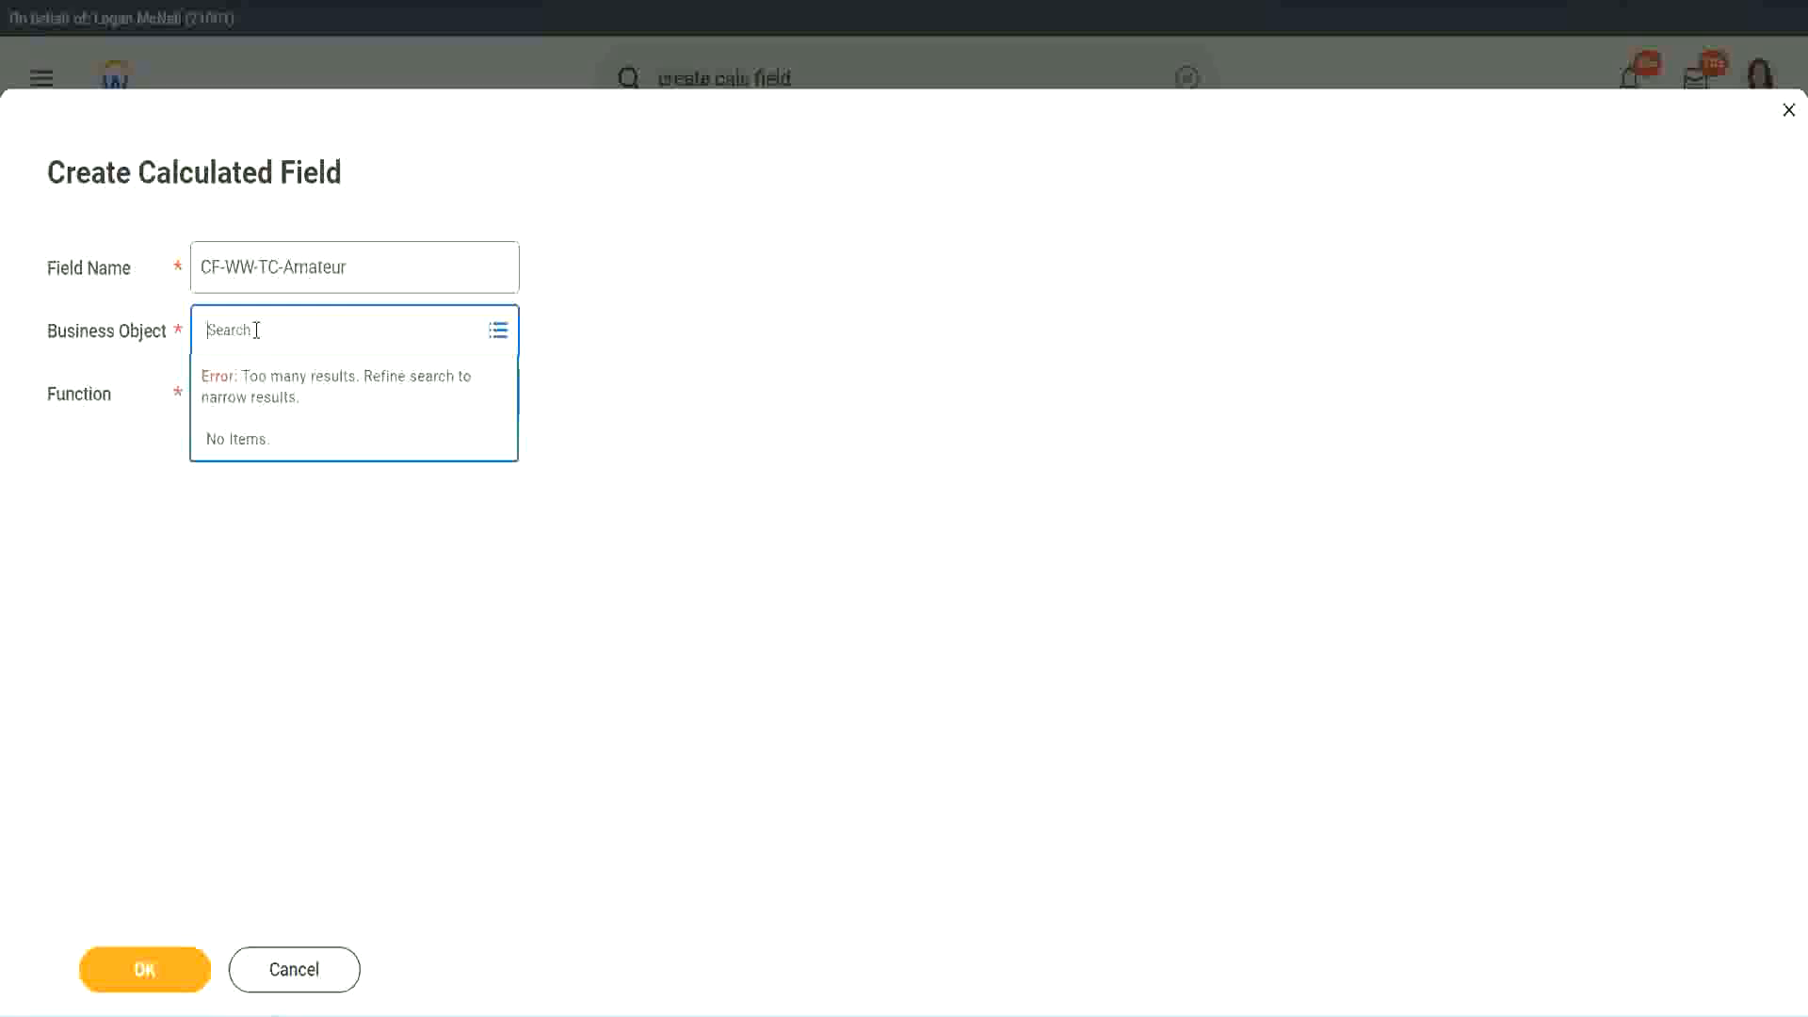
pyautogui.write('worker')
pyautogui.press('BackSpace')
pyautogui.press('BackSpace')
pyautogui.press('BackSpace')
pyautogui.press('BackSpace')
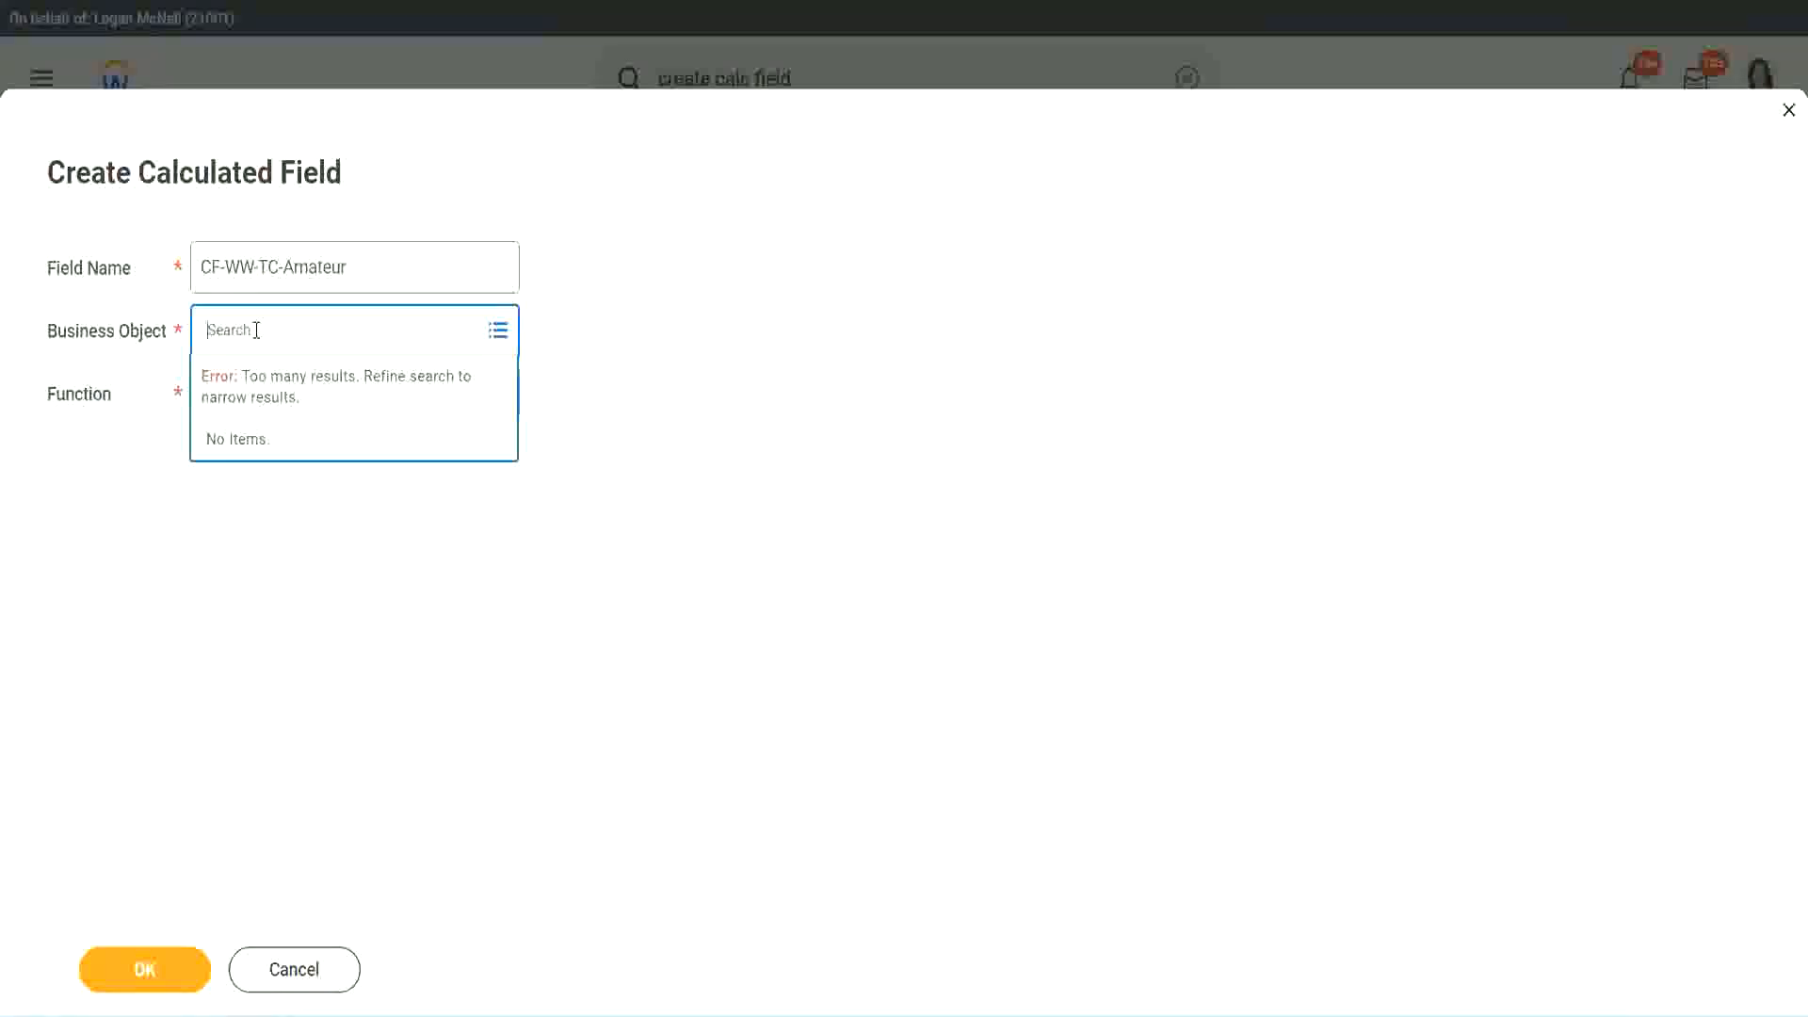
pyautogui.write('global')
pyautogui.press('Return')
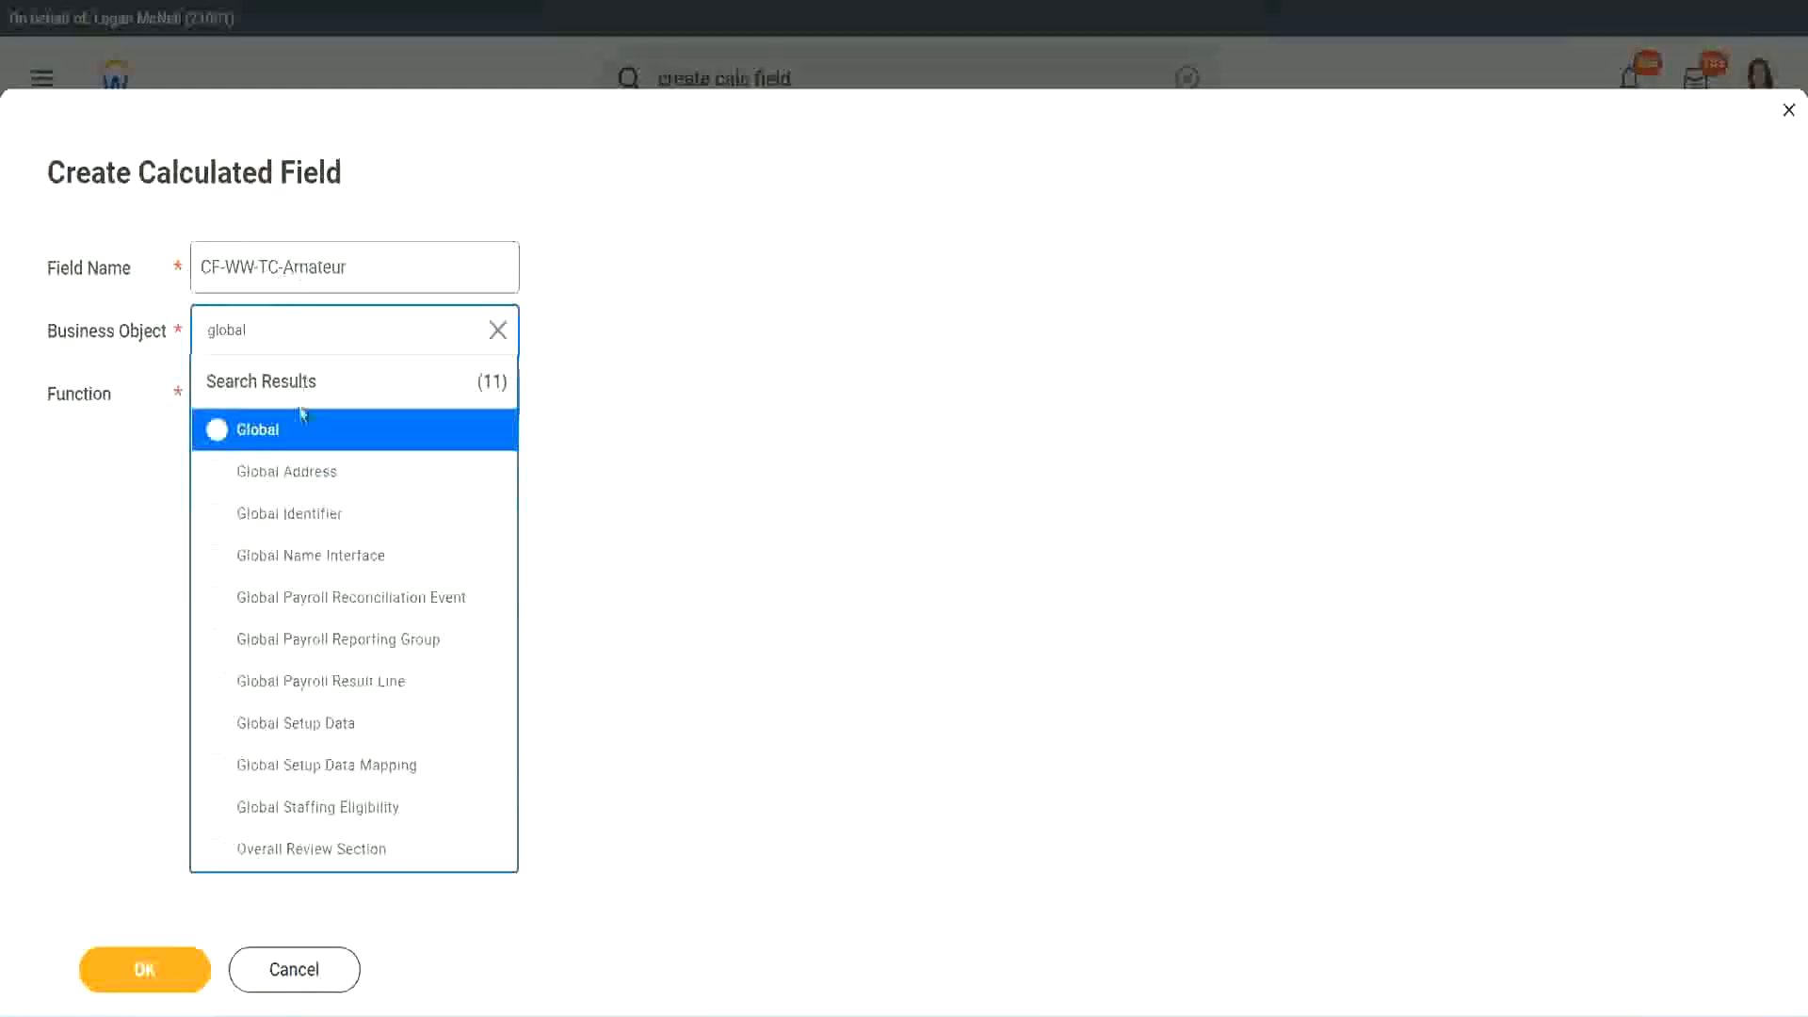
pyautogui.click(280, 439)
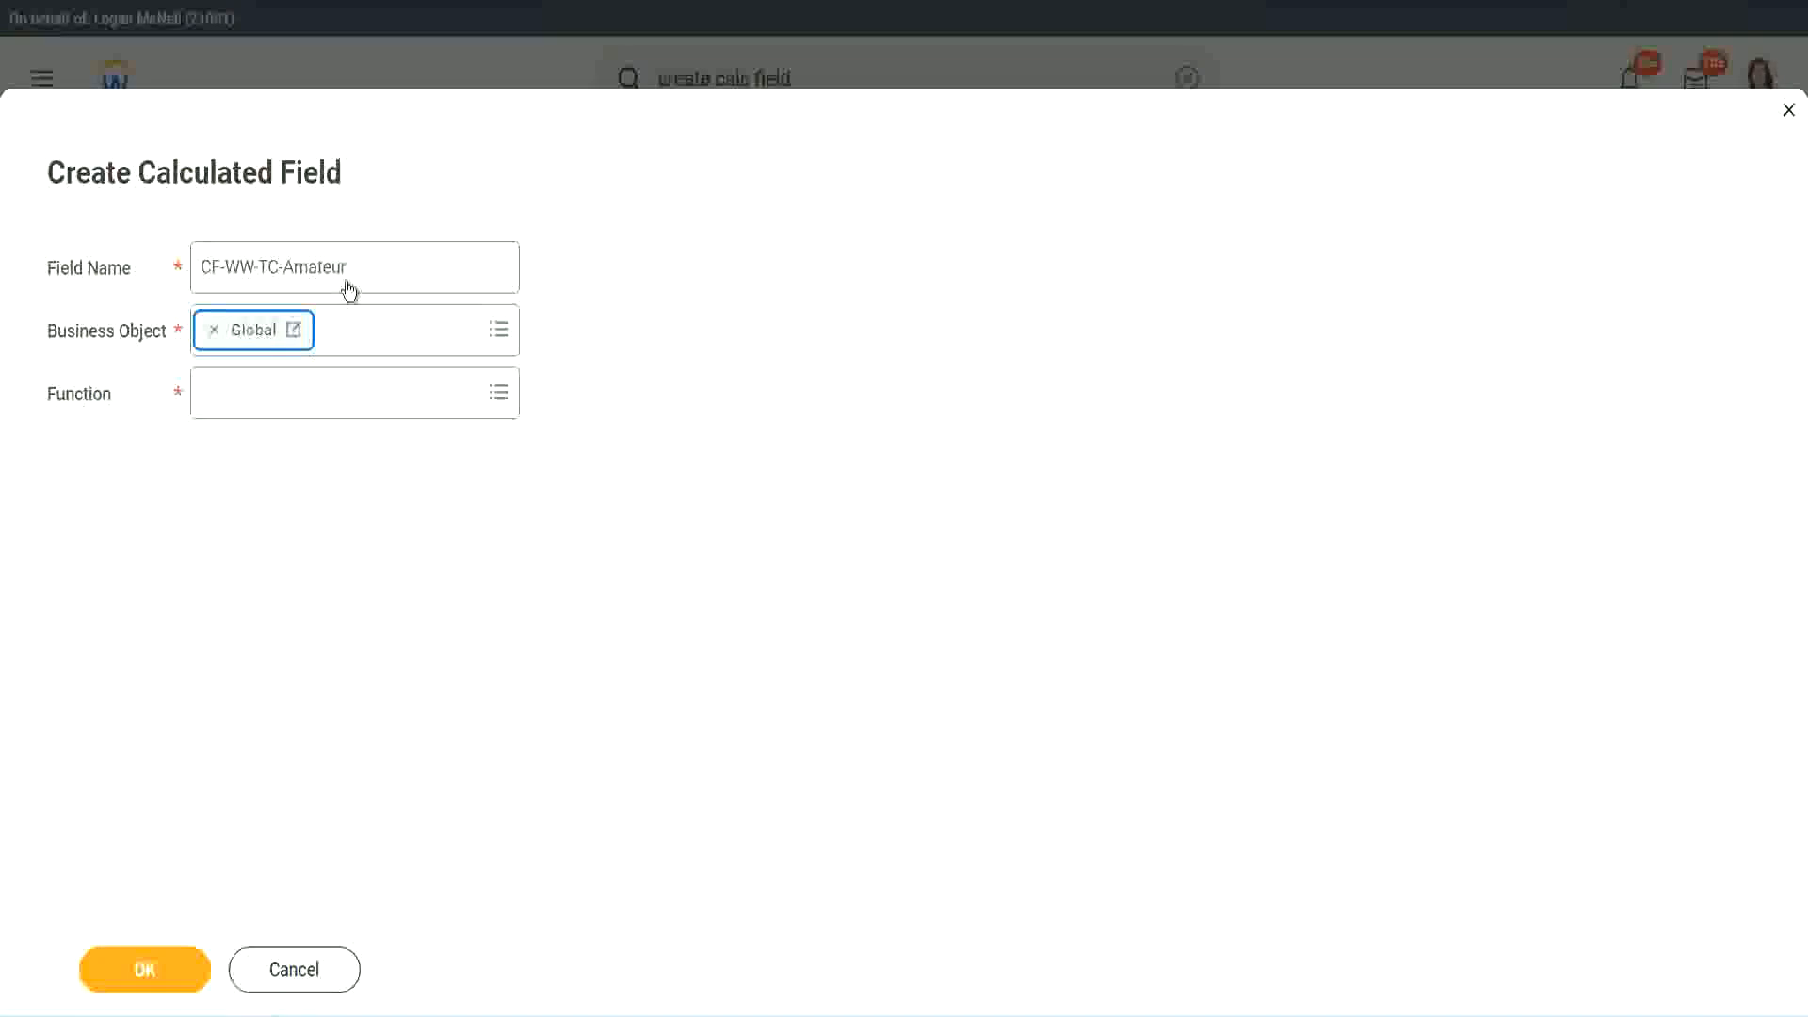
pyautogui.tripleClick(467, 255)
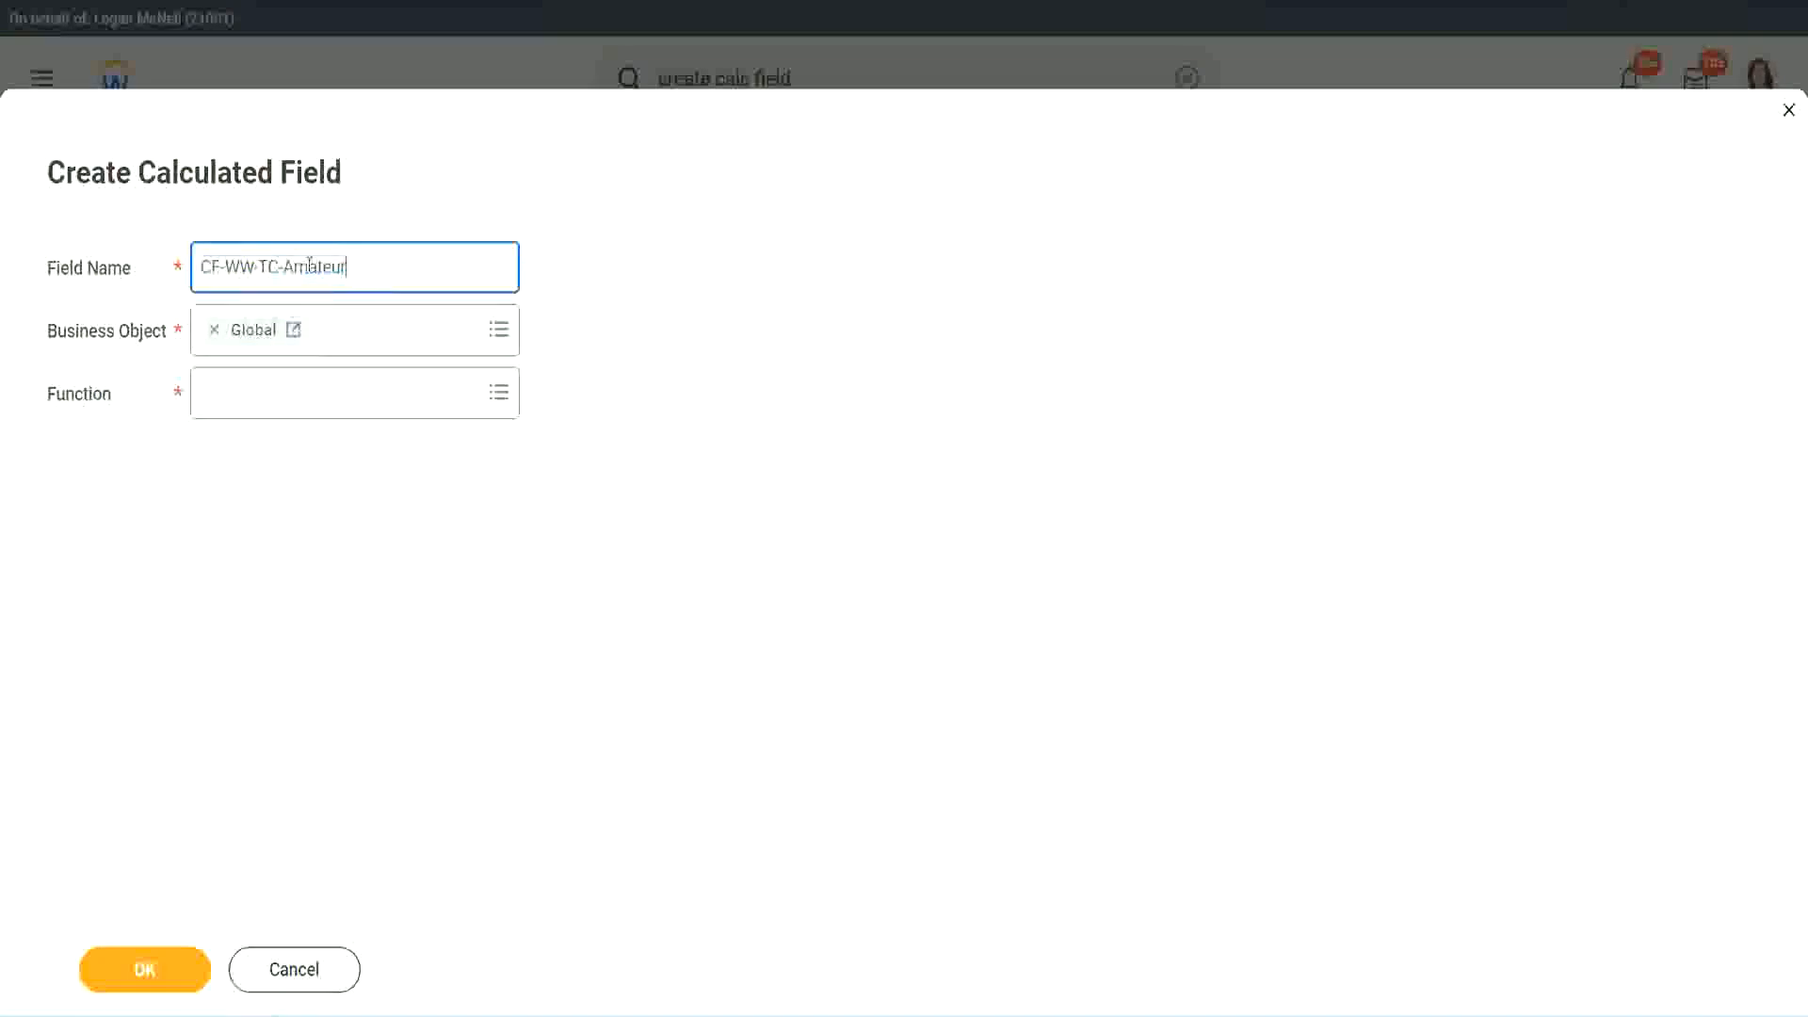
pyautogui.doubleClick(309, 266)
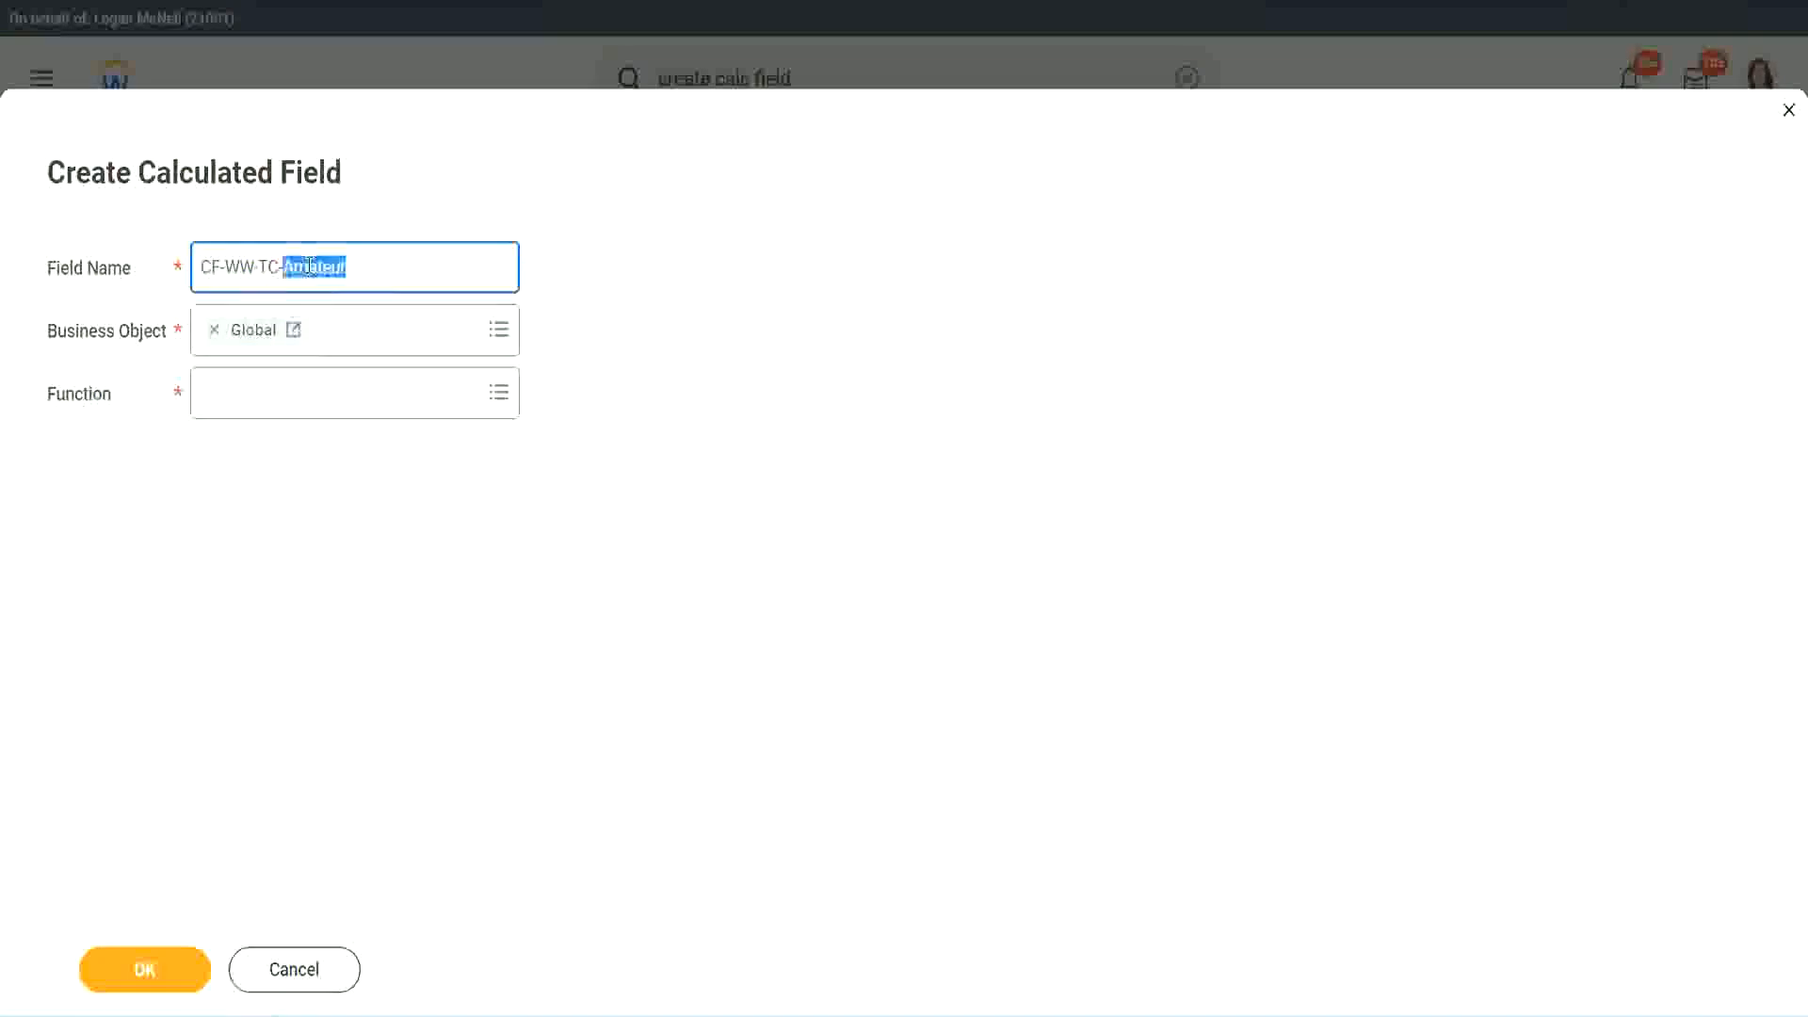
pyautogui.click(373, 262)
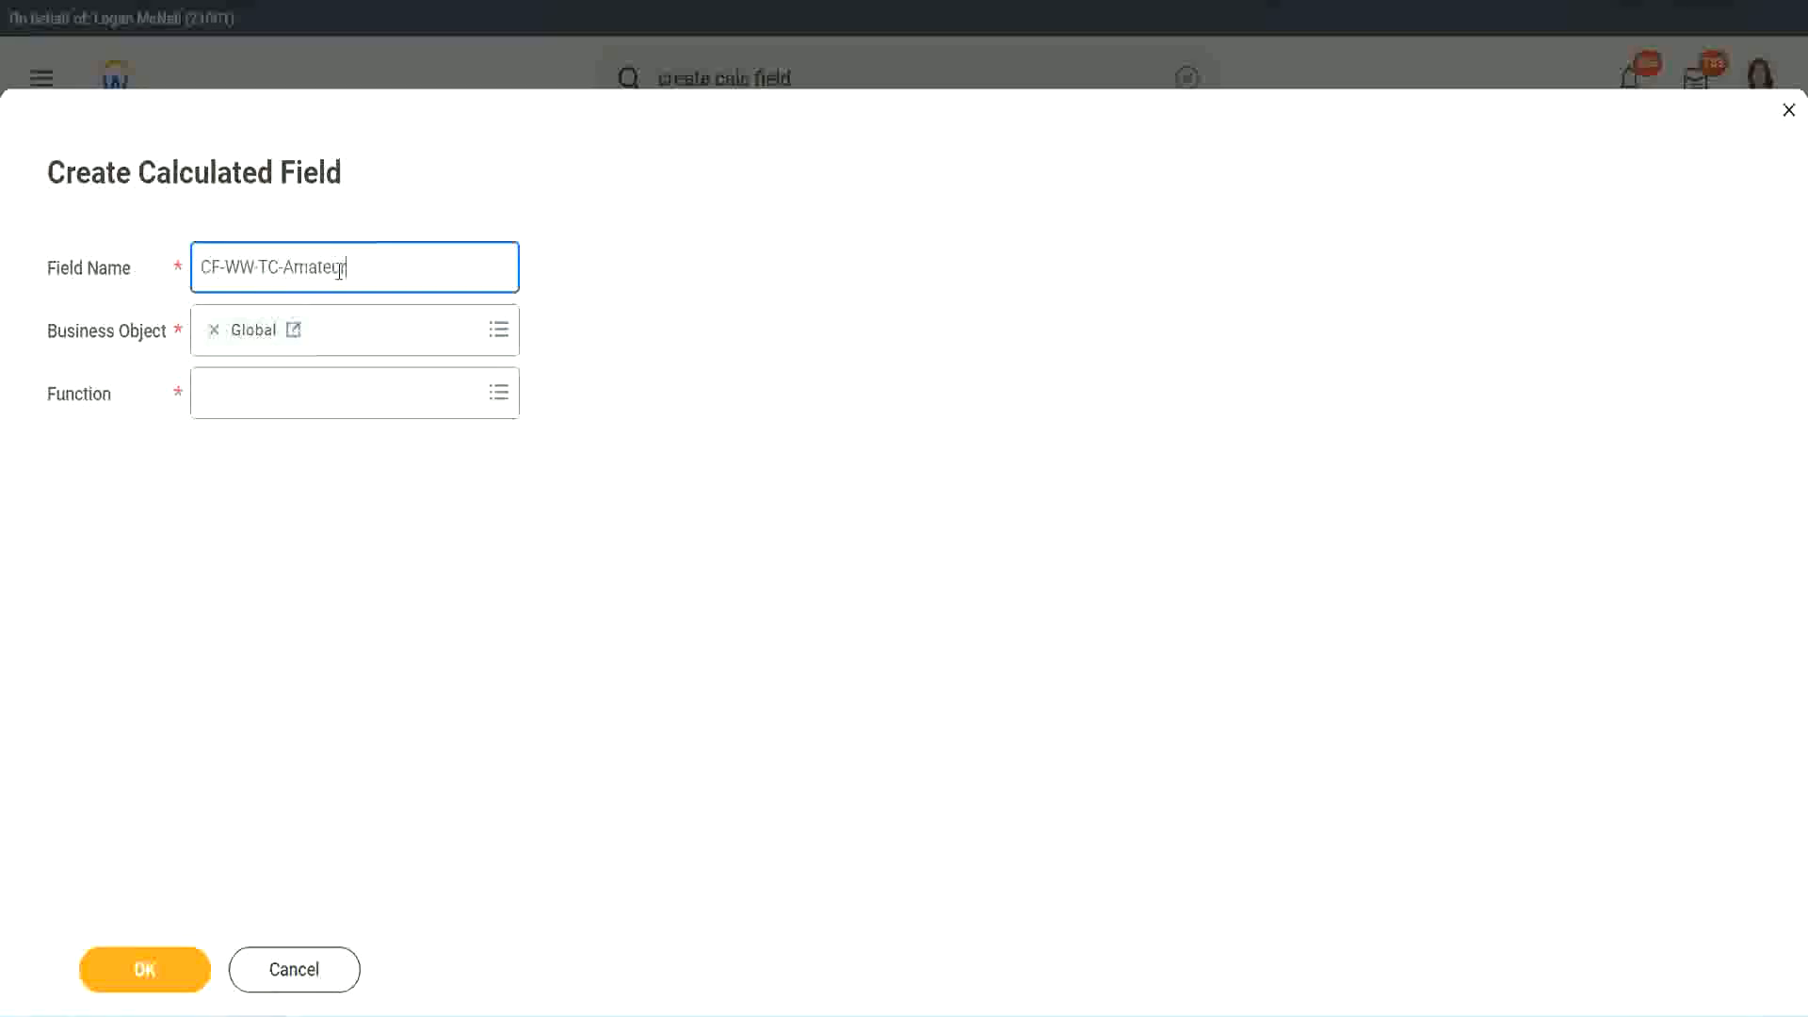
pyautogui.doubleClick(338, 270)
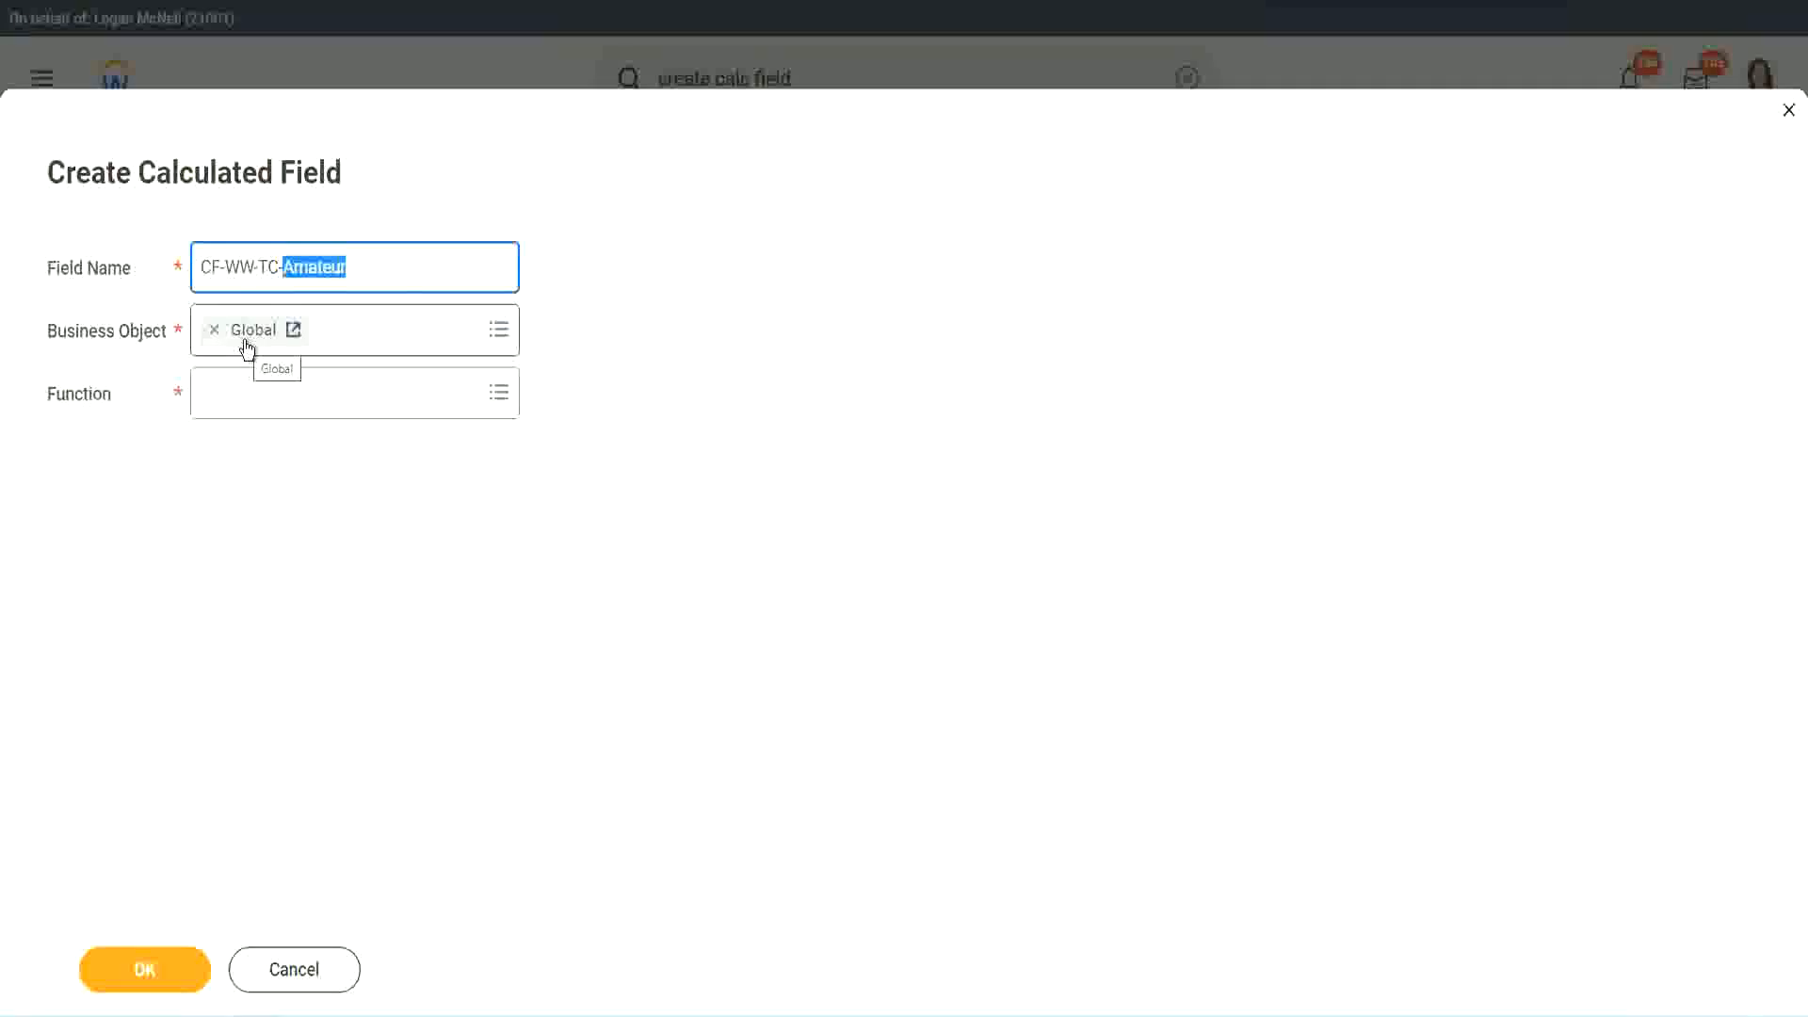
# - Set the calculated field's function to Text Constant and proceed to its definition
pyautogui.click(251, 394)
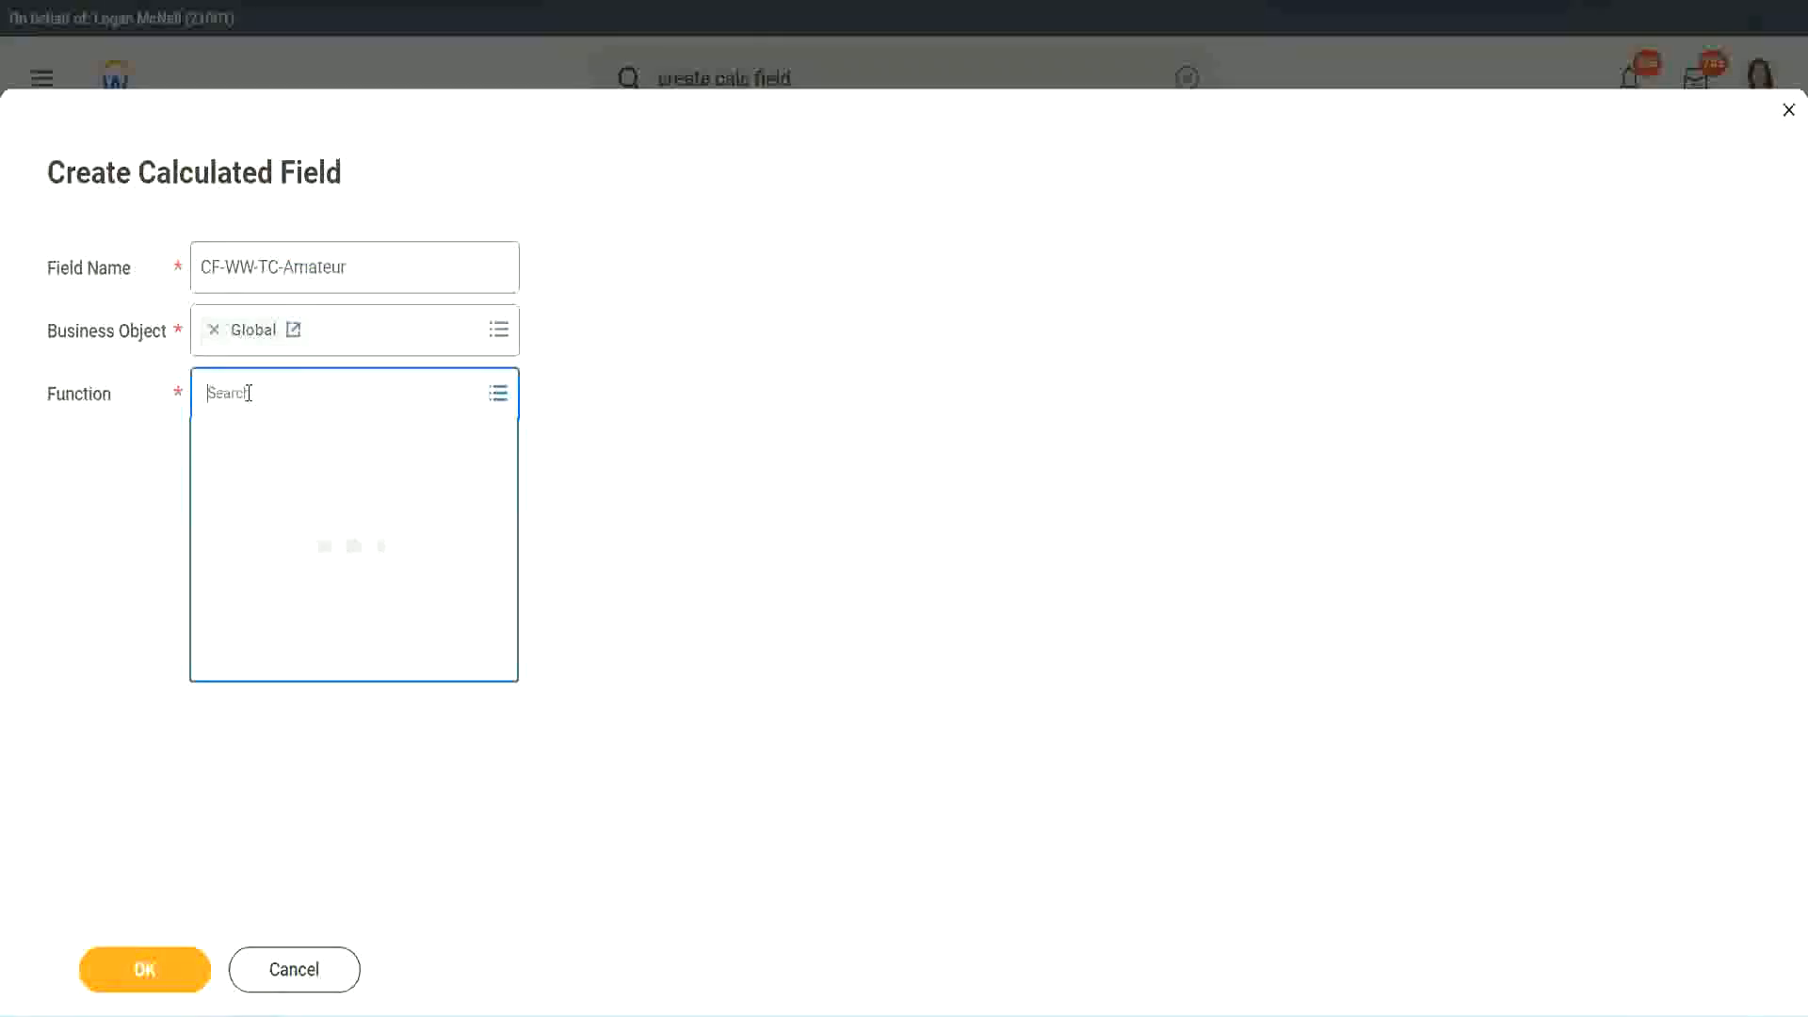
pyautogui.write('text const')
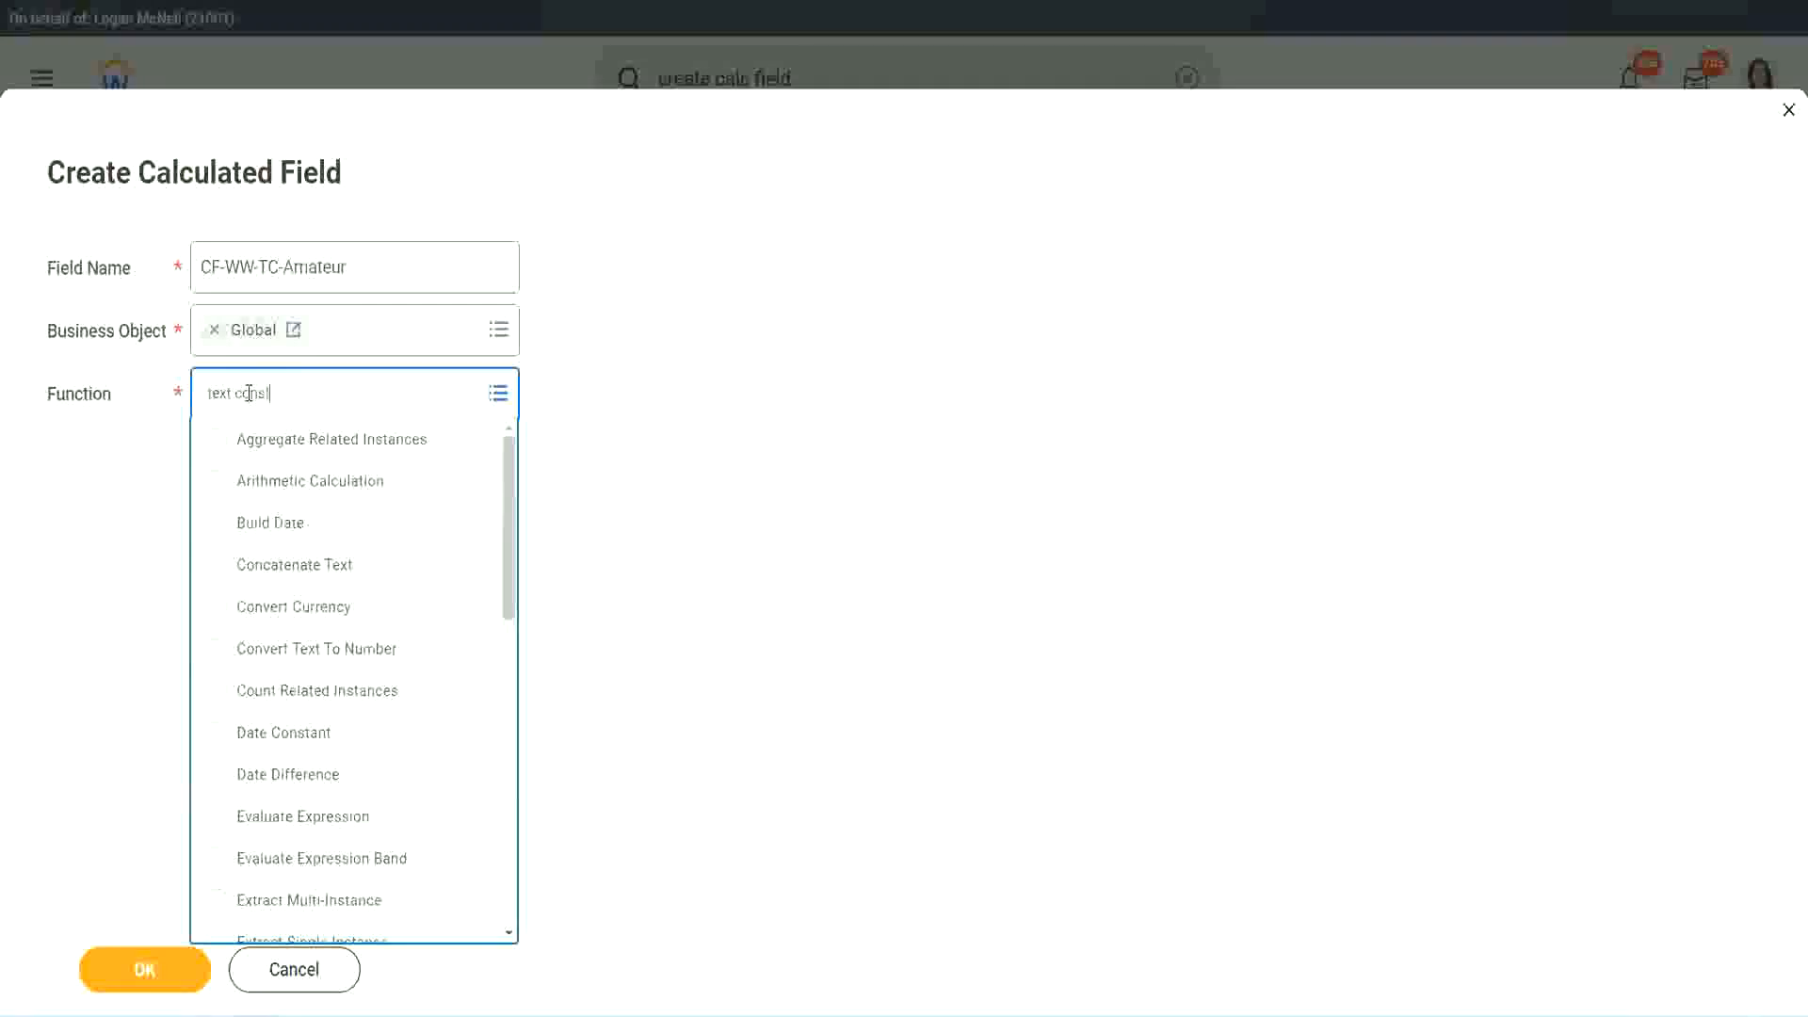
pyautogui.press('Return')
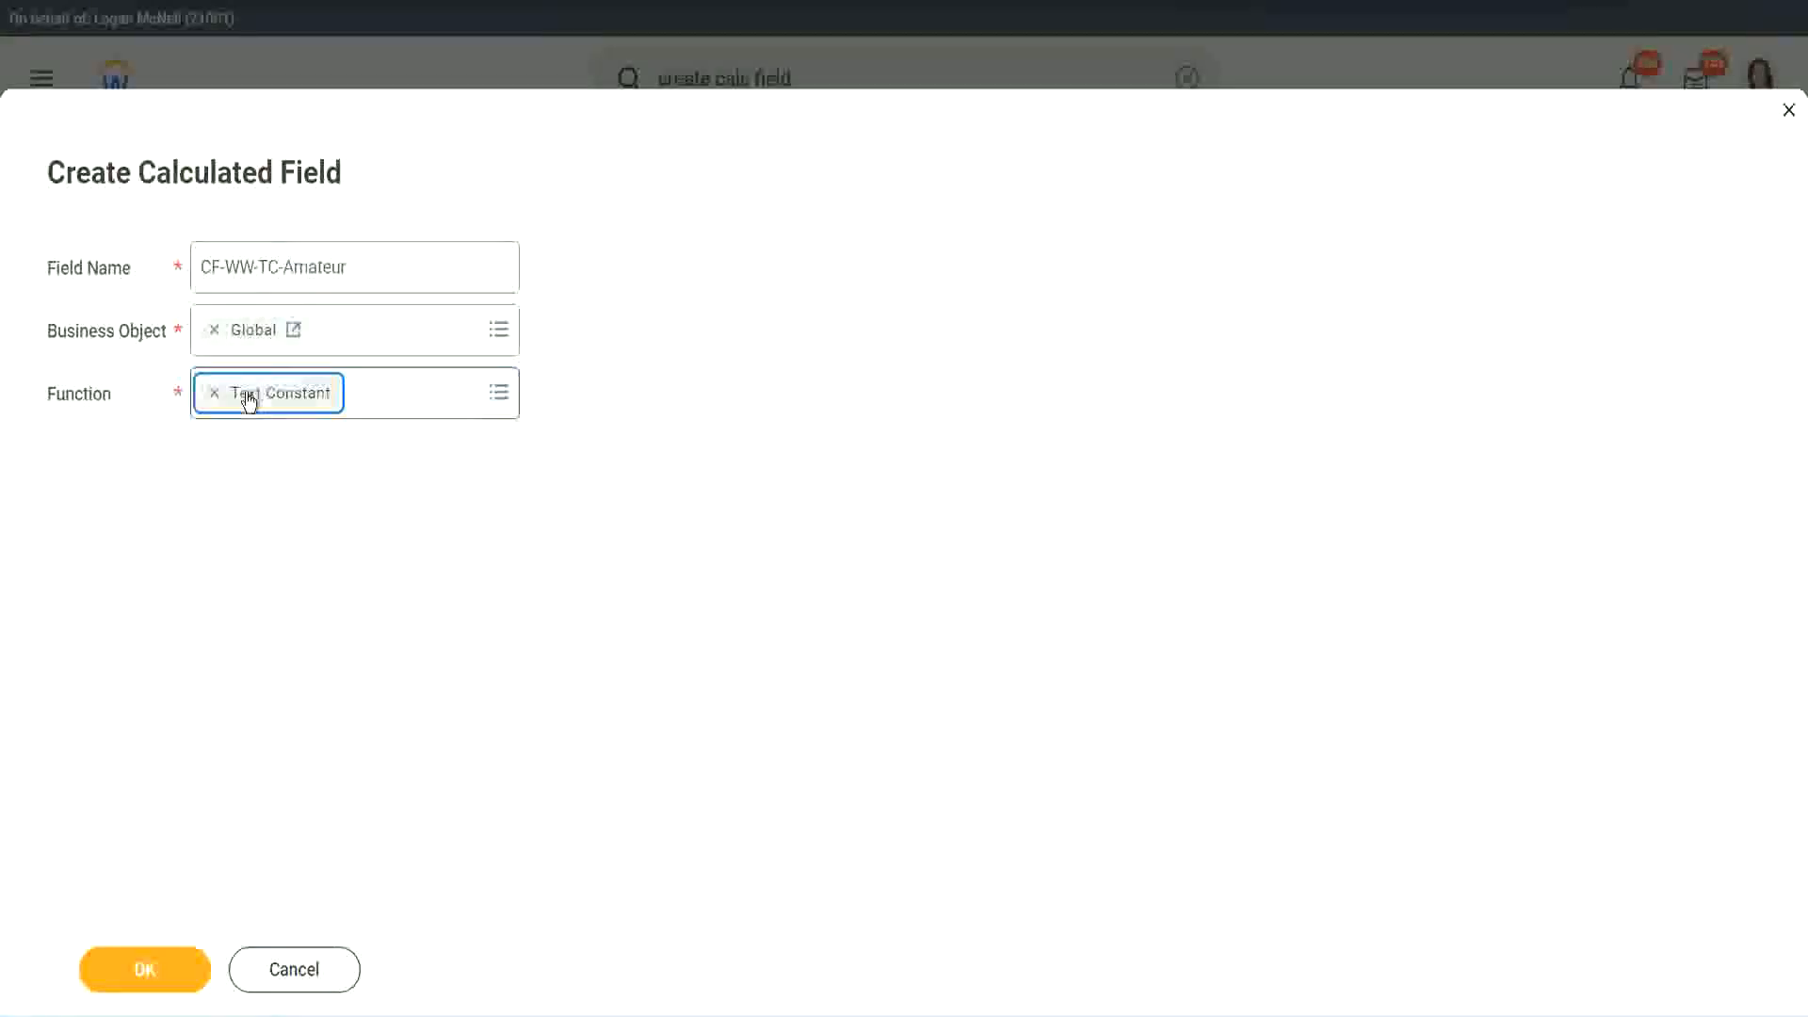
pyautogui.click(147, 970)
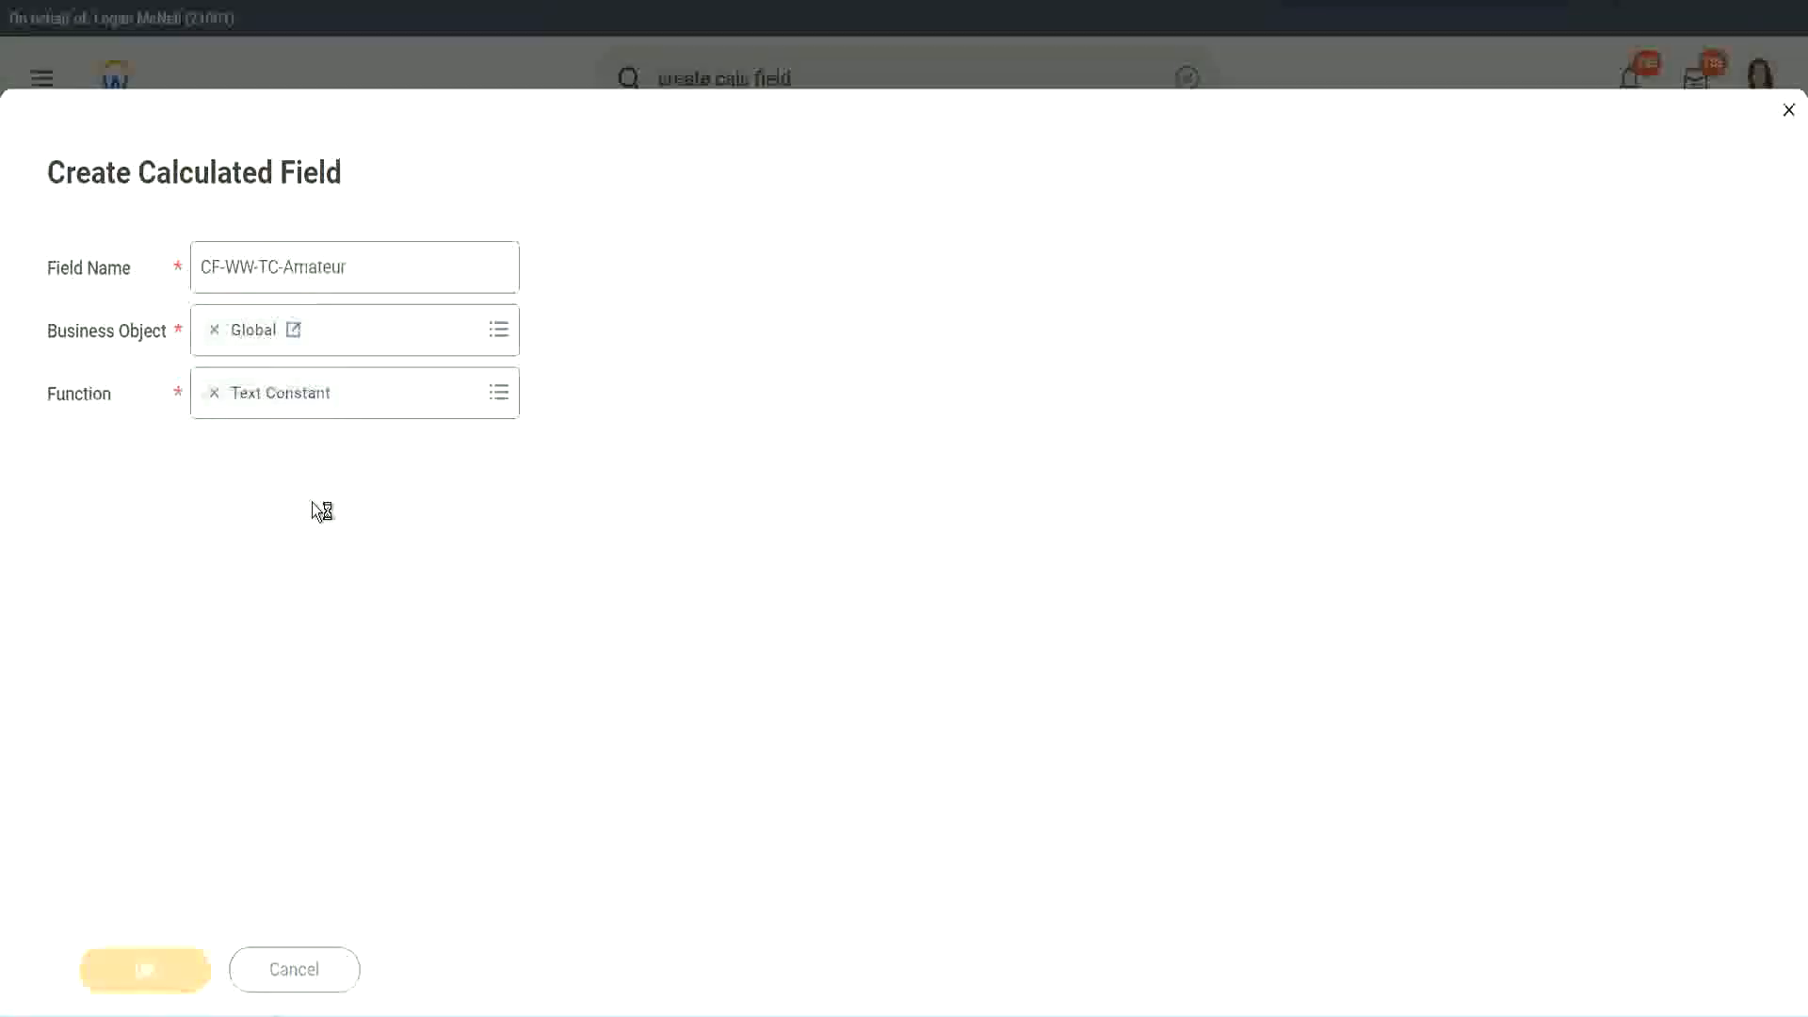
# - Set the text constant's value to Amateur and save the calculated field
pyautogui.click(302, 534)
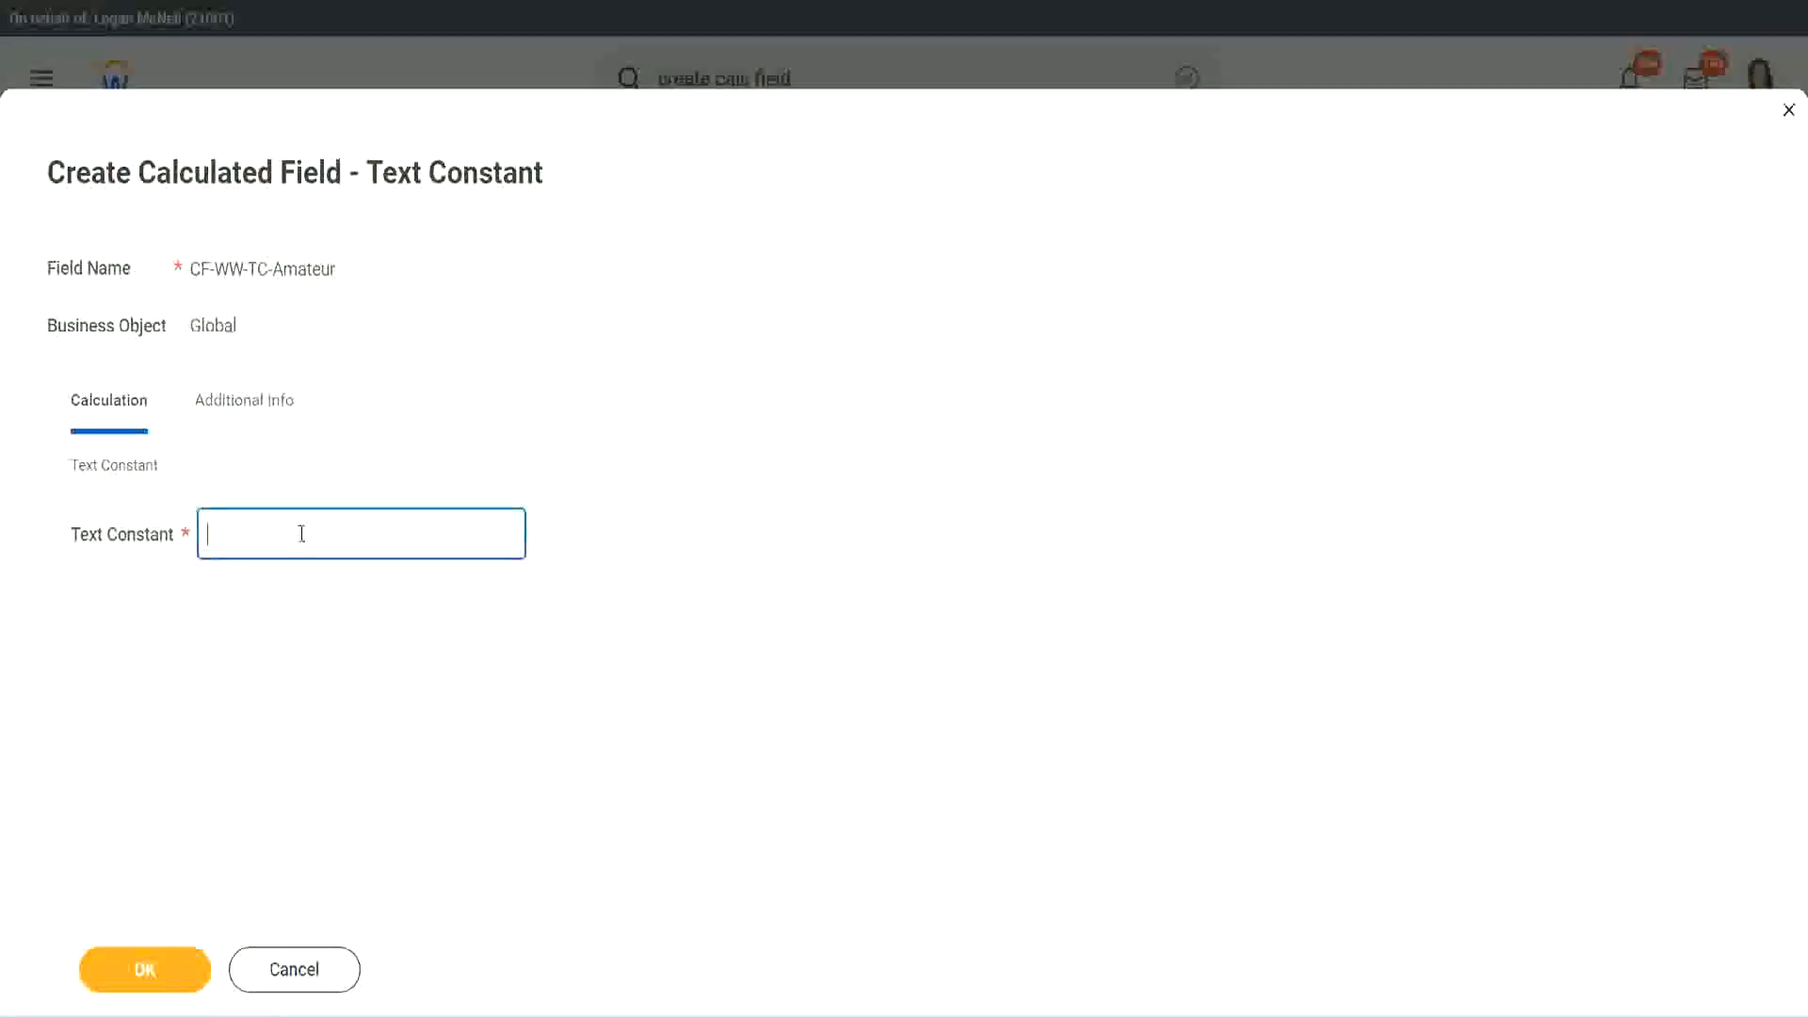
pyautogui.write('Amateur')
pyautogui.click(141, 970)
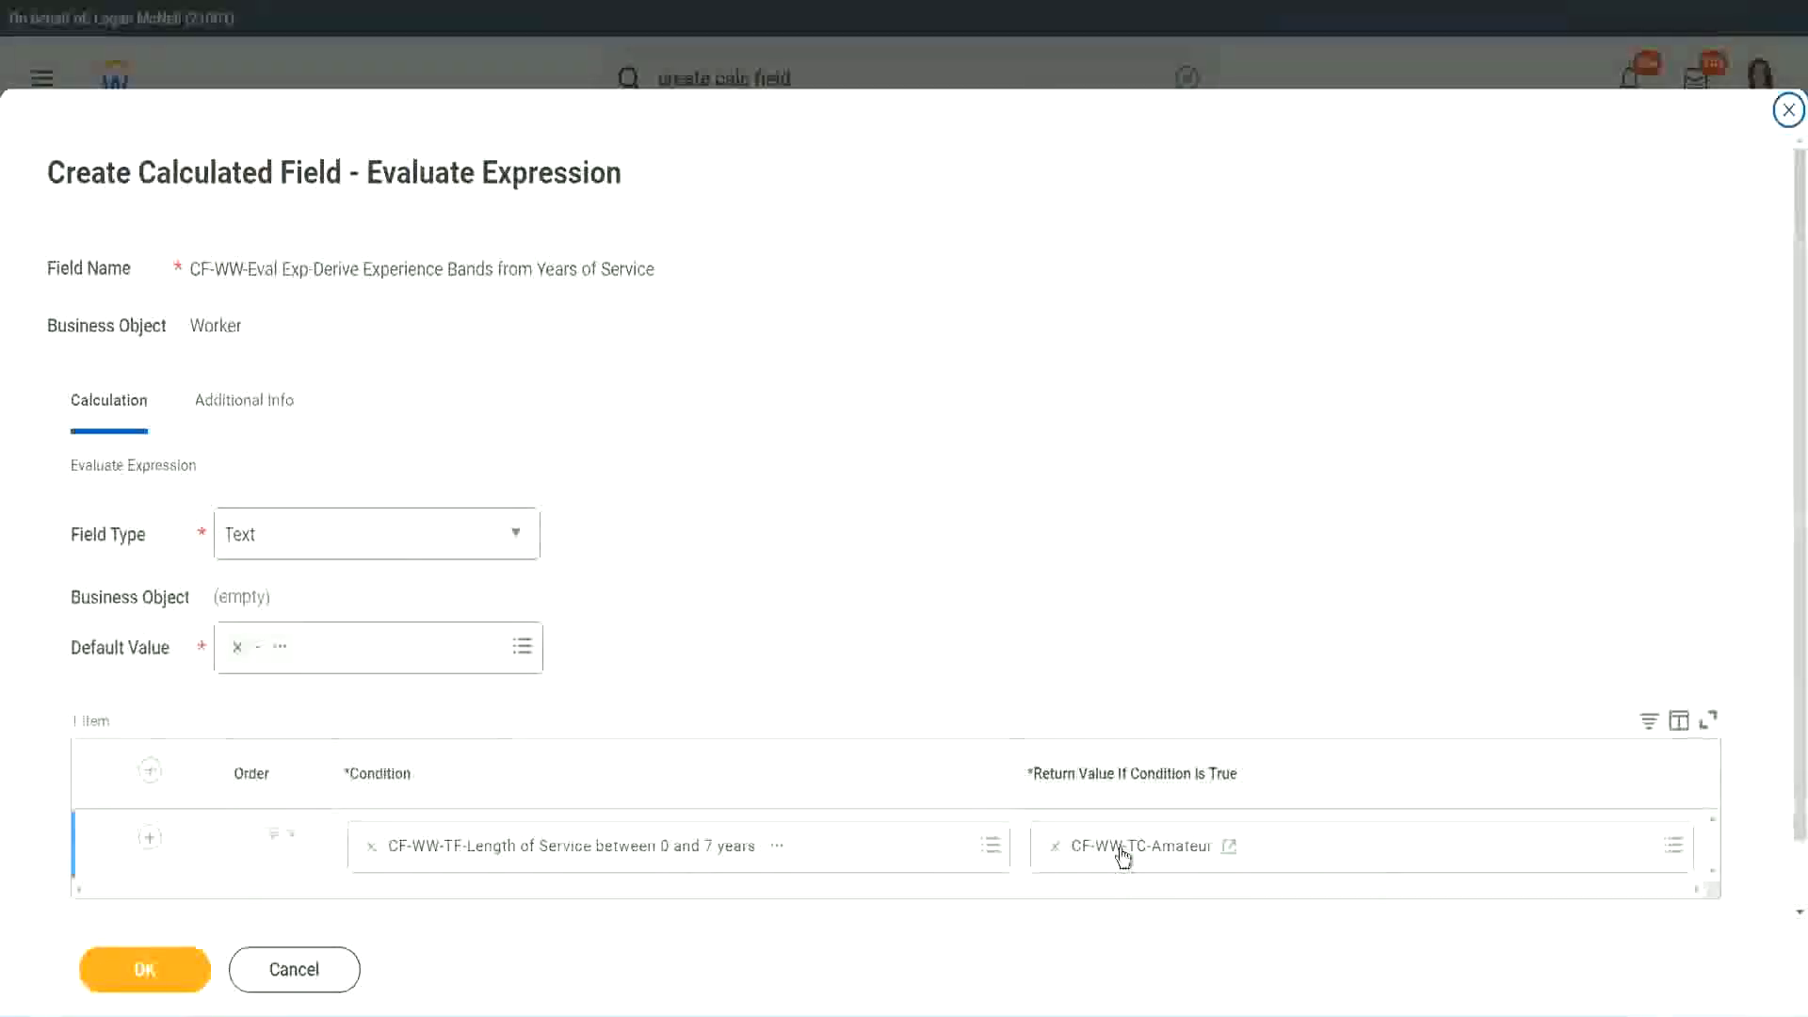
# - Copy the text of the first row's return value and add two empty condition rows below it
pyautogui.rightClick(1124, 854)
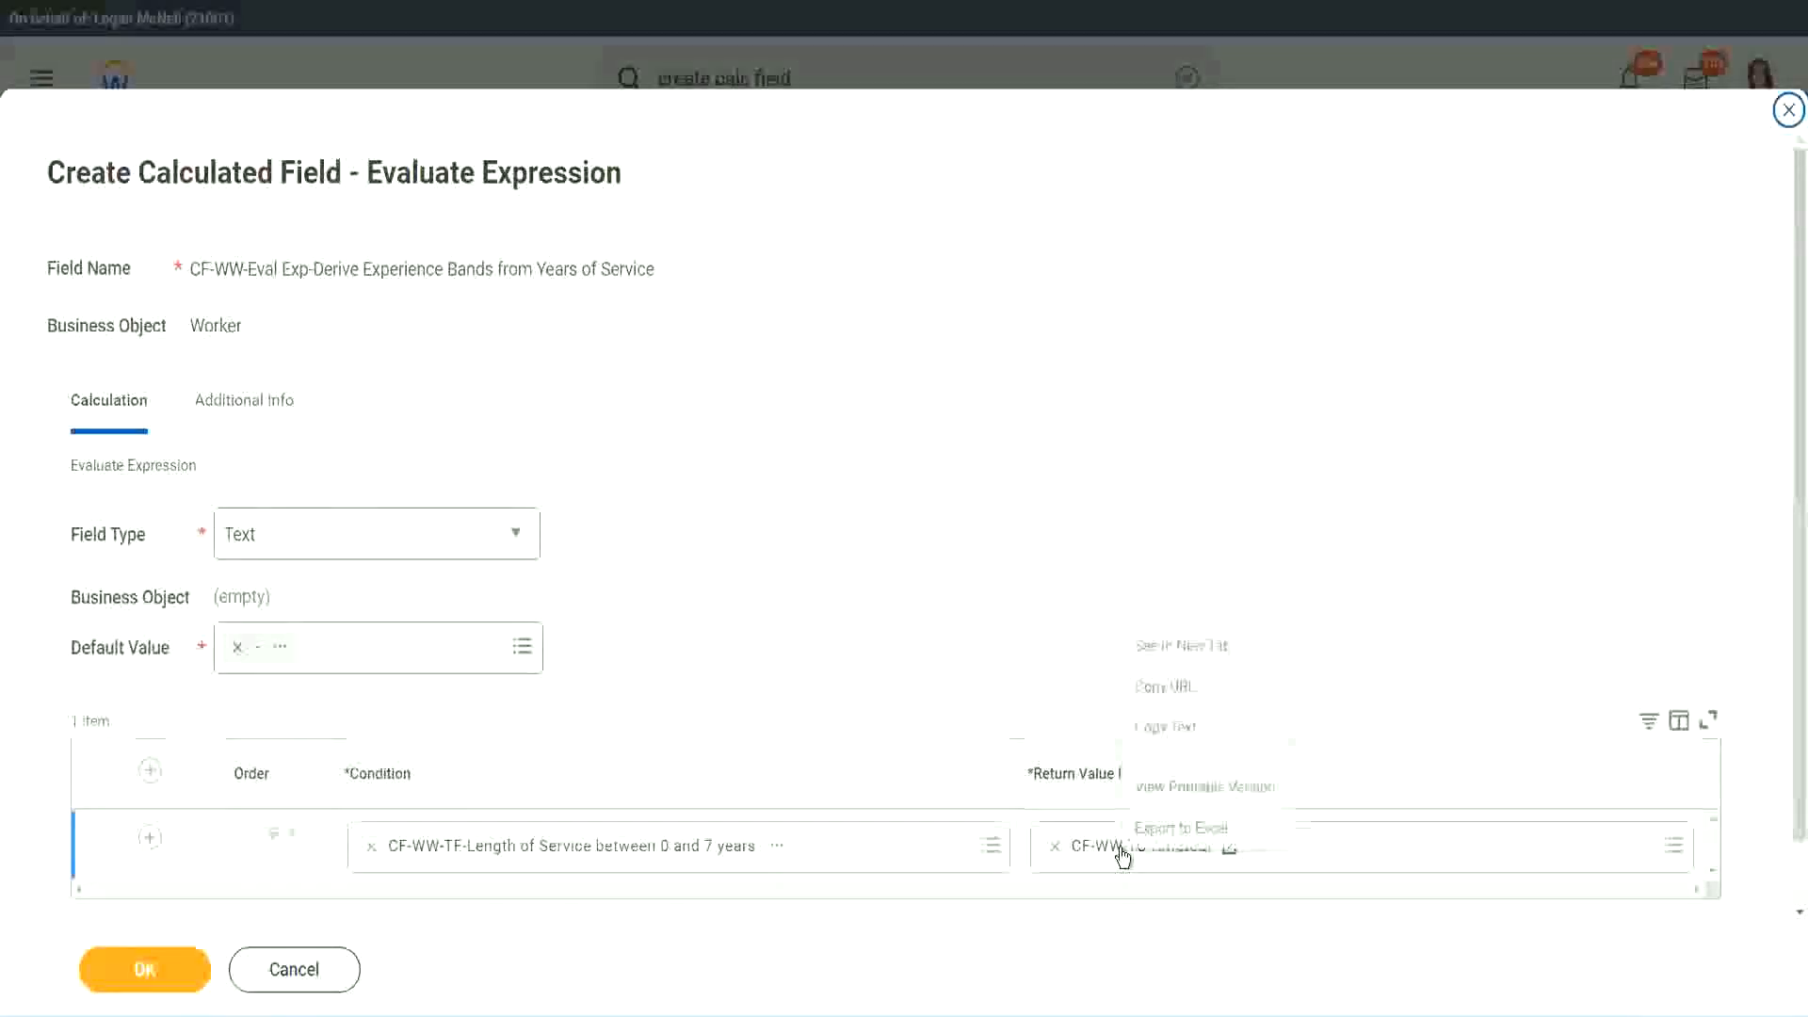
pyautogui.click(1182, 730)
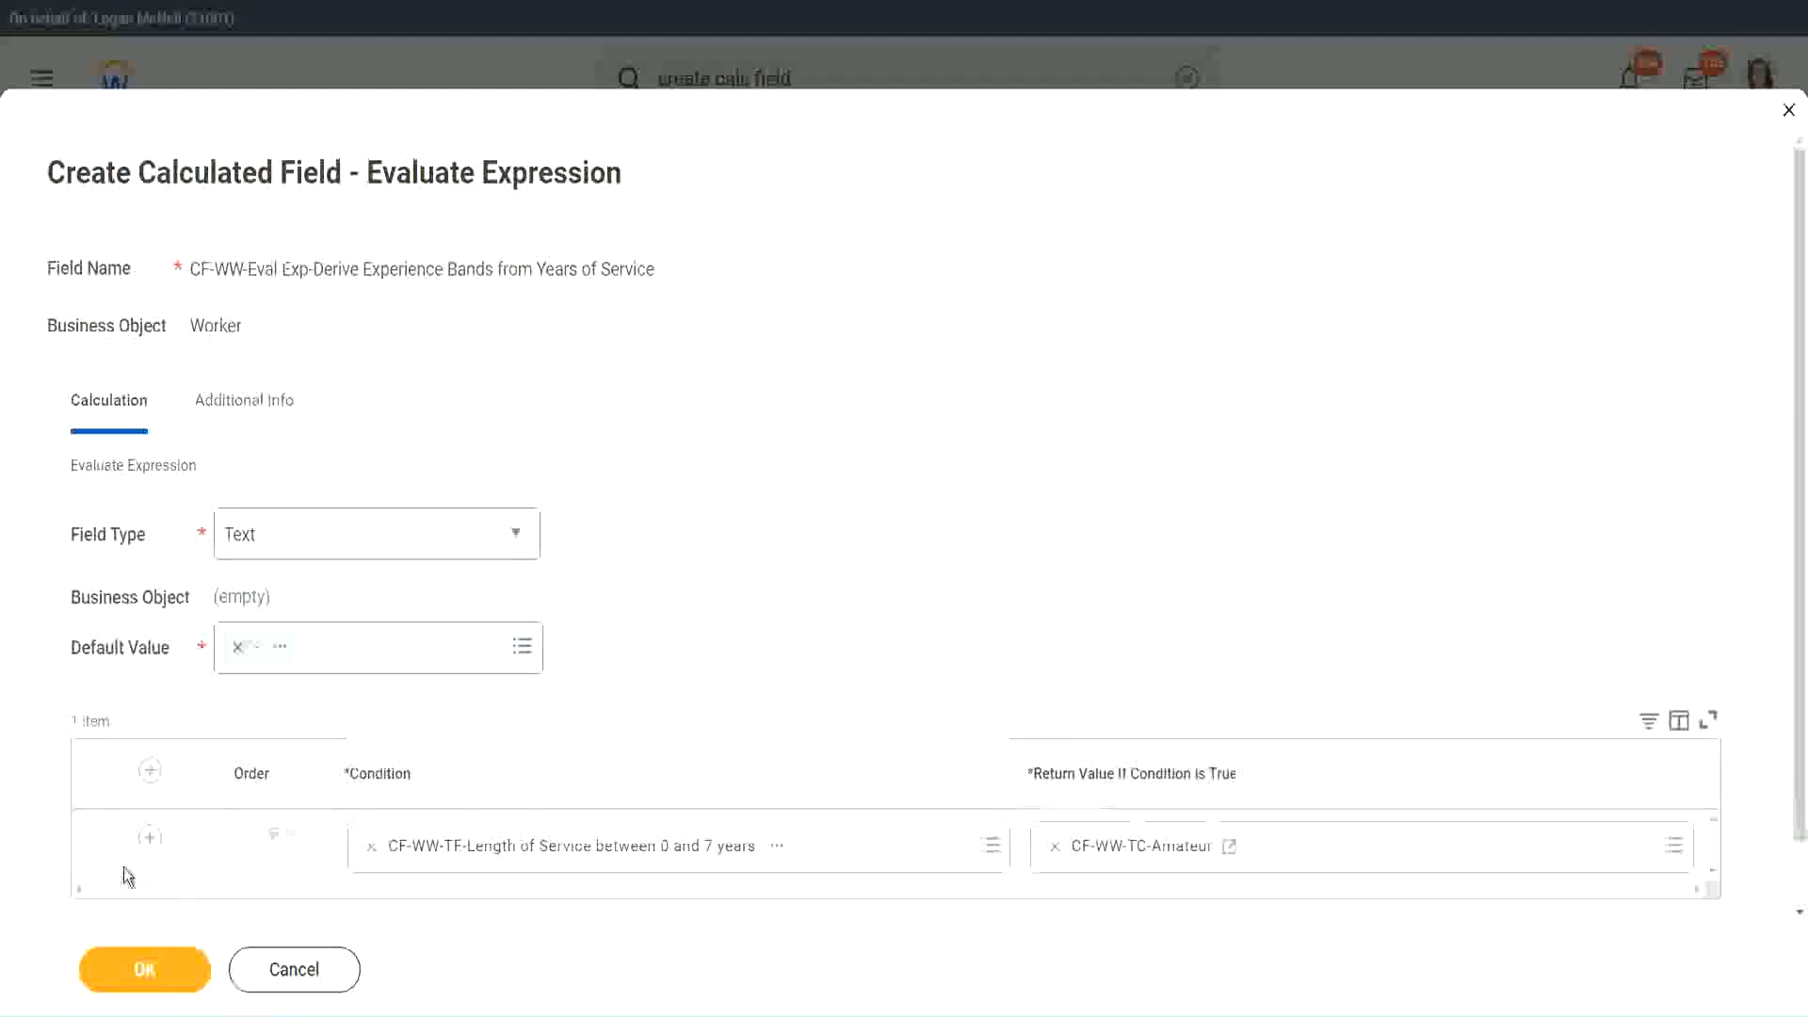
pyautogui.click(143, 841)
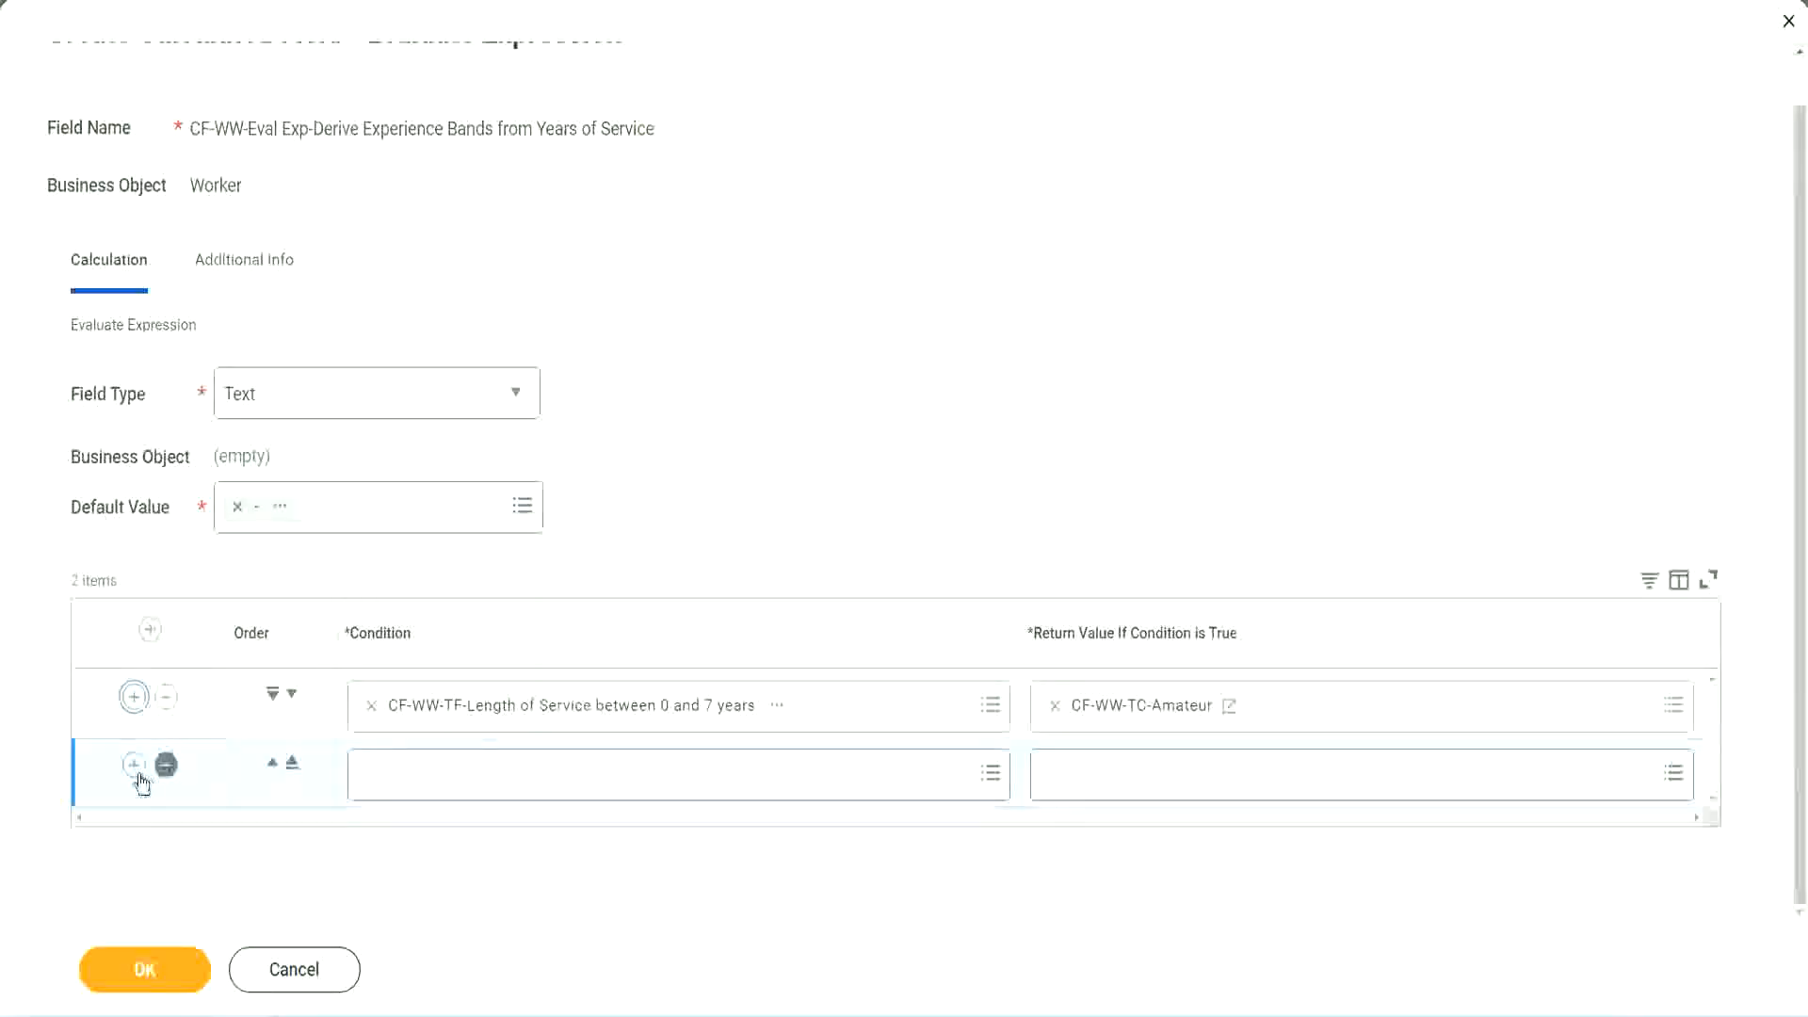
pyautogui.click(134, 767)
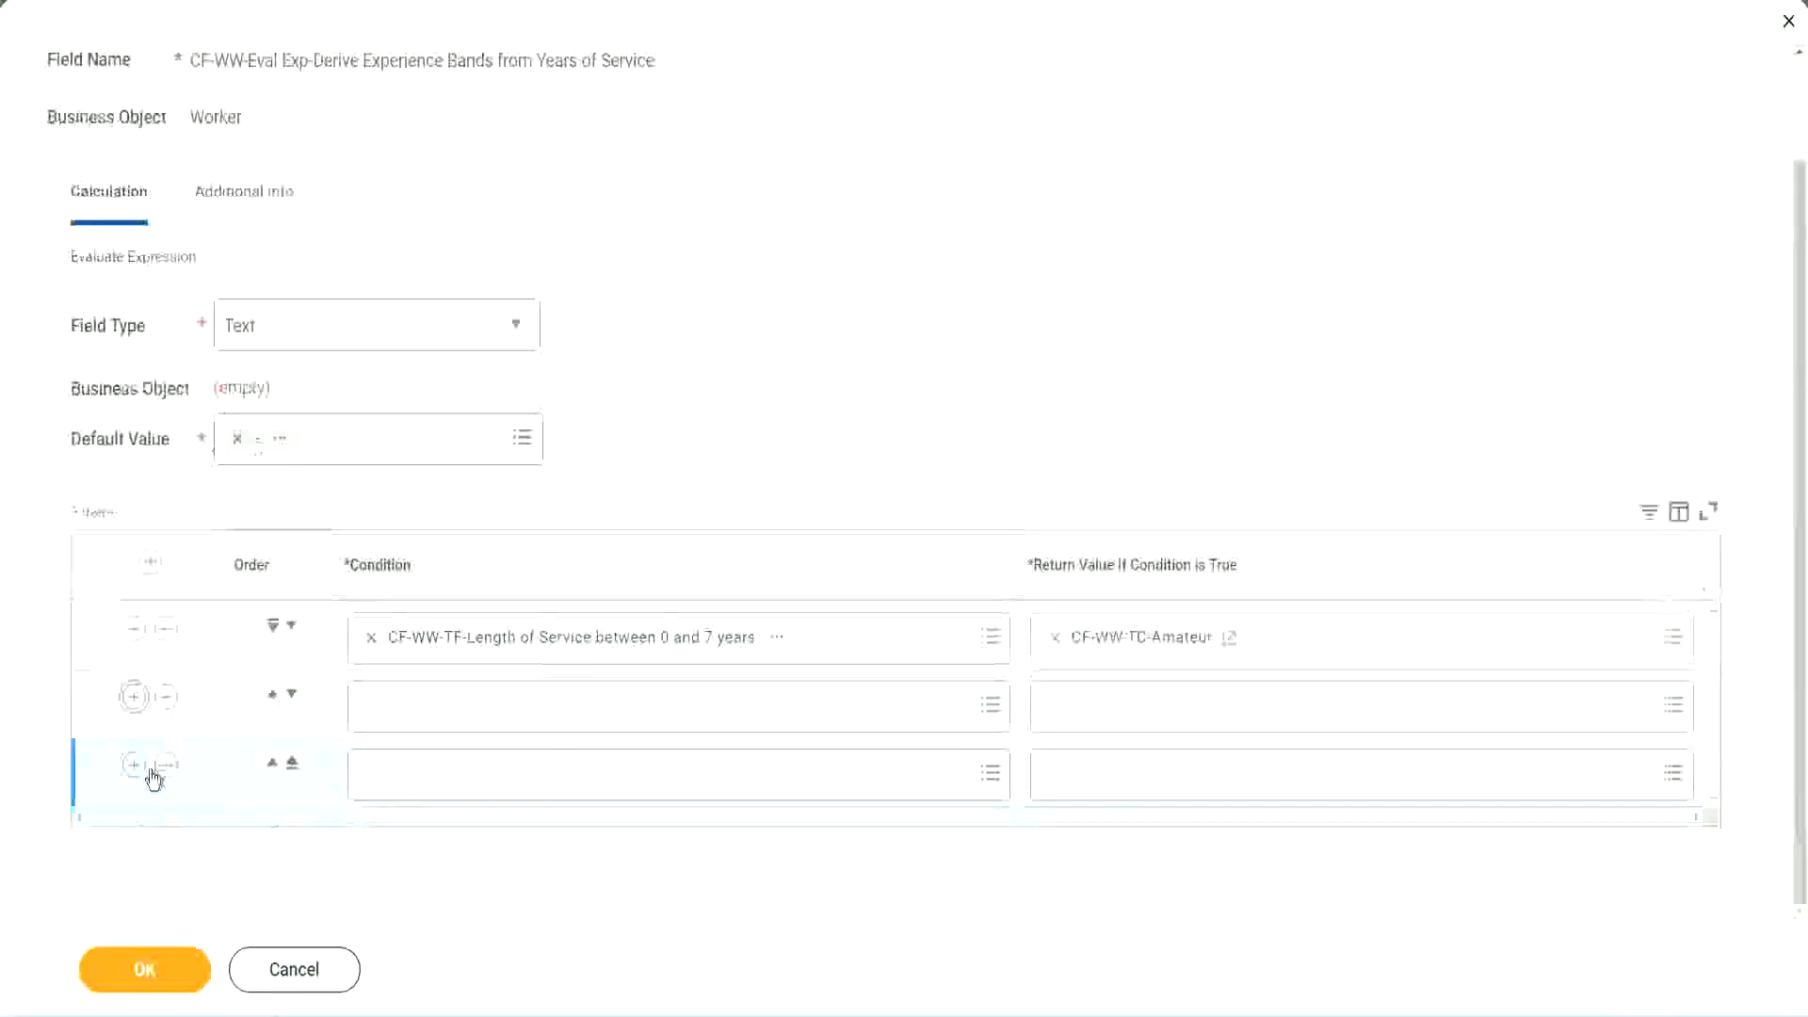
# - Set the second row's condition to CF-WW-TF-Length of Service between 8 and 15 years
pyautogui.click(444, 711)
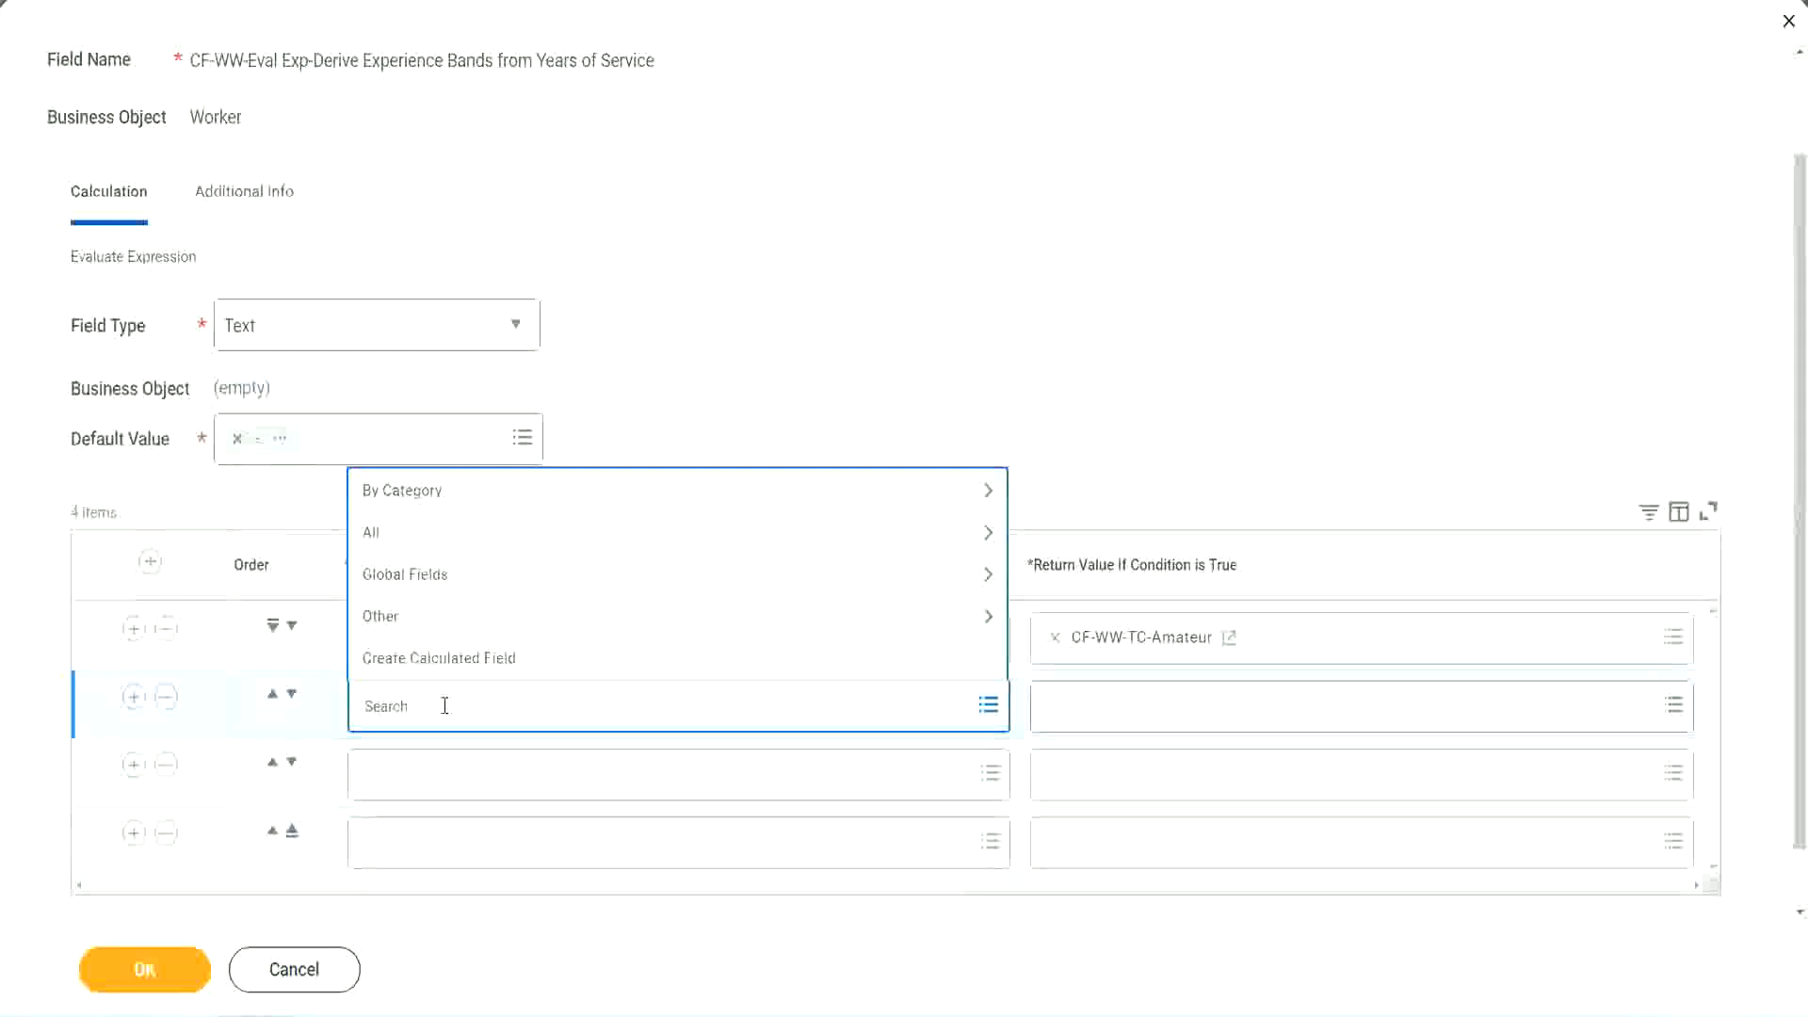
pyautogui.write('cf-ww')
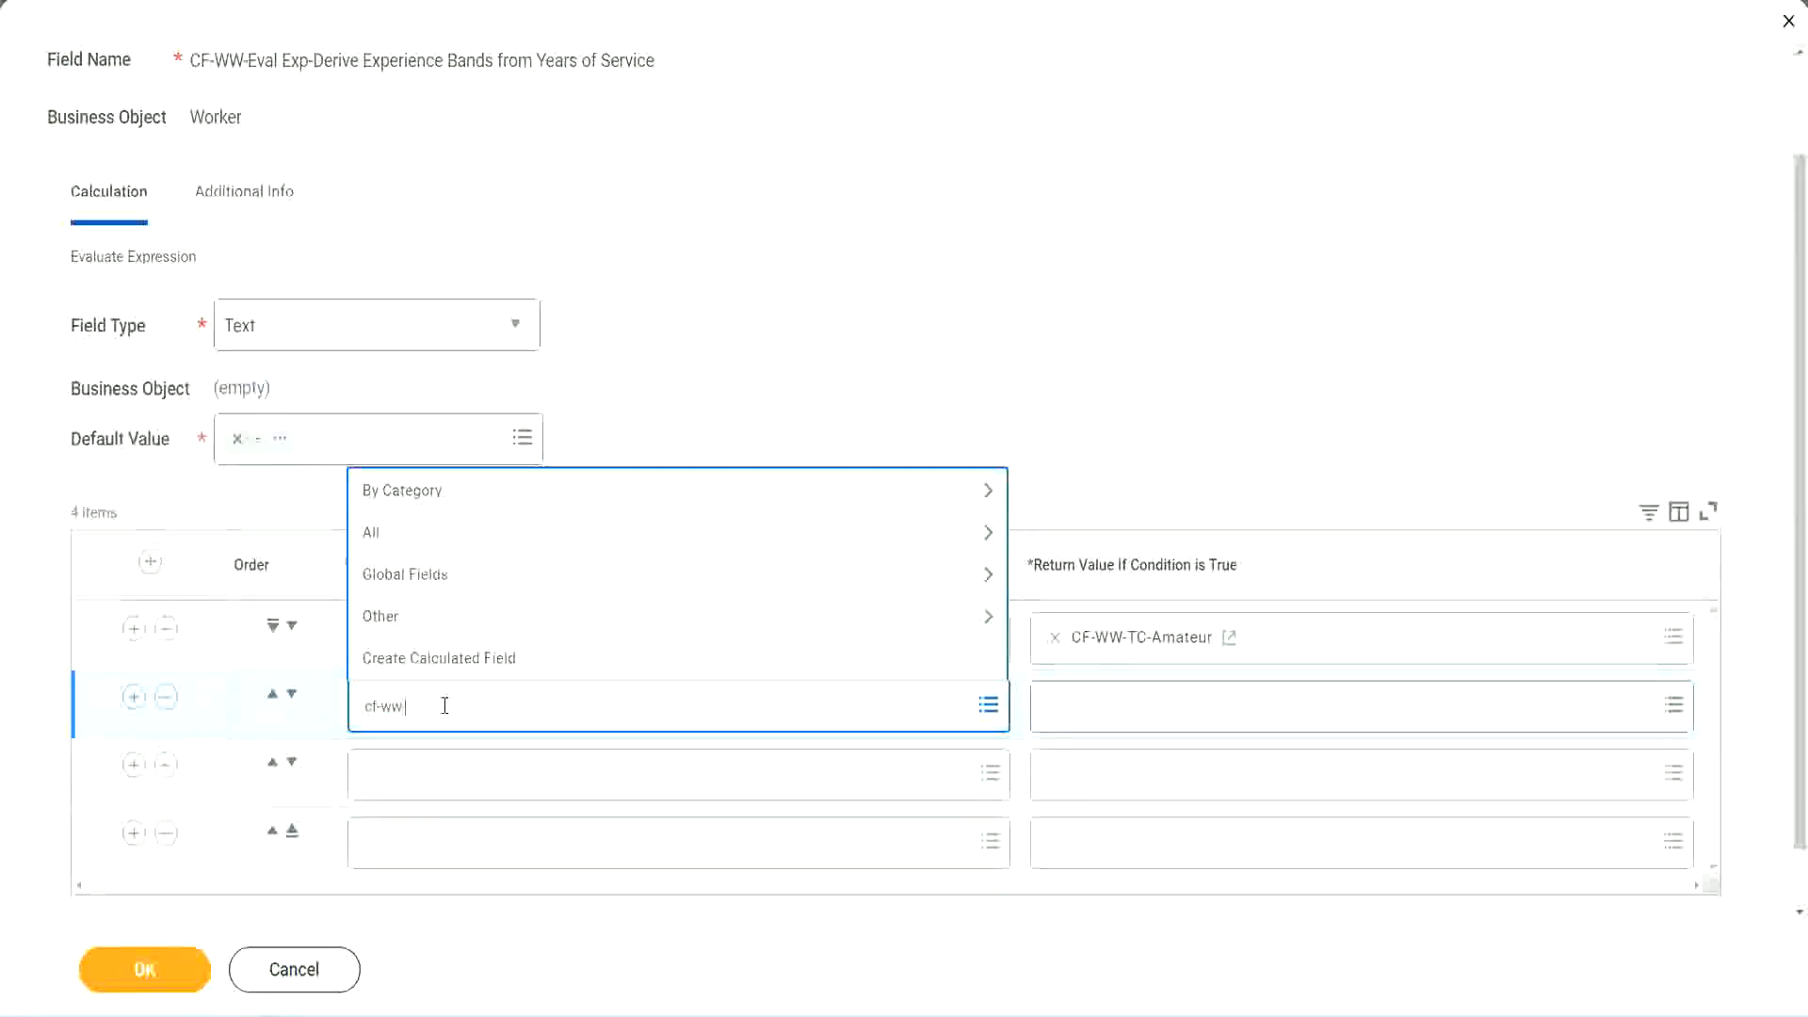
pyautogui.write('-tf')
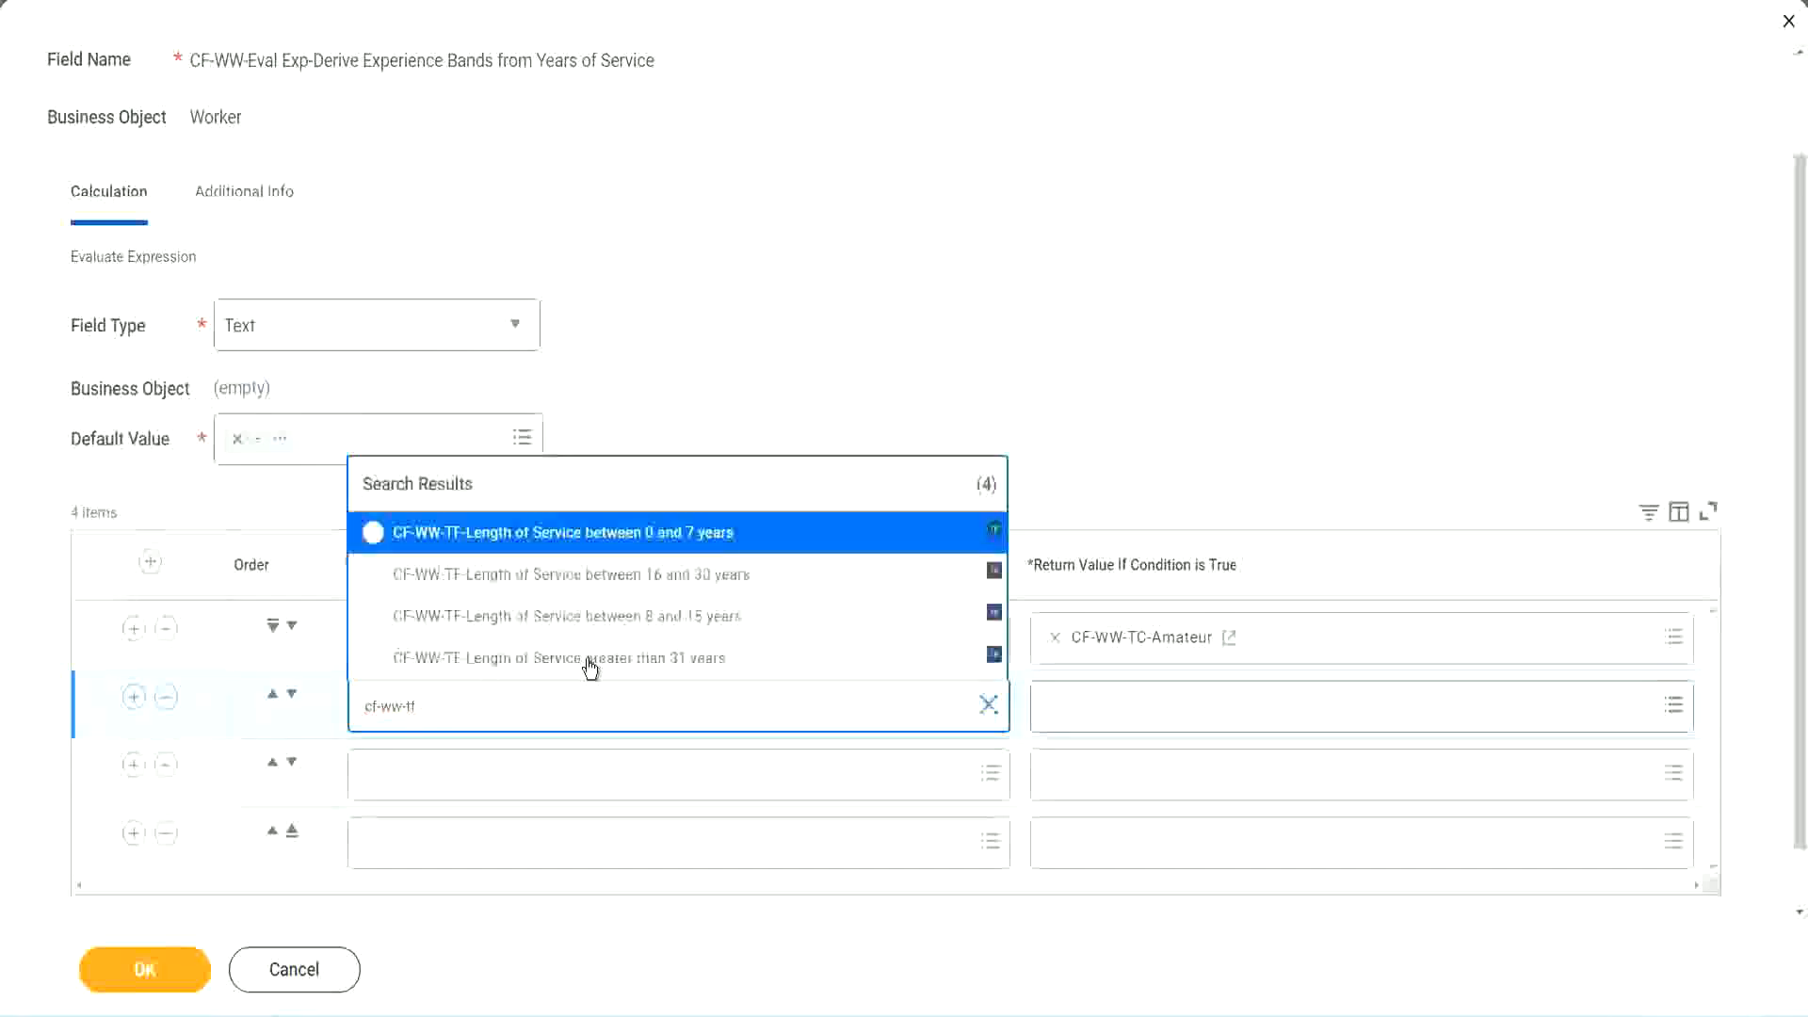
pyautogui.click(698, 618)
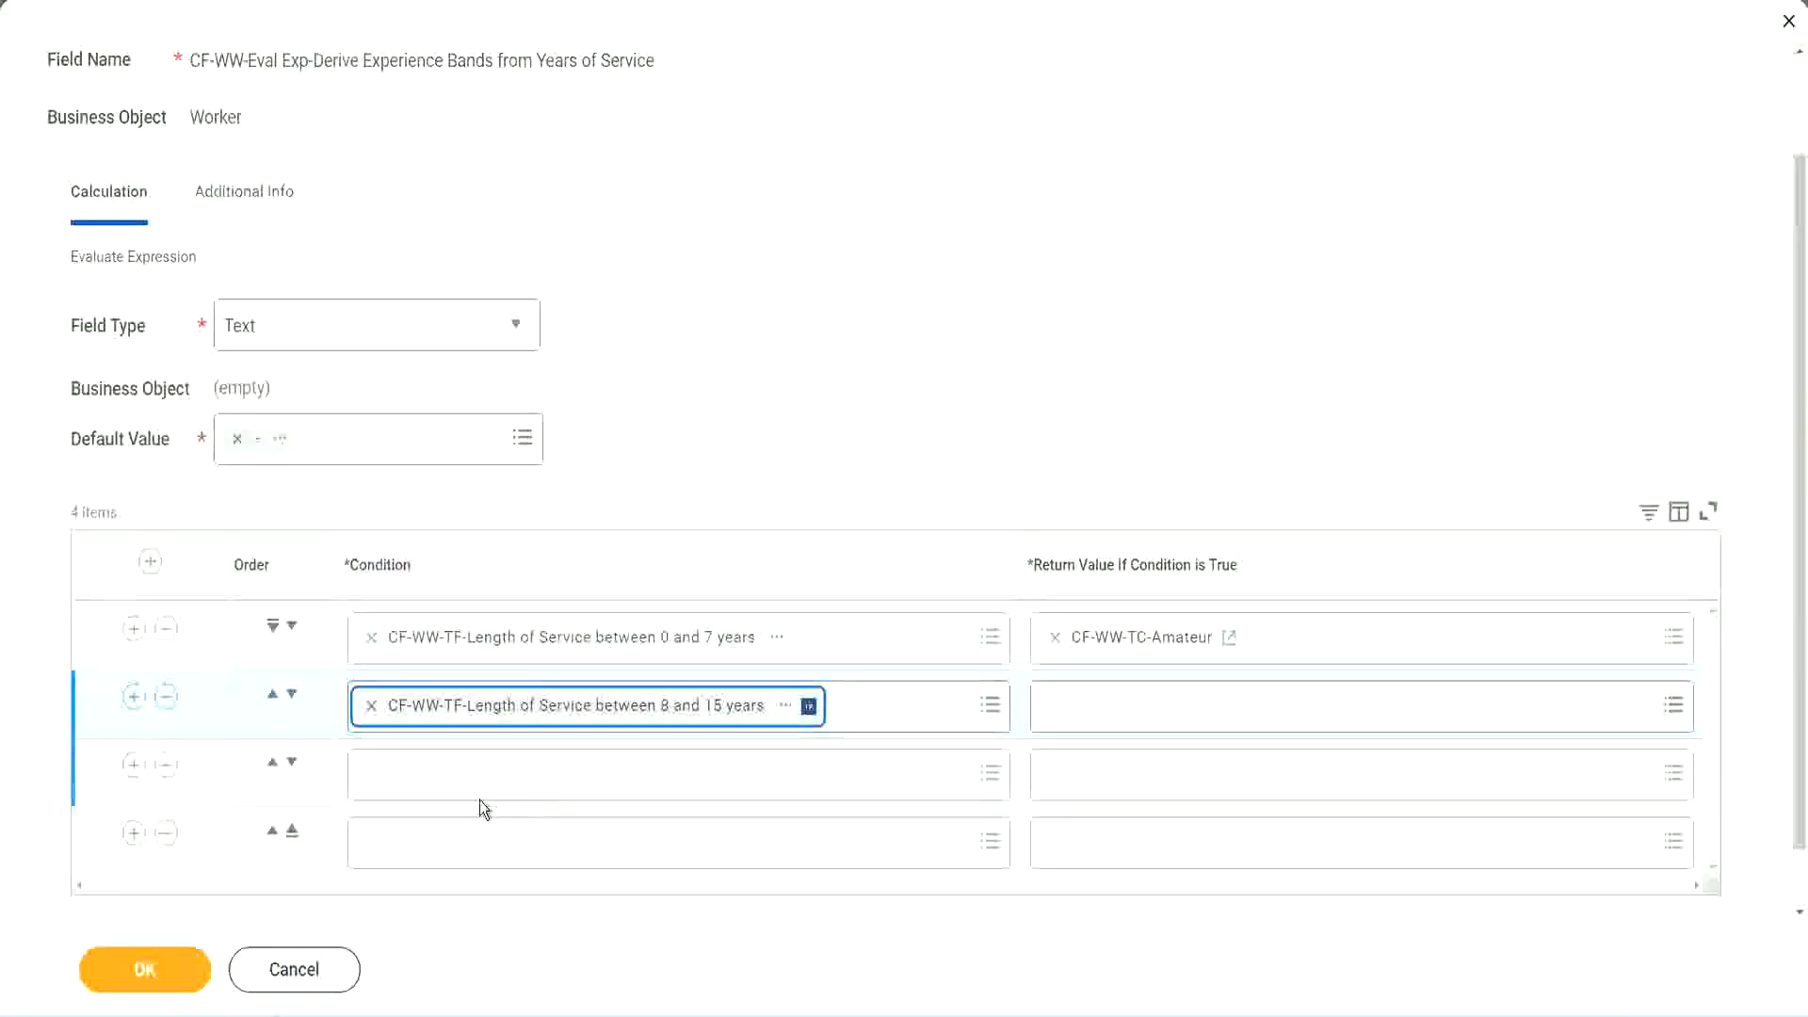
# - Set the third row's condition to CF-WW-TF-Length of Service between 16 and 30 years
pyautogui.click(456, 776)
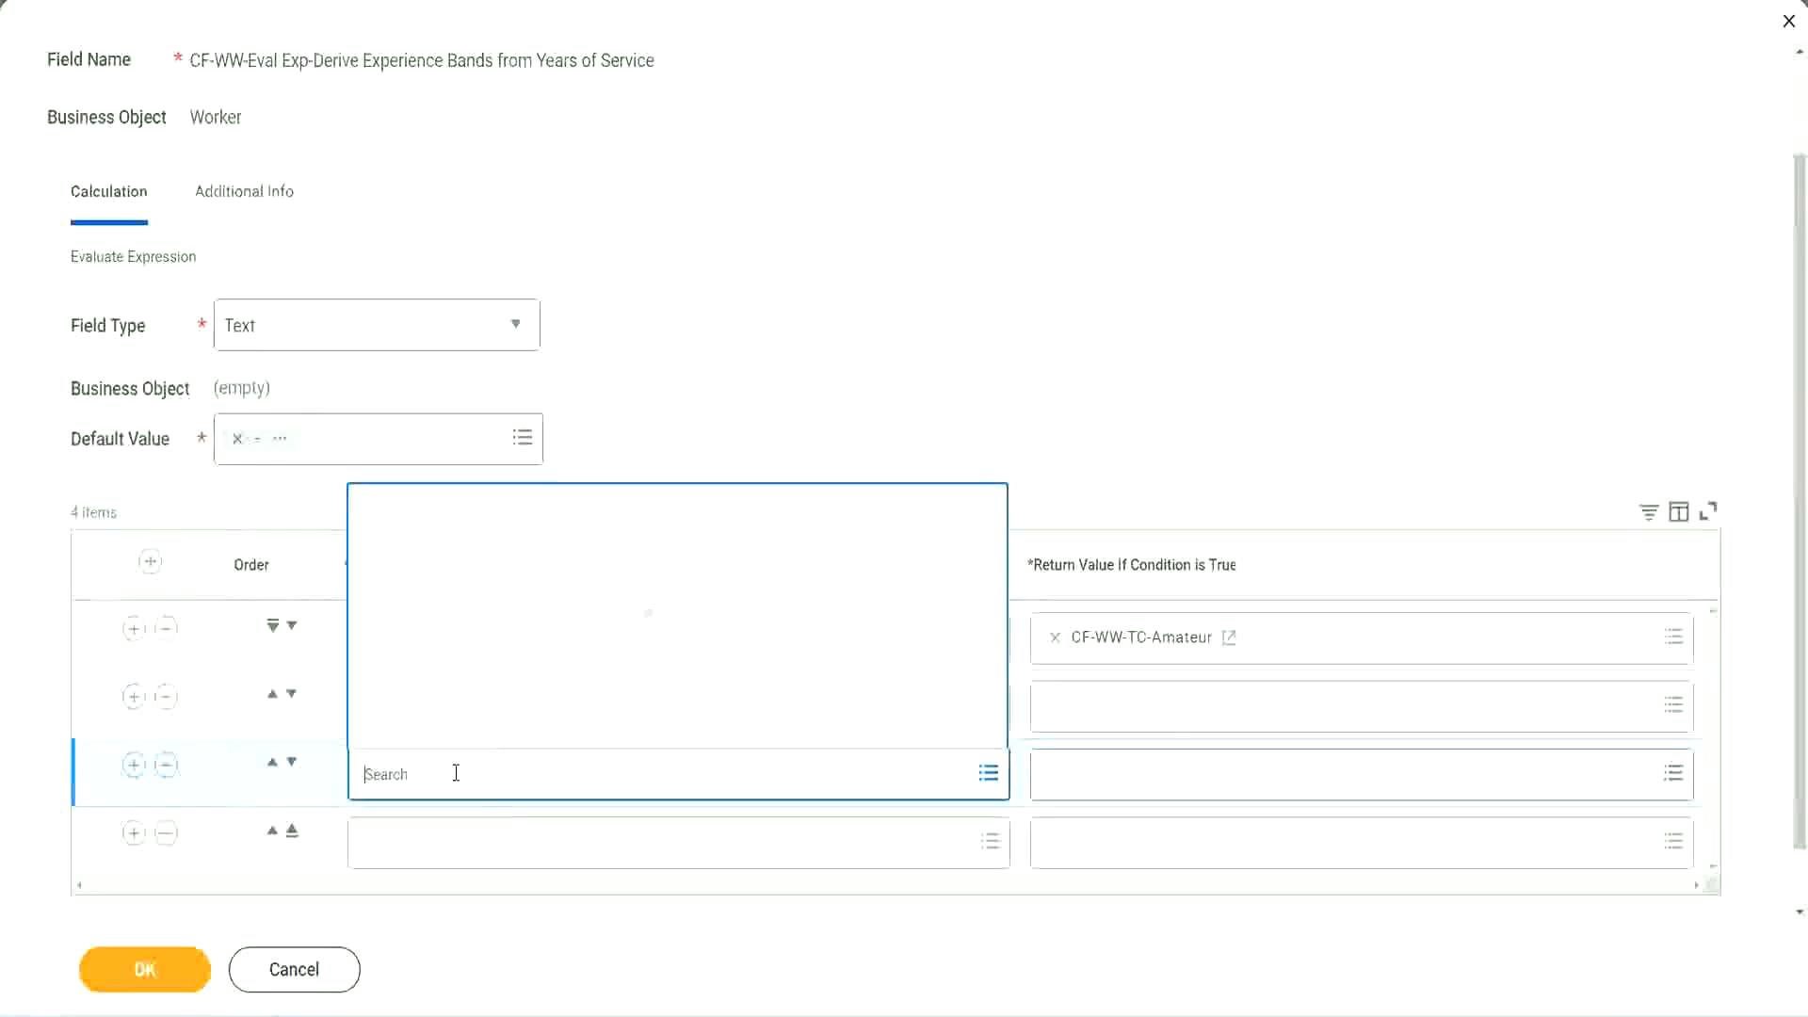
pyautogui.write('cf-ww-tf')
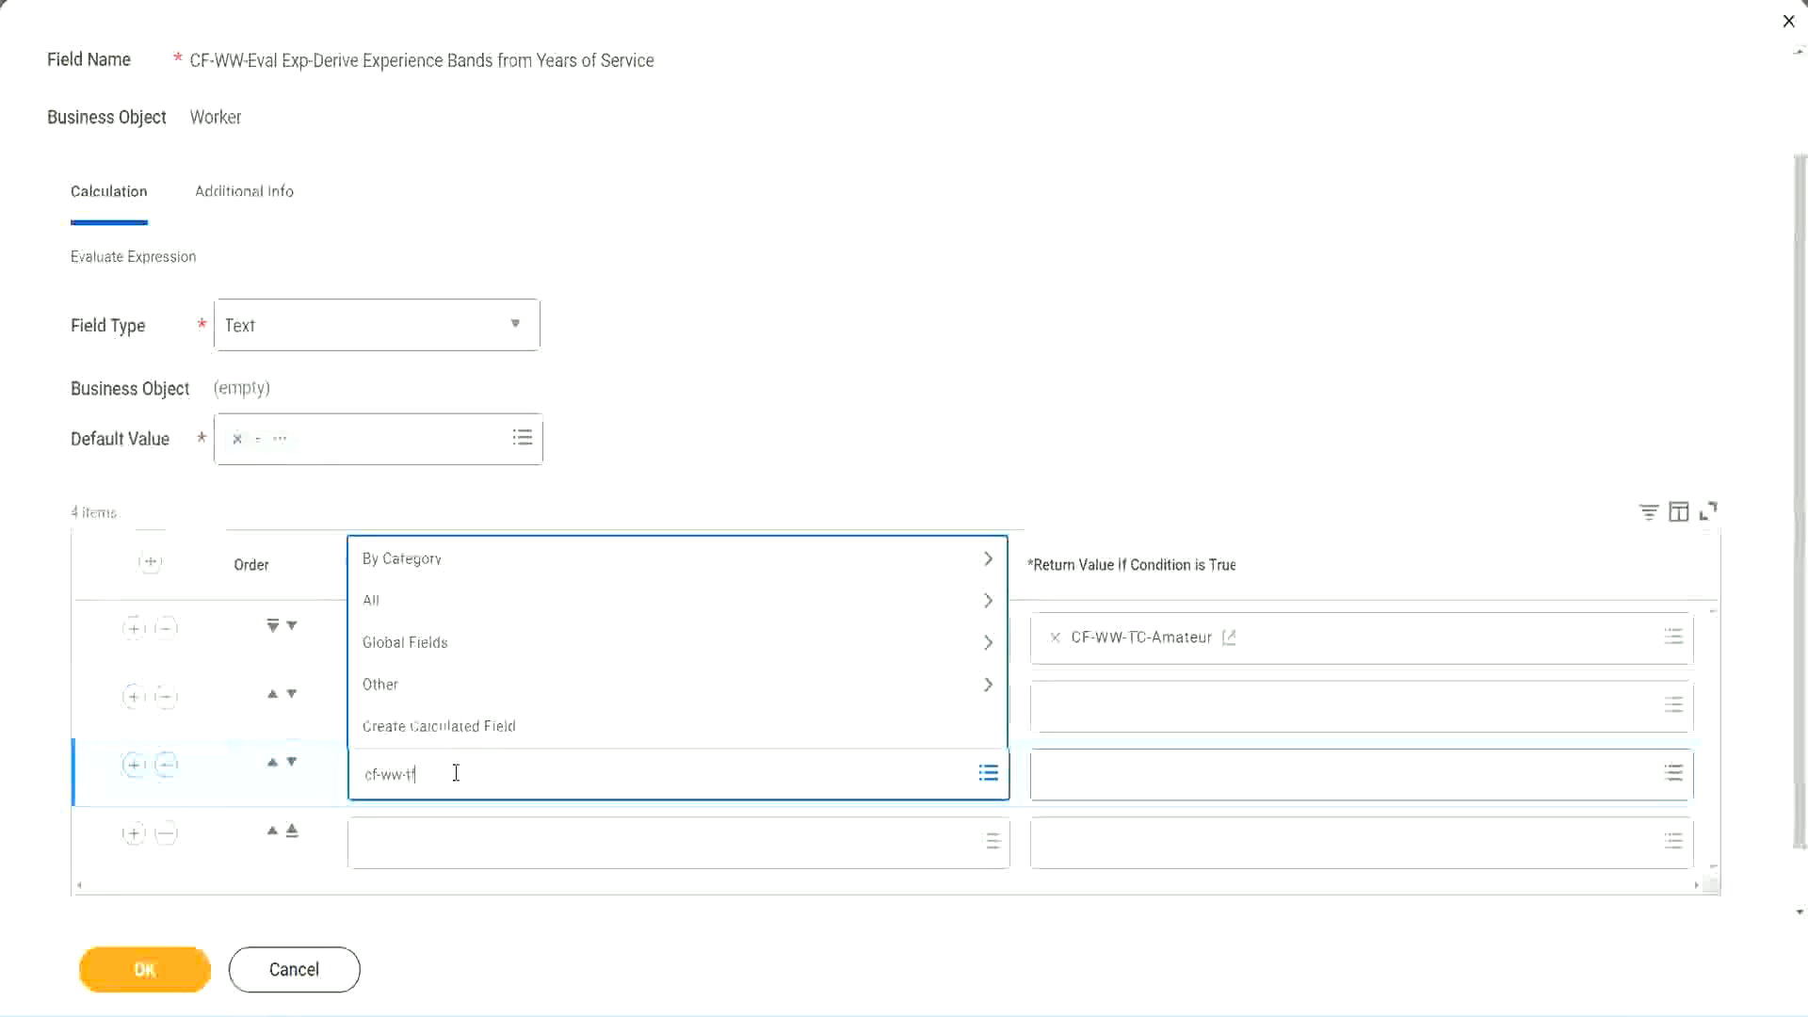
pyautogui.press('Return')
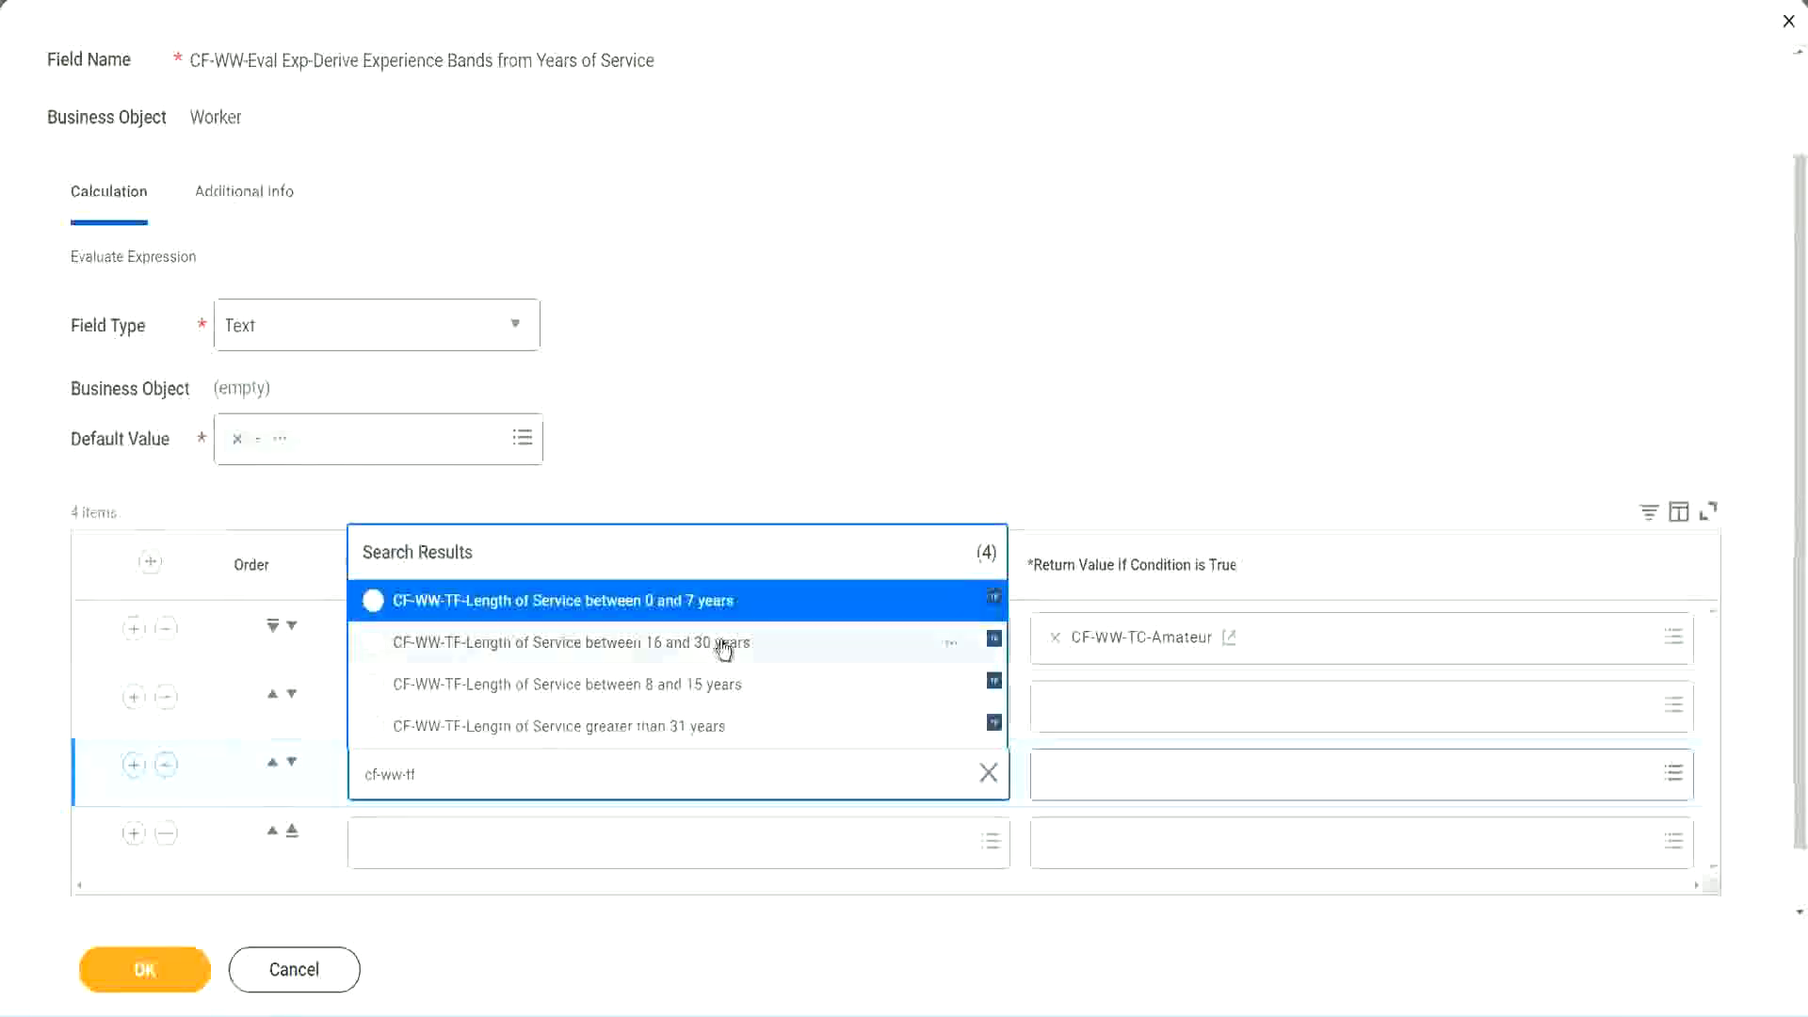
pyautogui.click(725, 650)
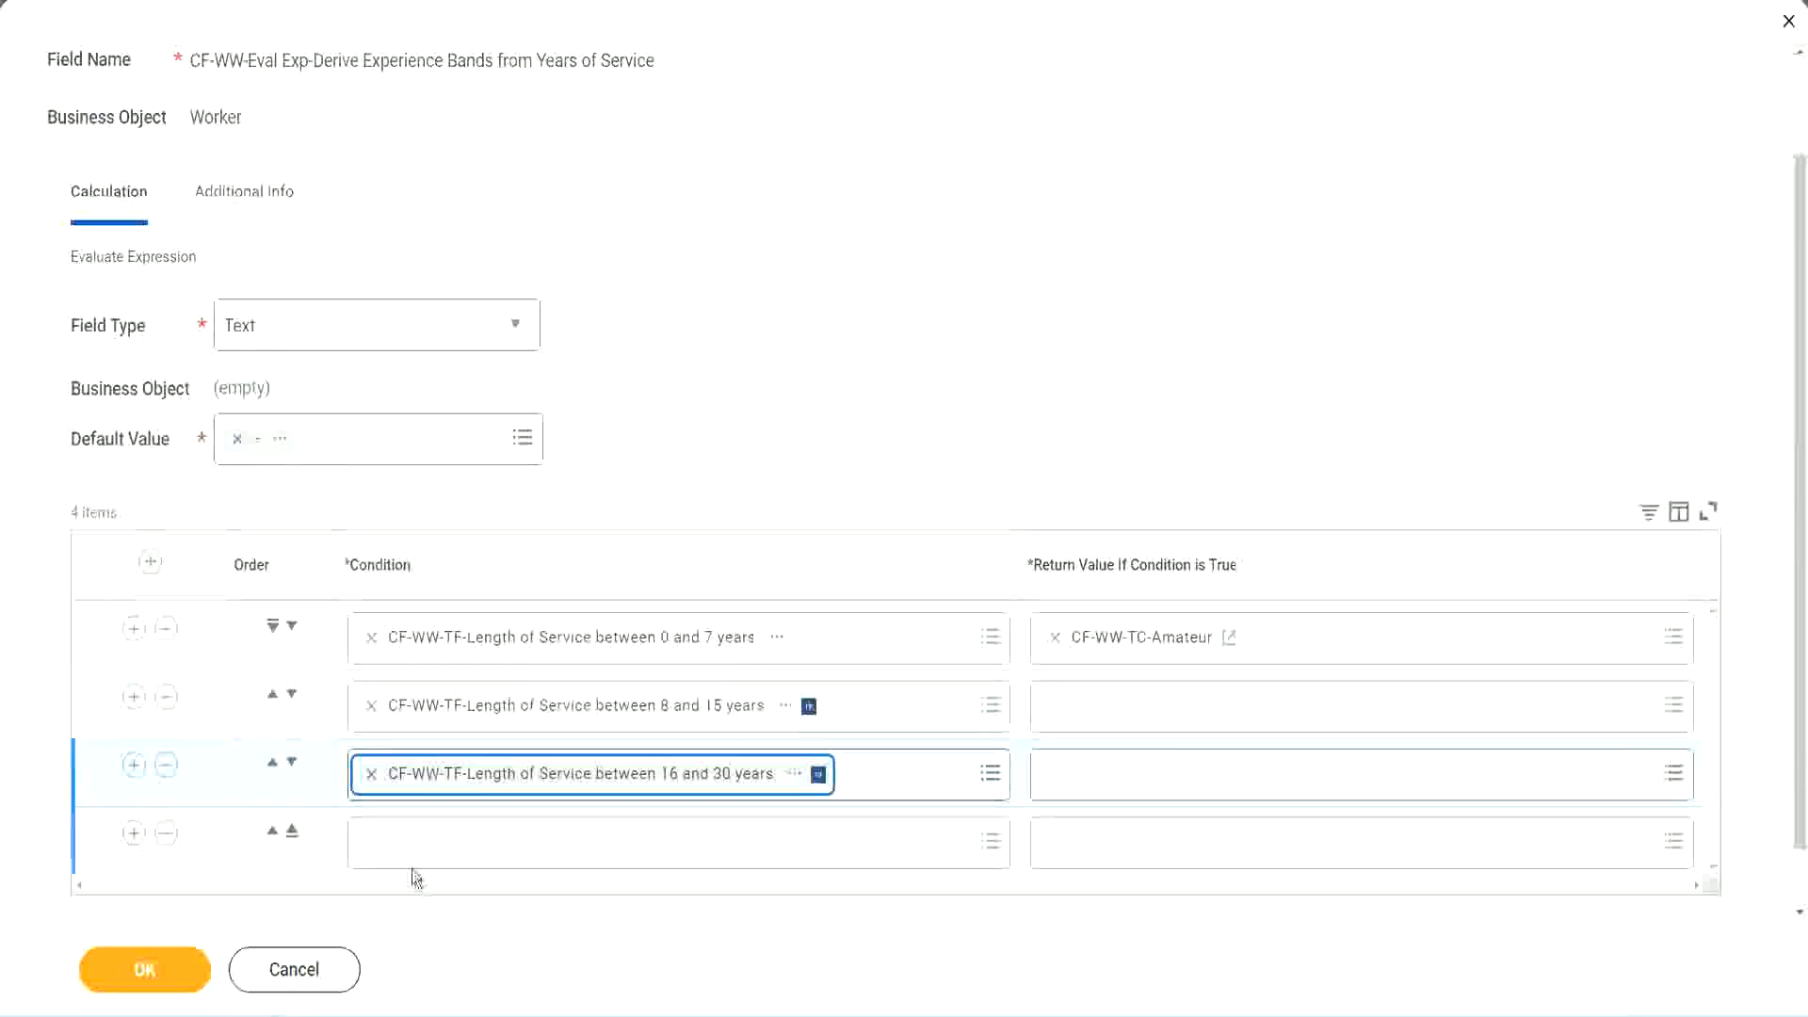
# - Set the fourth row's condition to CF-WW-TF-Length of Service greater than 31 years
pyautogui.click(425, 847)
pyautogui.write('c')
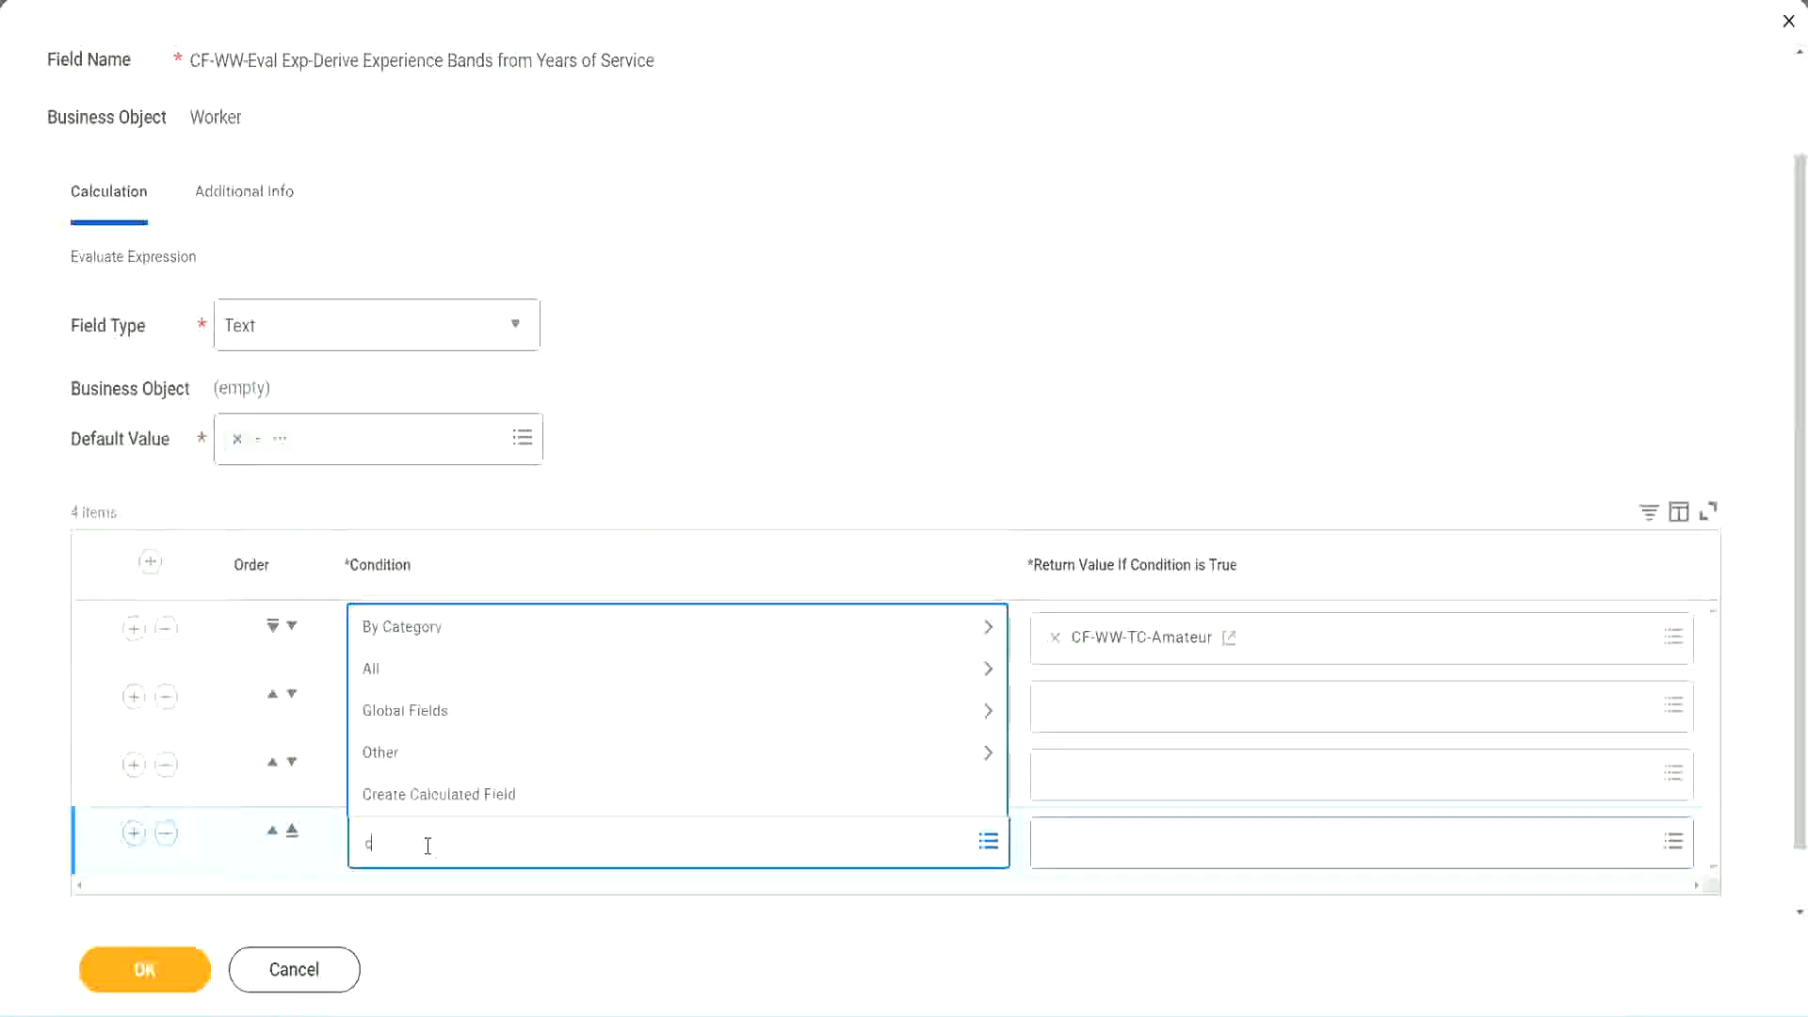
pyautogui.write('f-ww')
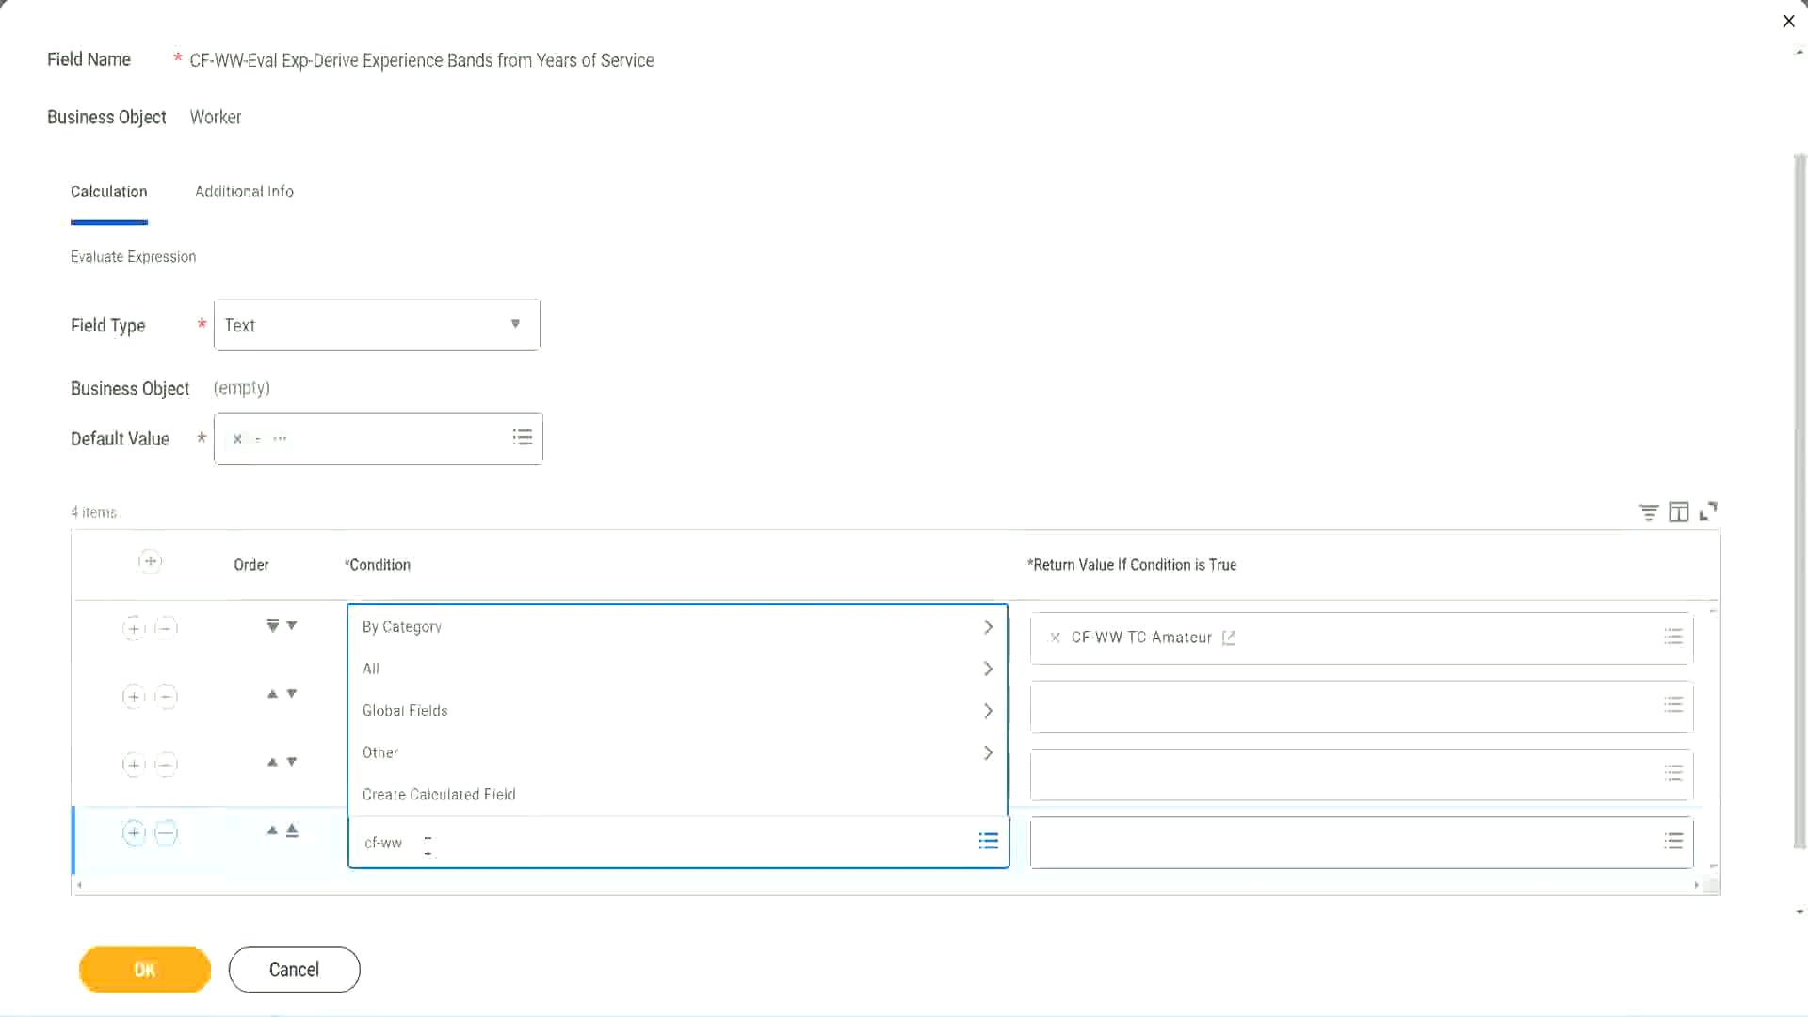
pyautogui.write(' tf 31')
pyautogui.press('Return')
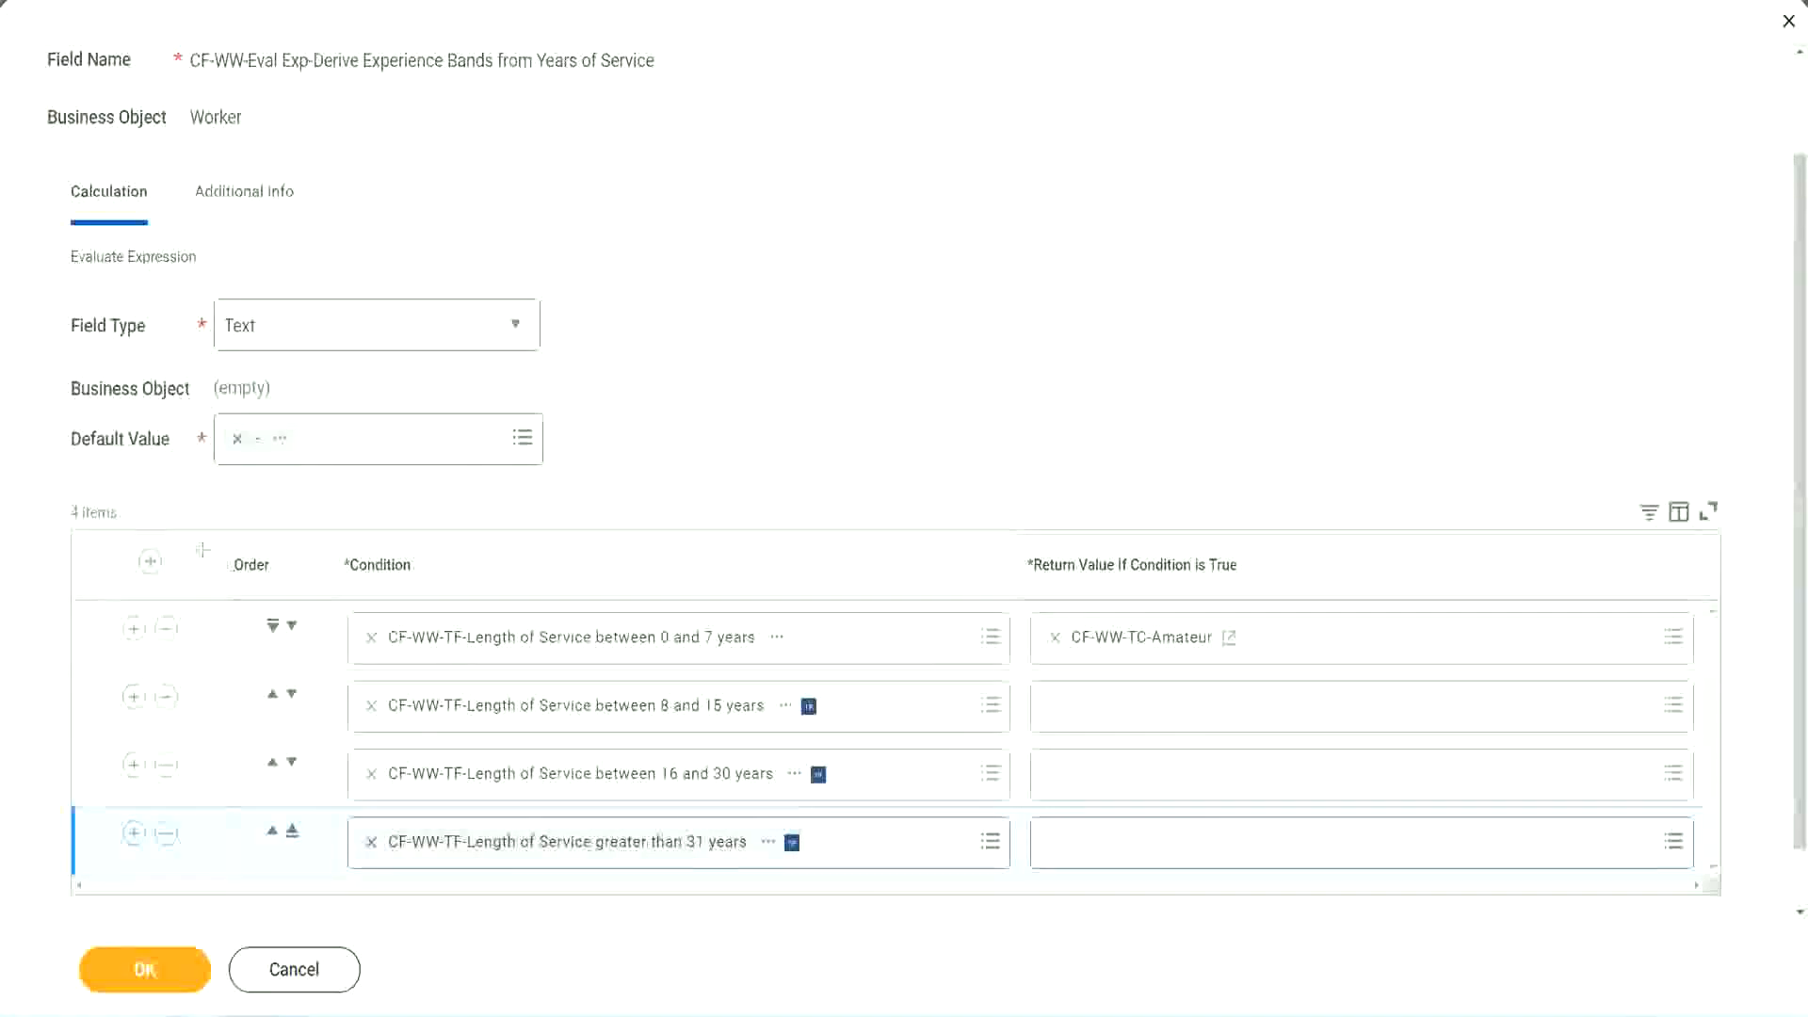
# - Try placing the 8 to 15 years condition above the 0 to 7 years condition and restore the original order
pyautogui.moveTo(203, 551); pyautogui.dragTo(200, 741)
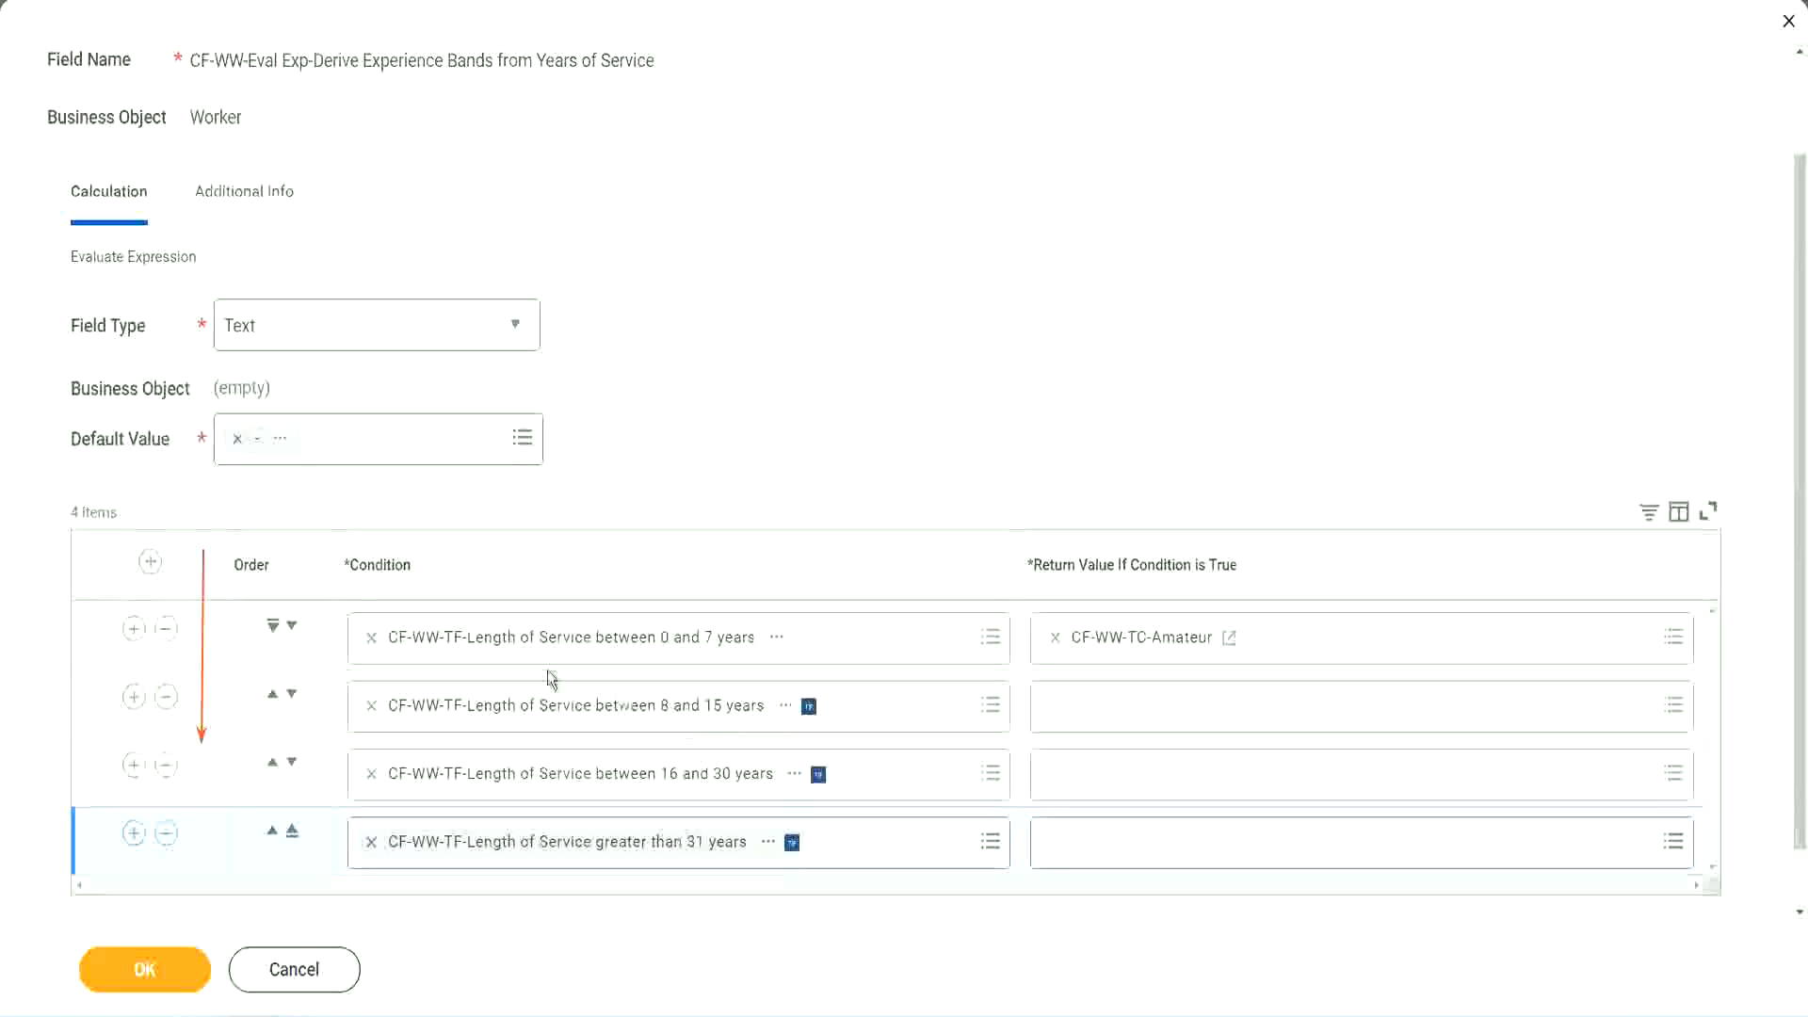
pyautogui.click(273, 697)
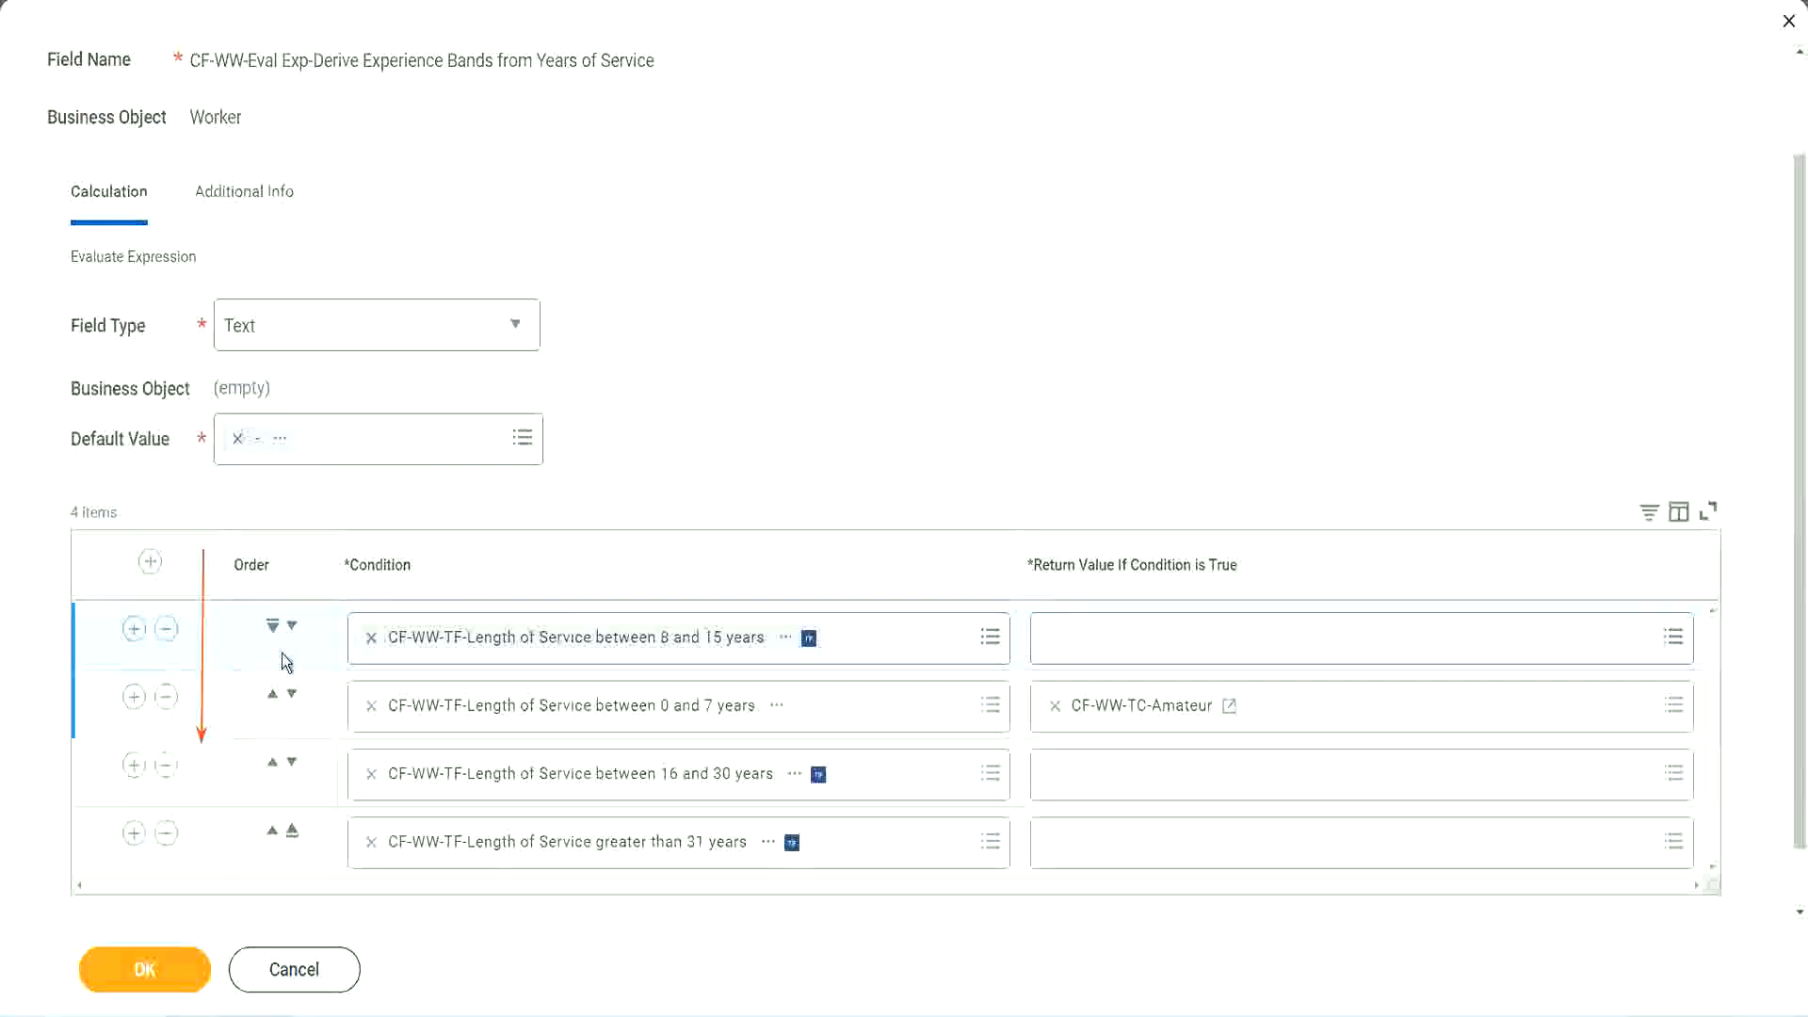
pyautogui.click(293, 633)
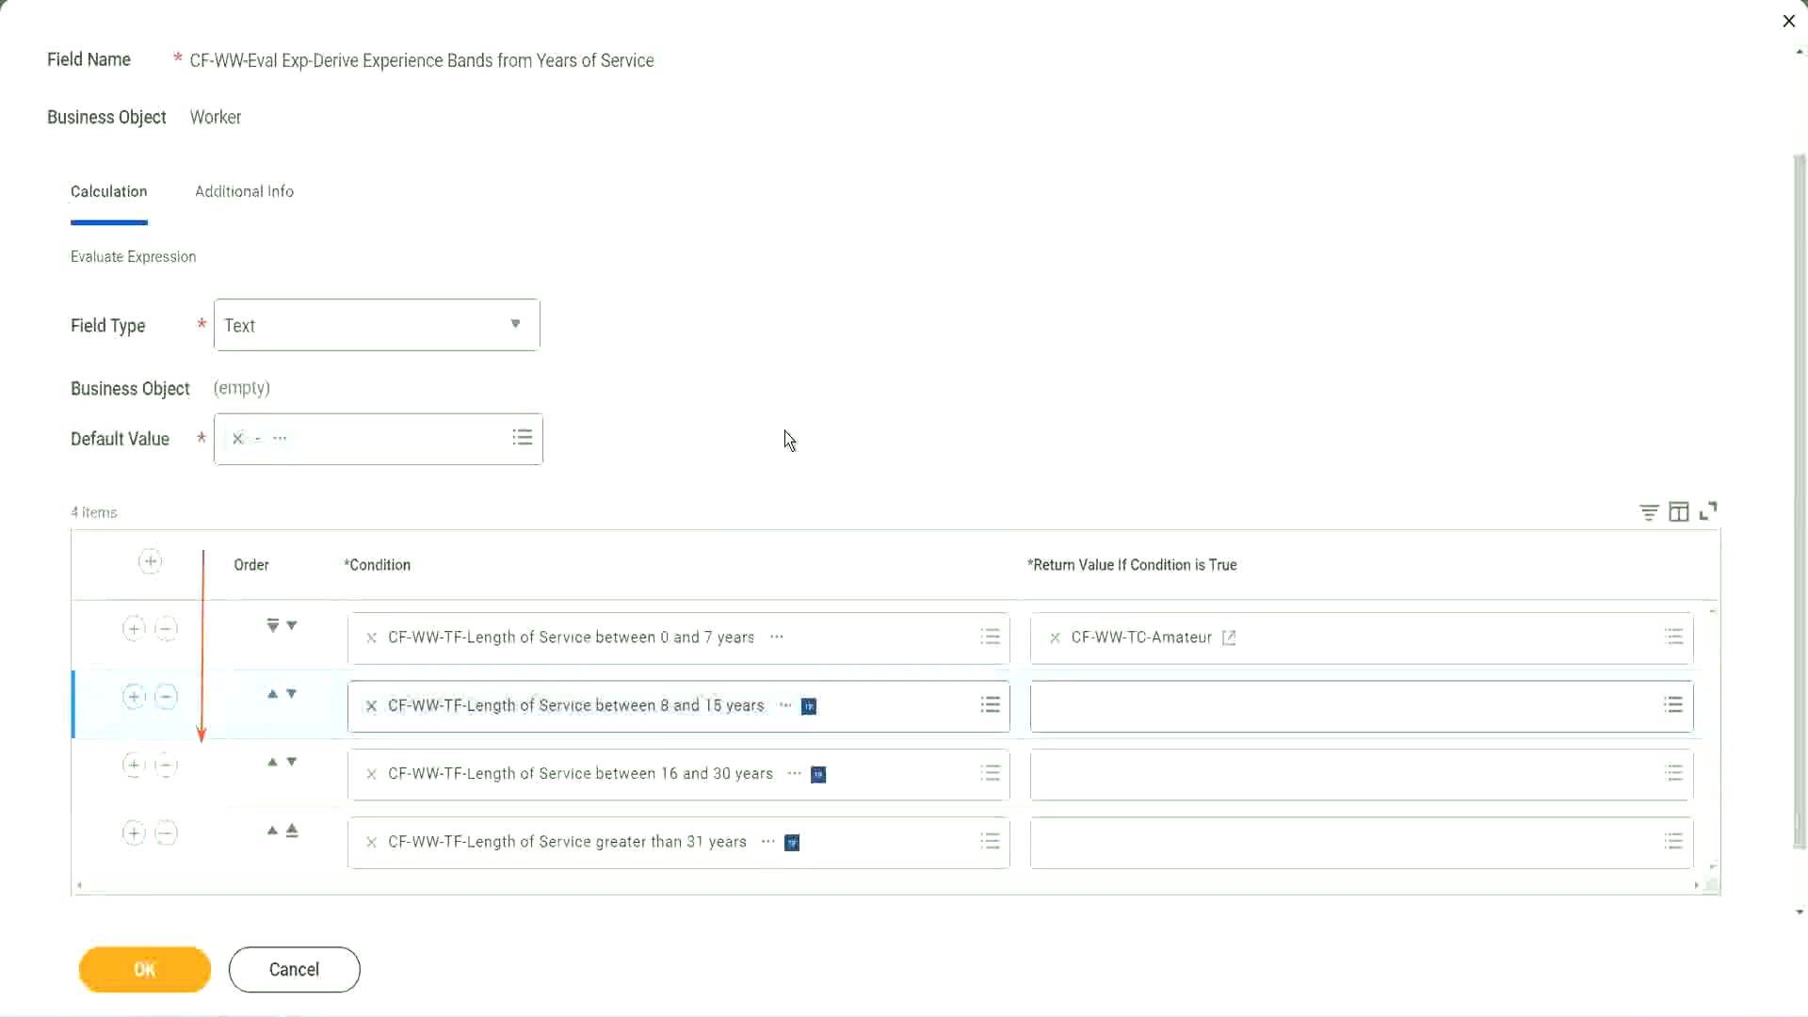
pyautogui.click(271, 697)
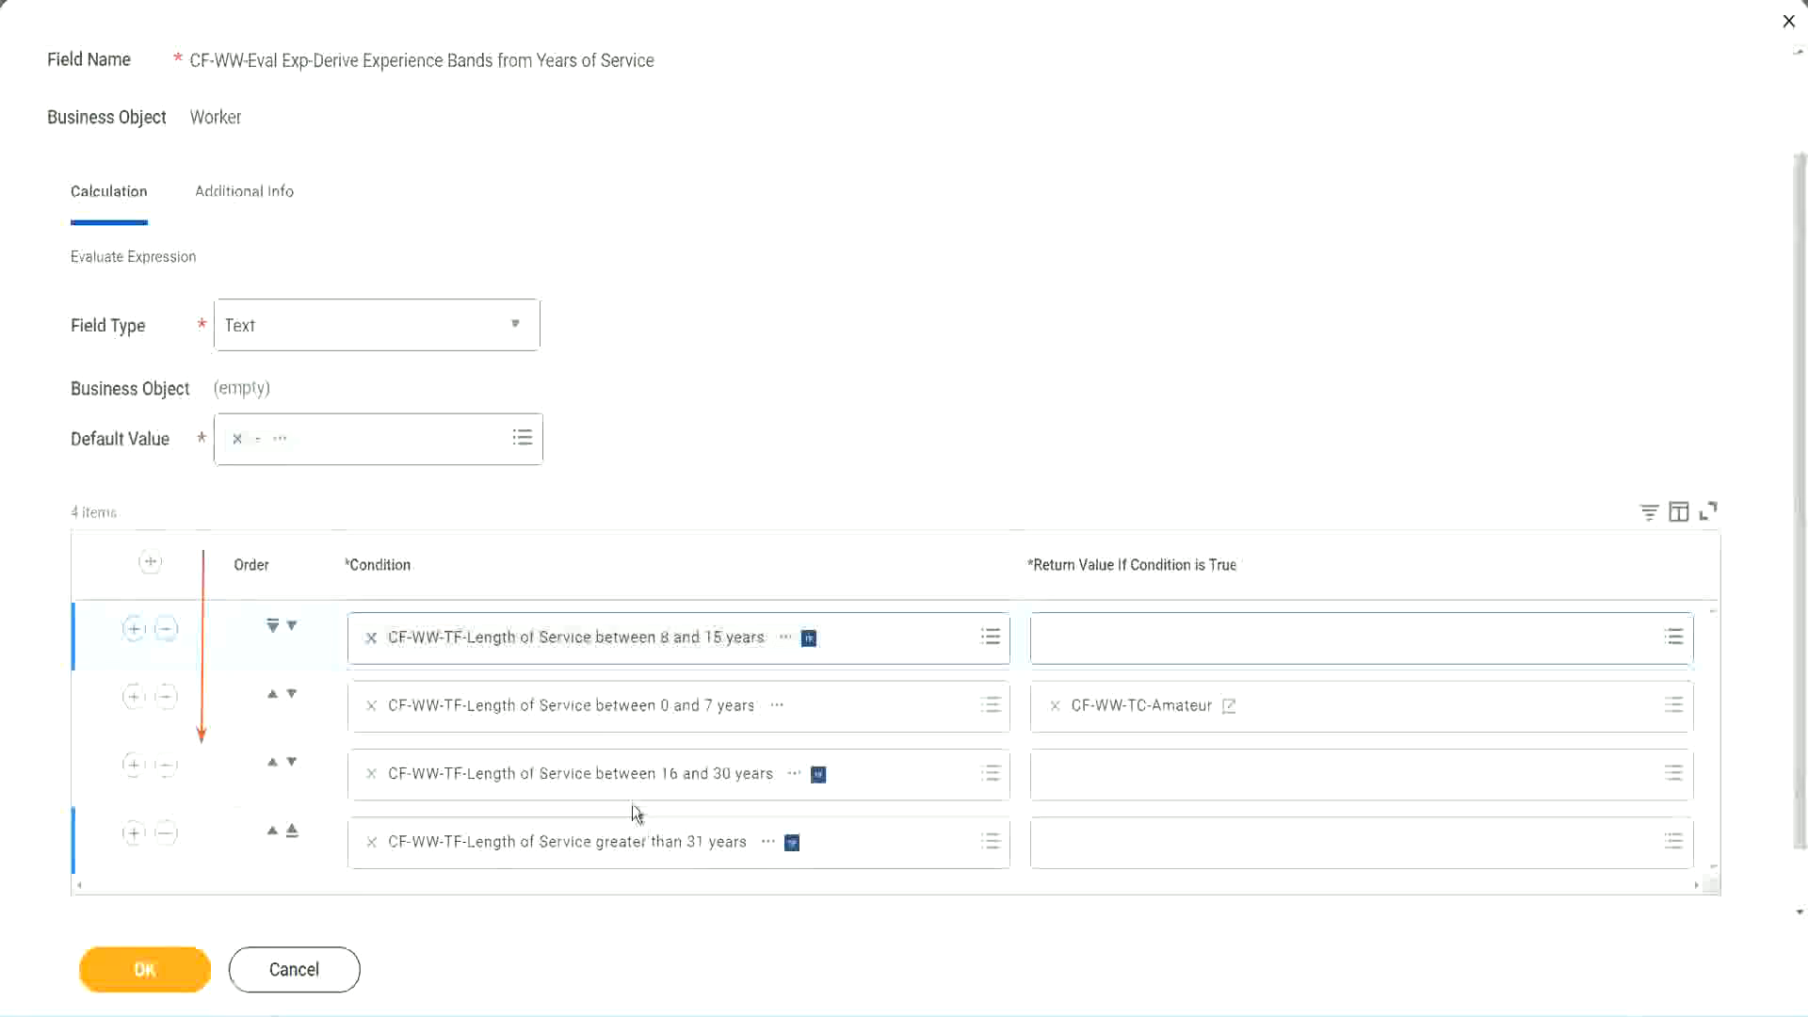
pyautogui.rightClick(1145, 721)
pyautogui.click(1191, 806)
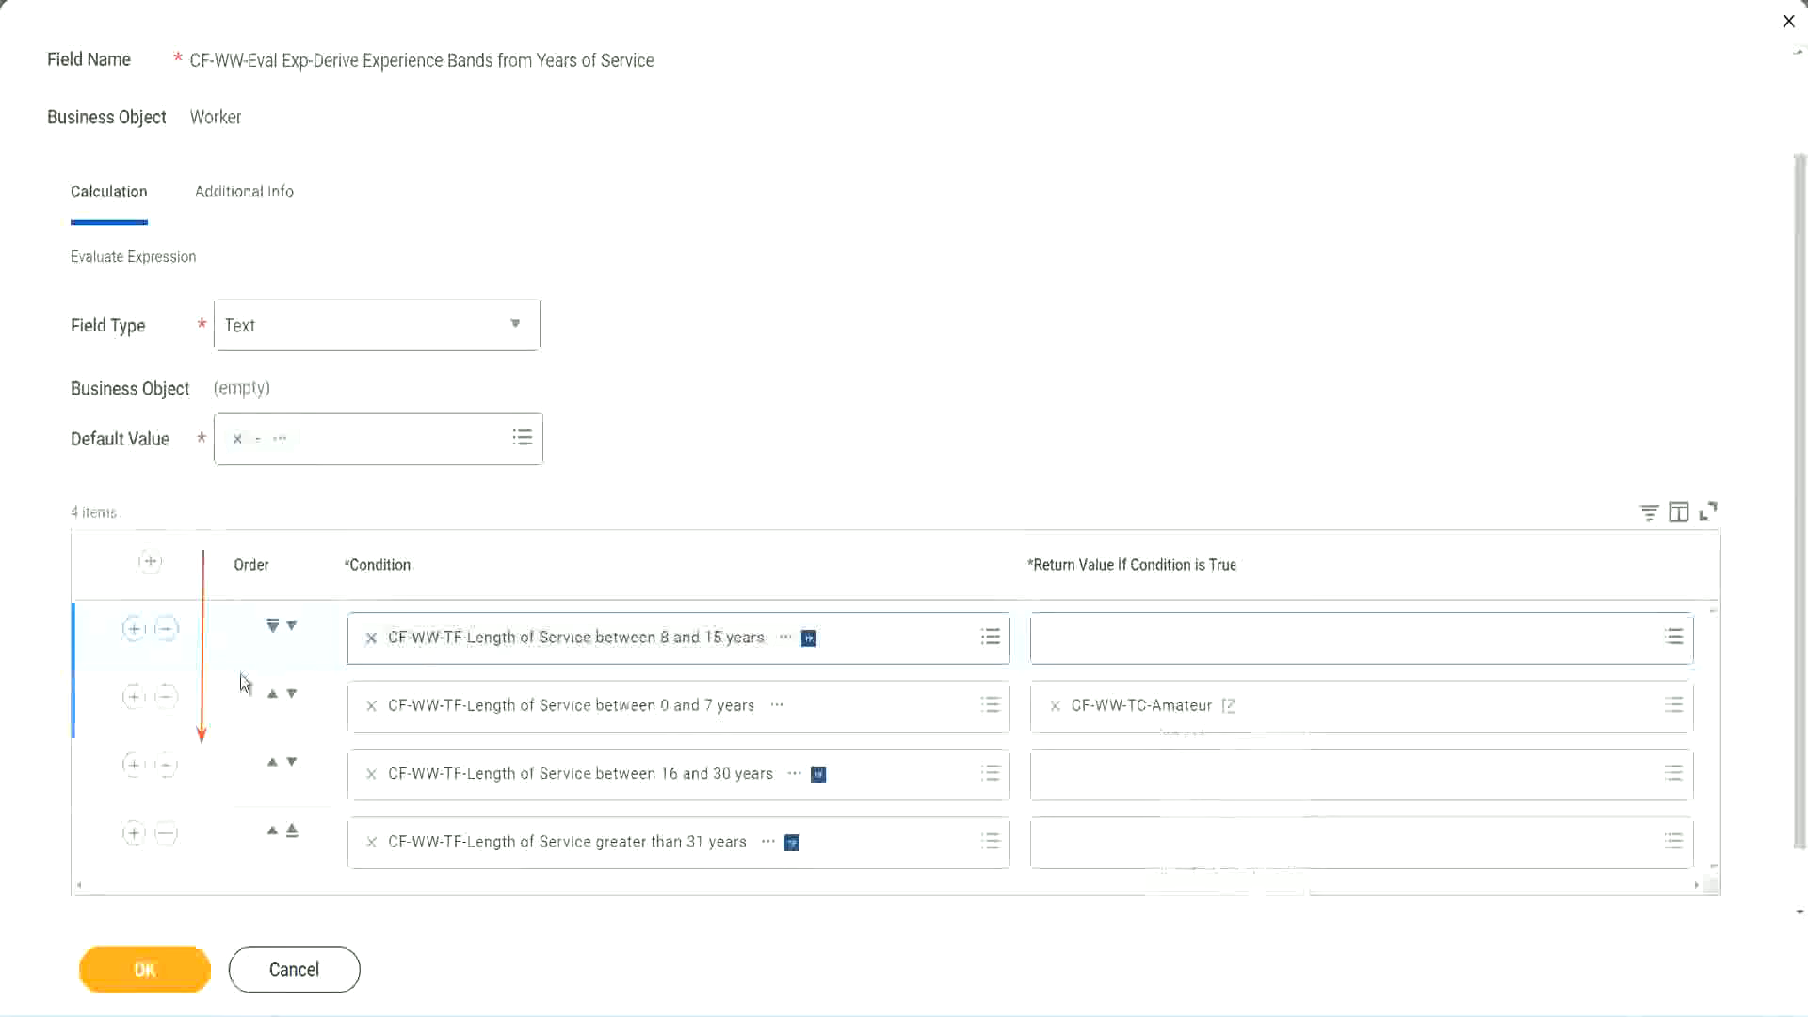
pyautogui.click(293, 628)
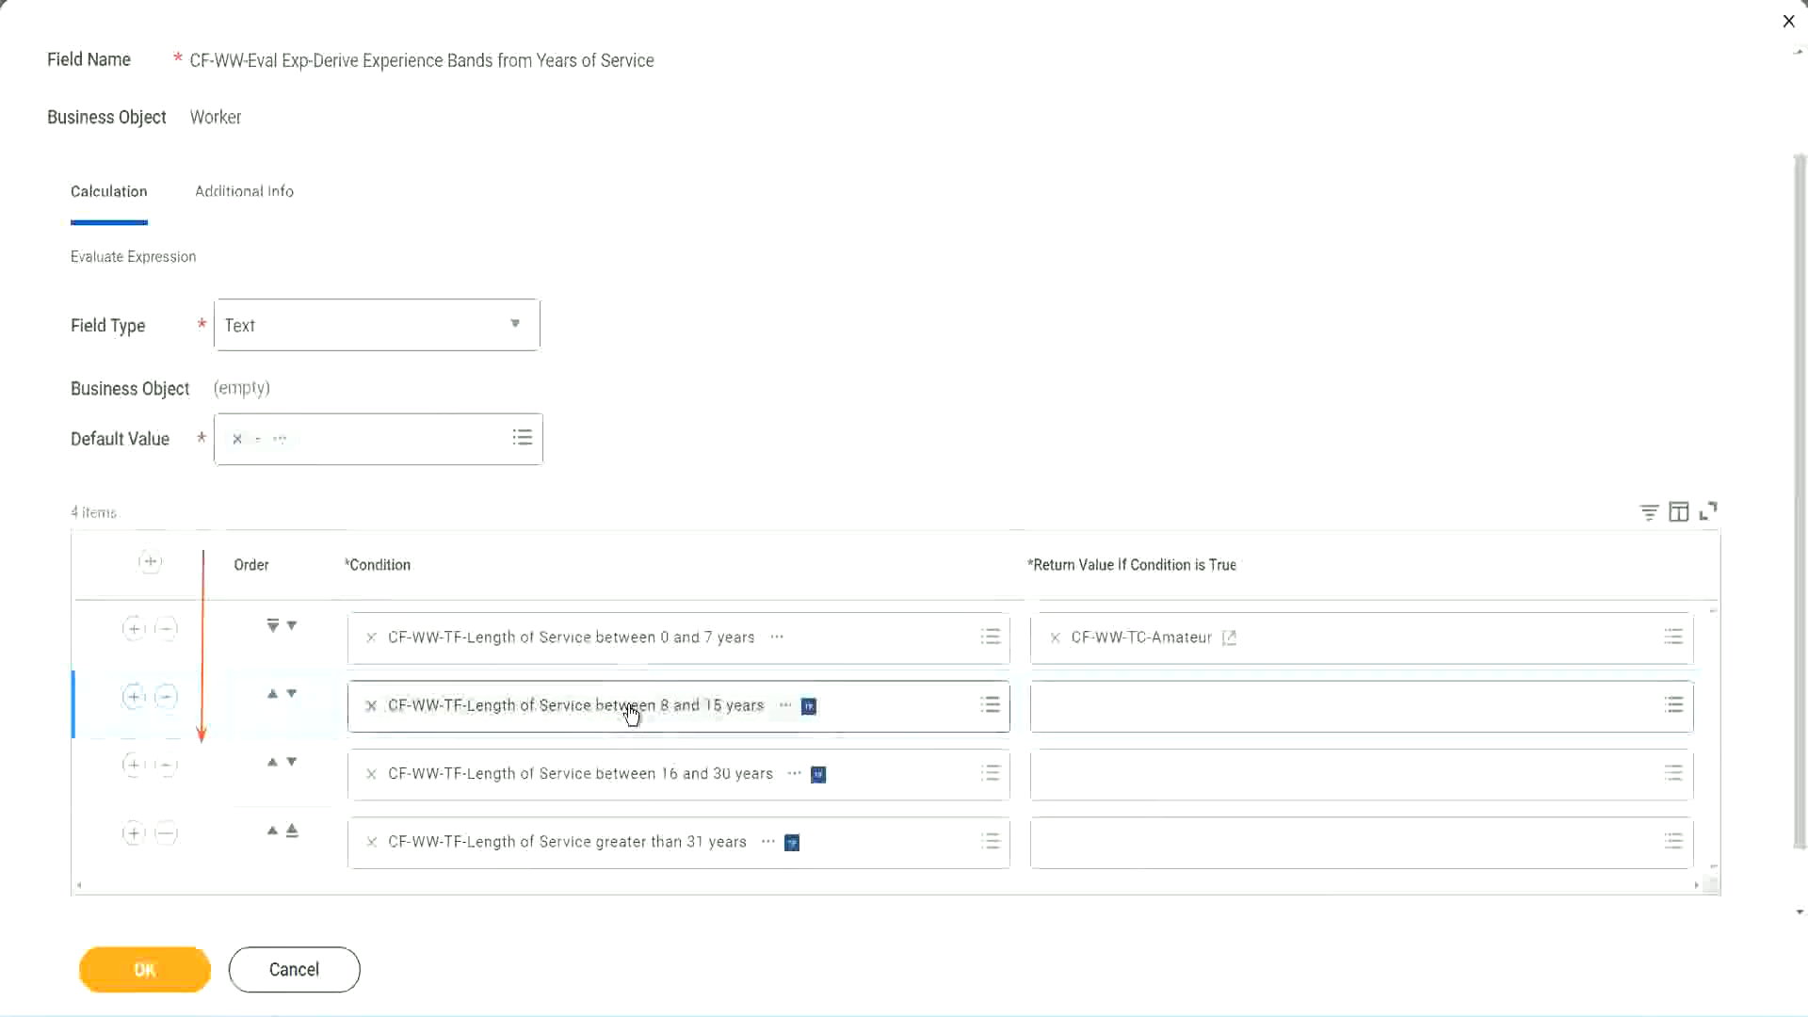
# - For the 8 to 15 years row's return value, create a calculated field named CF-WW-TC-Experienced on Global with the Text Constant function
pyautogui.click(1061, 713)
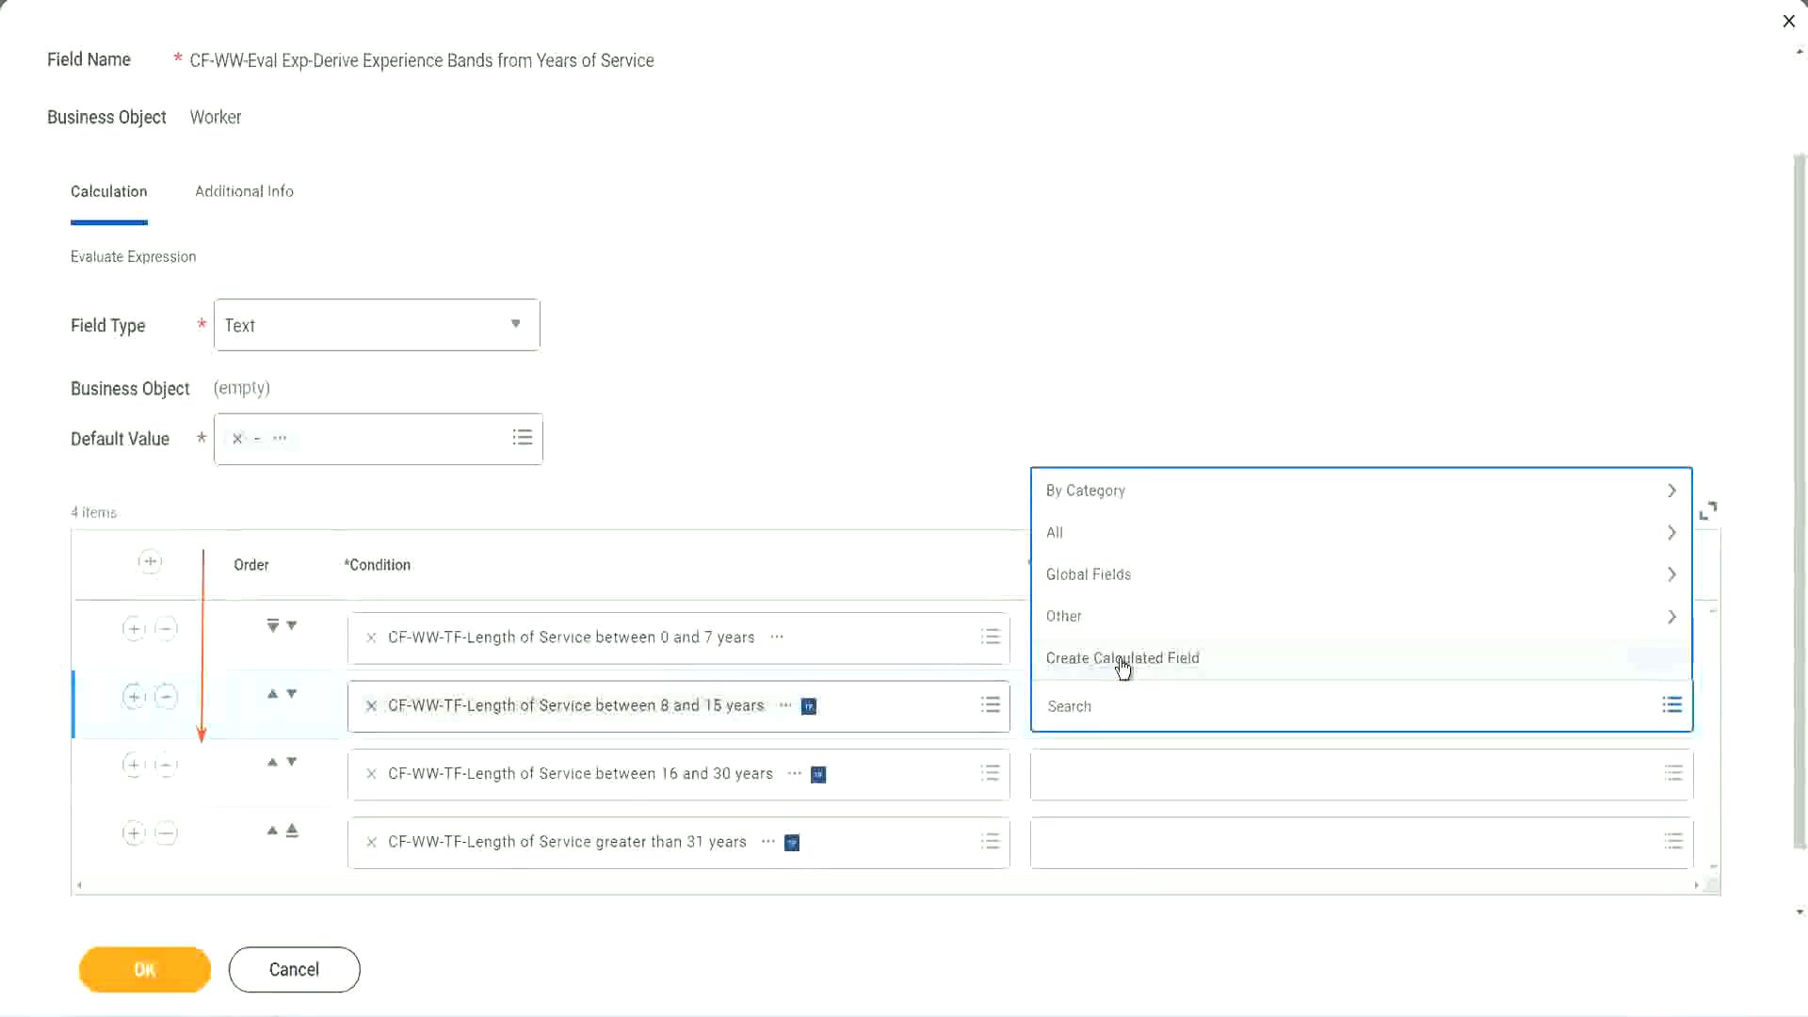
pyautogui.click(1122, 659)
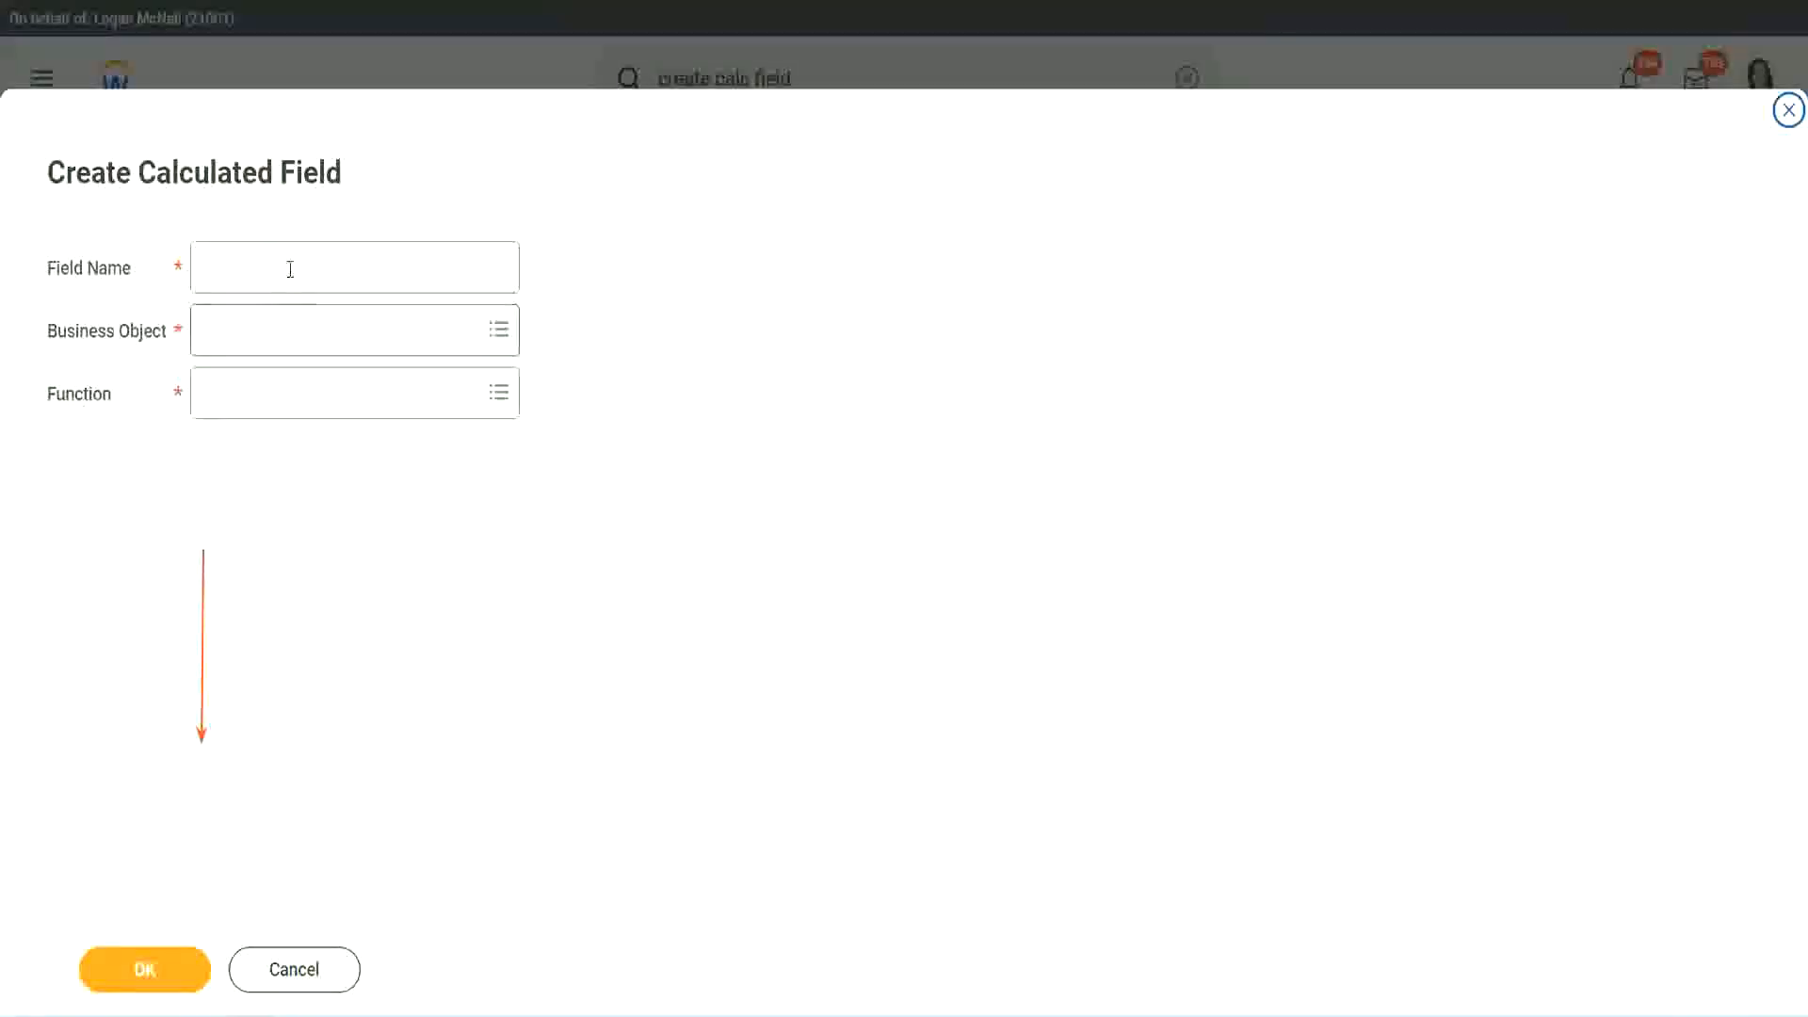
pyautogui.click(287, 267)
pyautogui.hotkey('ctrl', 'v')
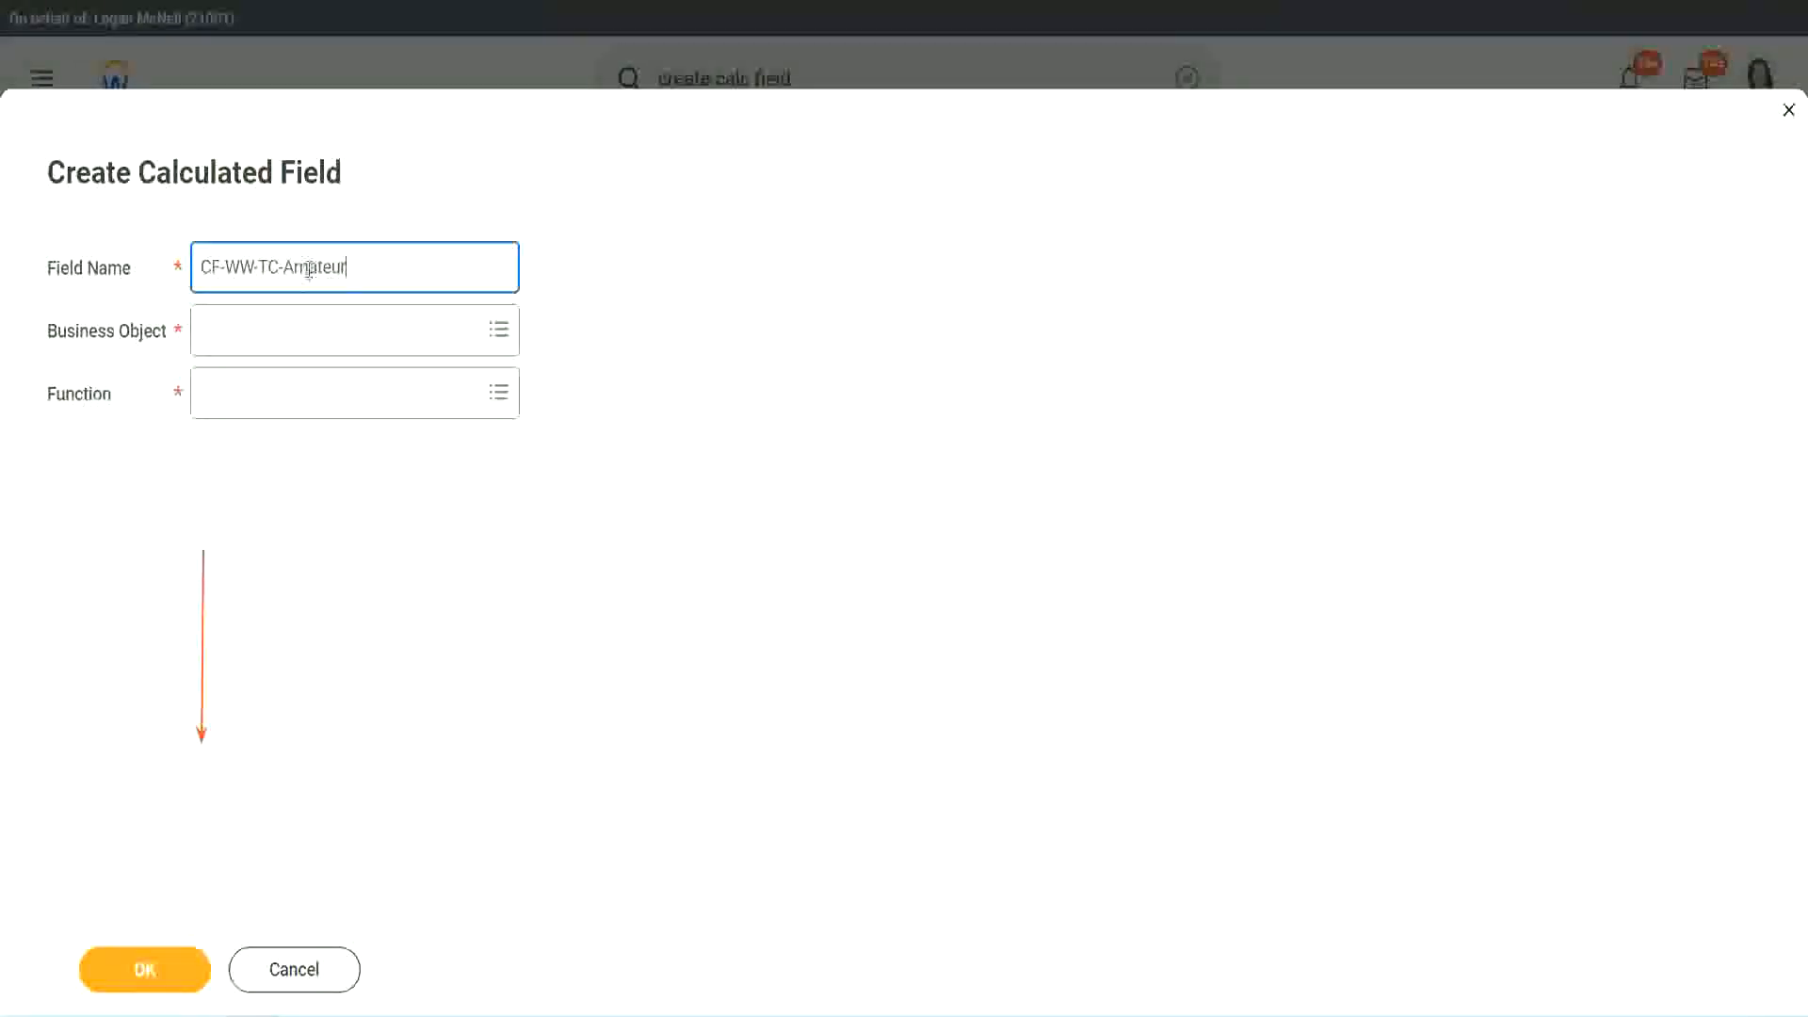
pyautogui.doubleClick(309, 269)
pyautogui.write('Expe')
pyautogui.write('rienced')
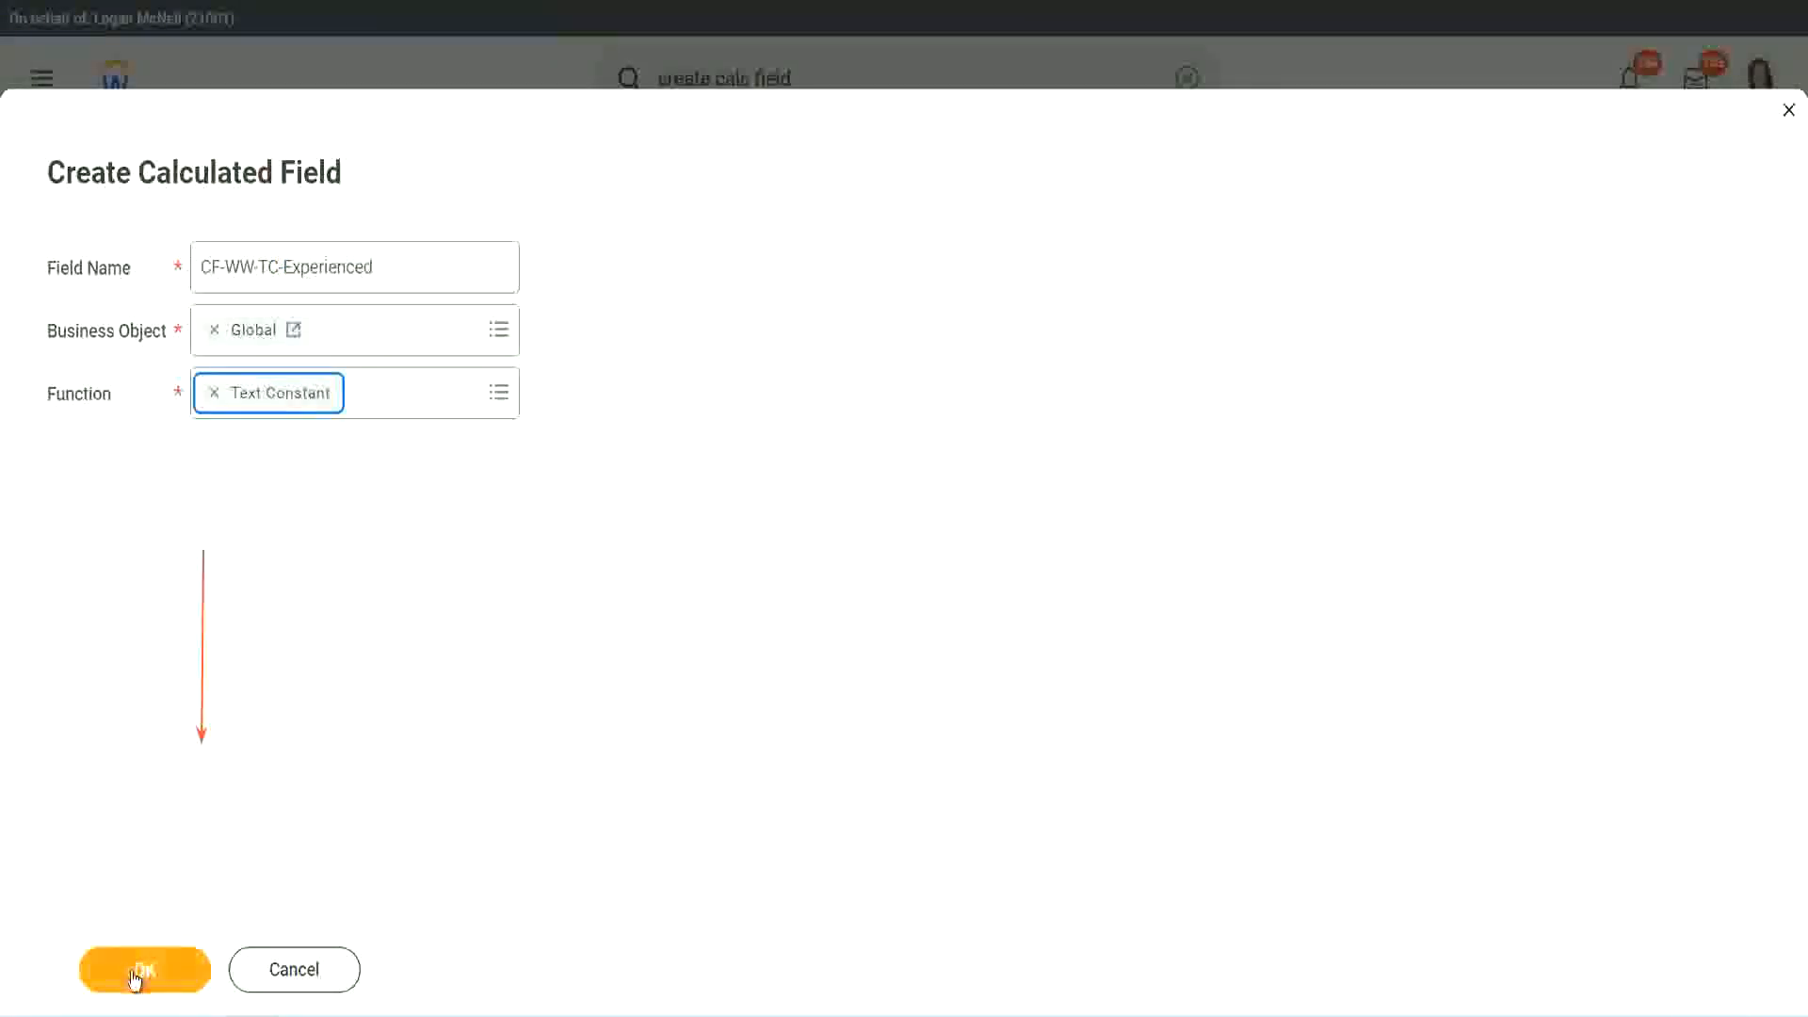
# - Proceed to the CF-WW-TC-Experienced definition, set its text constant to Experienced and save it
pyautogui.click(143, 969)
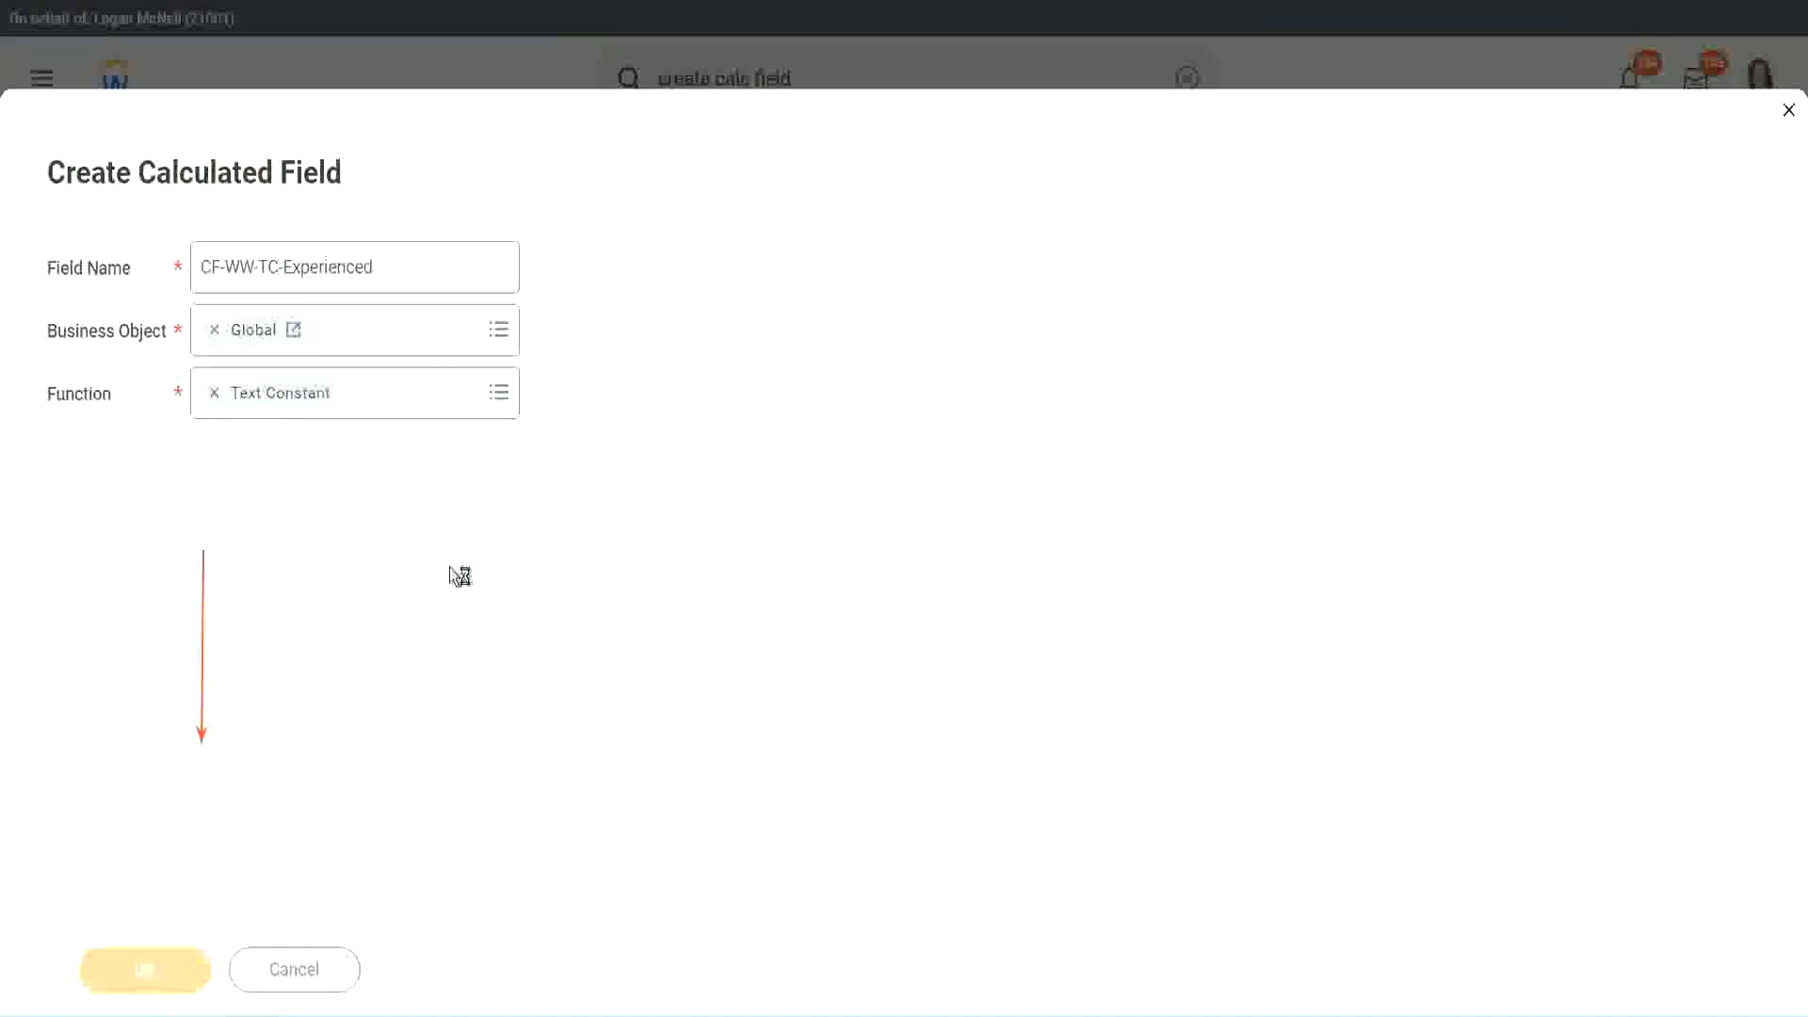
pyautogui.click(277, 533)
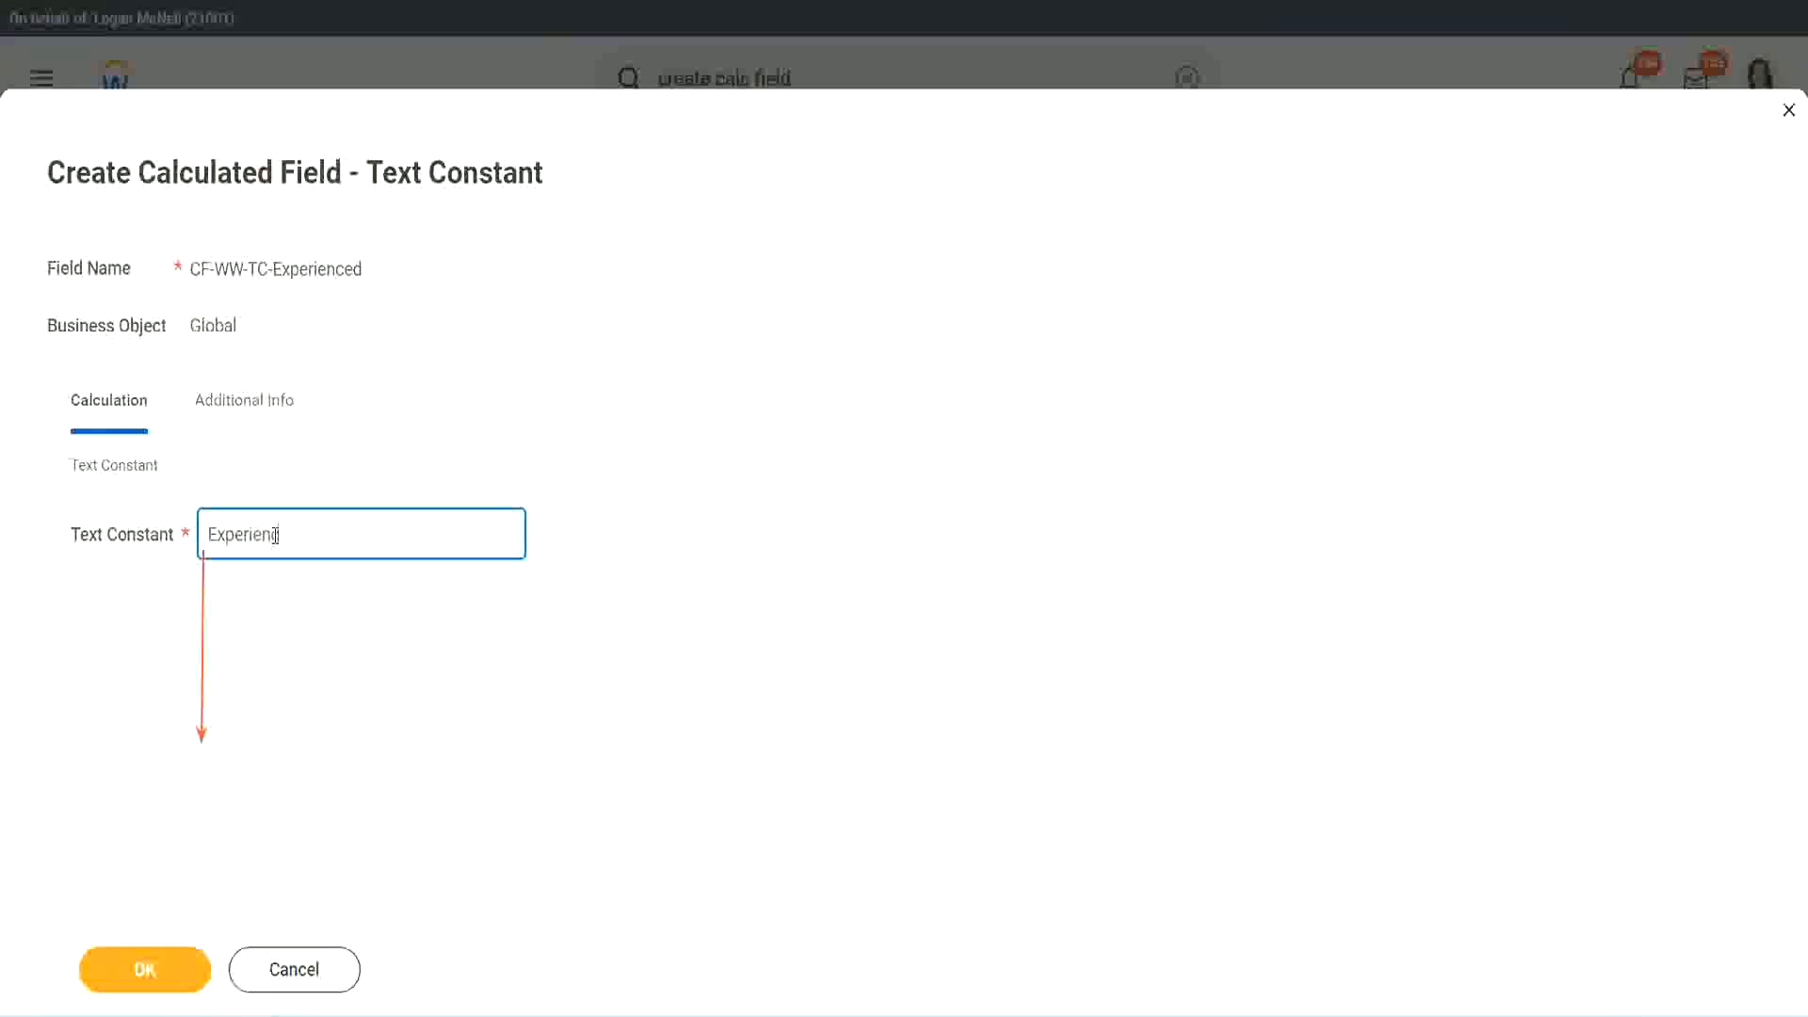
pyautogui.click(147, 968)
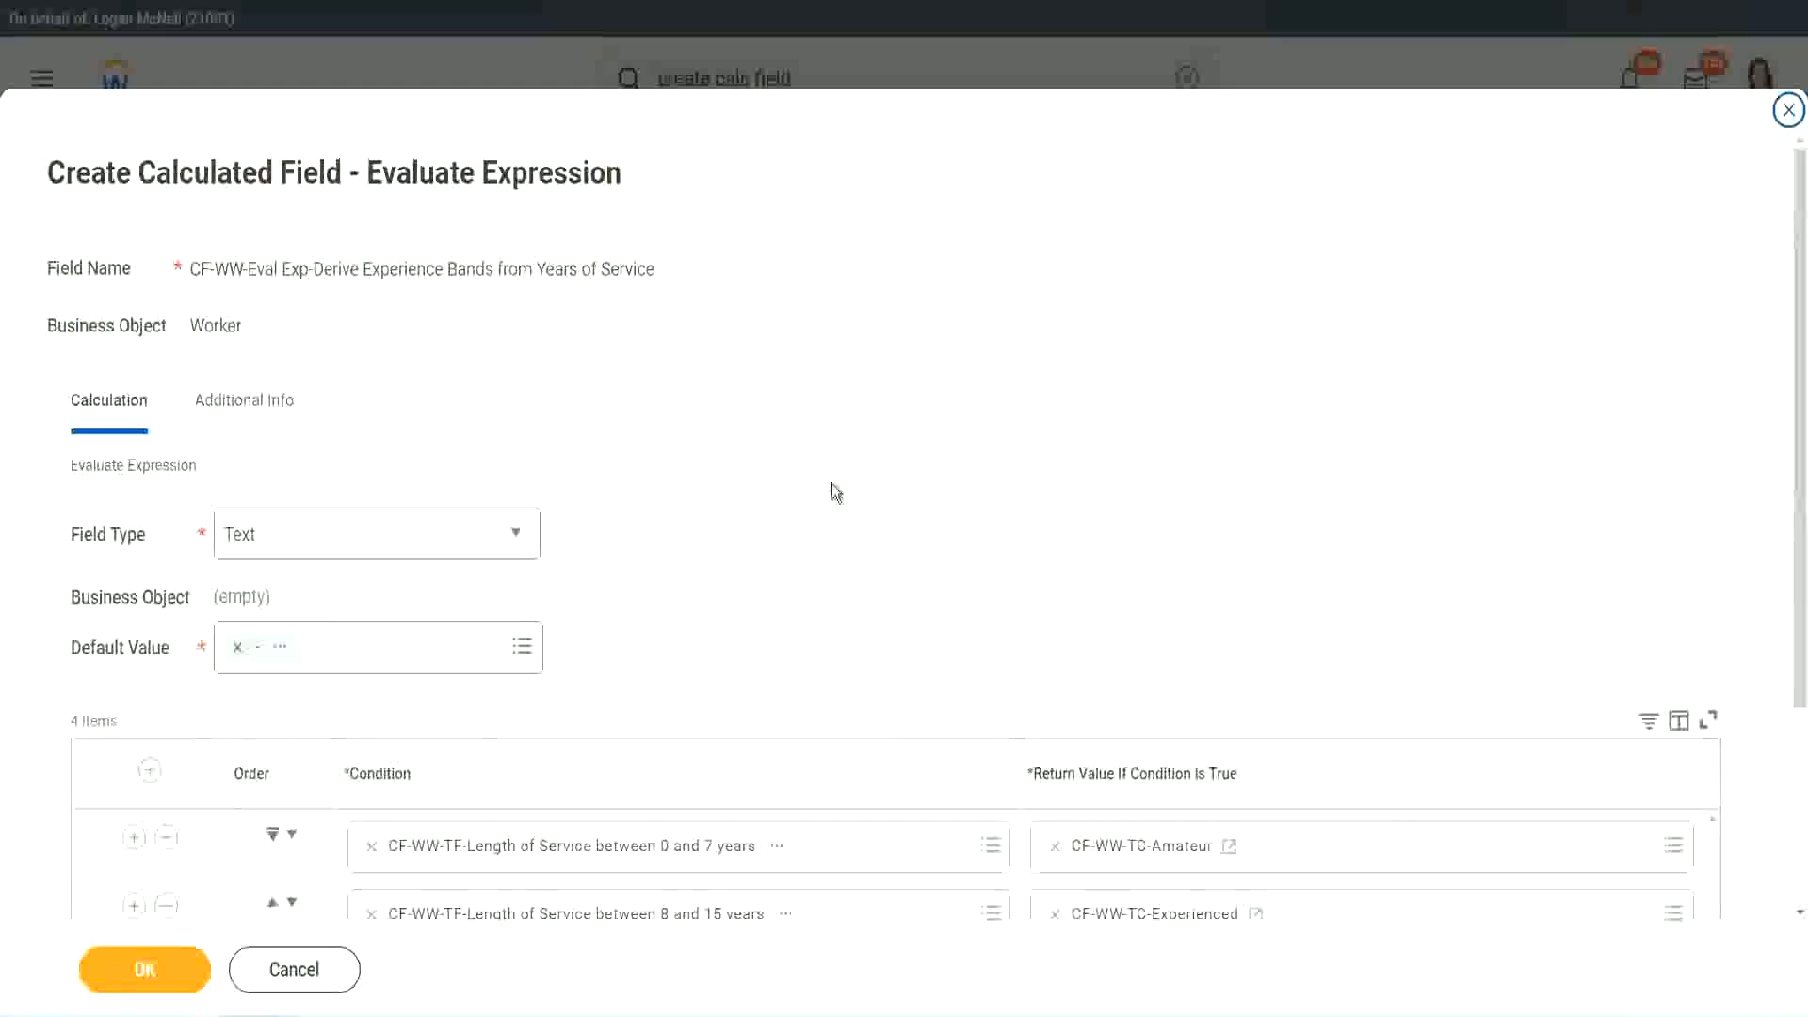
# - Start a new calculated field for the 16 to 30 years row's return value, using the copied name CF-WW-TC-Amateur
pyautogui.scroll(-2, 833, 484)
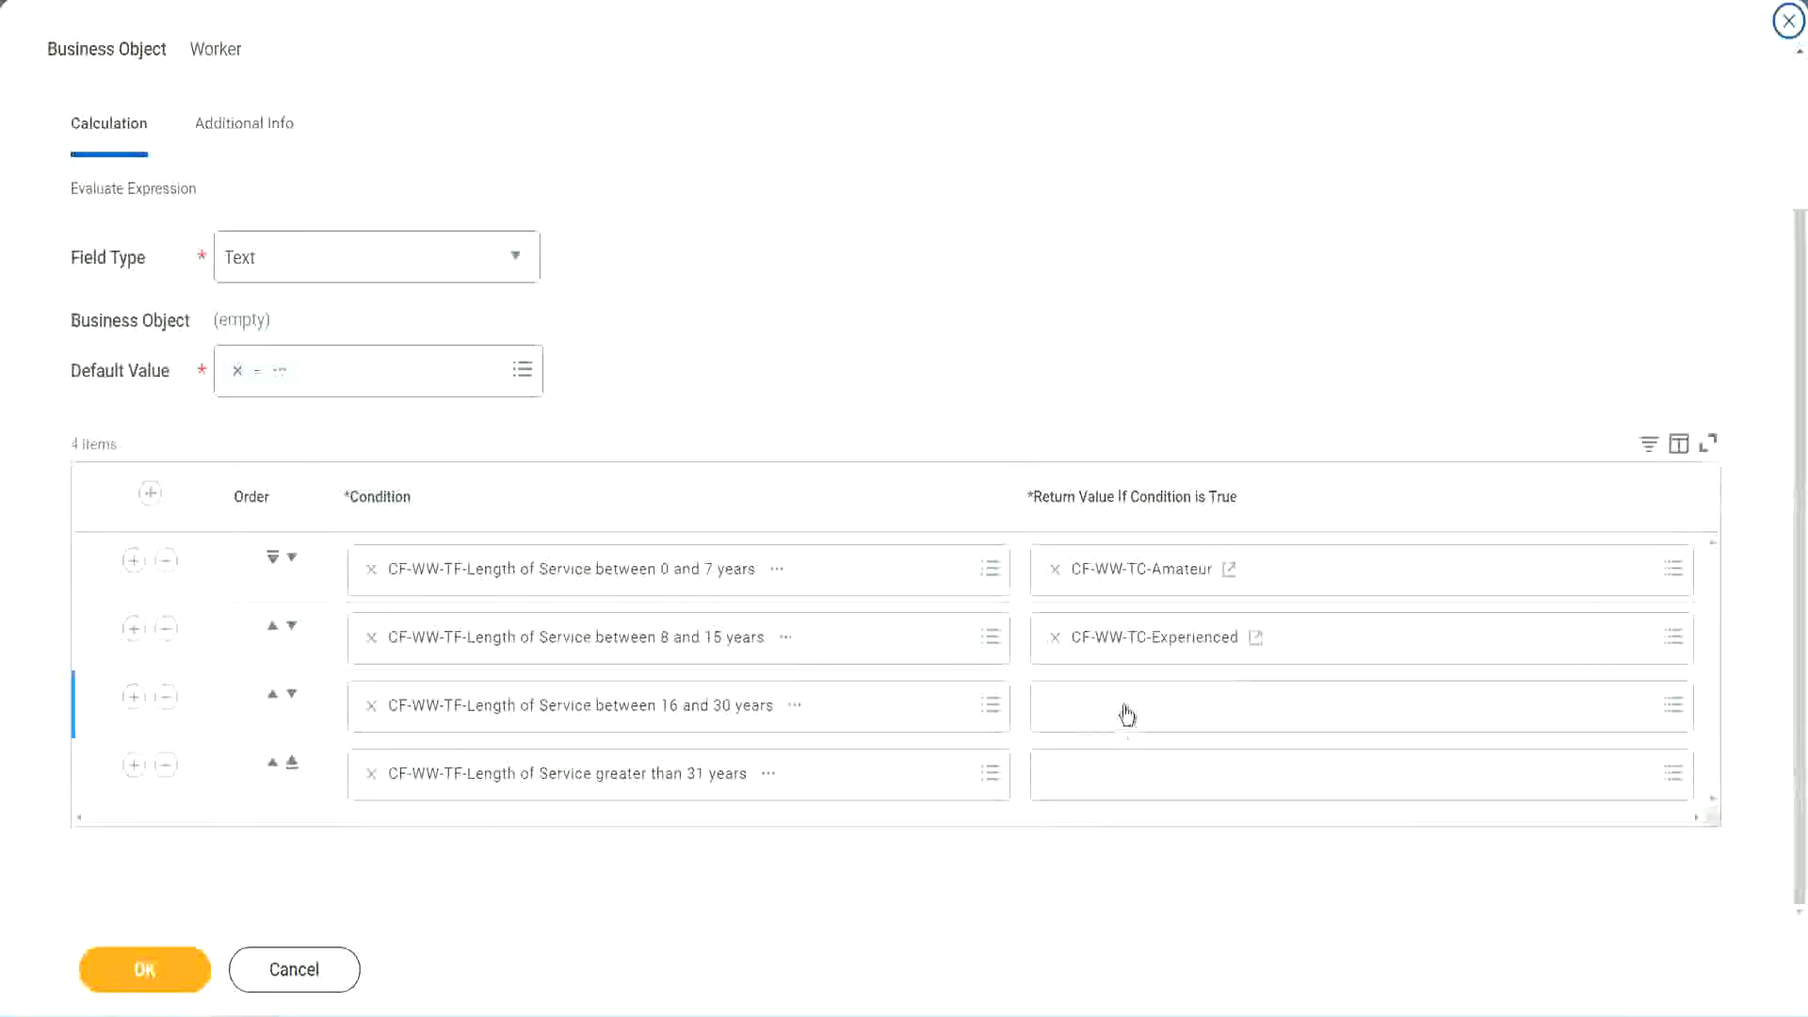
pyautogui.click(1125, 706)
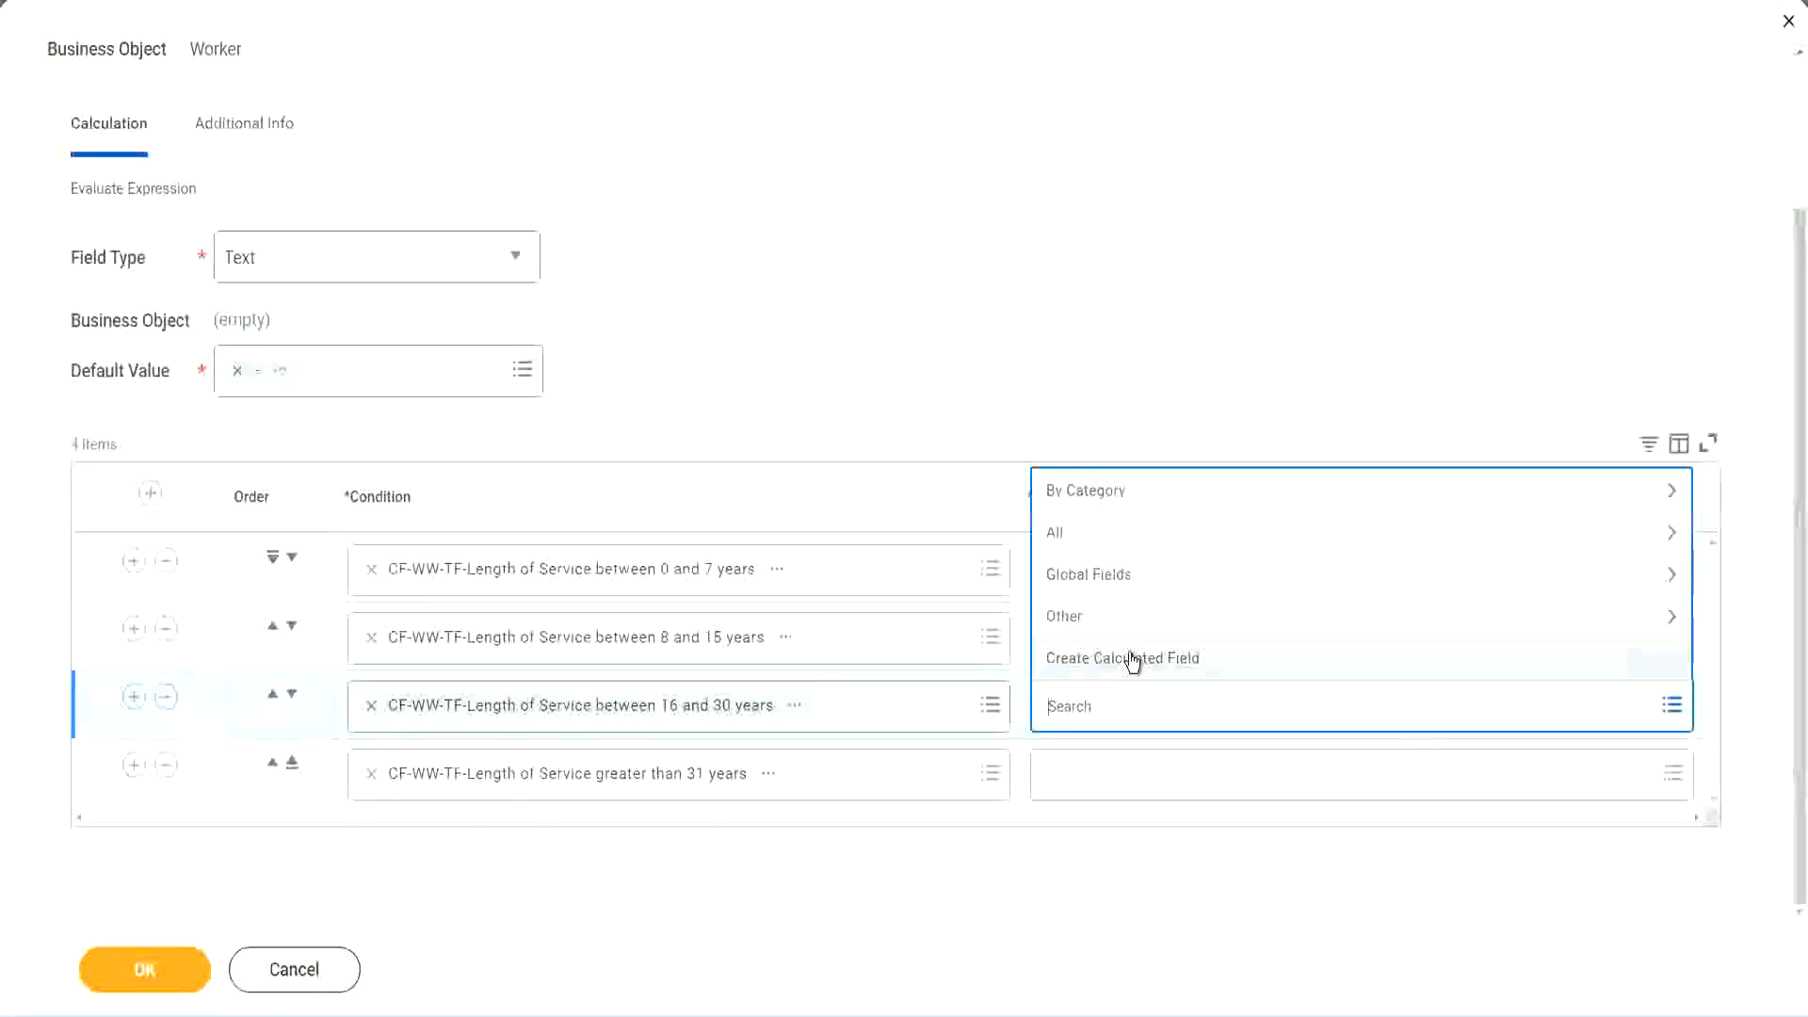
pyautogui.click(1134, 660)
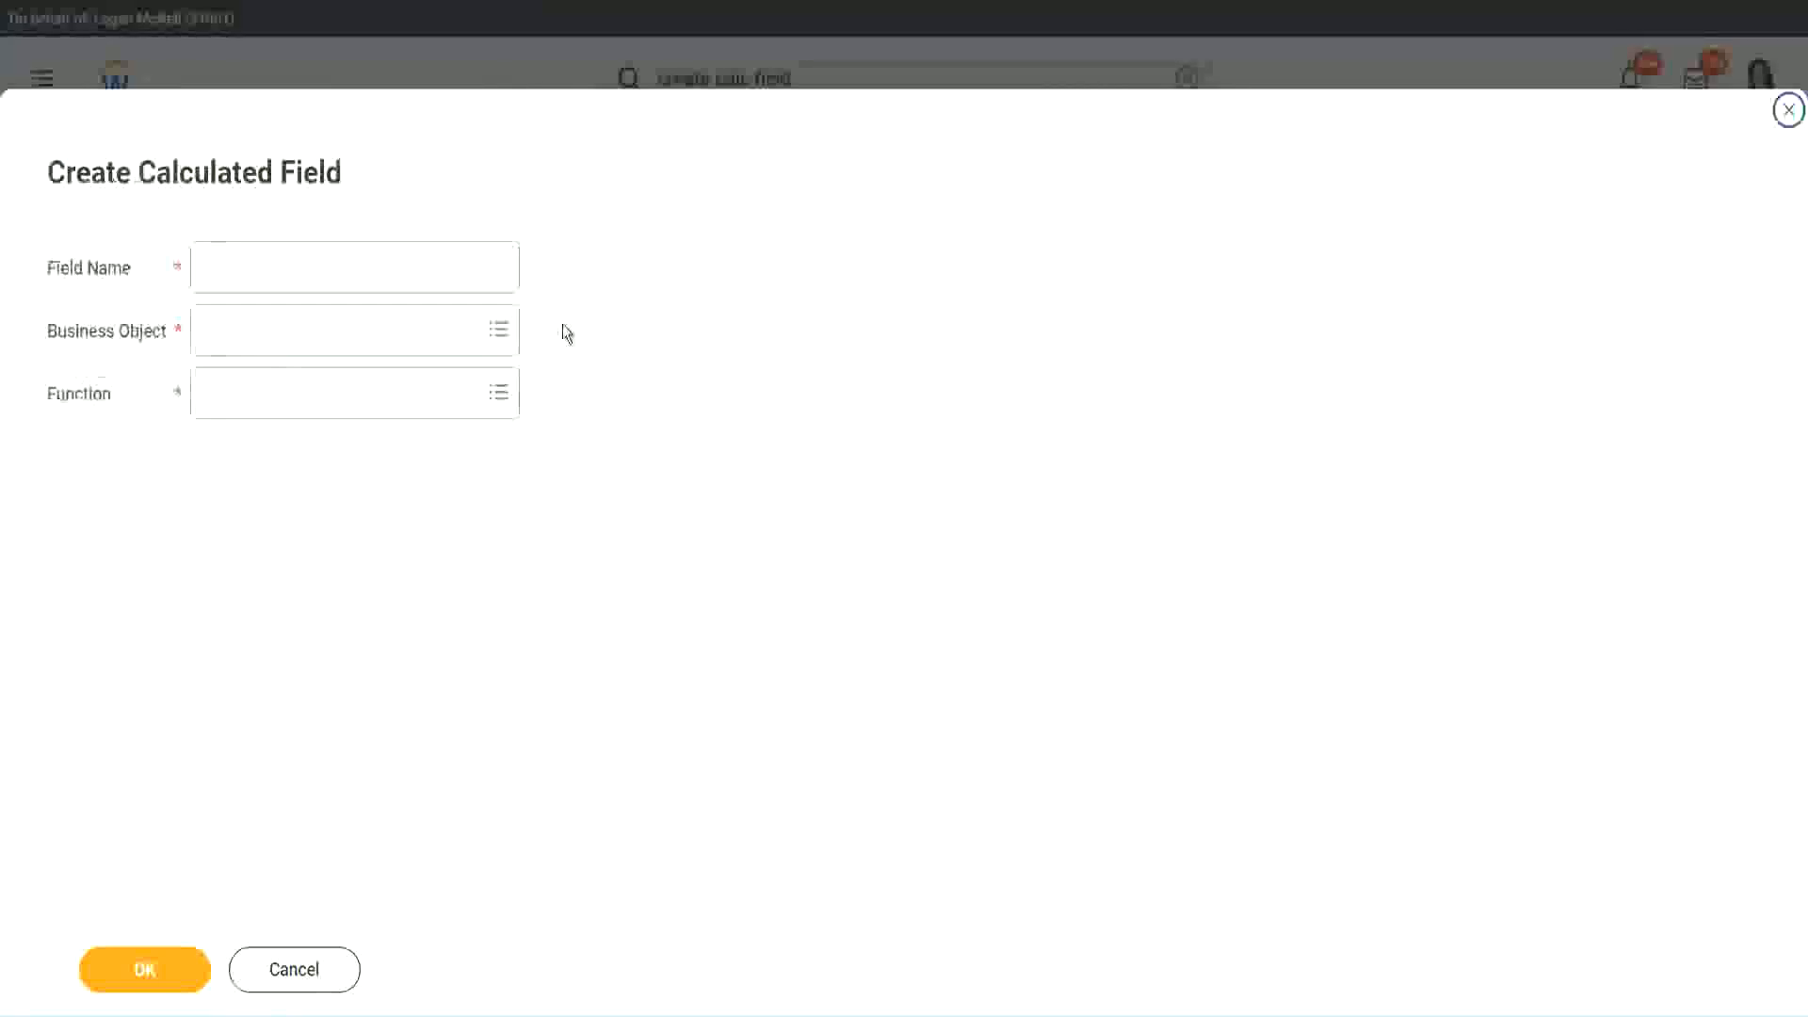
pyautogui.click(382, 267)
pyautogui.write('ZZ-WW TC Amount')
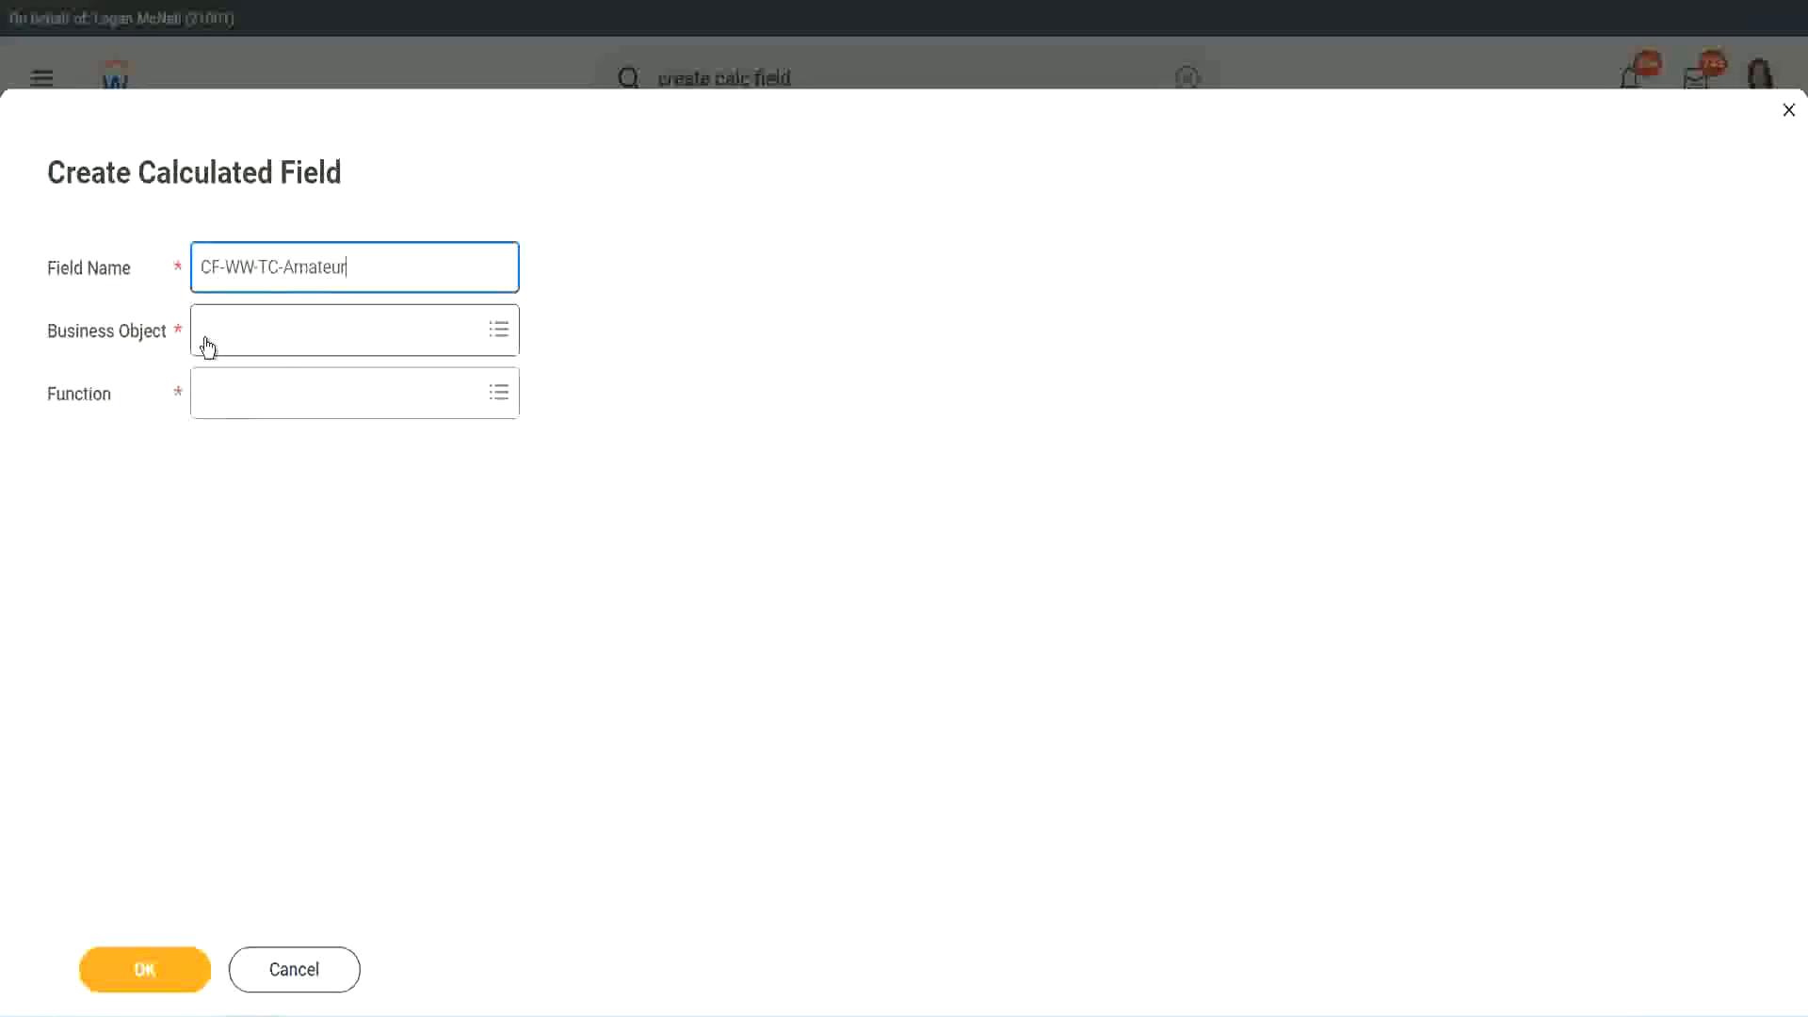
# - Set the new calculated field's business object to Global
pyautogui.click(207, 332)
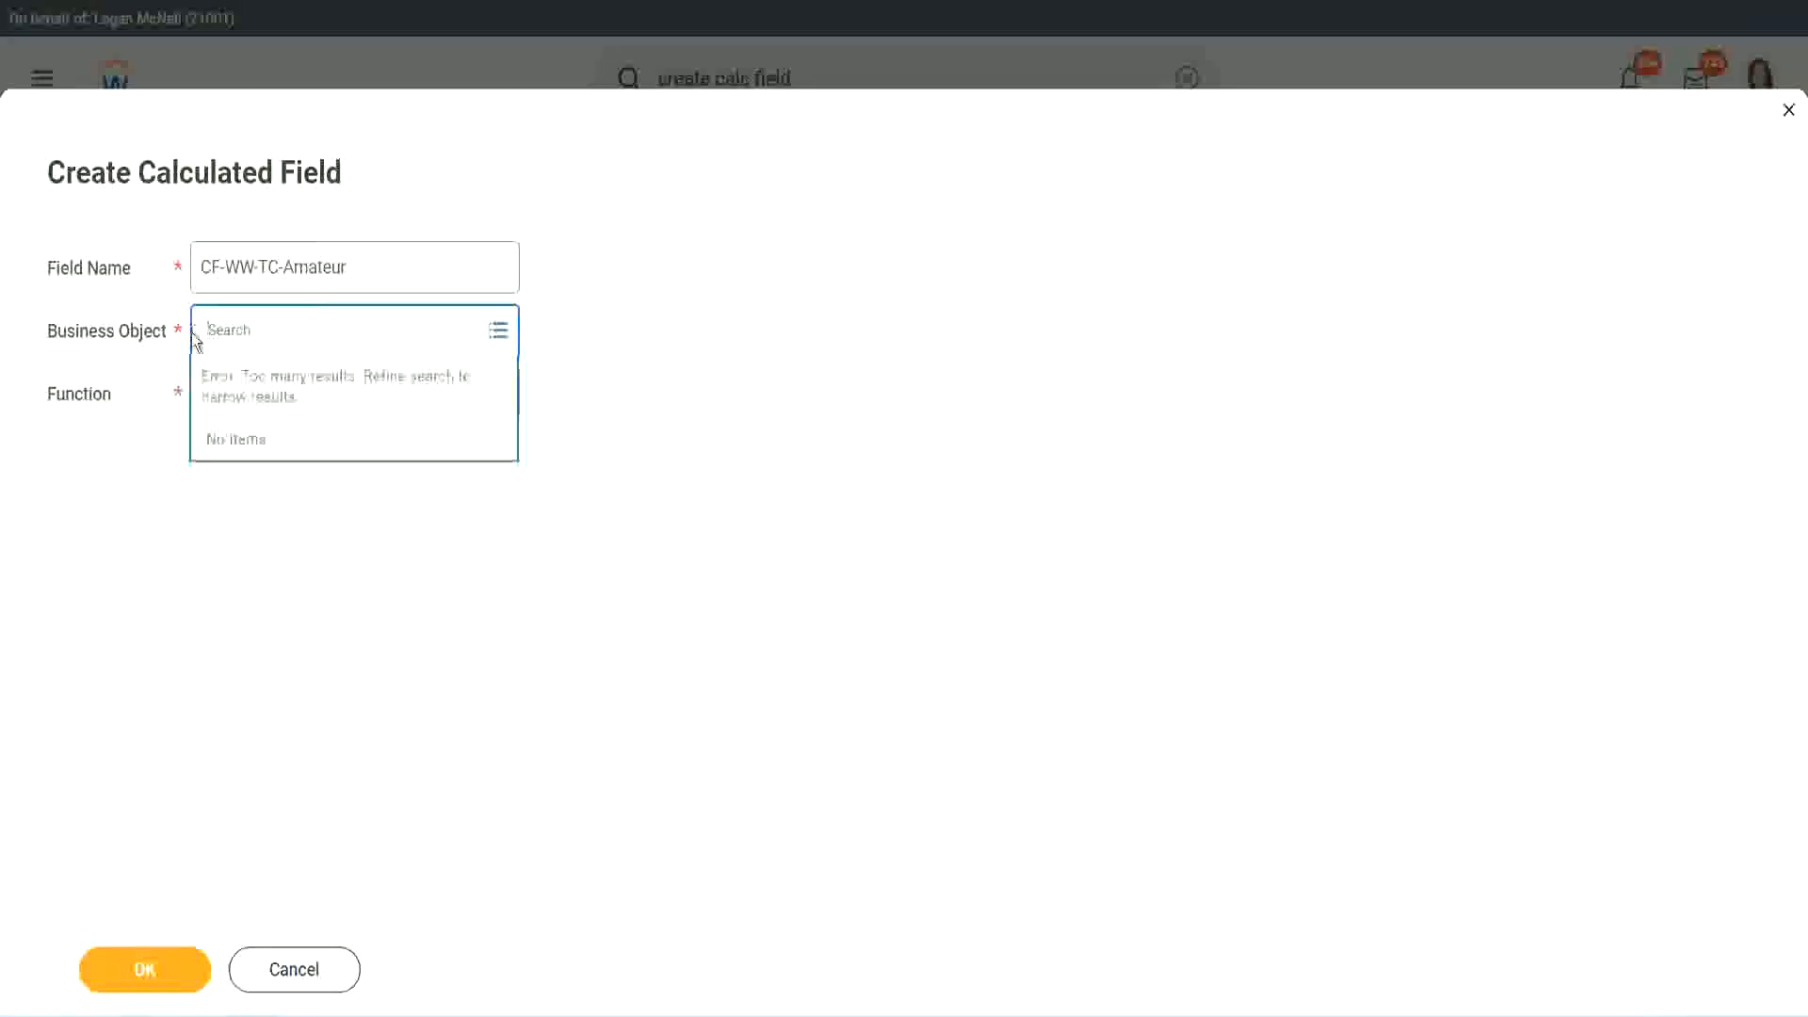
pyautogui.write('global')
pyautogui.press('Return')
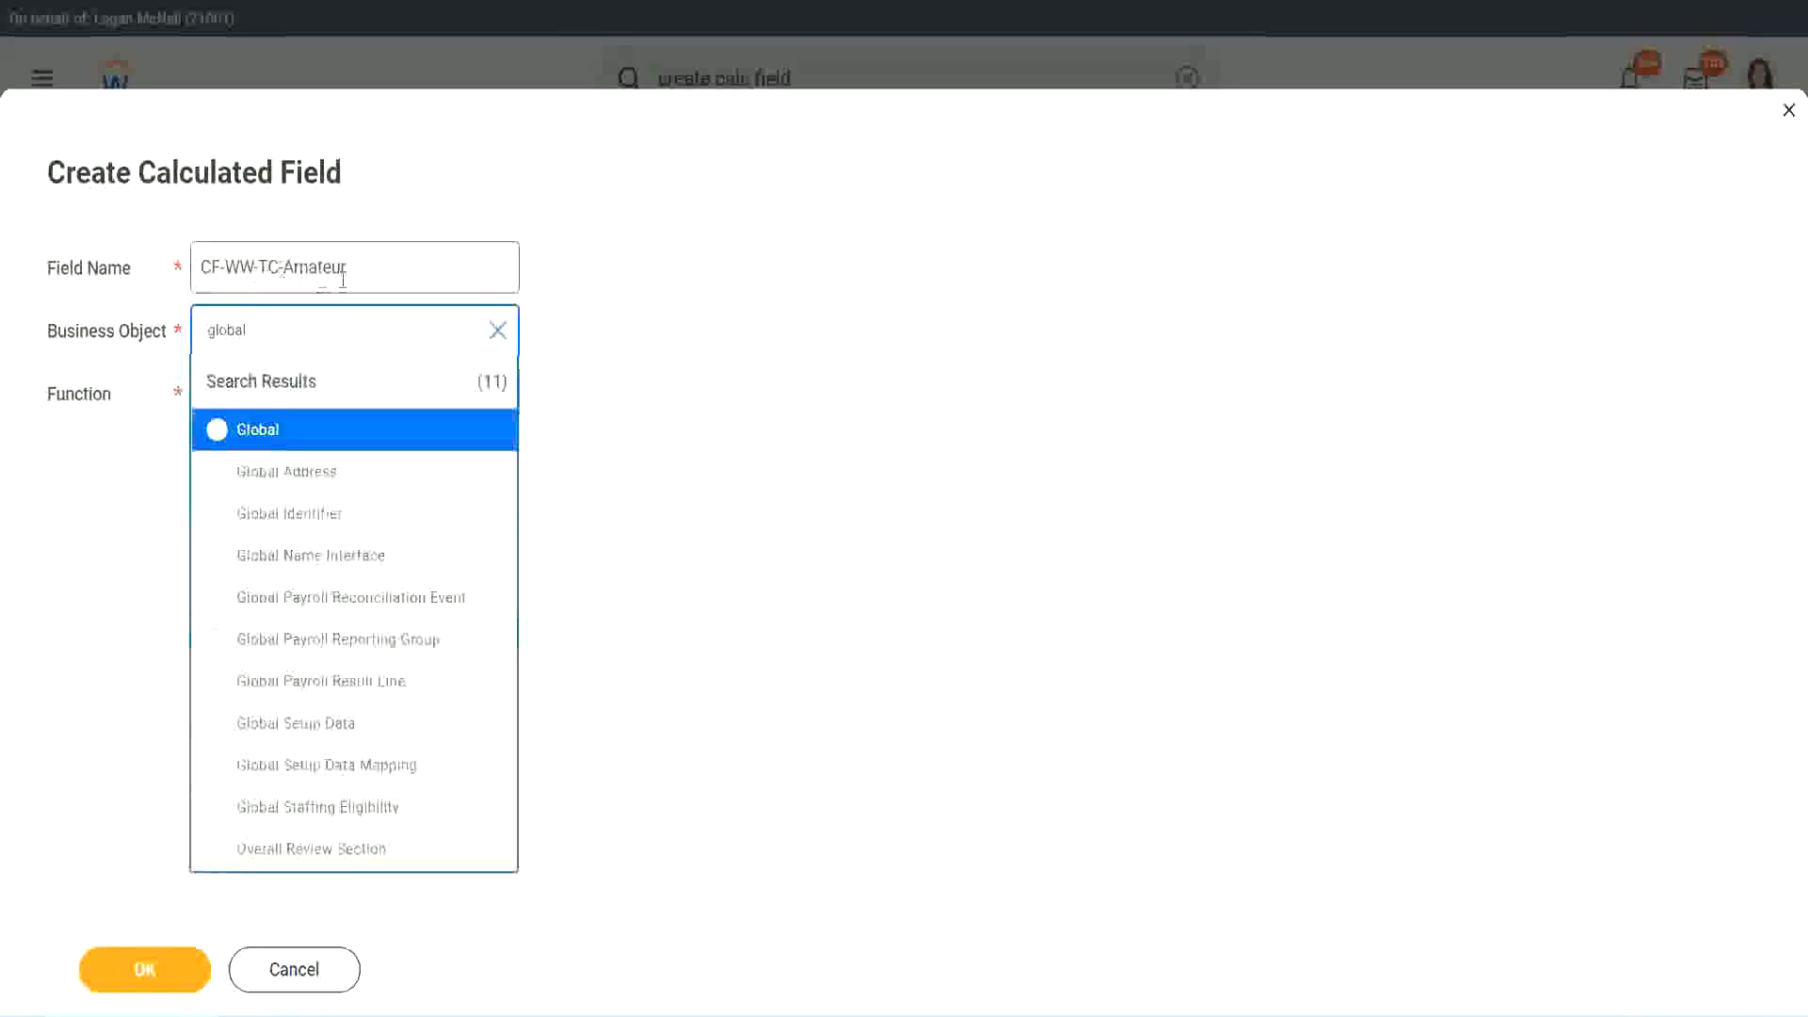
pyautogui.click(254, 435)
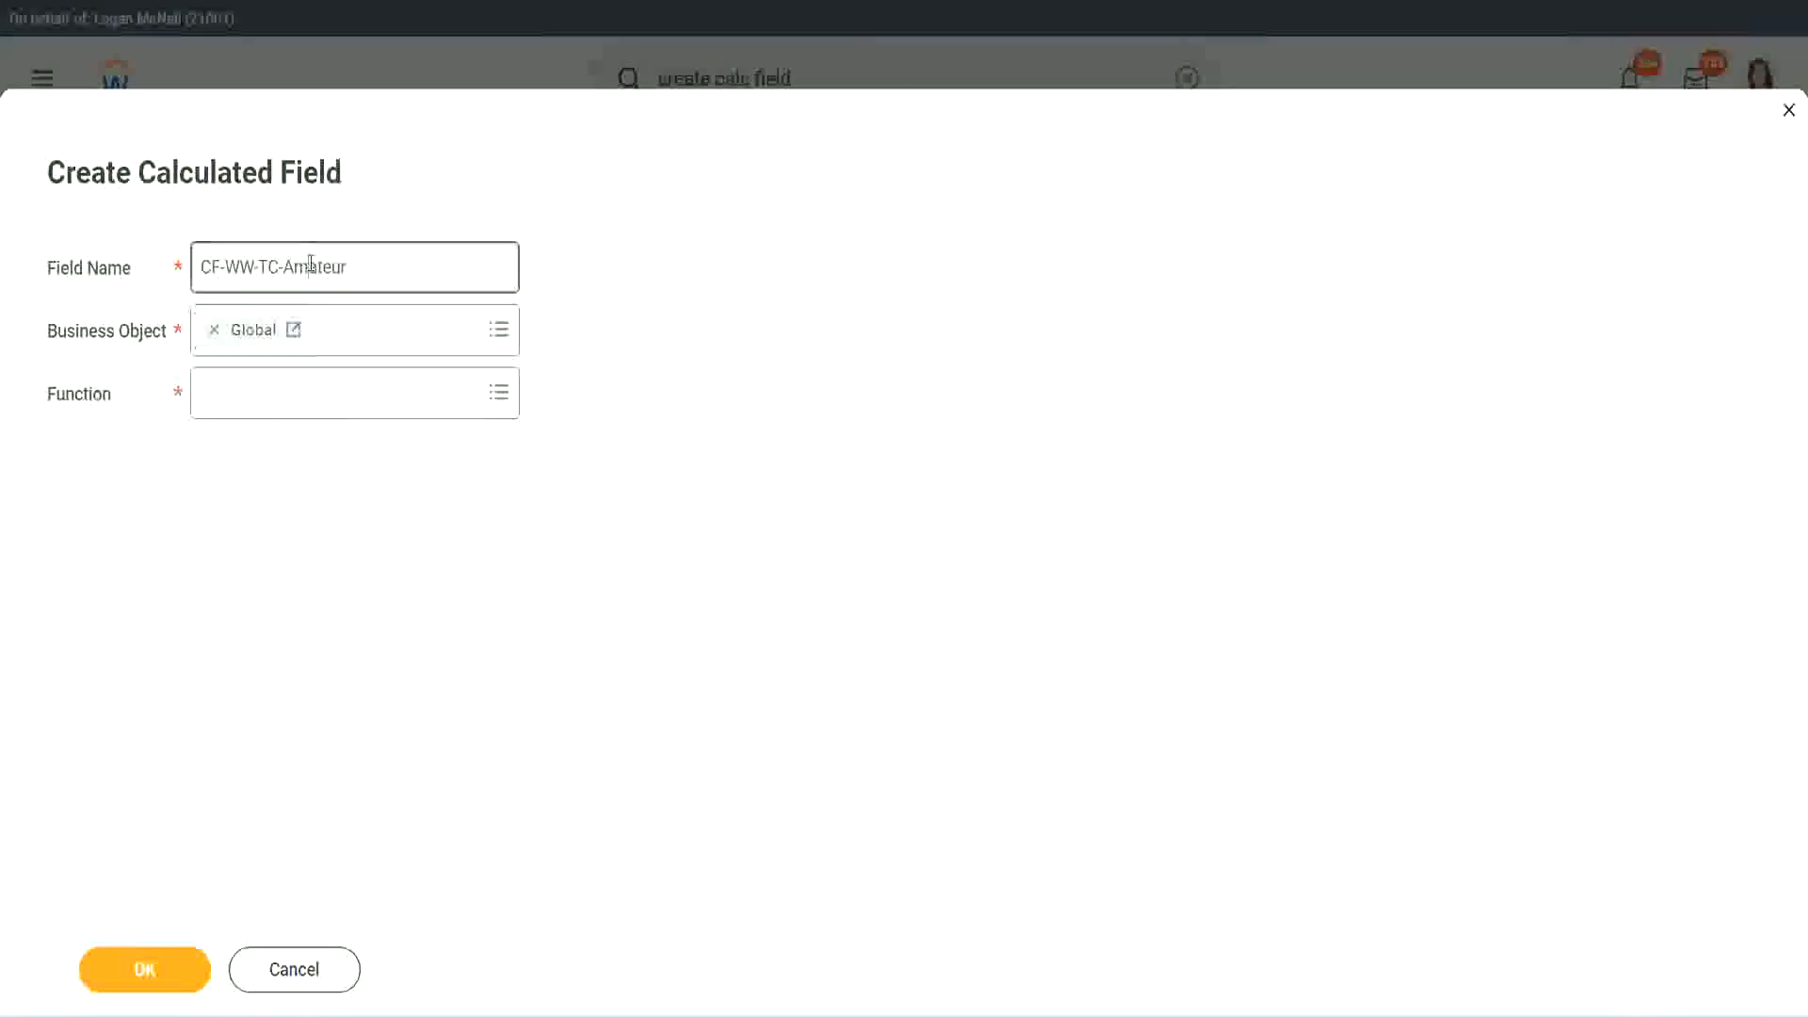
# - Change the field name to CF-WW-TC-Senior and set the function to Text Constant
pyautogui.doubleClick(332, 267)
pyautogui.write('Senior')
pyautogui.click(289, 410)
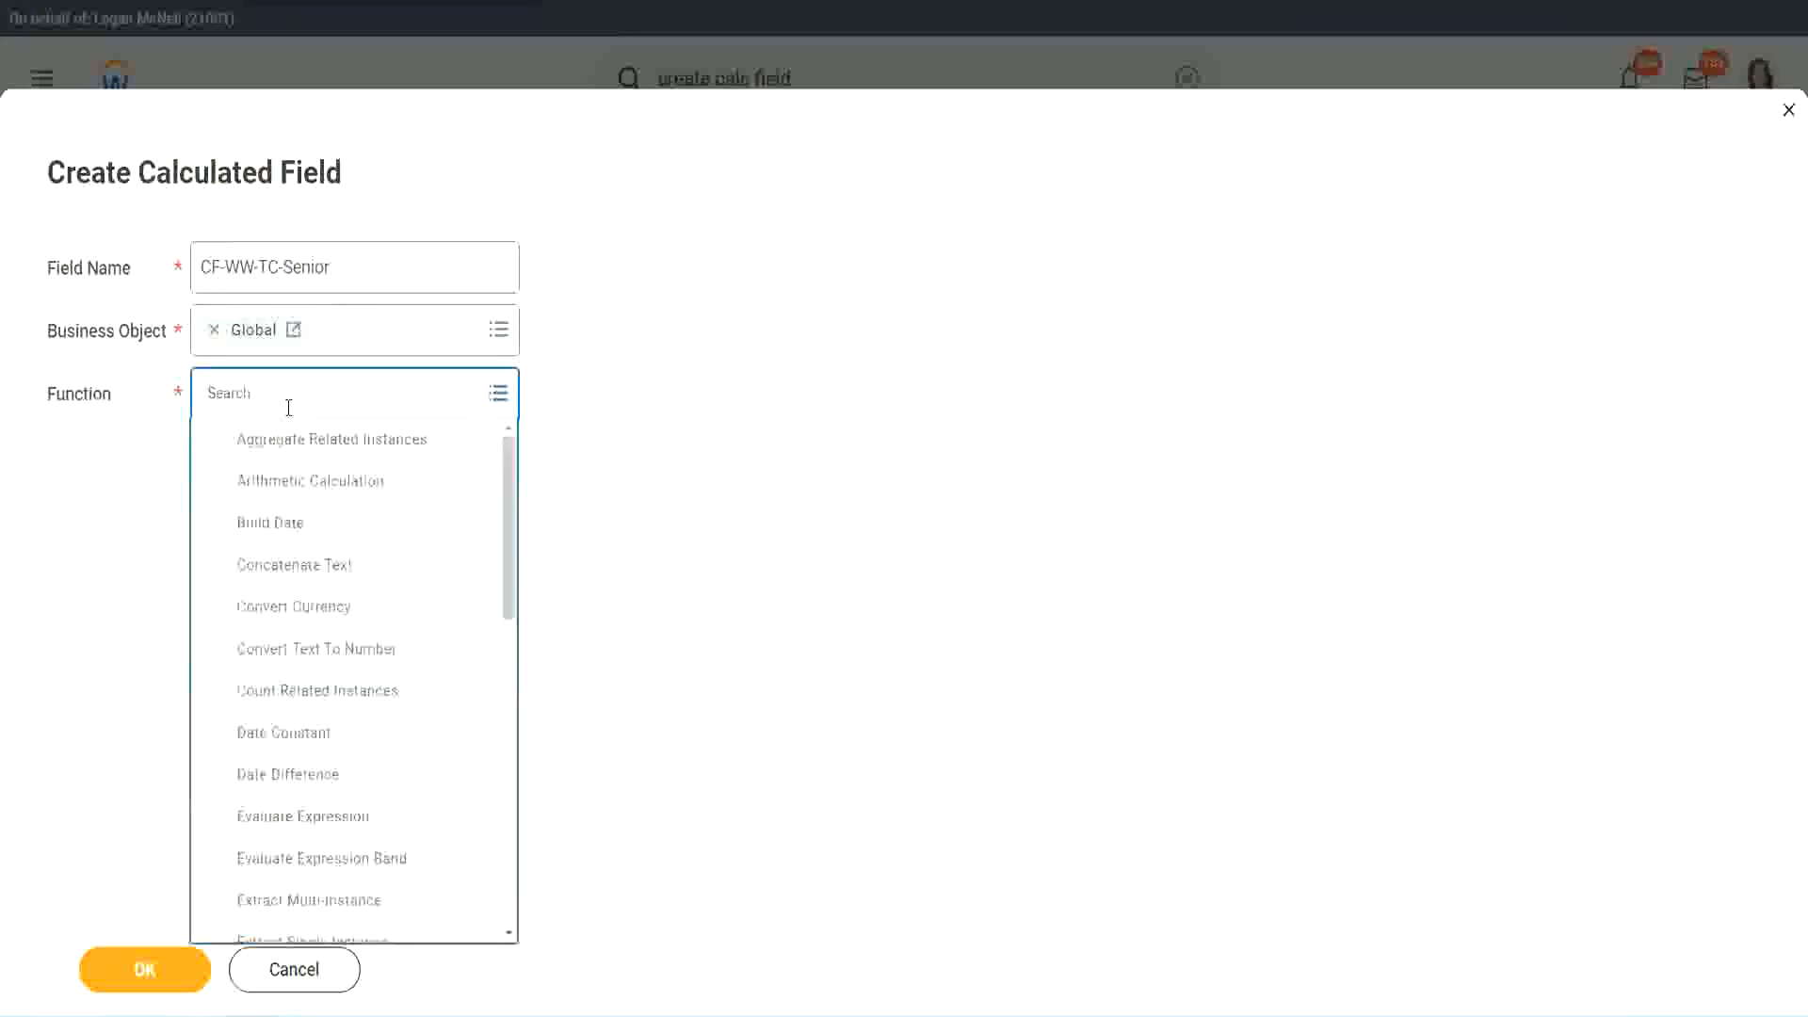
pyautogui.write('tc')
pyautogui.press('Return')
pyautogui.click(283, 488)
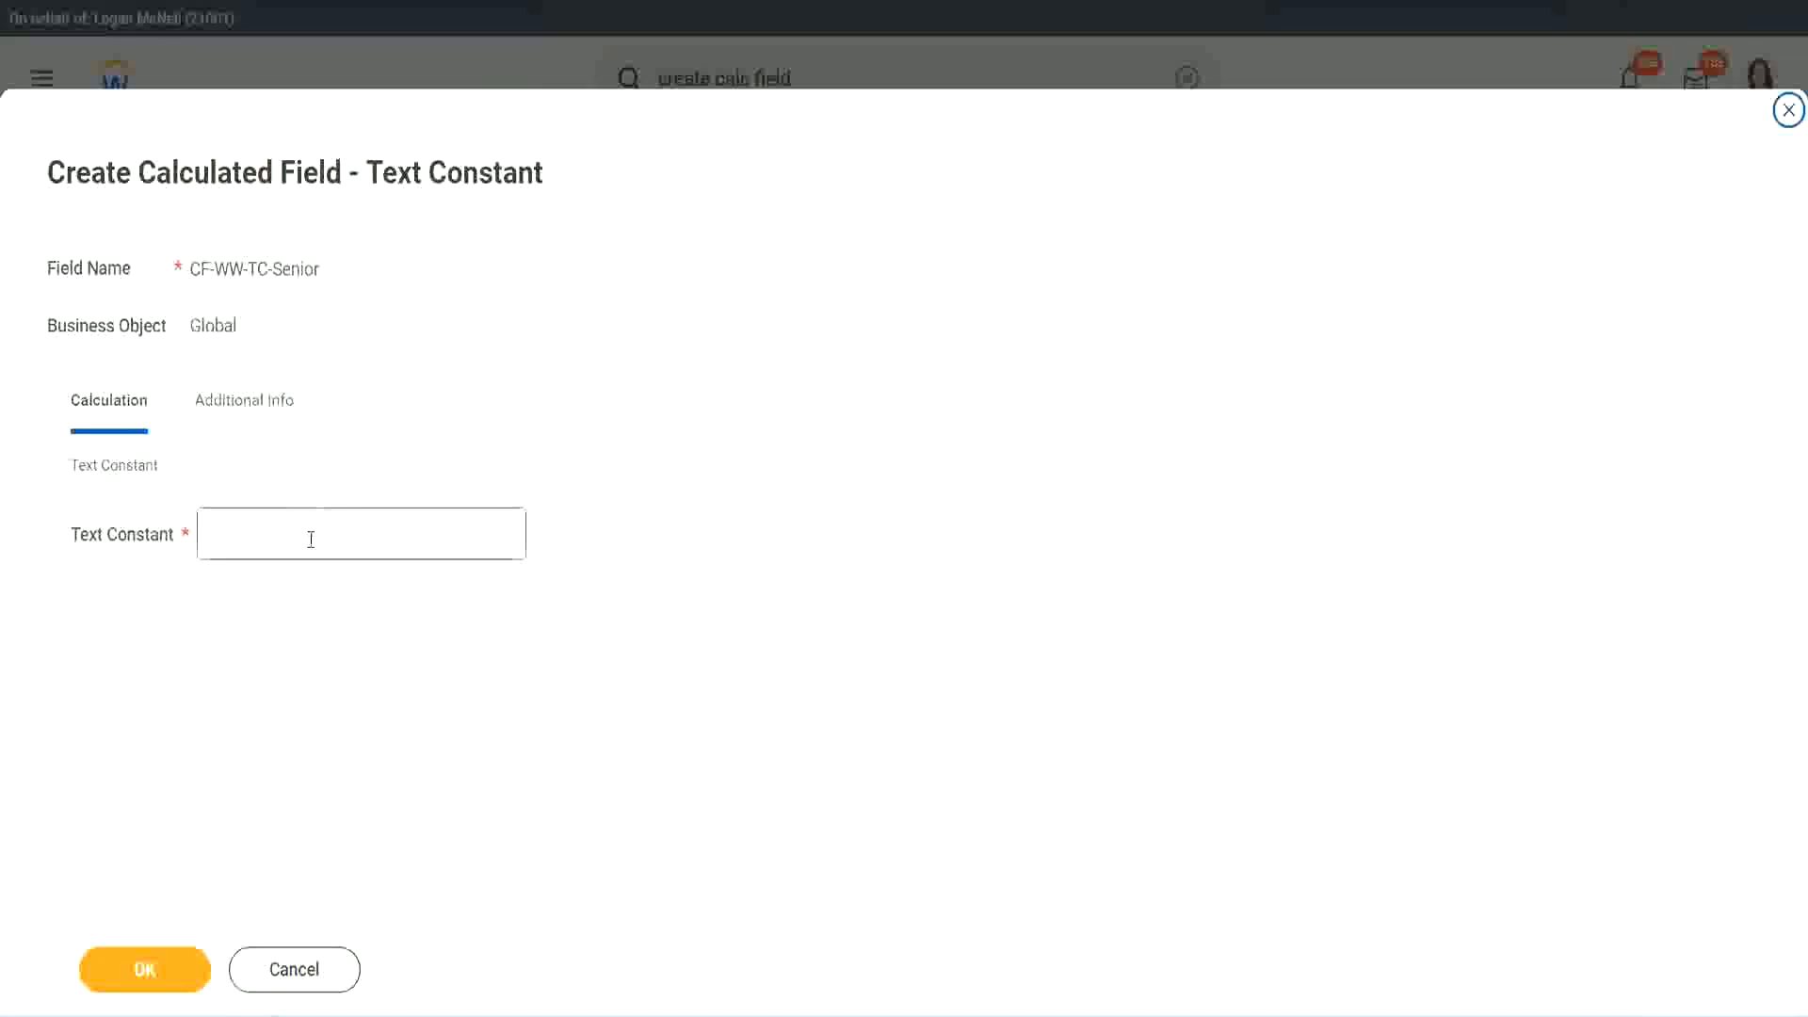
# - Set the text constant's value to Senior and save the calculated field
pyautogui.click(312, 540)
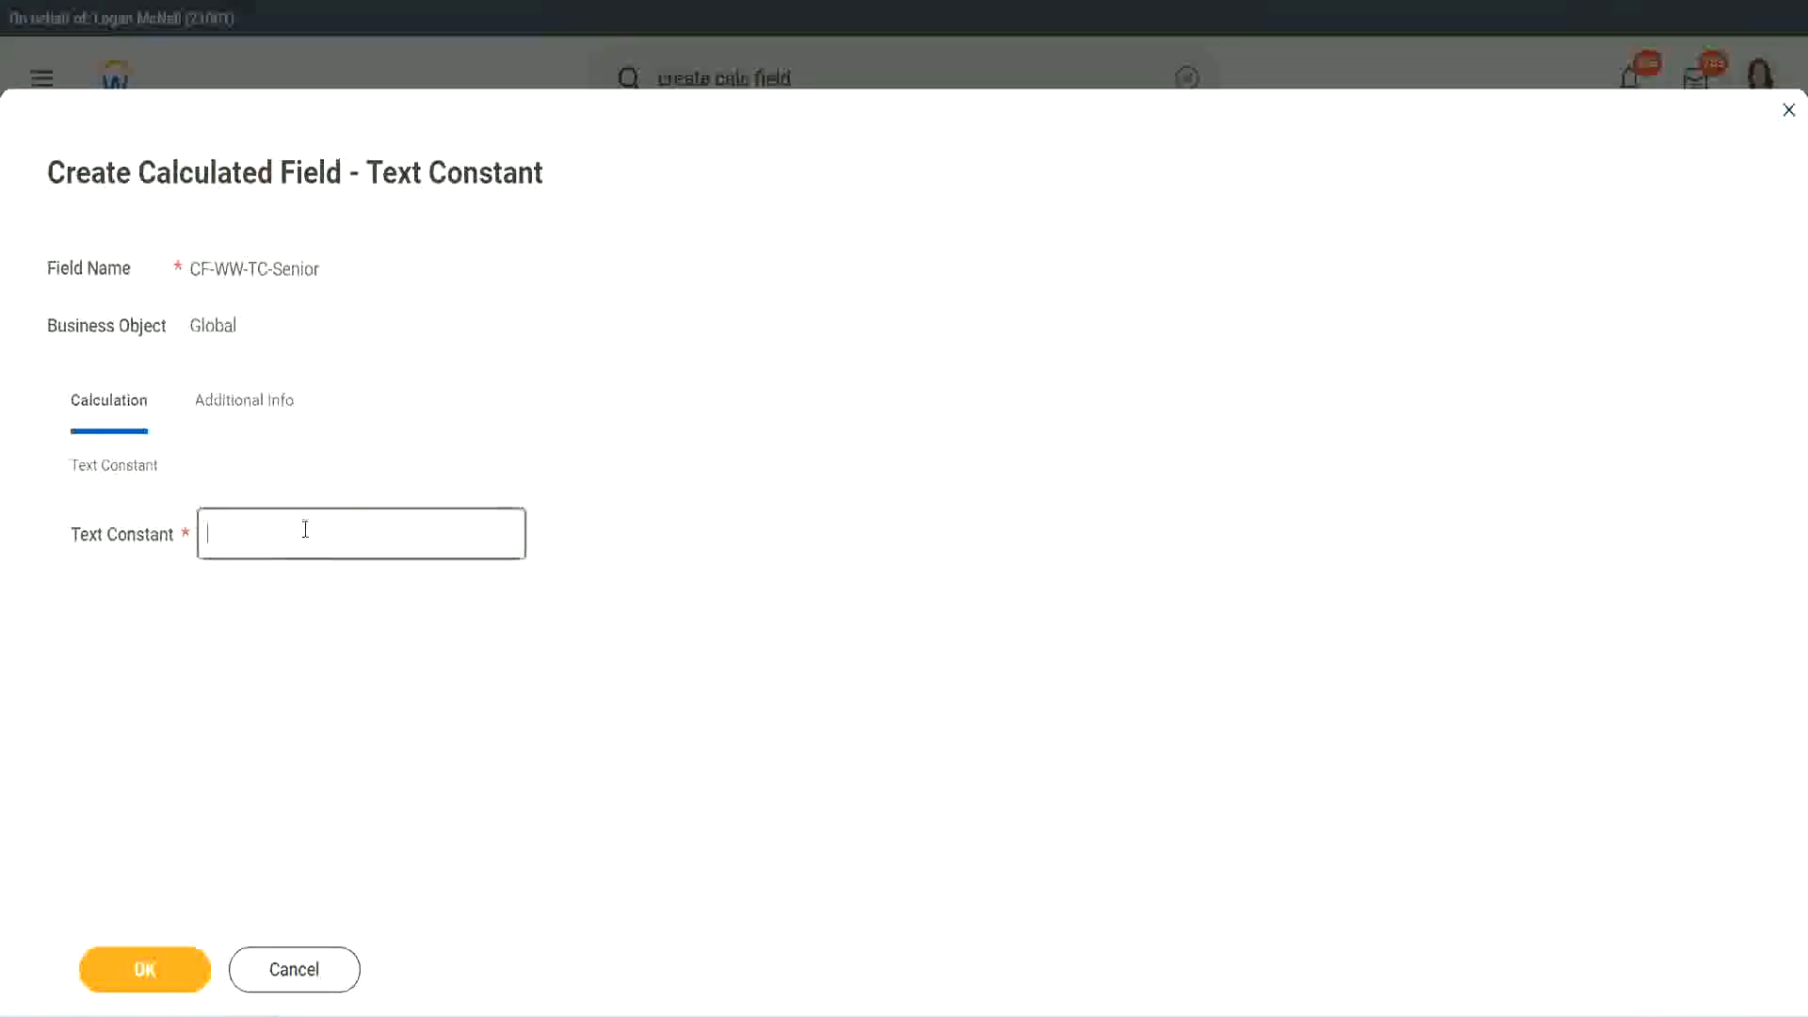
pyautogui.write('Senior')
pyautogui.click(180, 986)
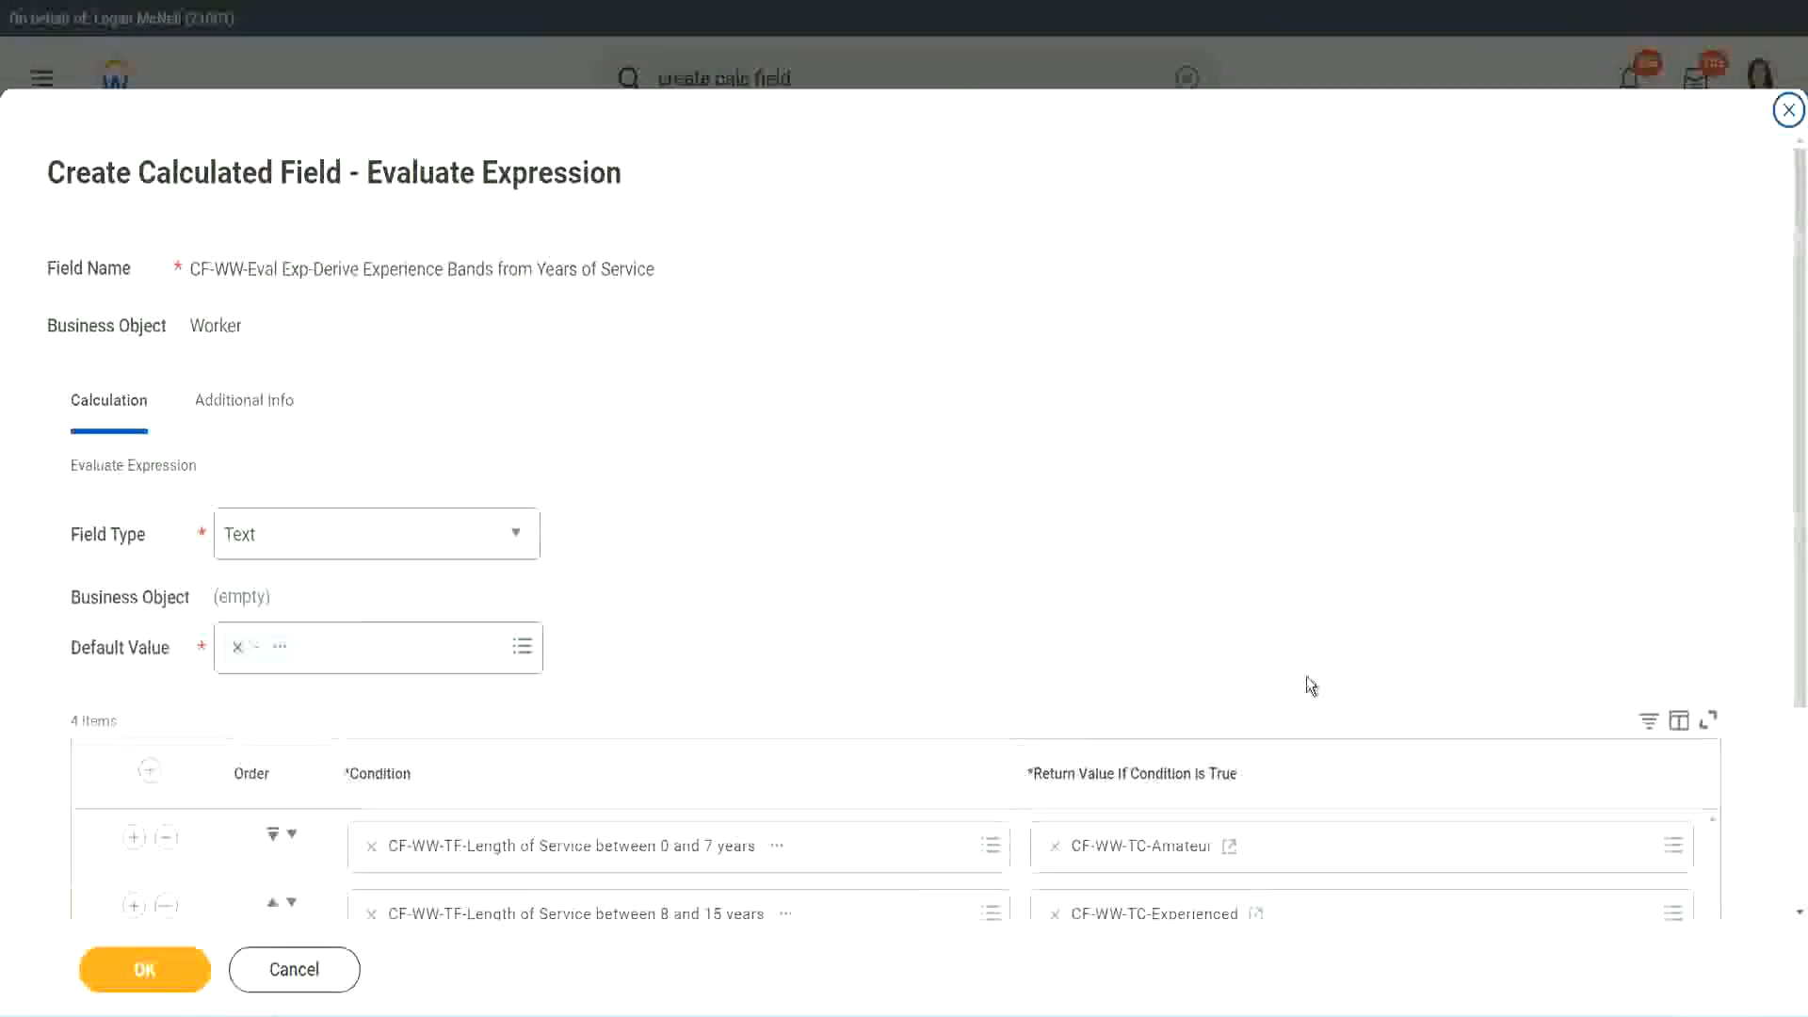
# - Copy the CF-WW-TC-Senior name and start a new calculated field for the greater than 31 years row's return value
pyautogui.scroll(-3, 1303, 682)
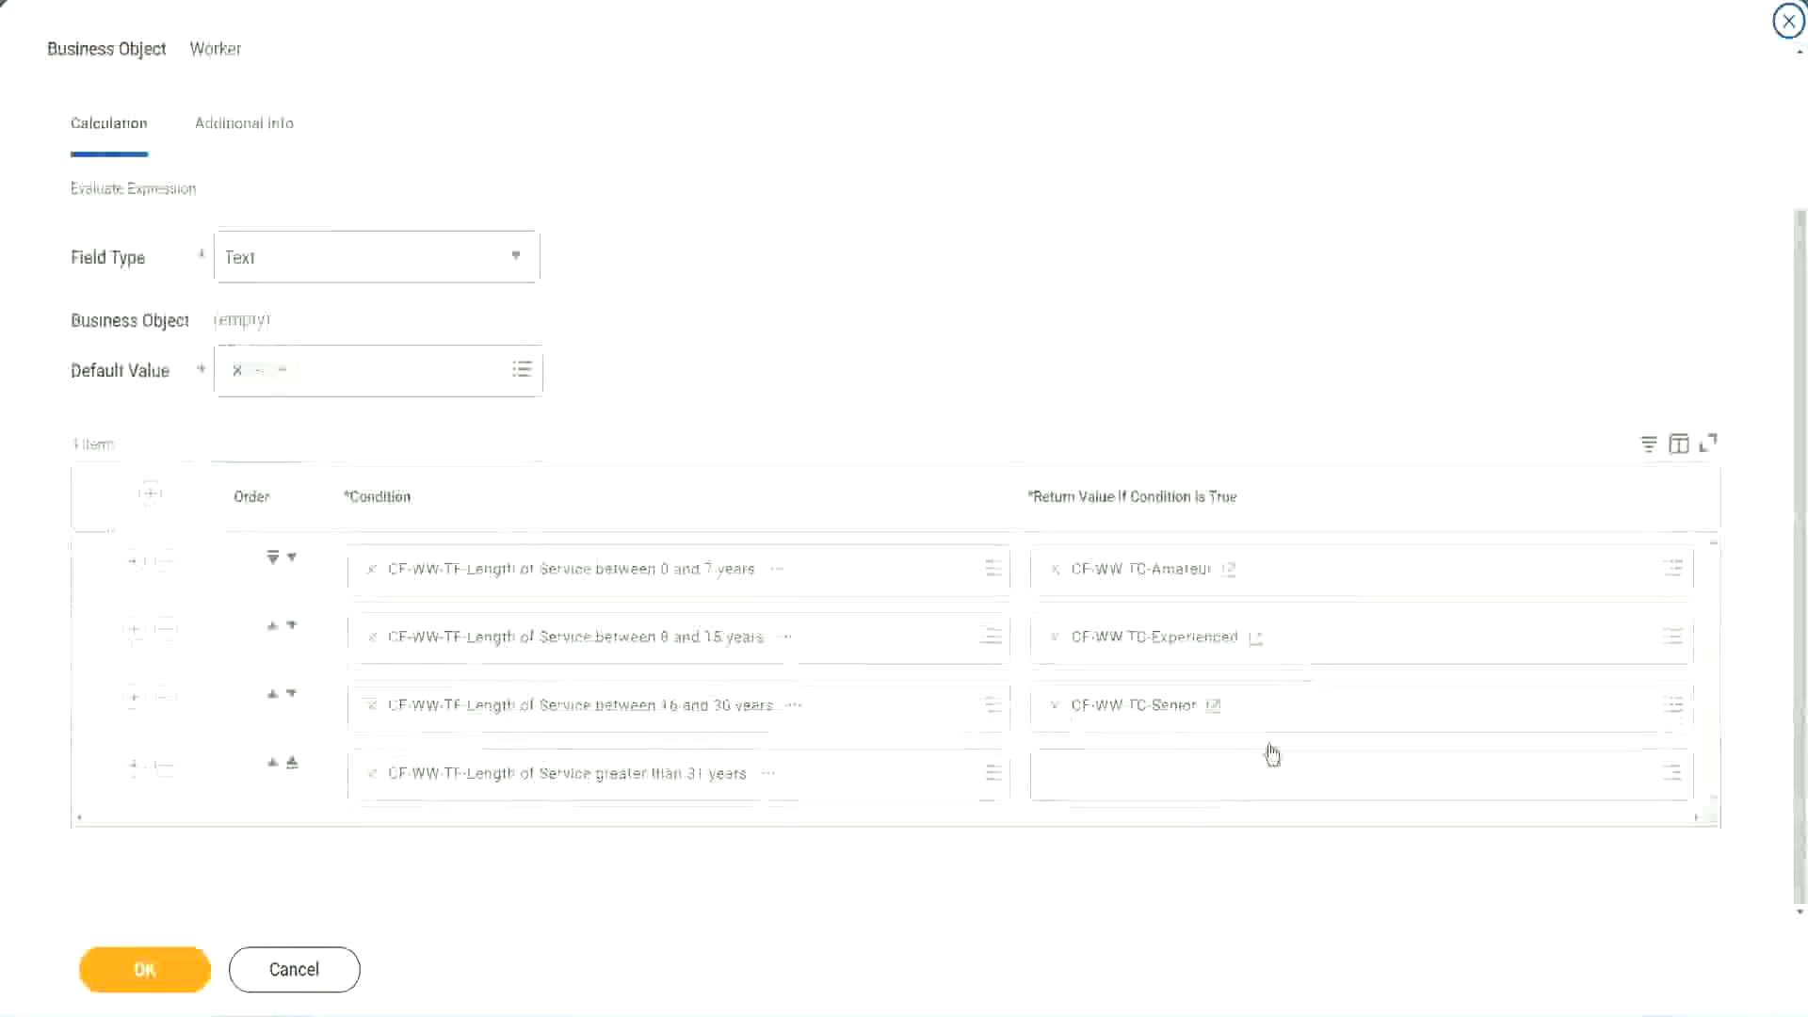
pyautogui.rightClick(1099, 713)
pyautogui.click(1139, 812)
pyautogui.click(1102, 788)
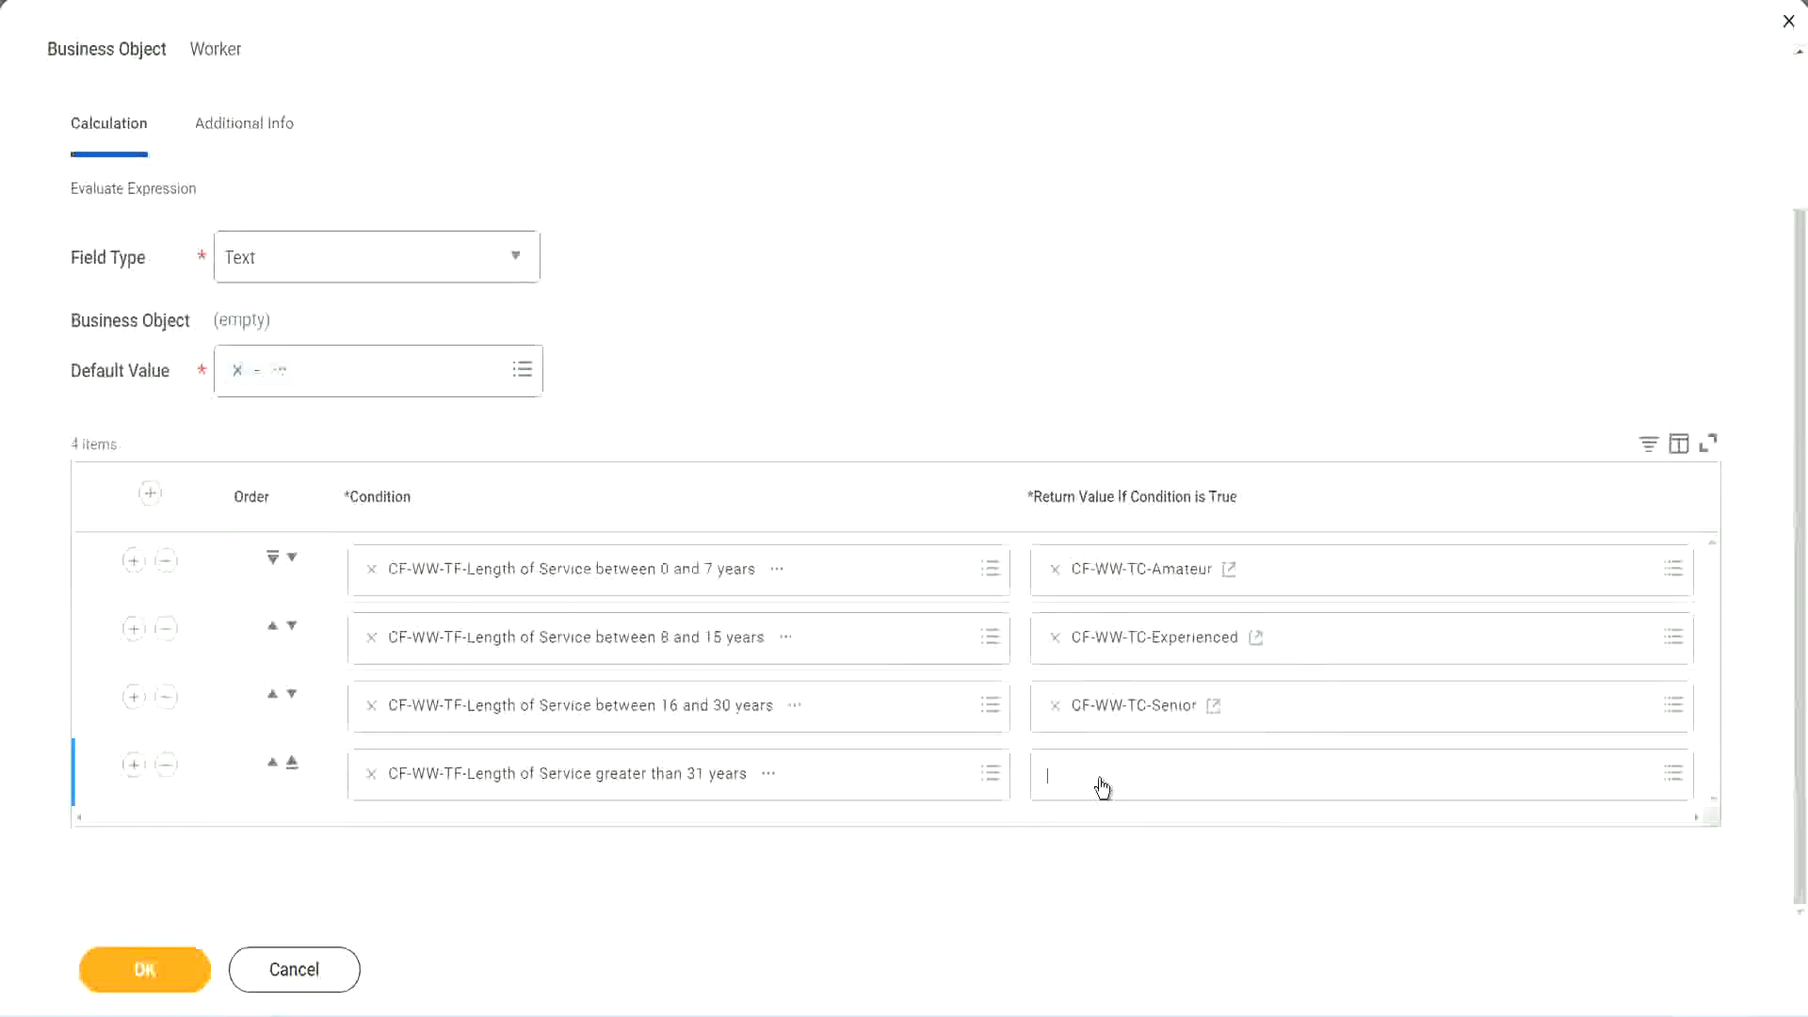
pyautogui.click(1119, 733)
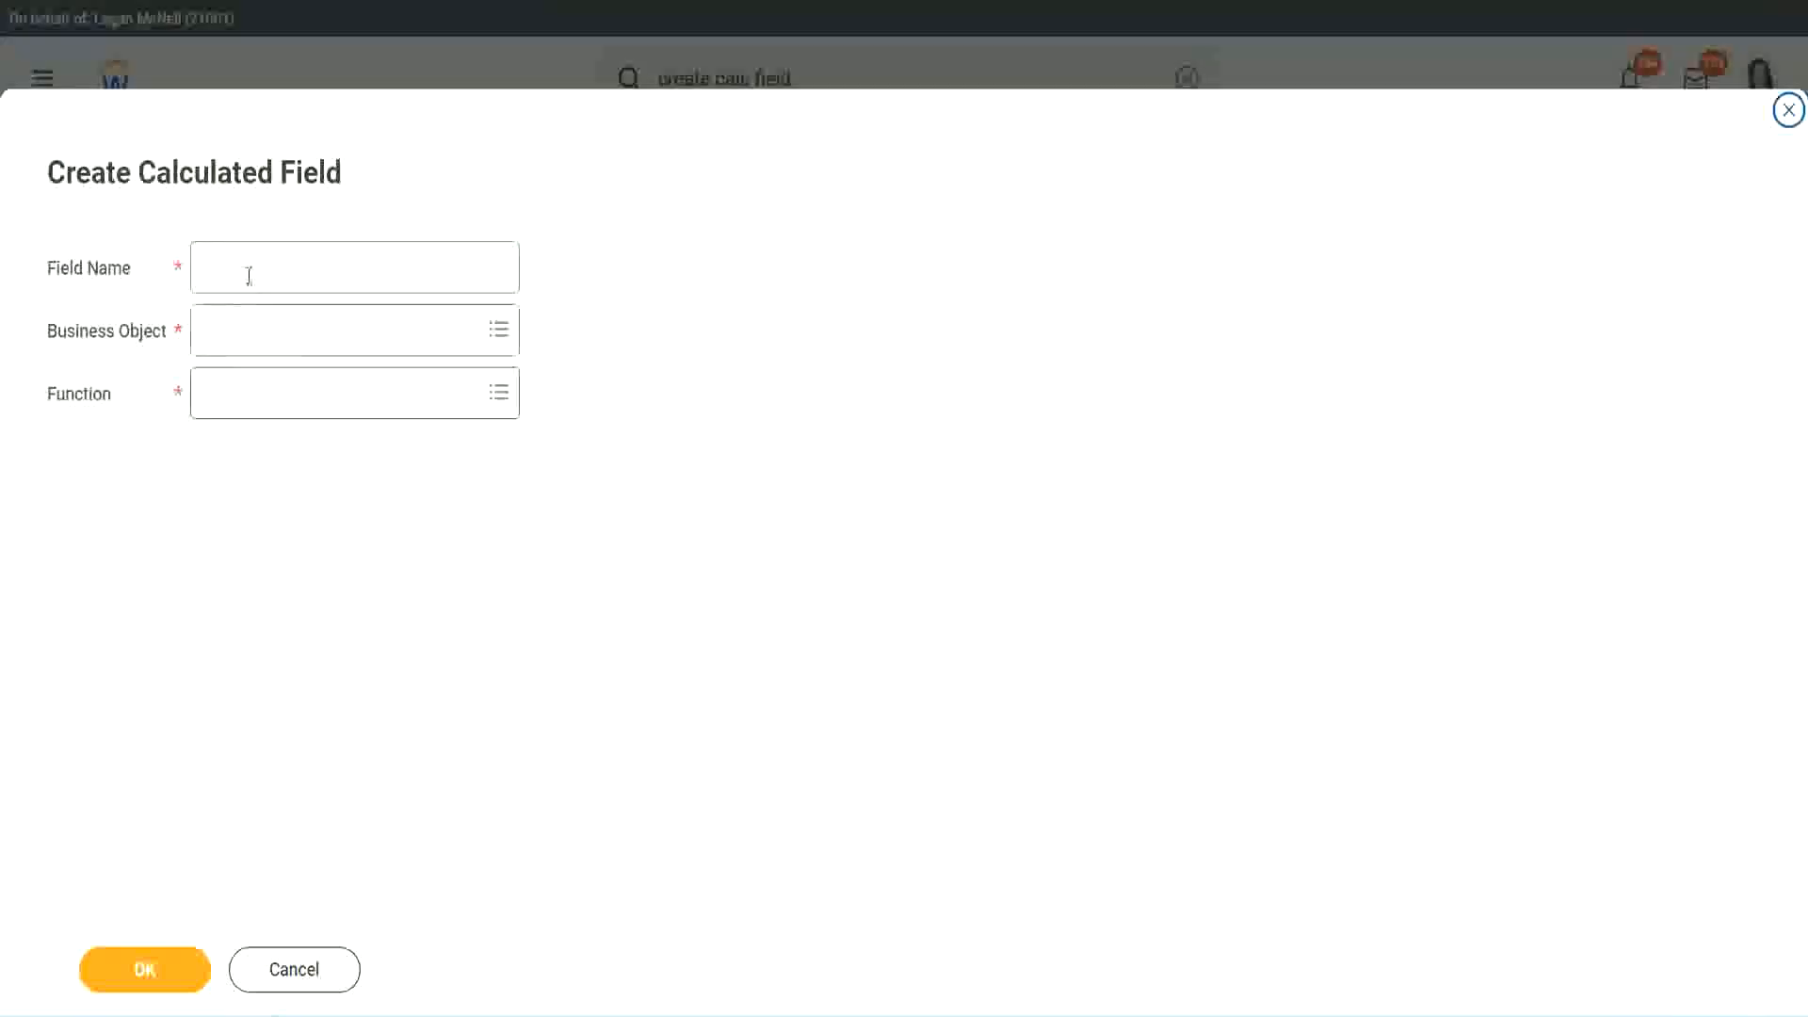
# - Name the new calculated field CF-WW-TC-Legend and set its business object to Global
pyautogui.click(250, 273)
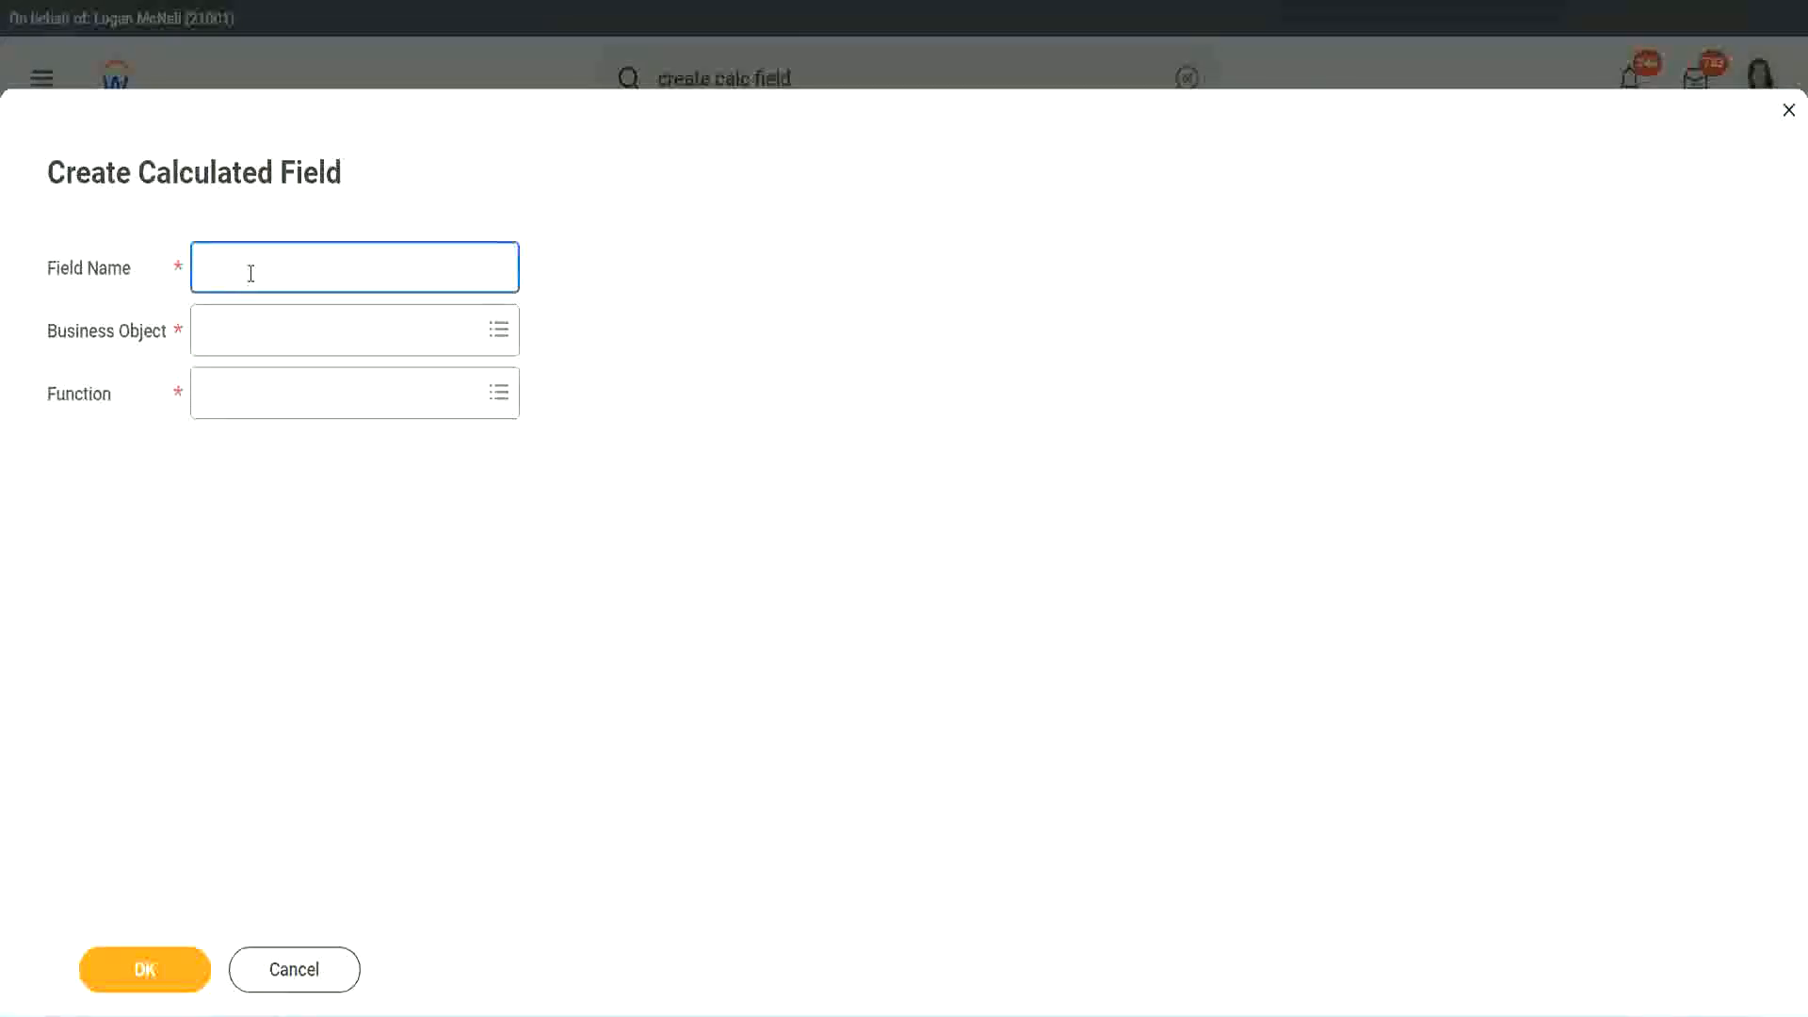
pyautogui.hotkey('ctrl', 'v')
pyautogui.doubleClick(306, 267)
pyautogui.write('Le')
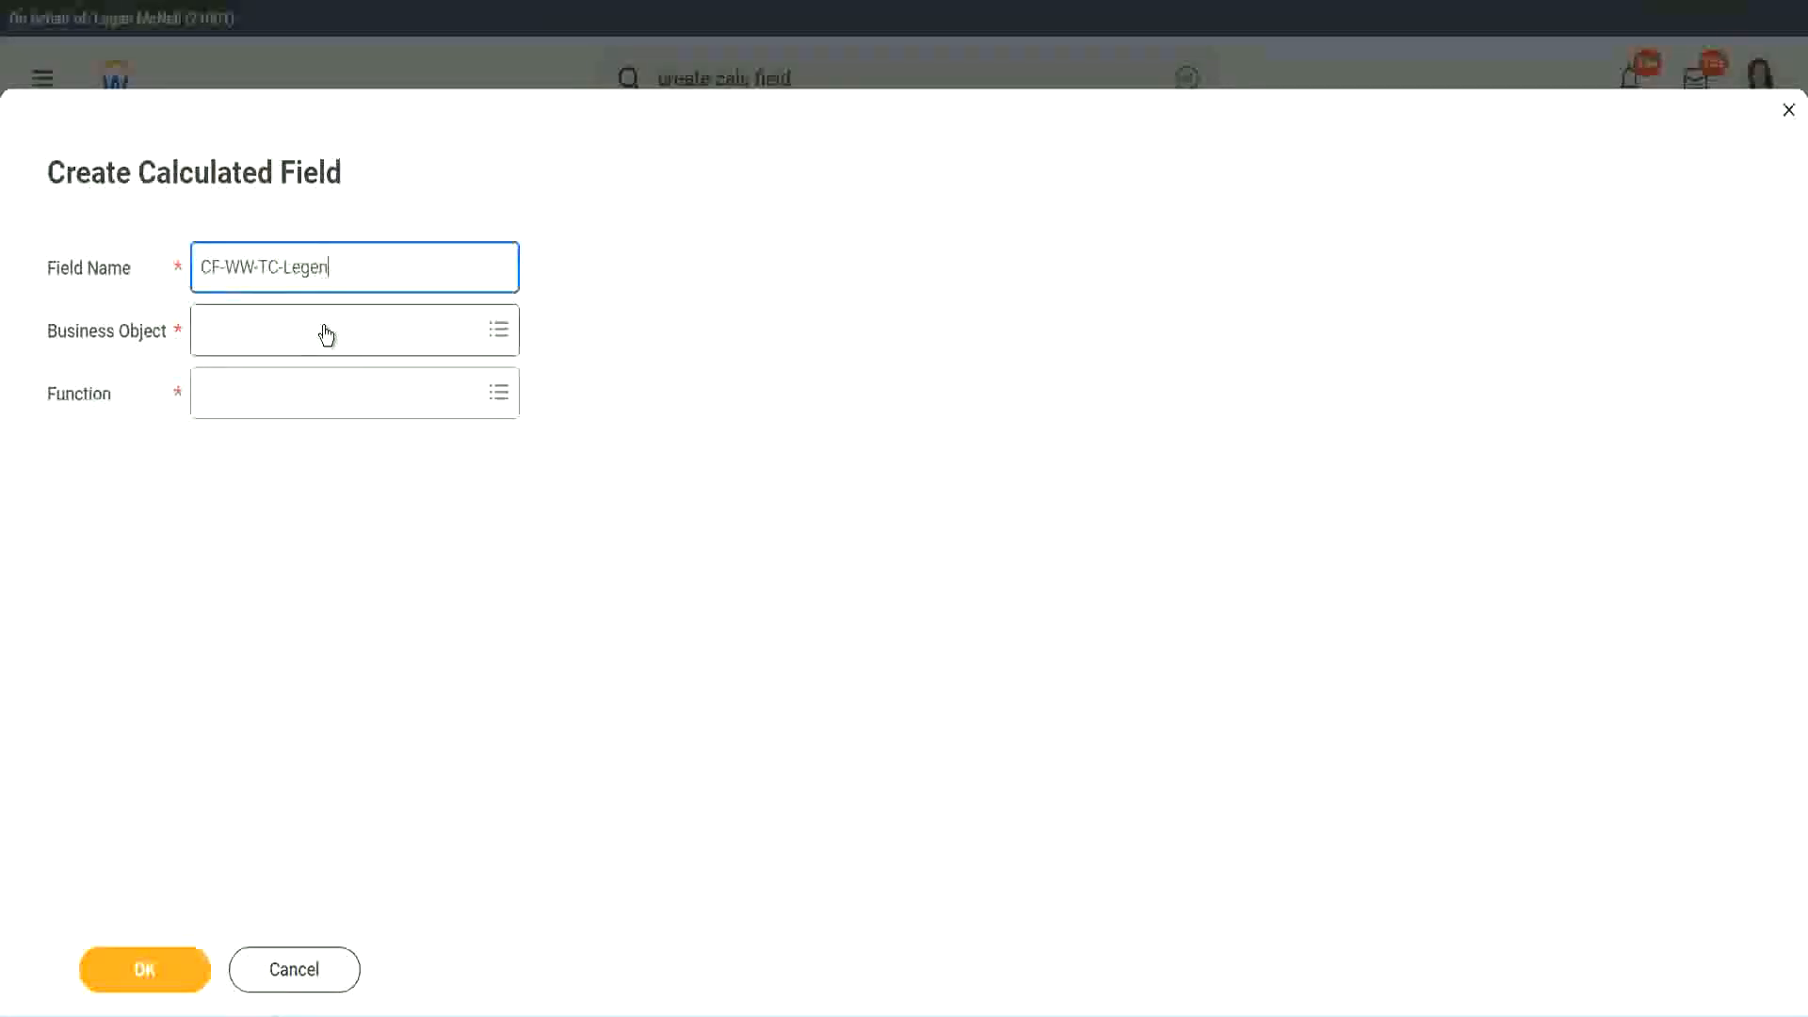
pyautogui.click(255, 343)
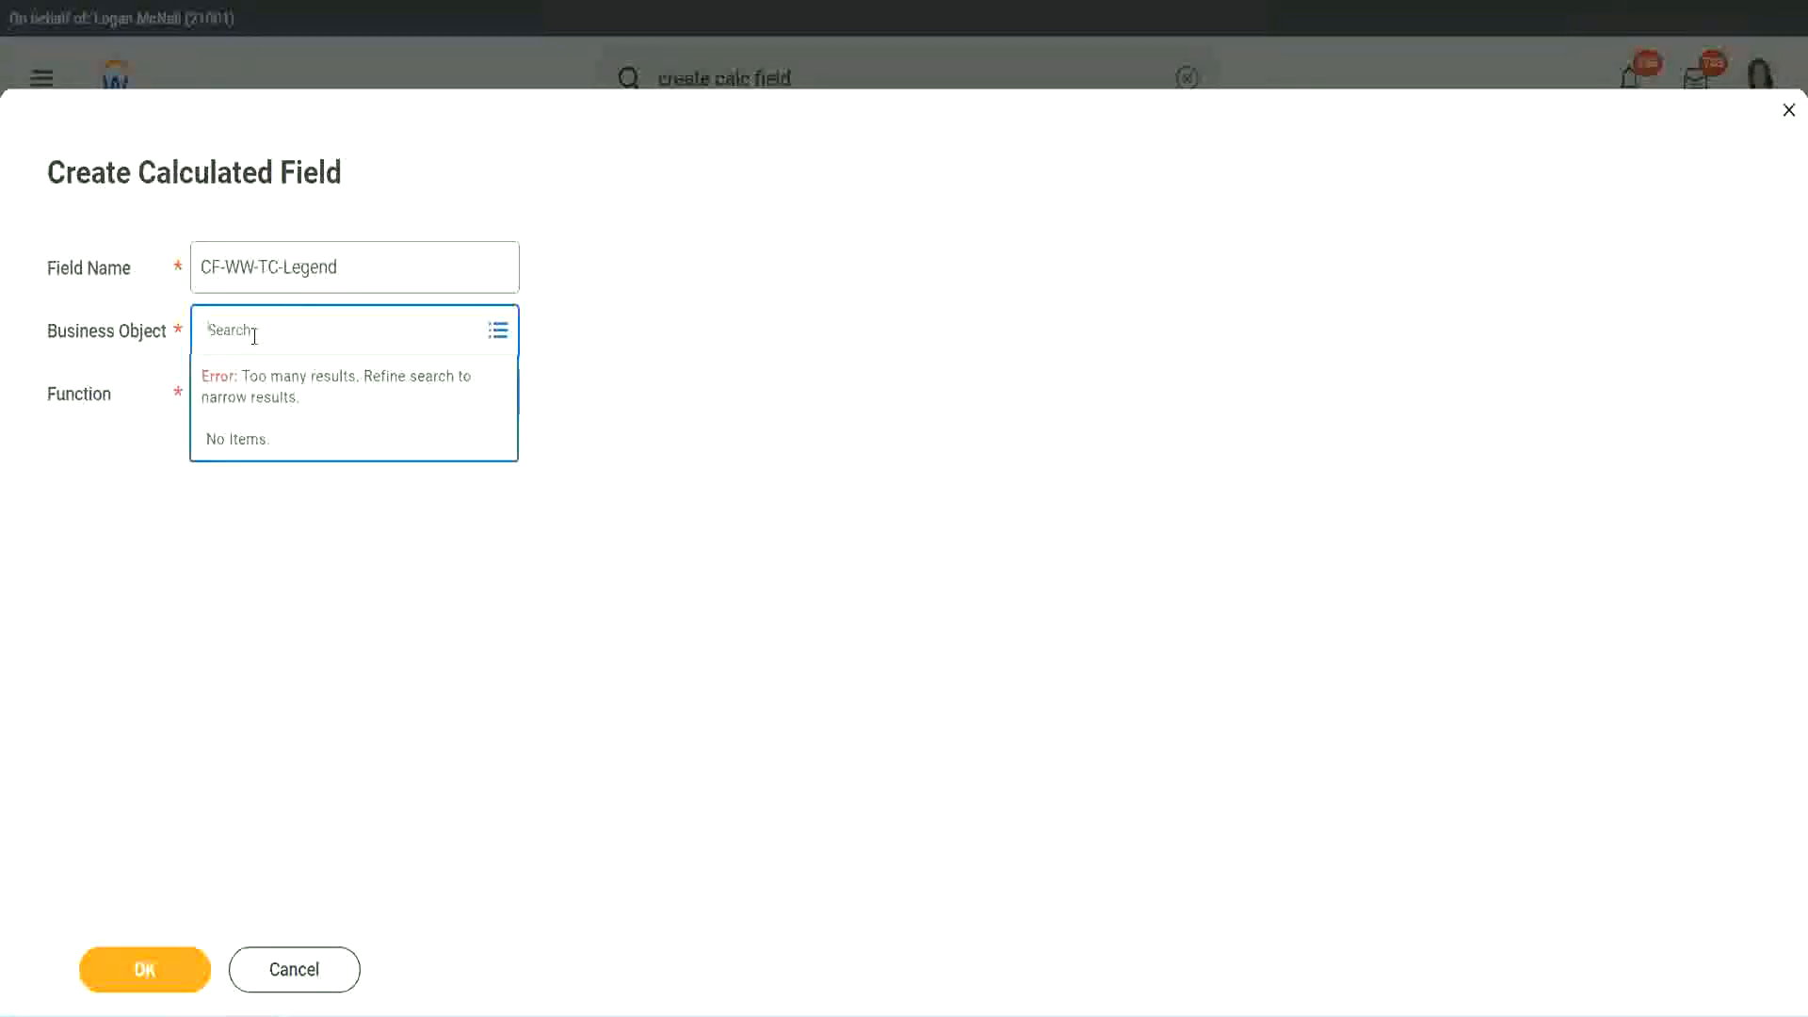
pyautogui.write('Global')
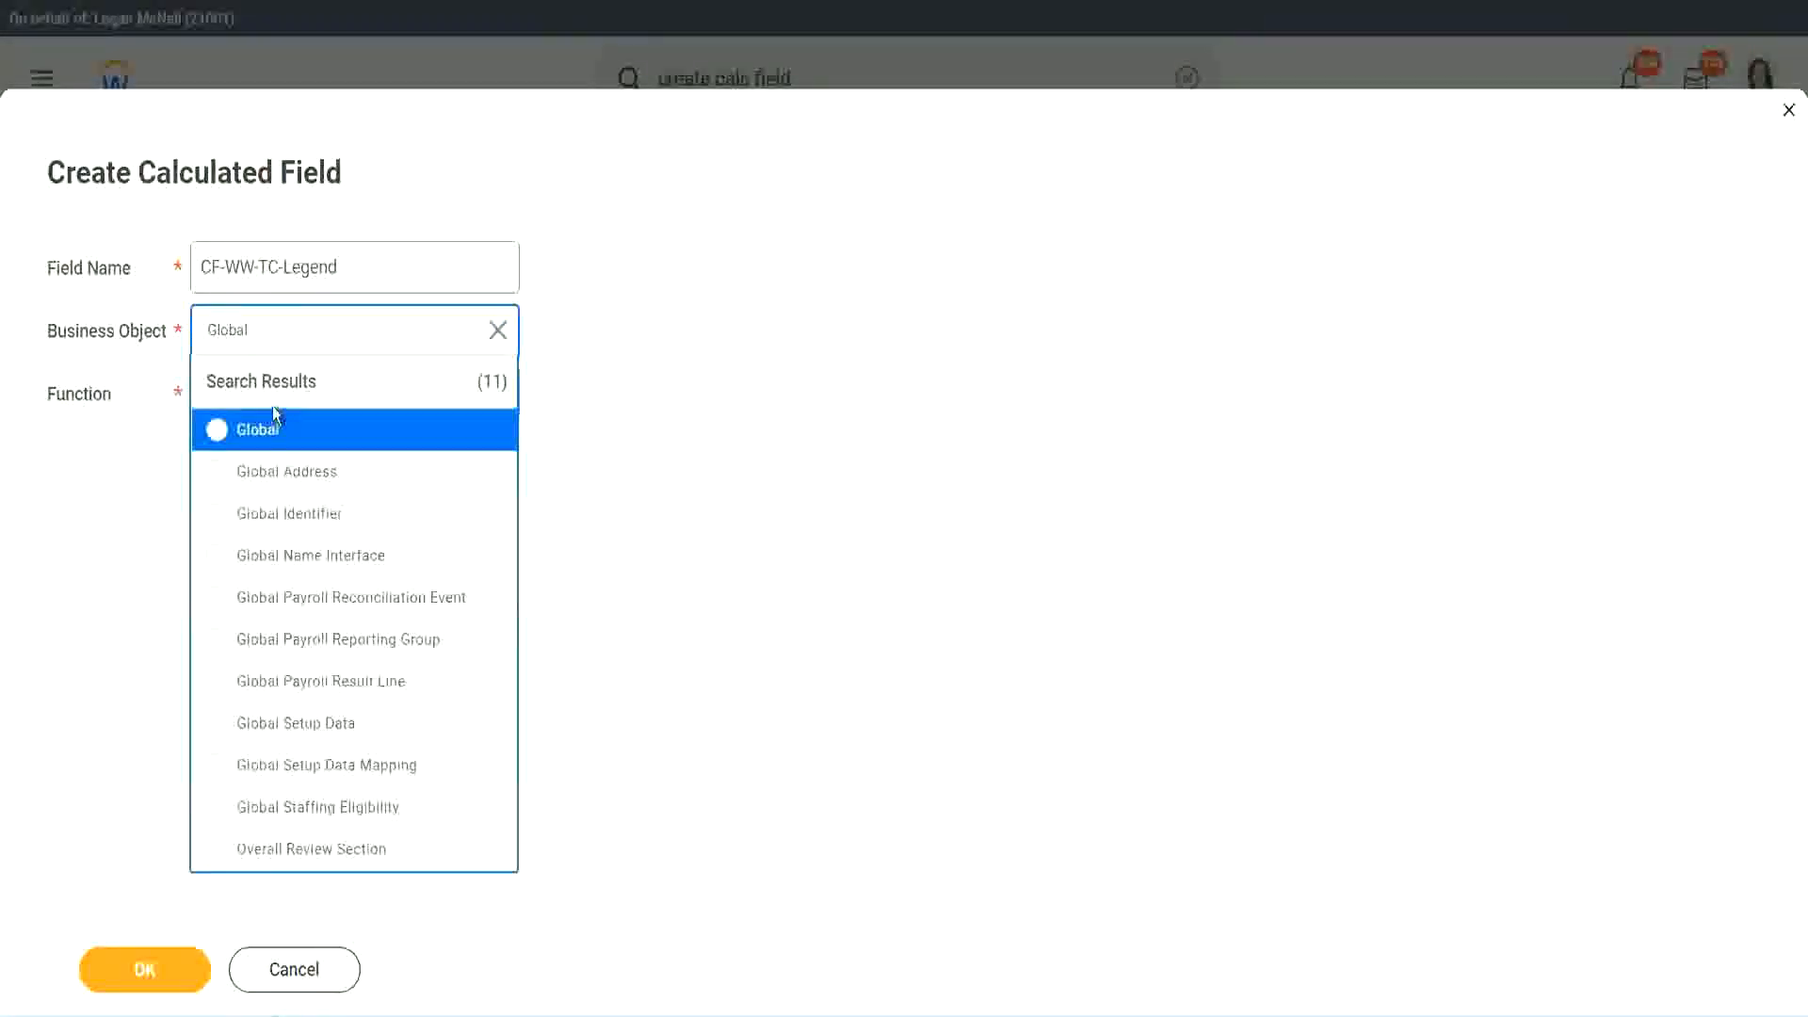
pyautogui.click(264, 427)
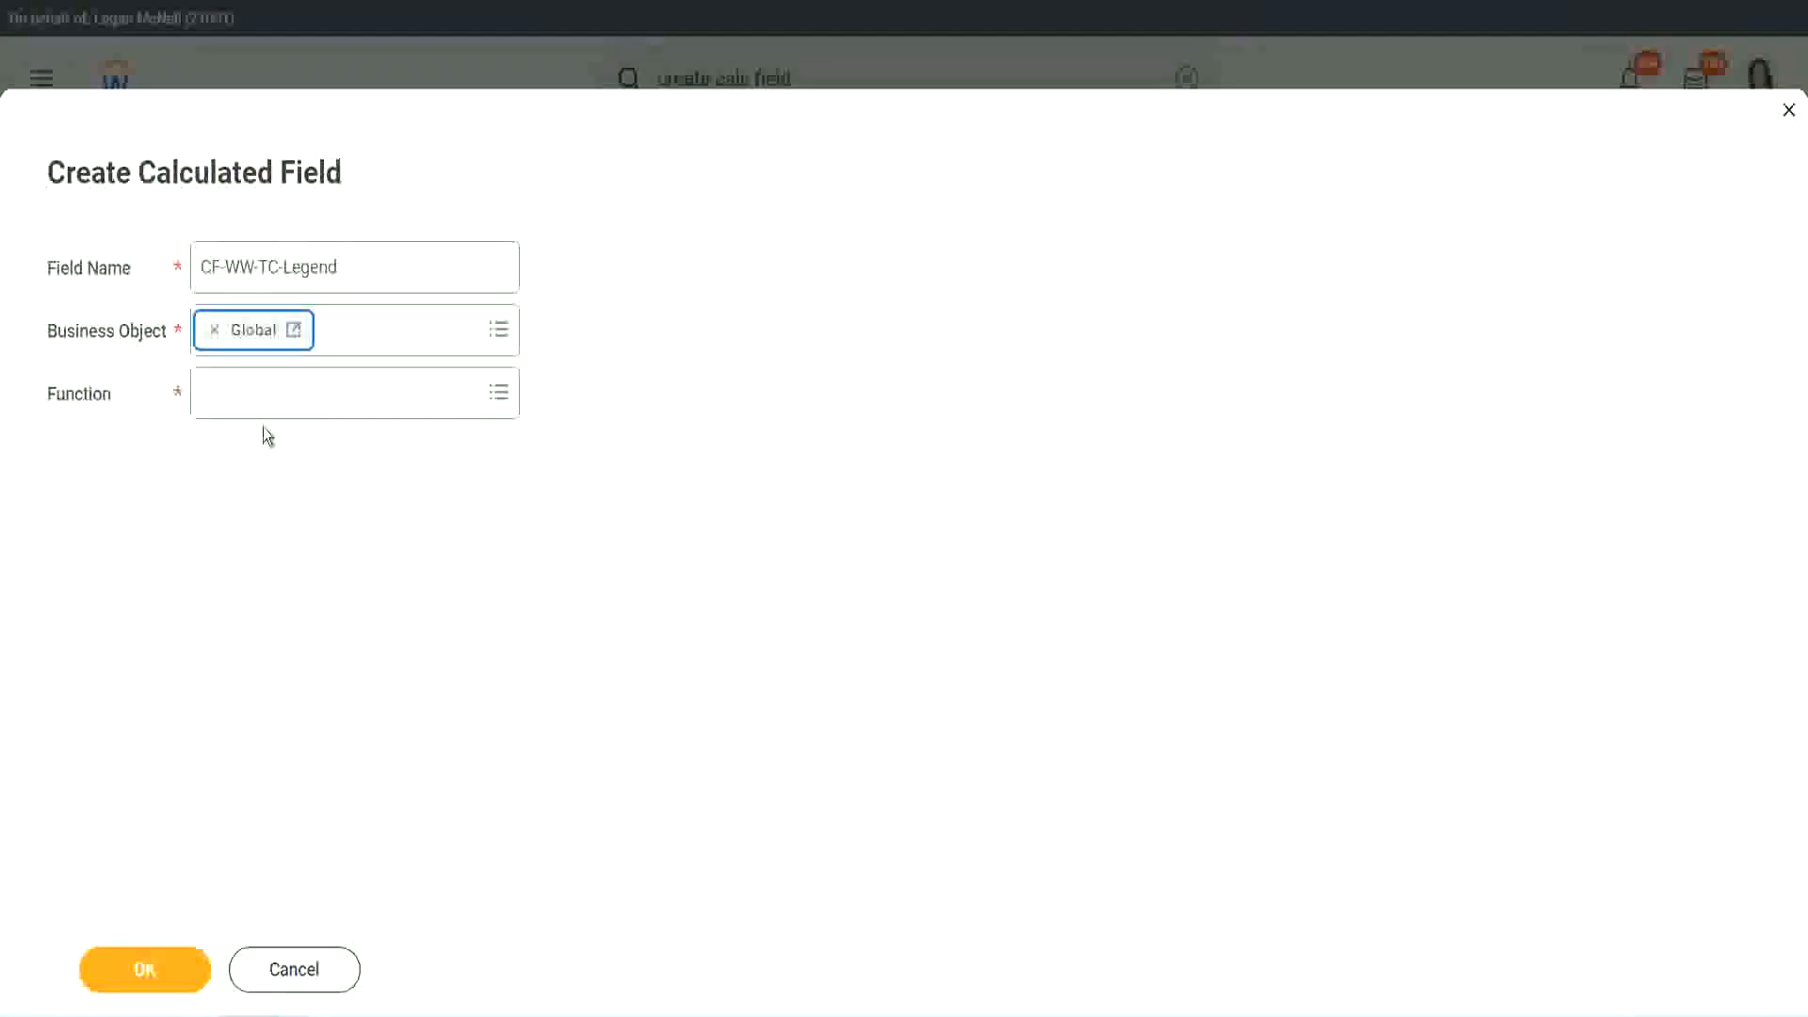
# - Set the function to Text Constant, enter Legend as the text constant and save the calculated field
pyautogui.click(261, 392)
pyautogui.write('tc')
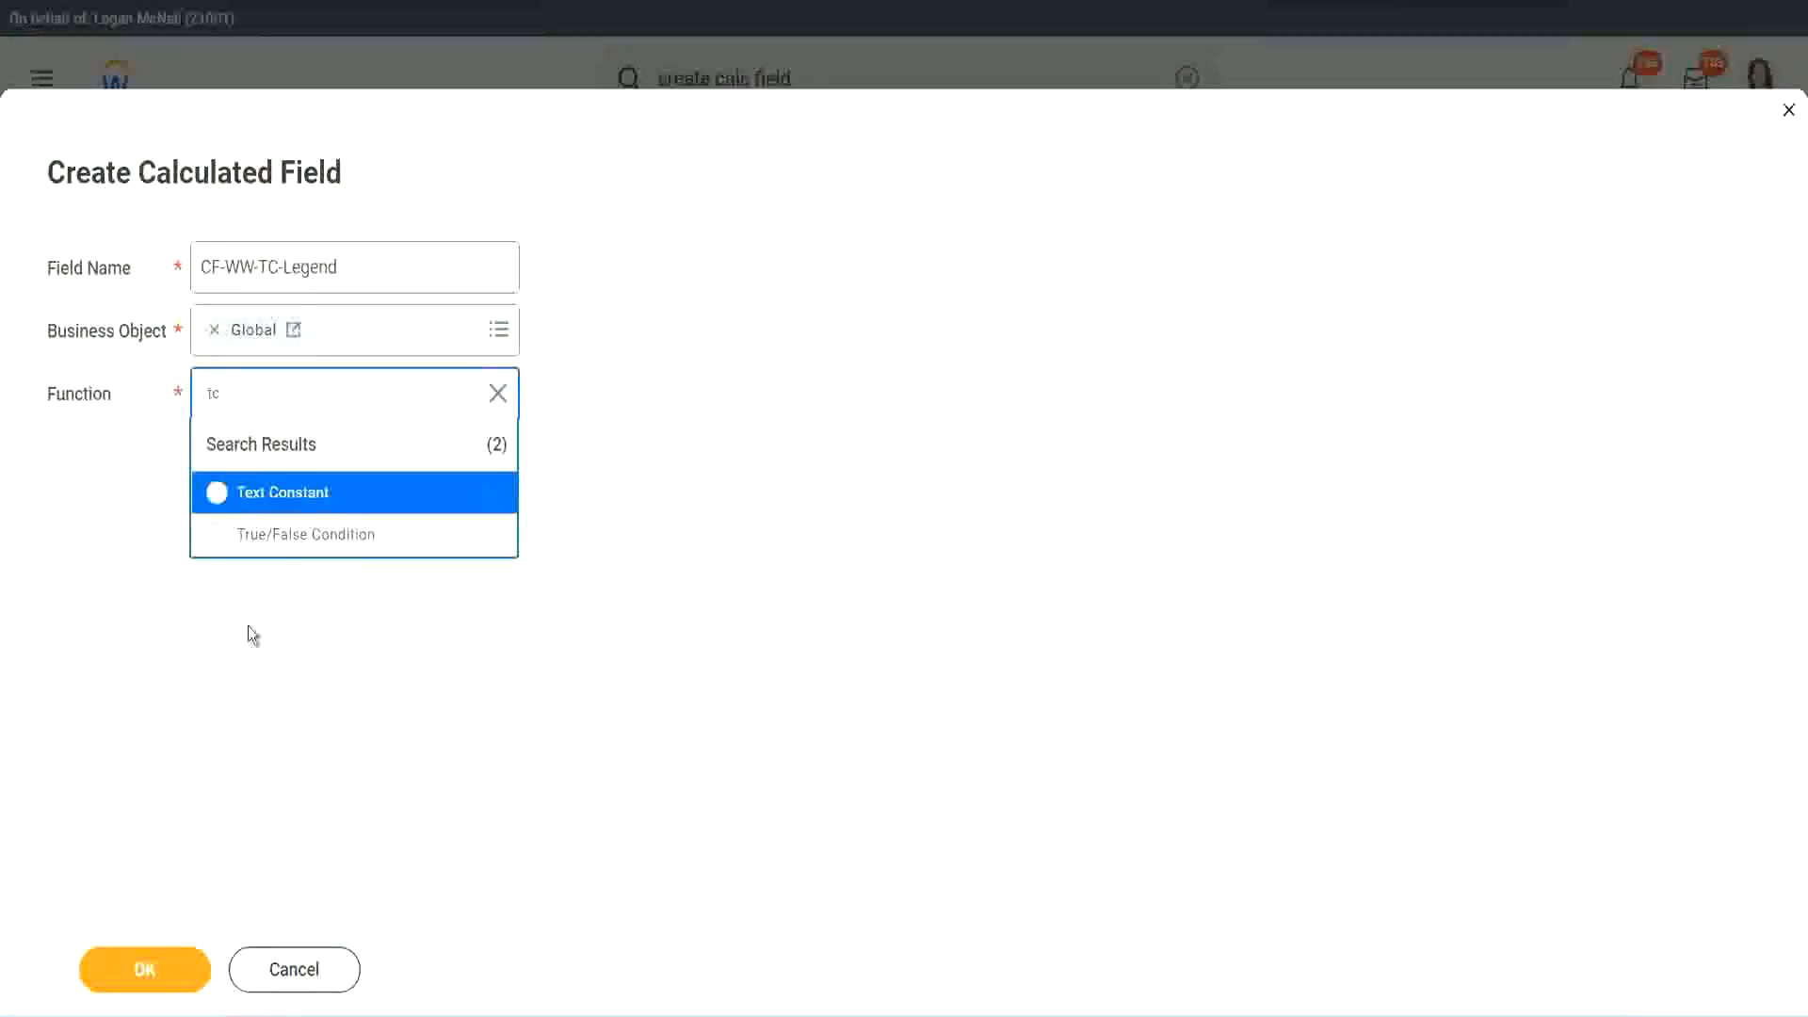
pyautogui.click(351, 500)
pyautogui.click(129, 971)
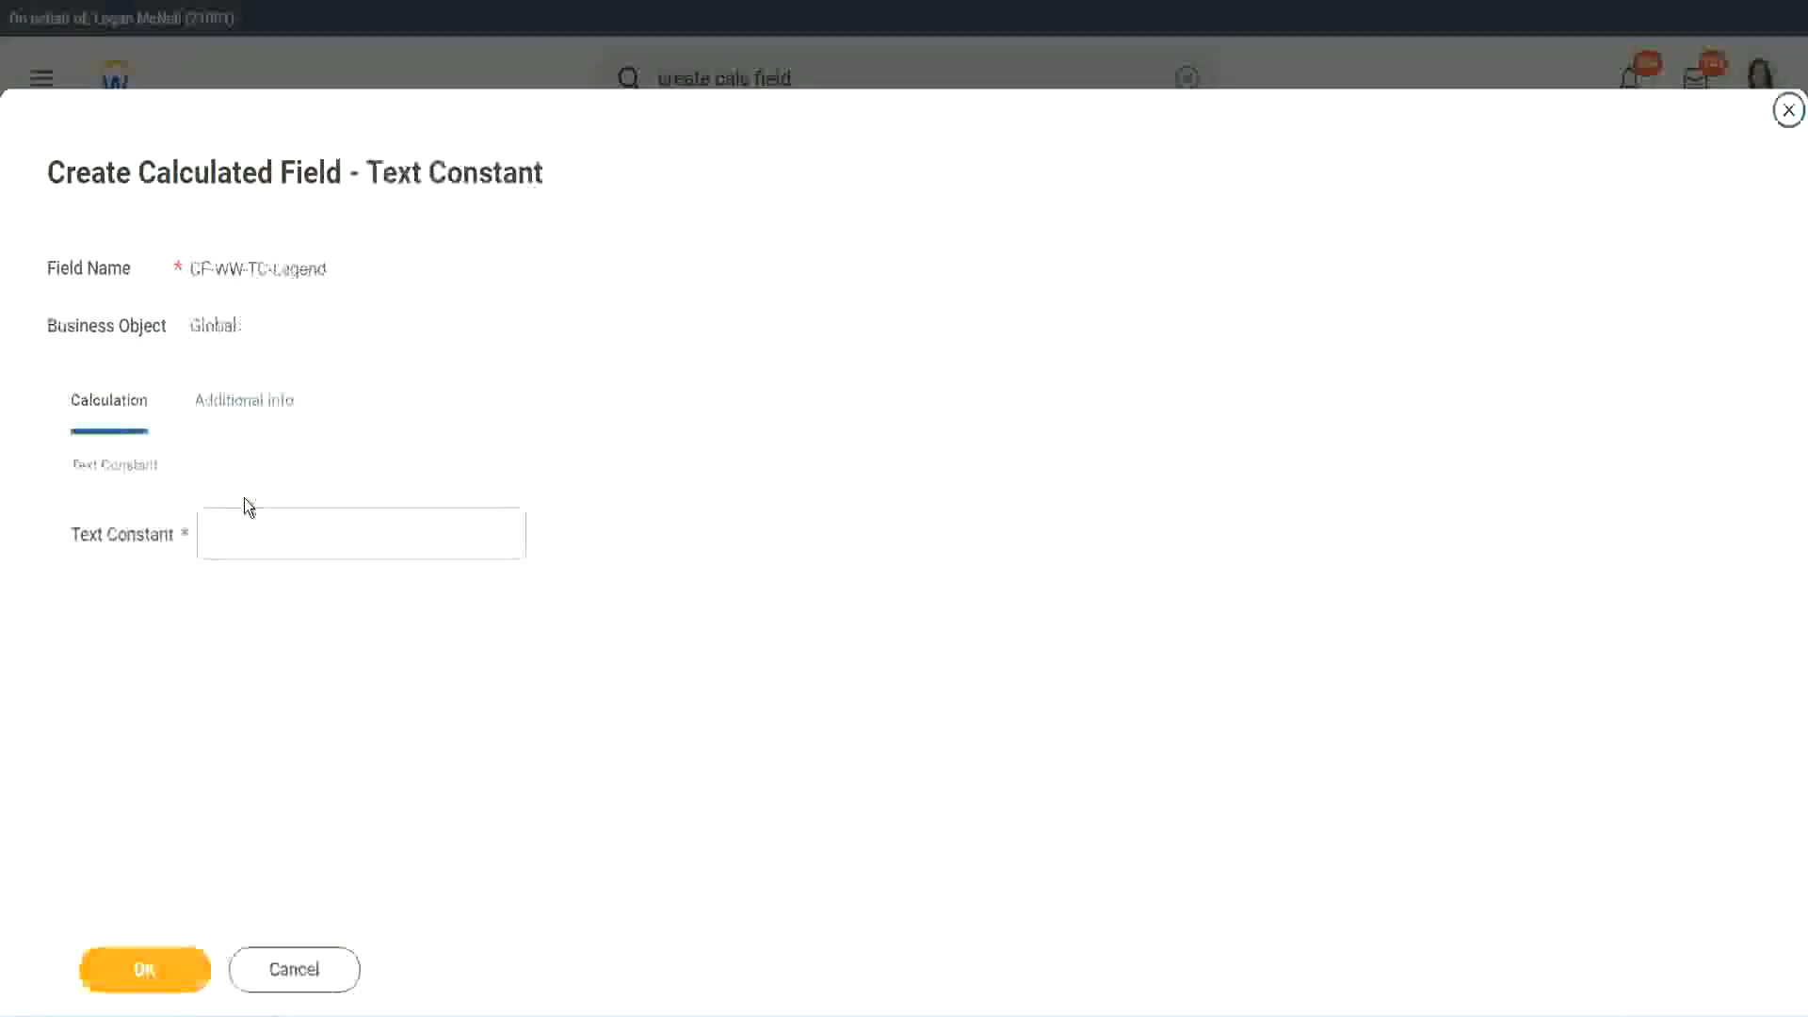
pyautogui.click(234, 535)
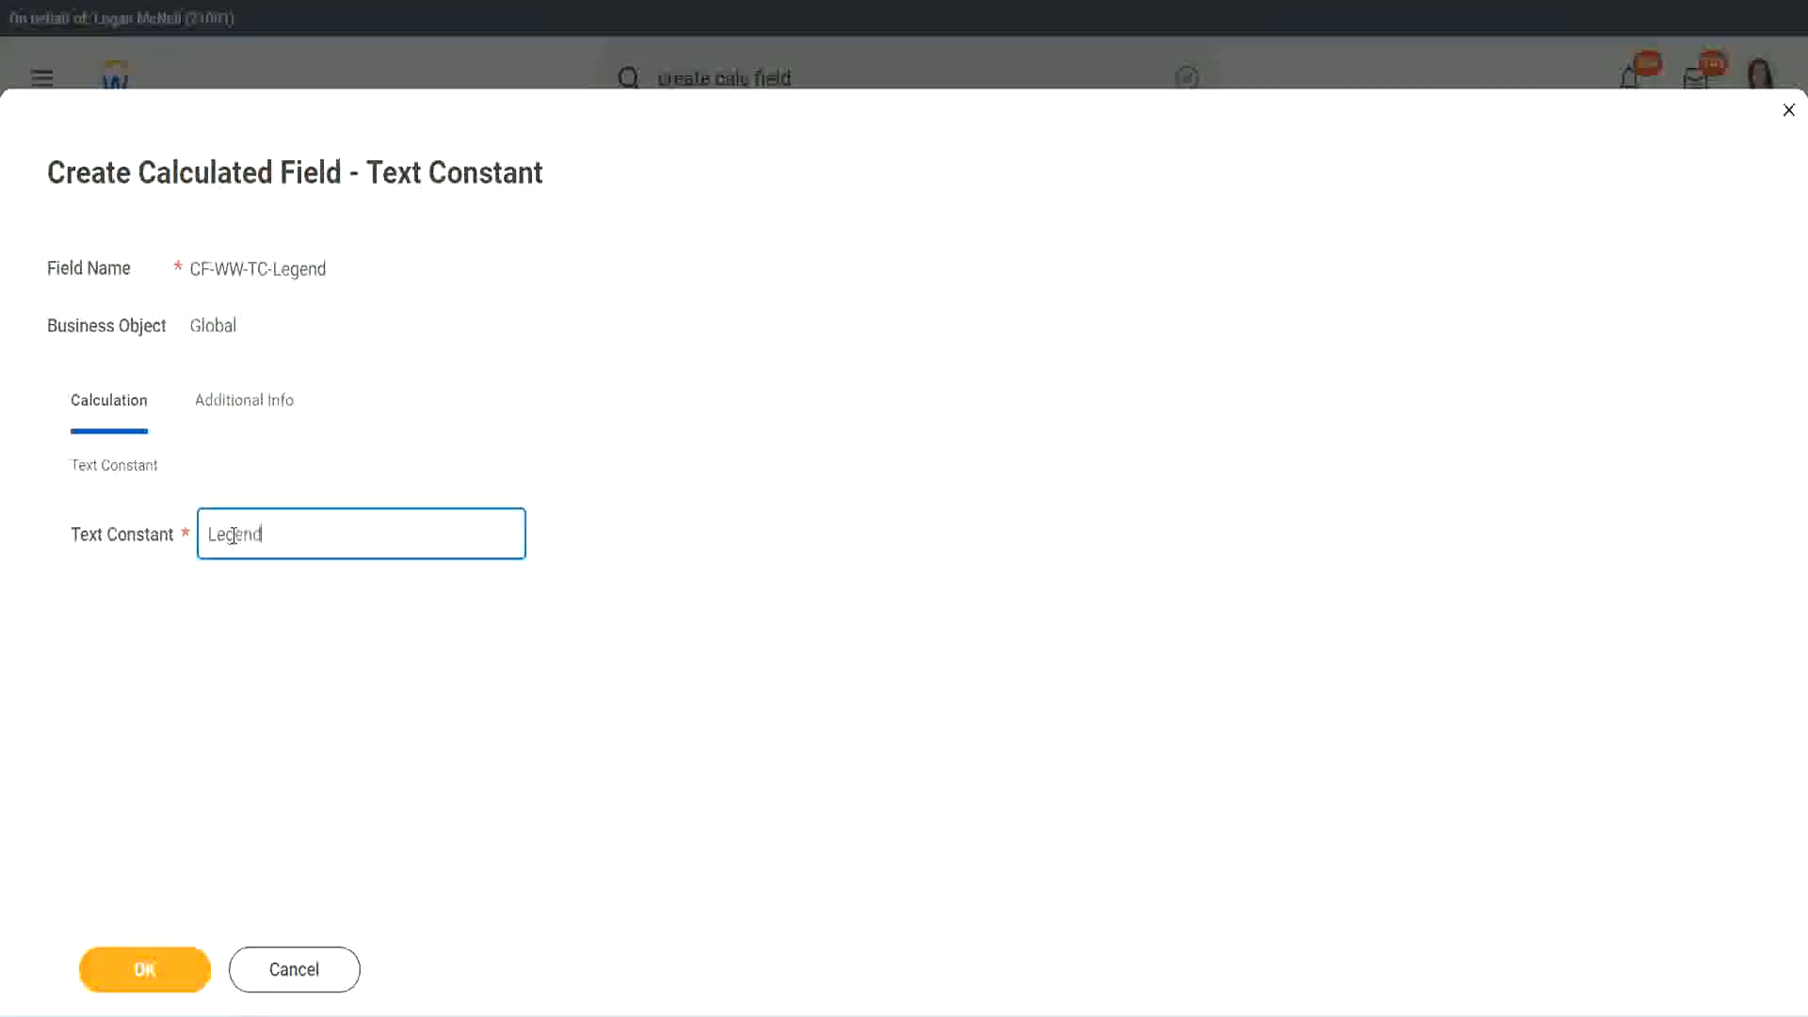
pyautogui.click(155, 970)
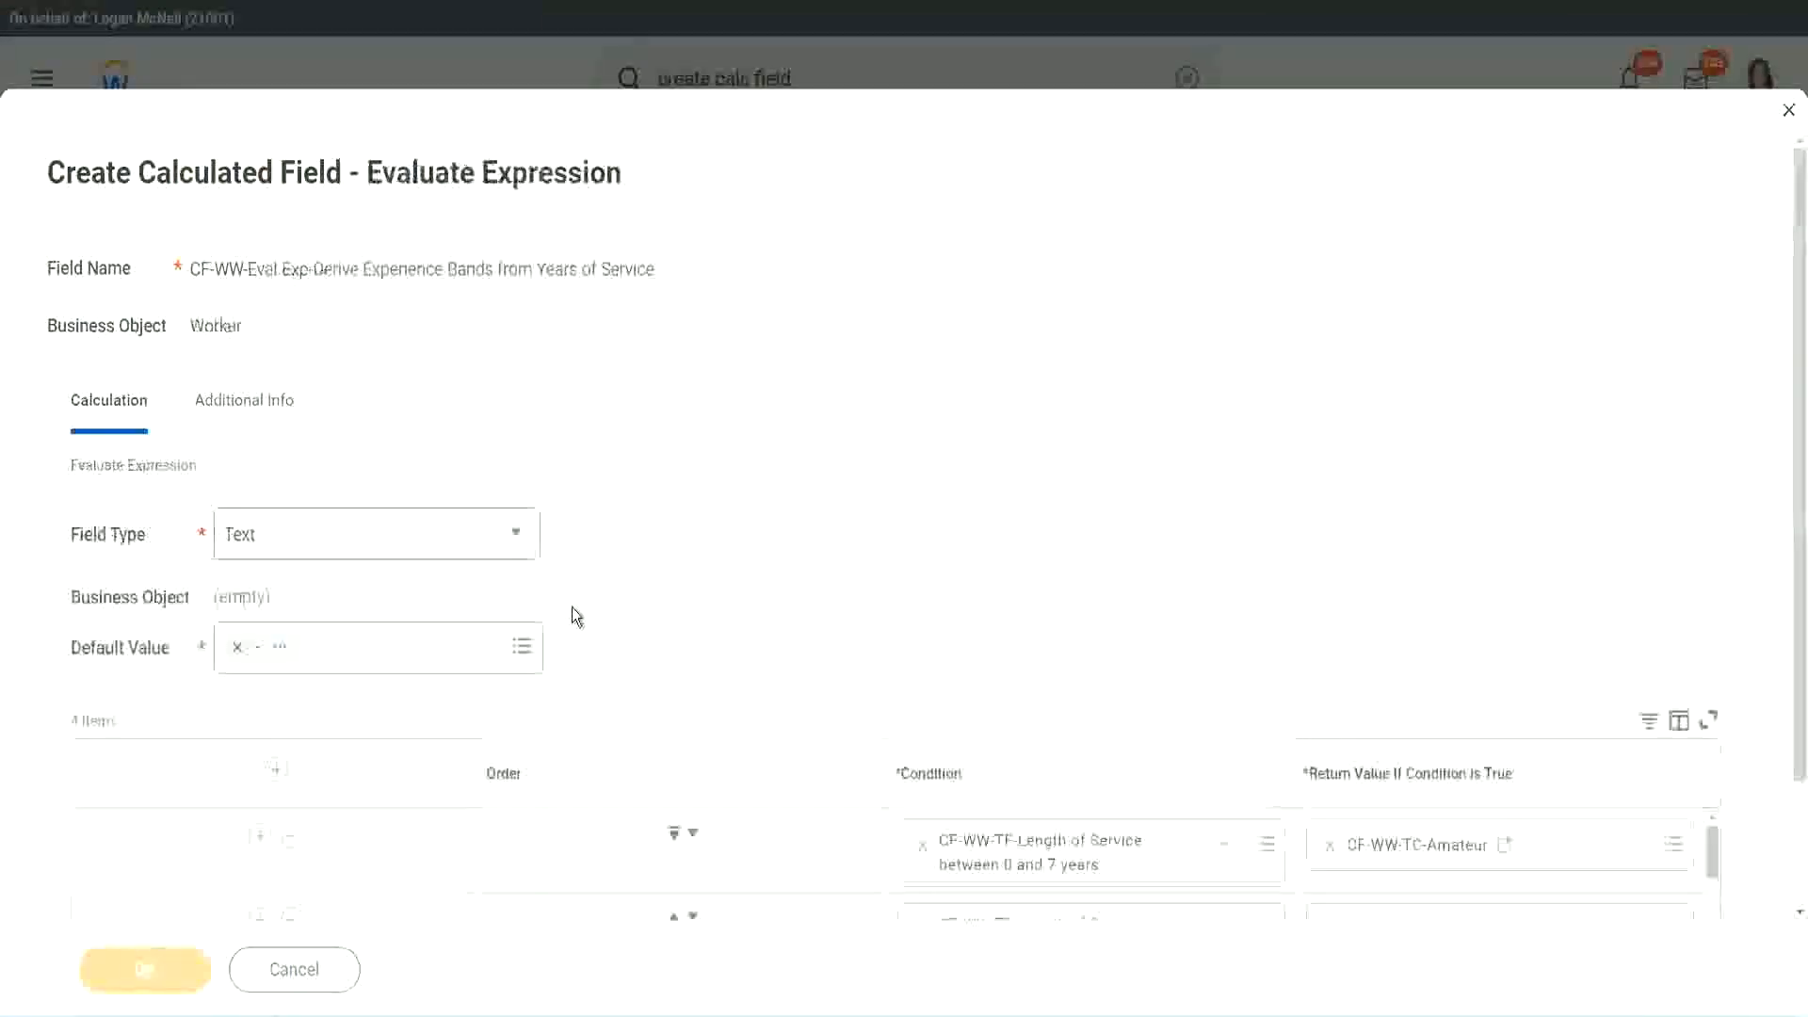
# - Review the conditions with their return values and save the Evaluate Expression calculated field
pyautogui.scroll(-3, 957, 499)
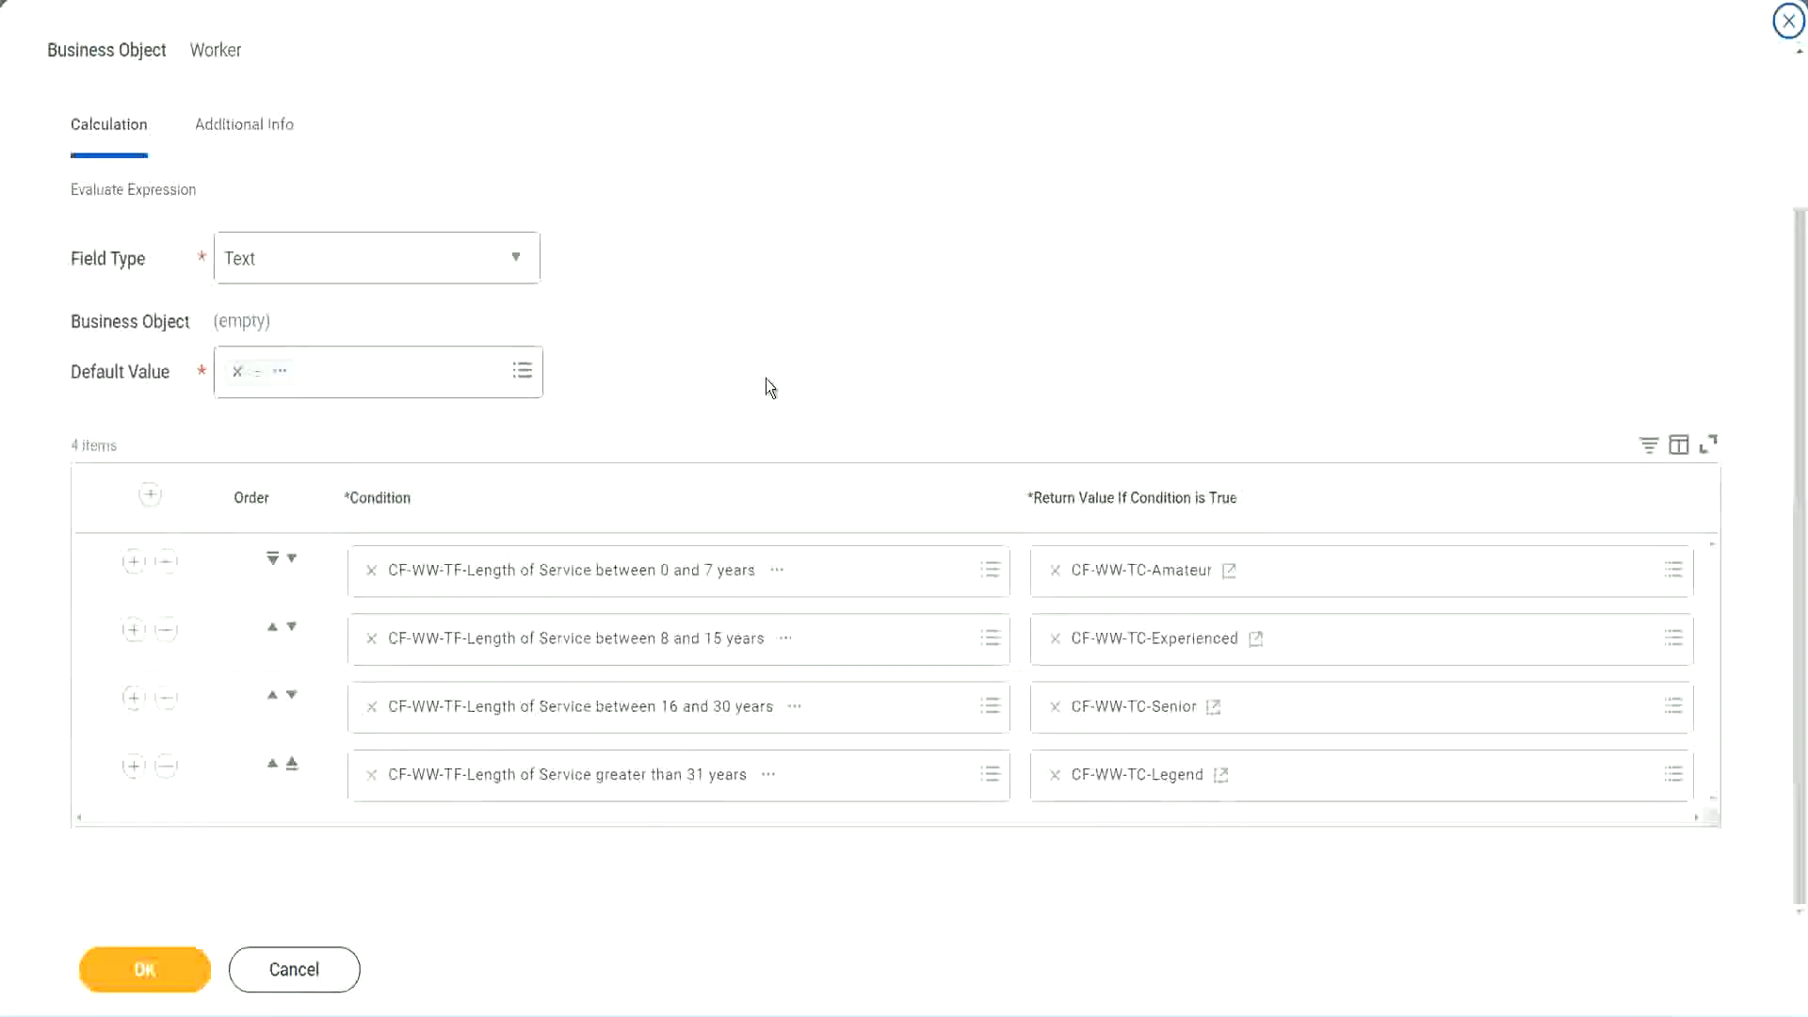
pyautogui.scroll(3, 767, 381)
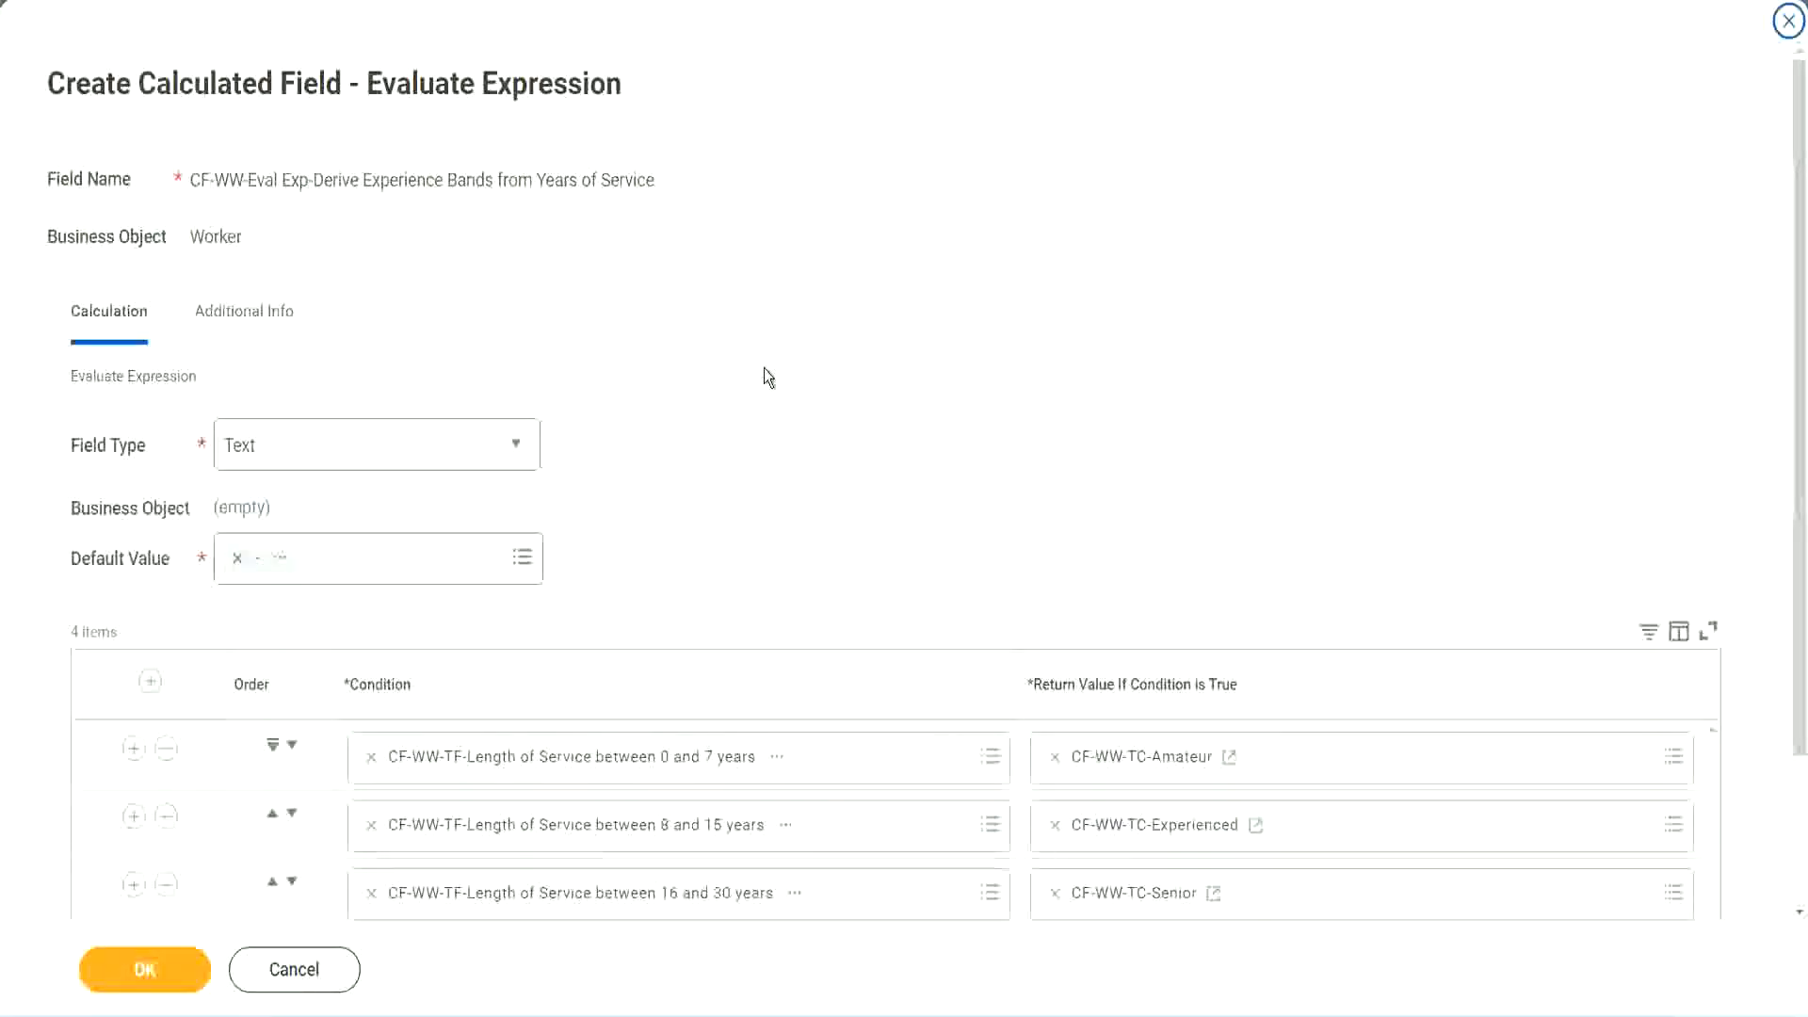
pyautogui.scroll(-3, 765, 369)
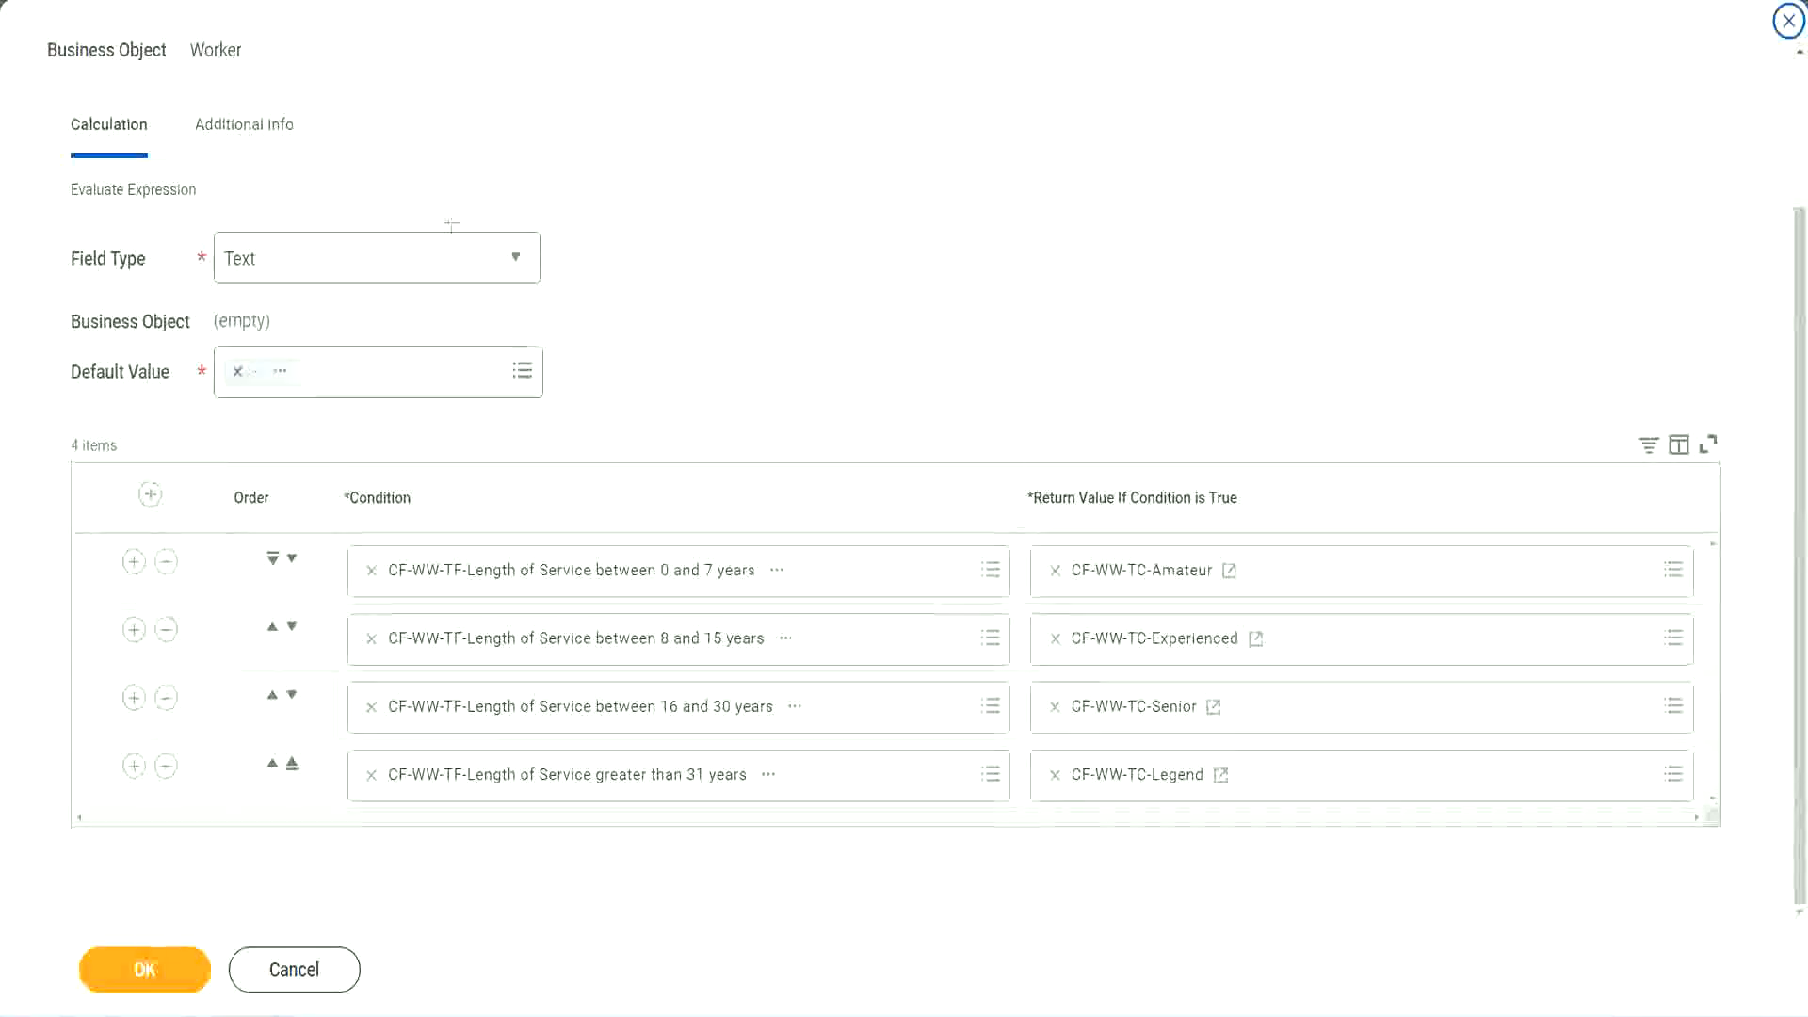
pyautogui.moveTo(1158, 266); pyautogui.dragTo(1173, 452)
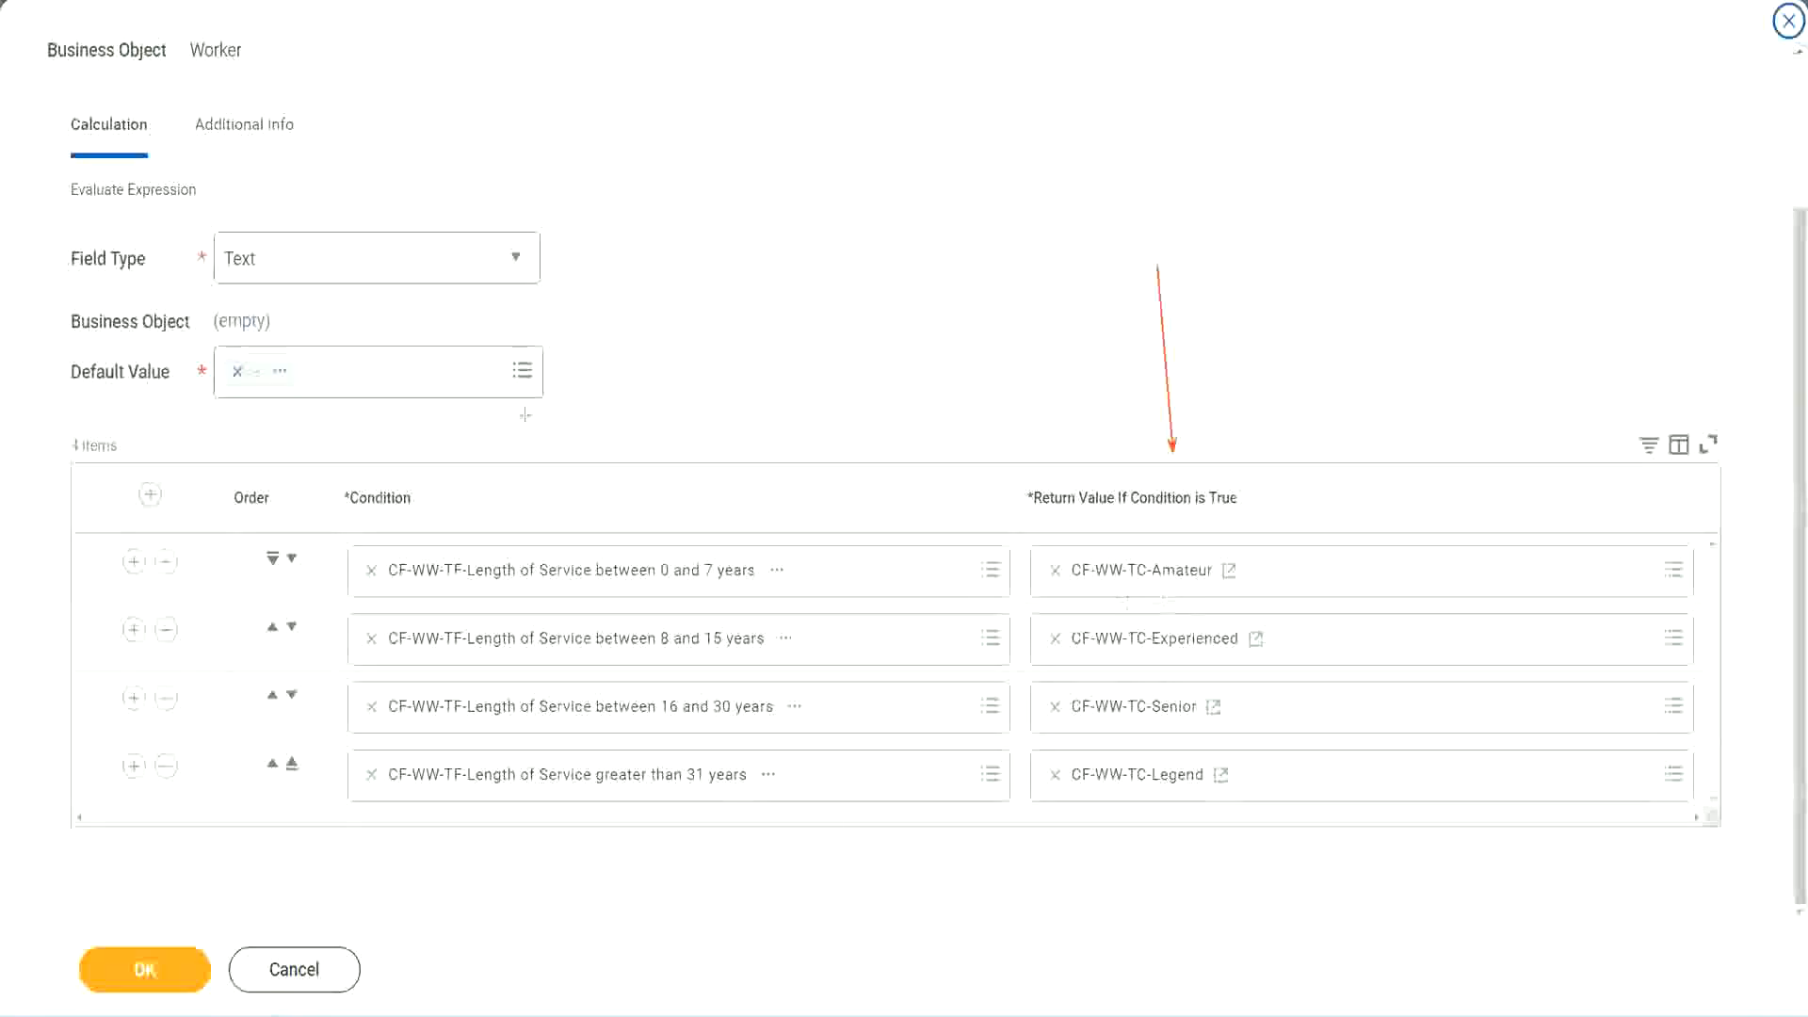
pyautogui.moveTo(224, 162); pyautogui.dragTo(232, 227)
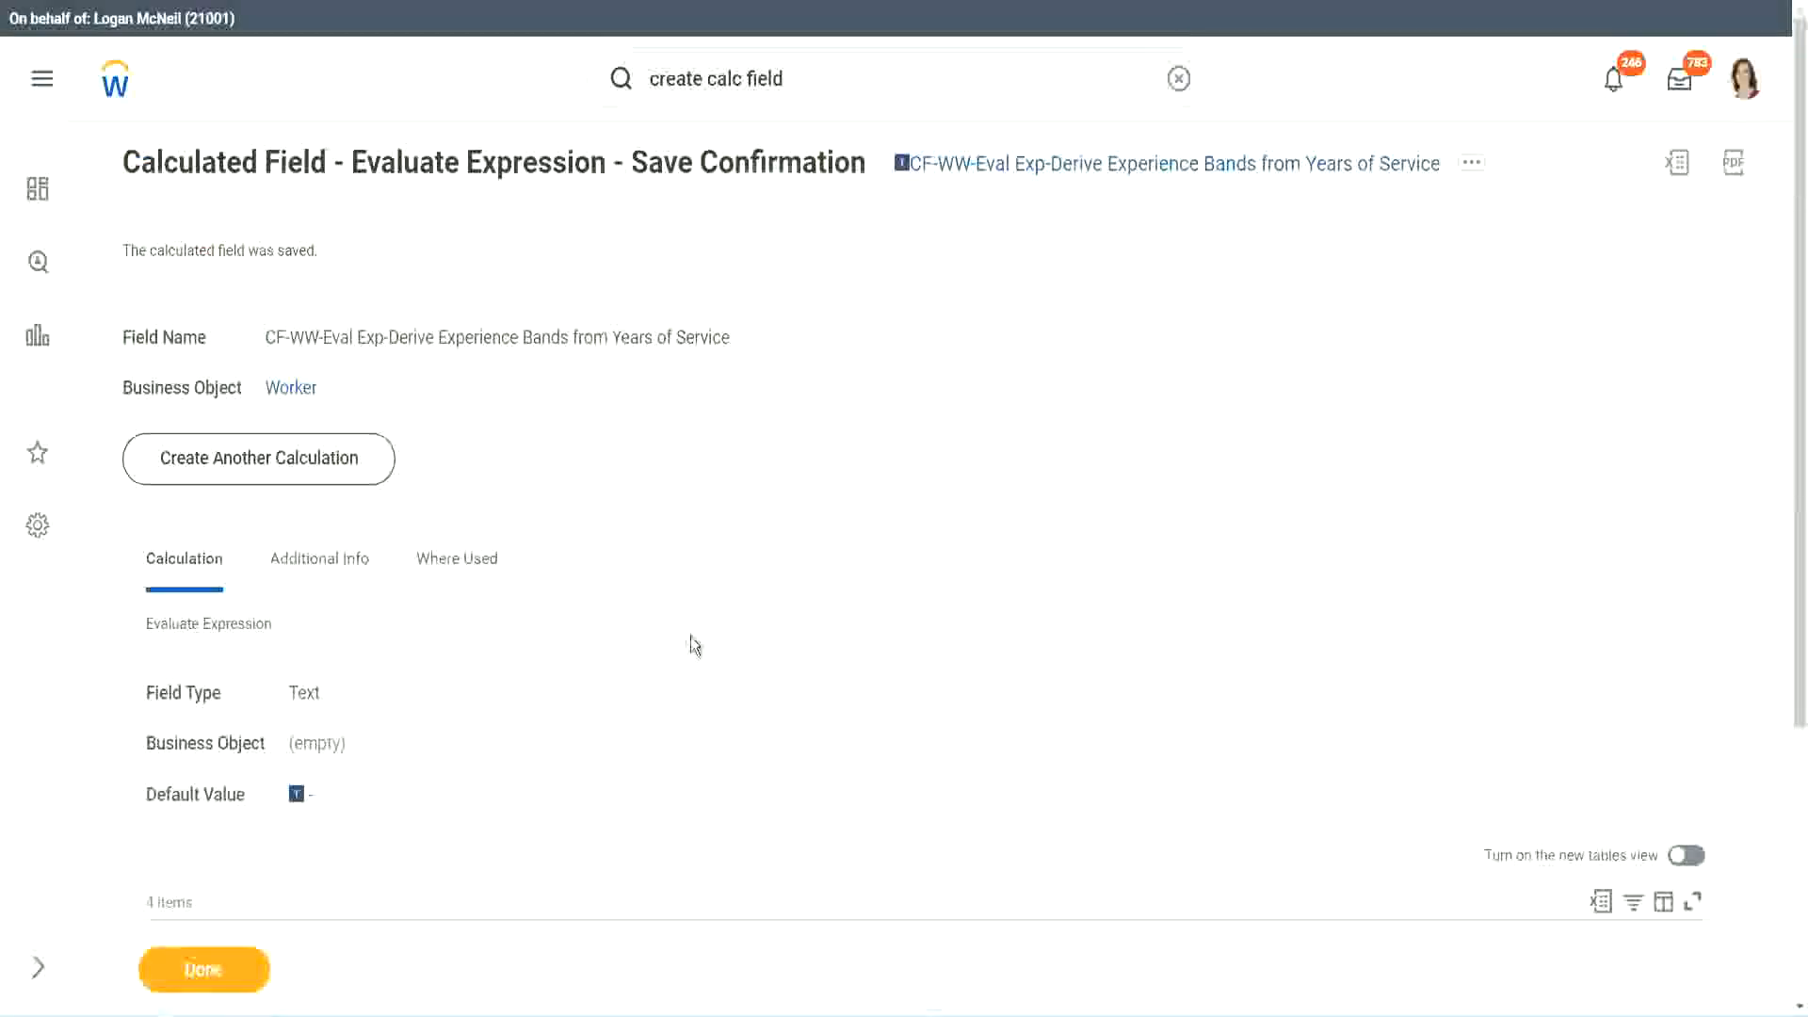
# - Check the saved Evaluate Expression field's conditions and copy the calculated field's name
pyautogui.scroll(-4, 694, 637)
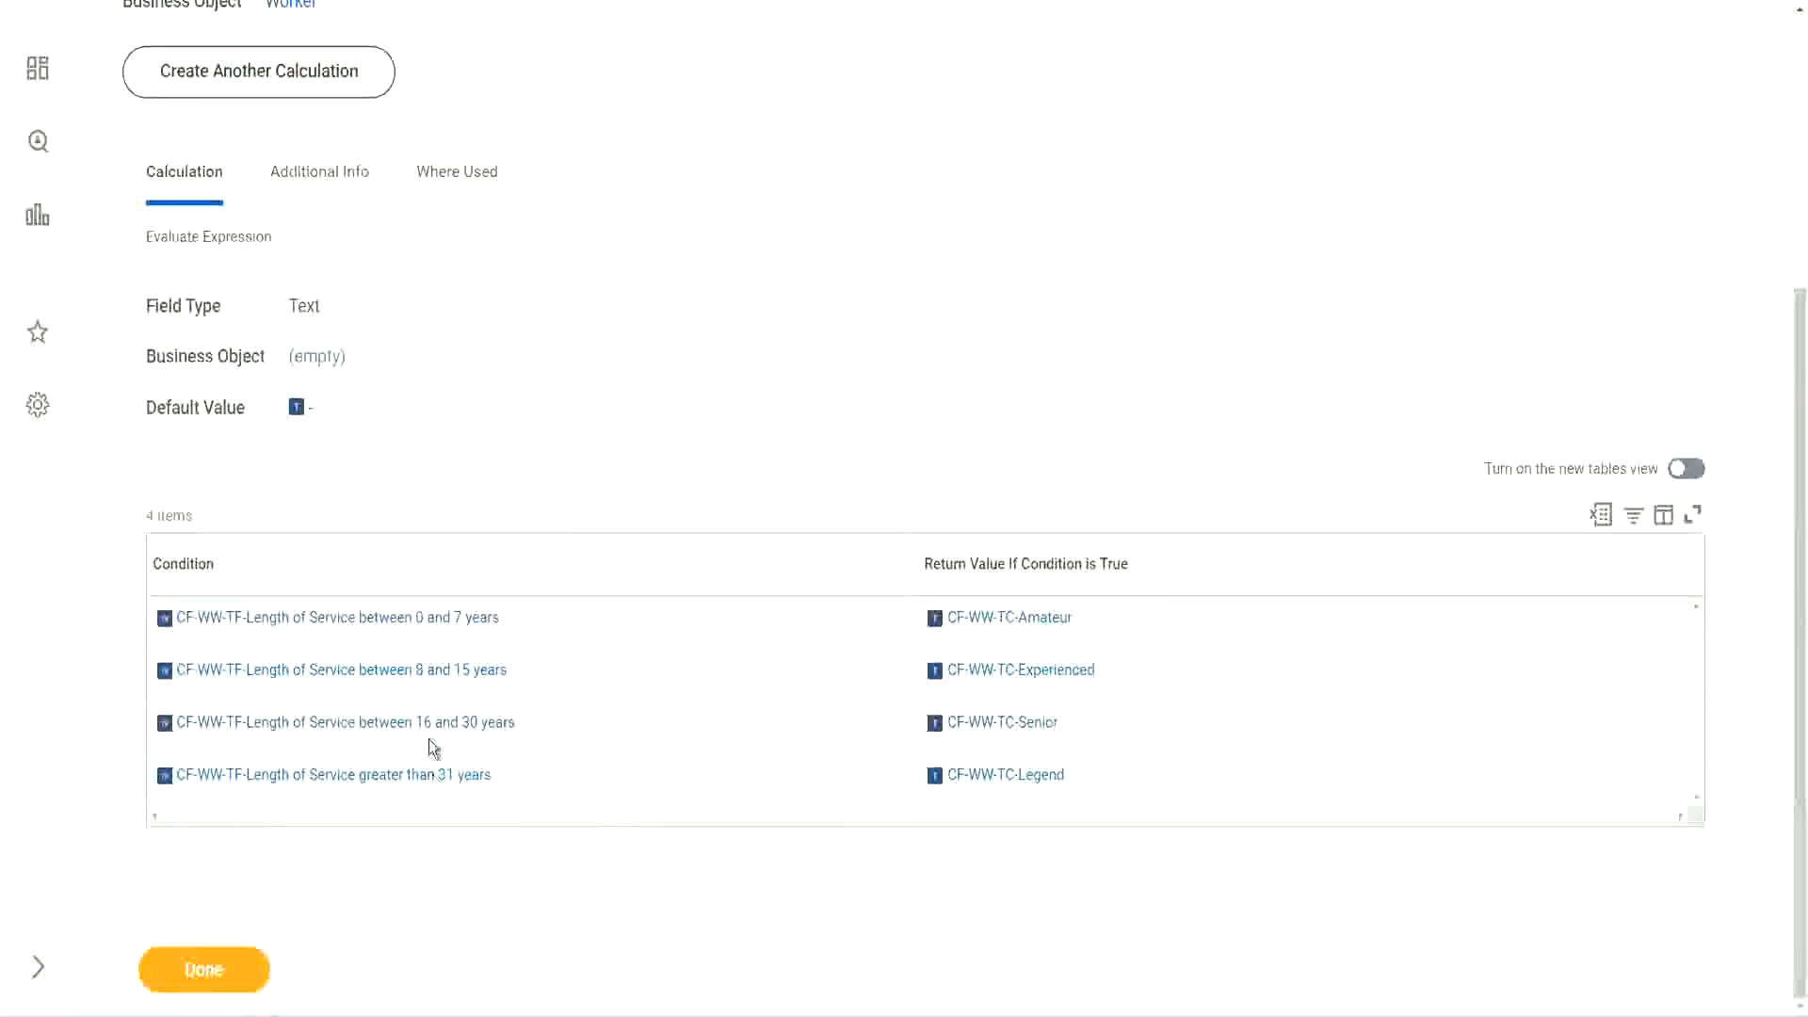
pyautogui.scroll(4, 874, 300)
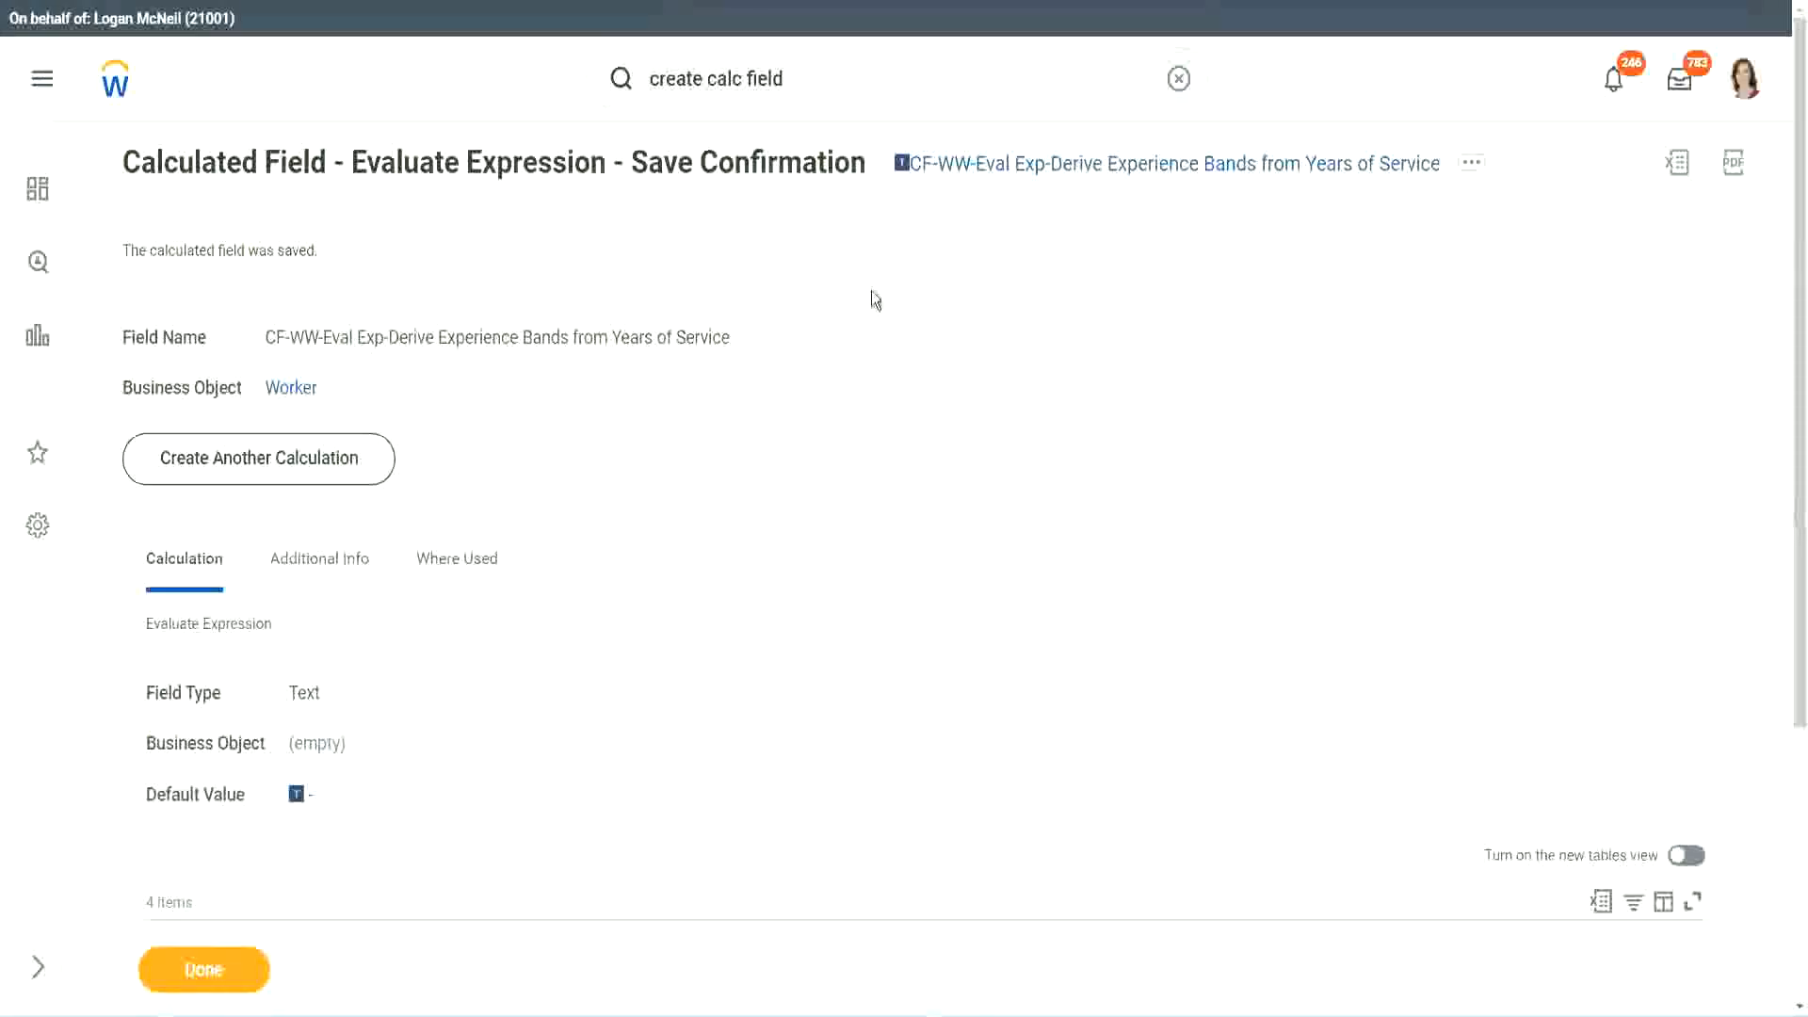
pyautogui.rightClick(1061, 175)
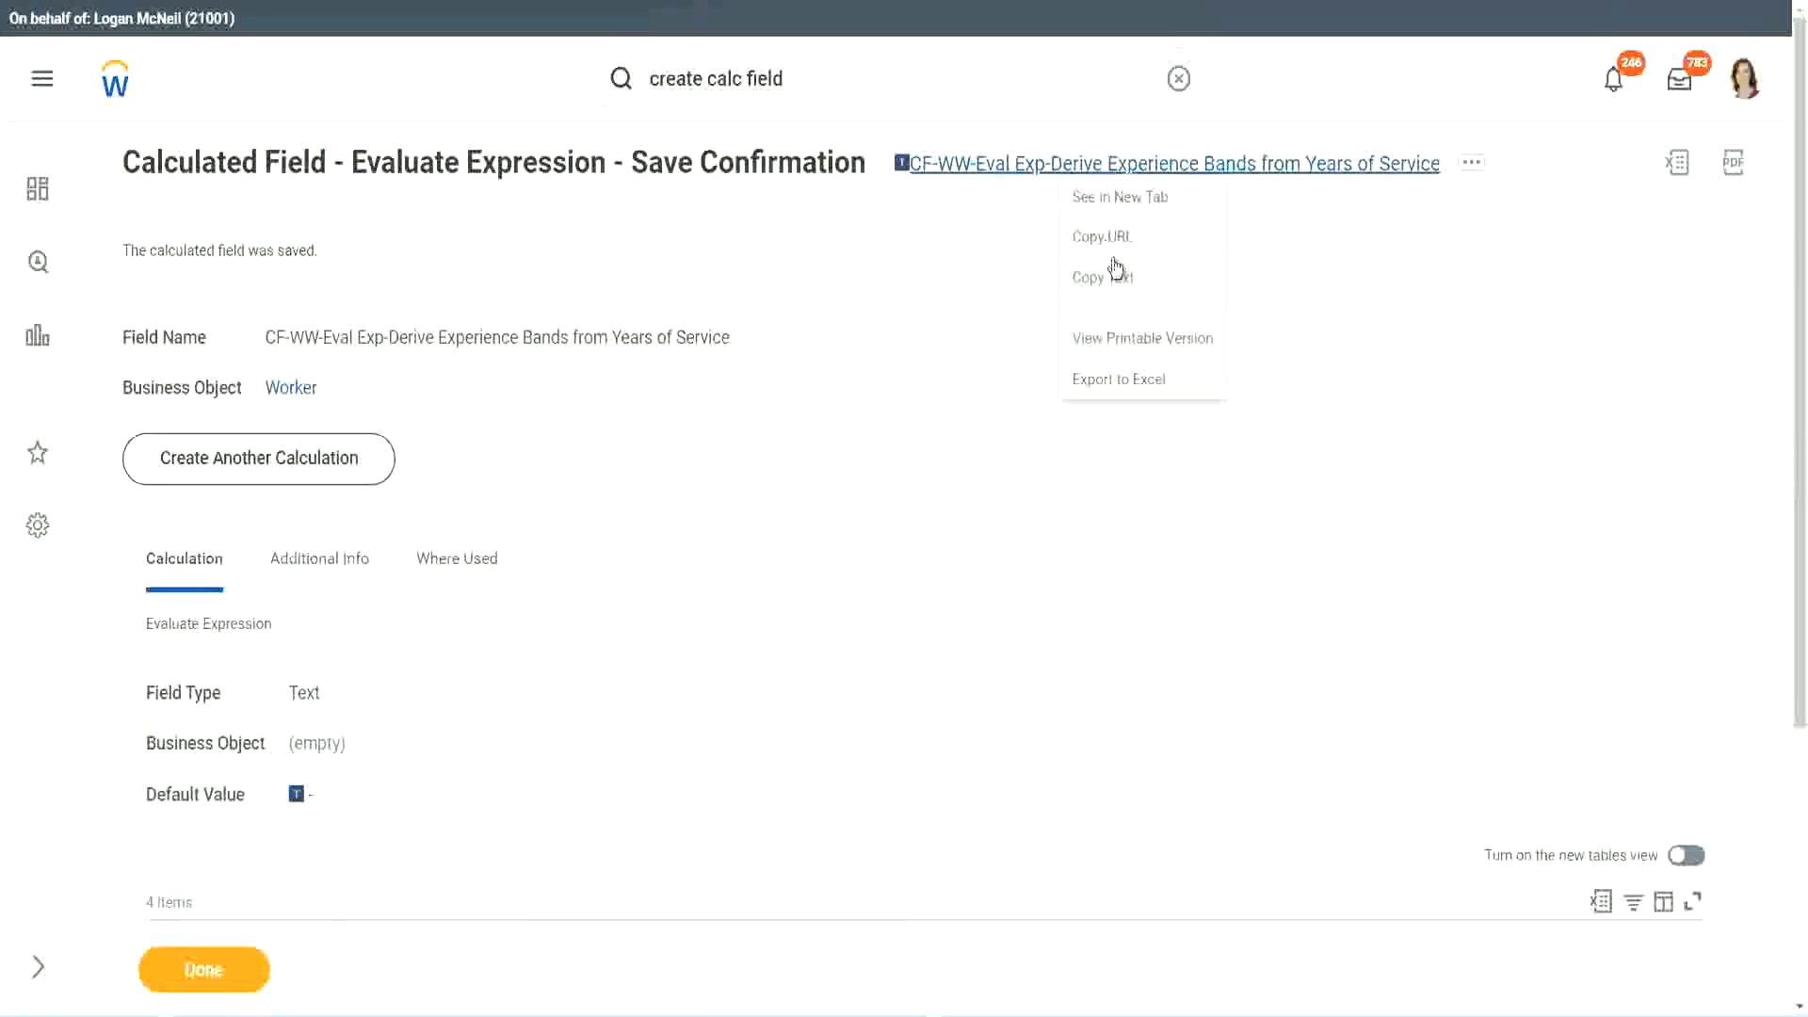
pyautogui.click(1114, 296)
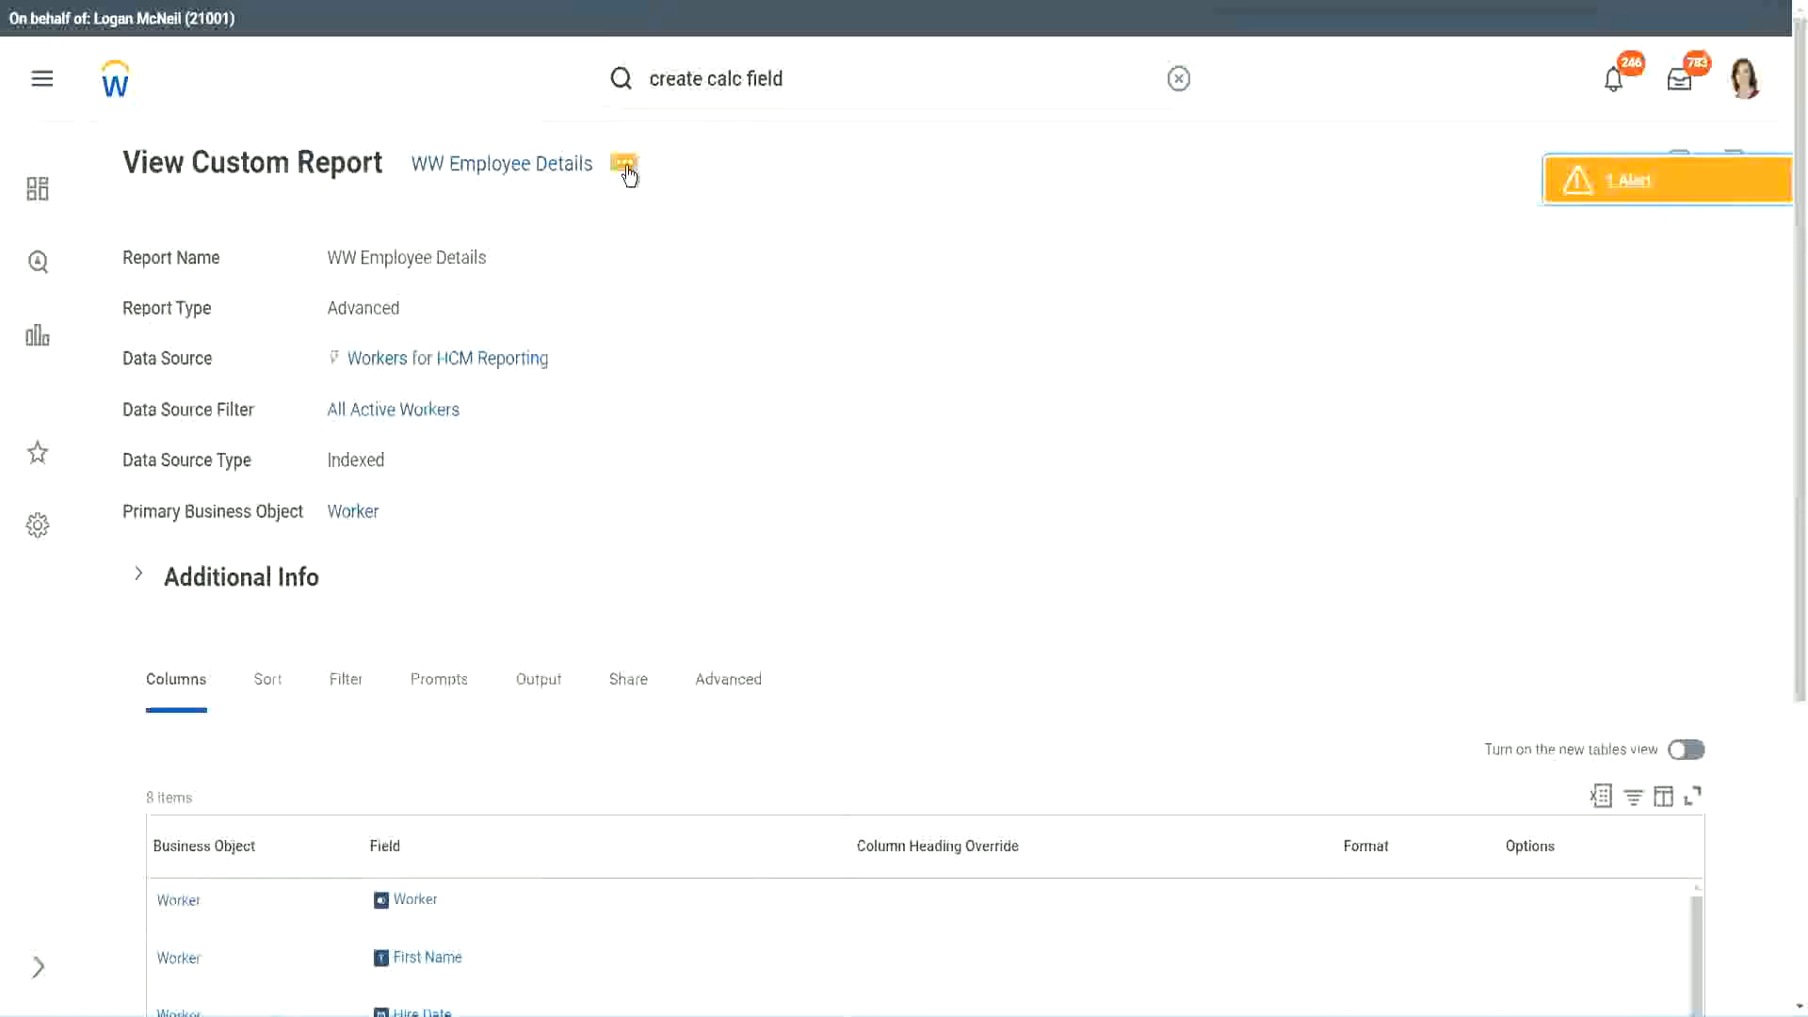
# - Open the WW Employee Details custom report for editing and go to its column rows
pyautogui.click(624, 166)
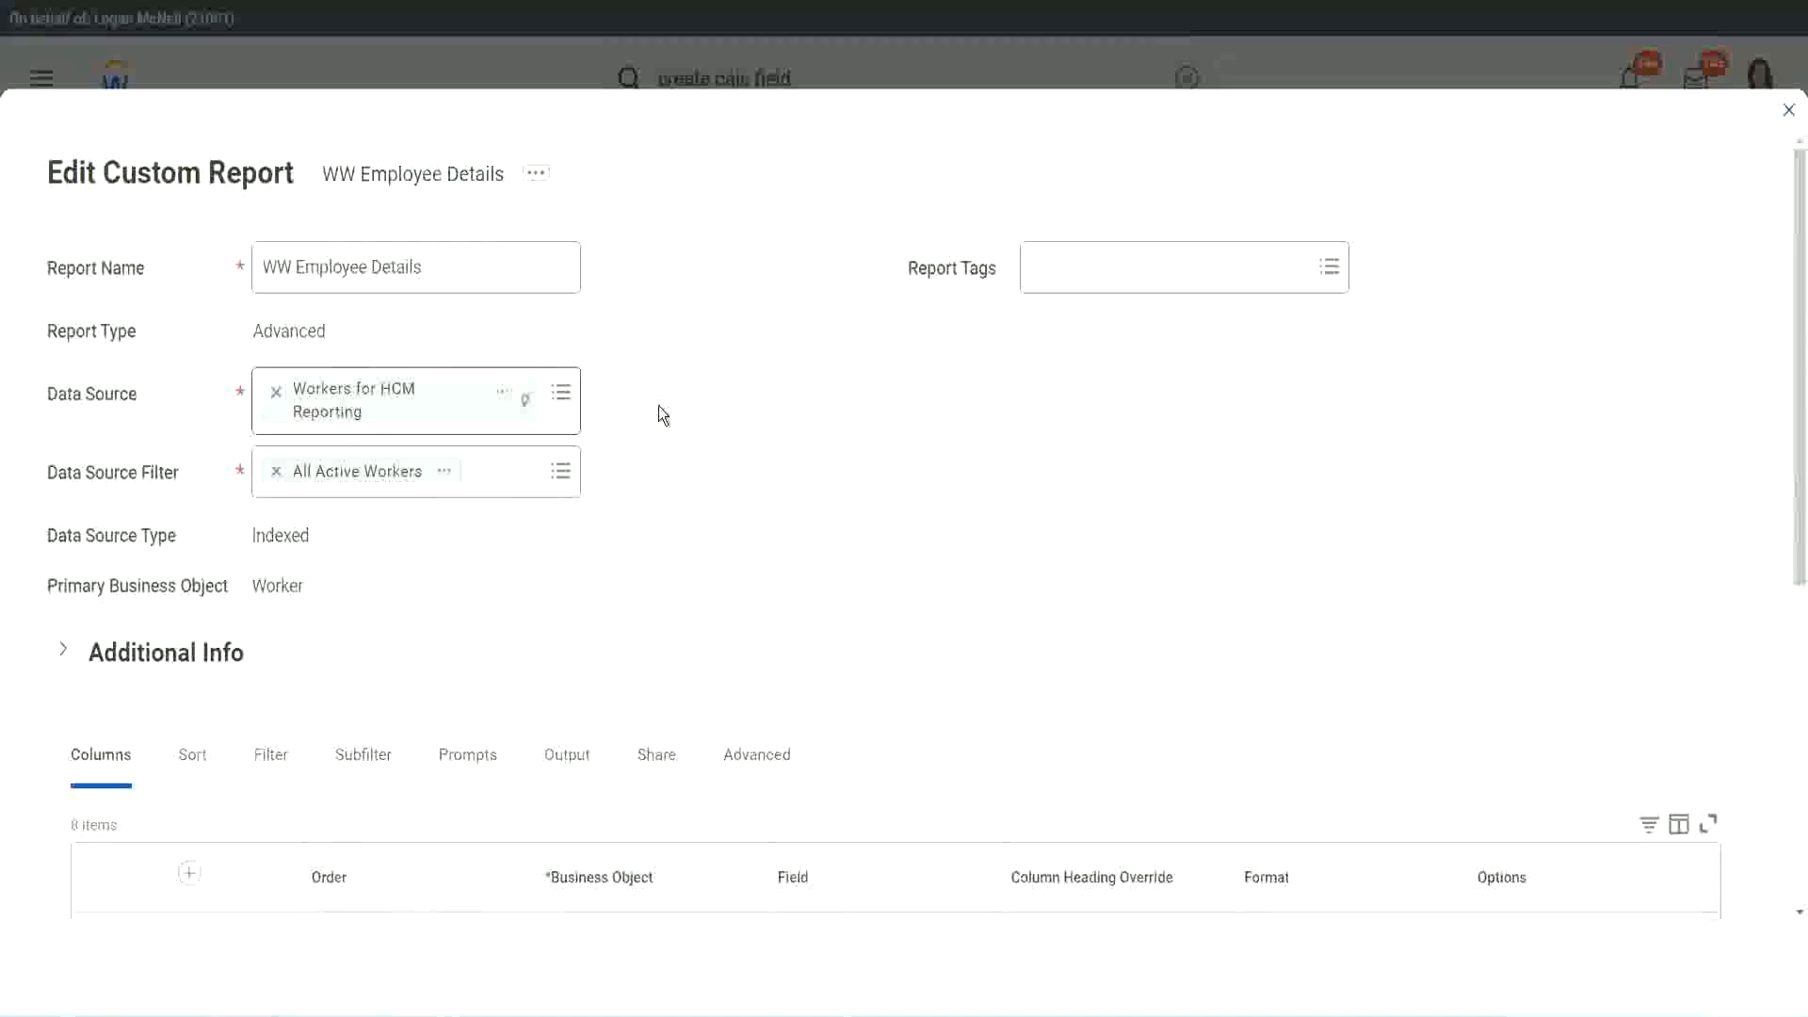
pyautogui.scroll(-4, 660, 406)
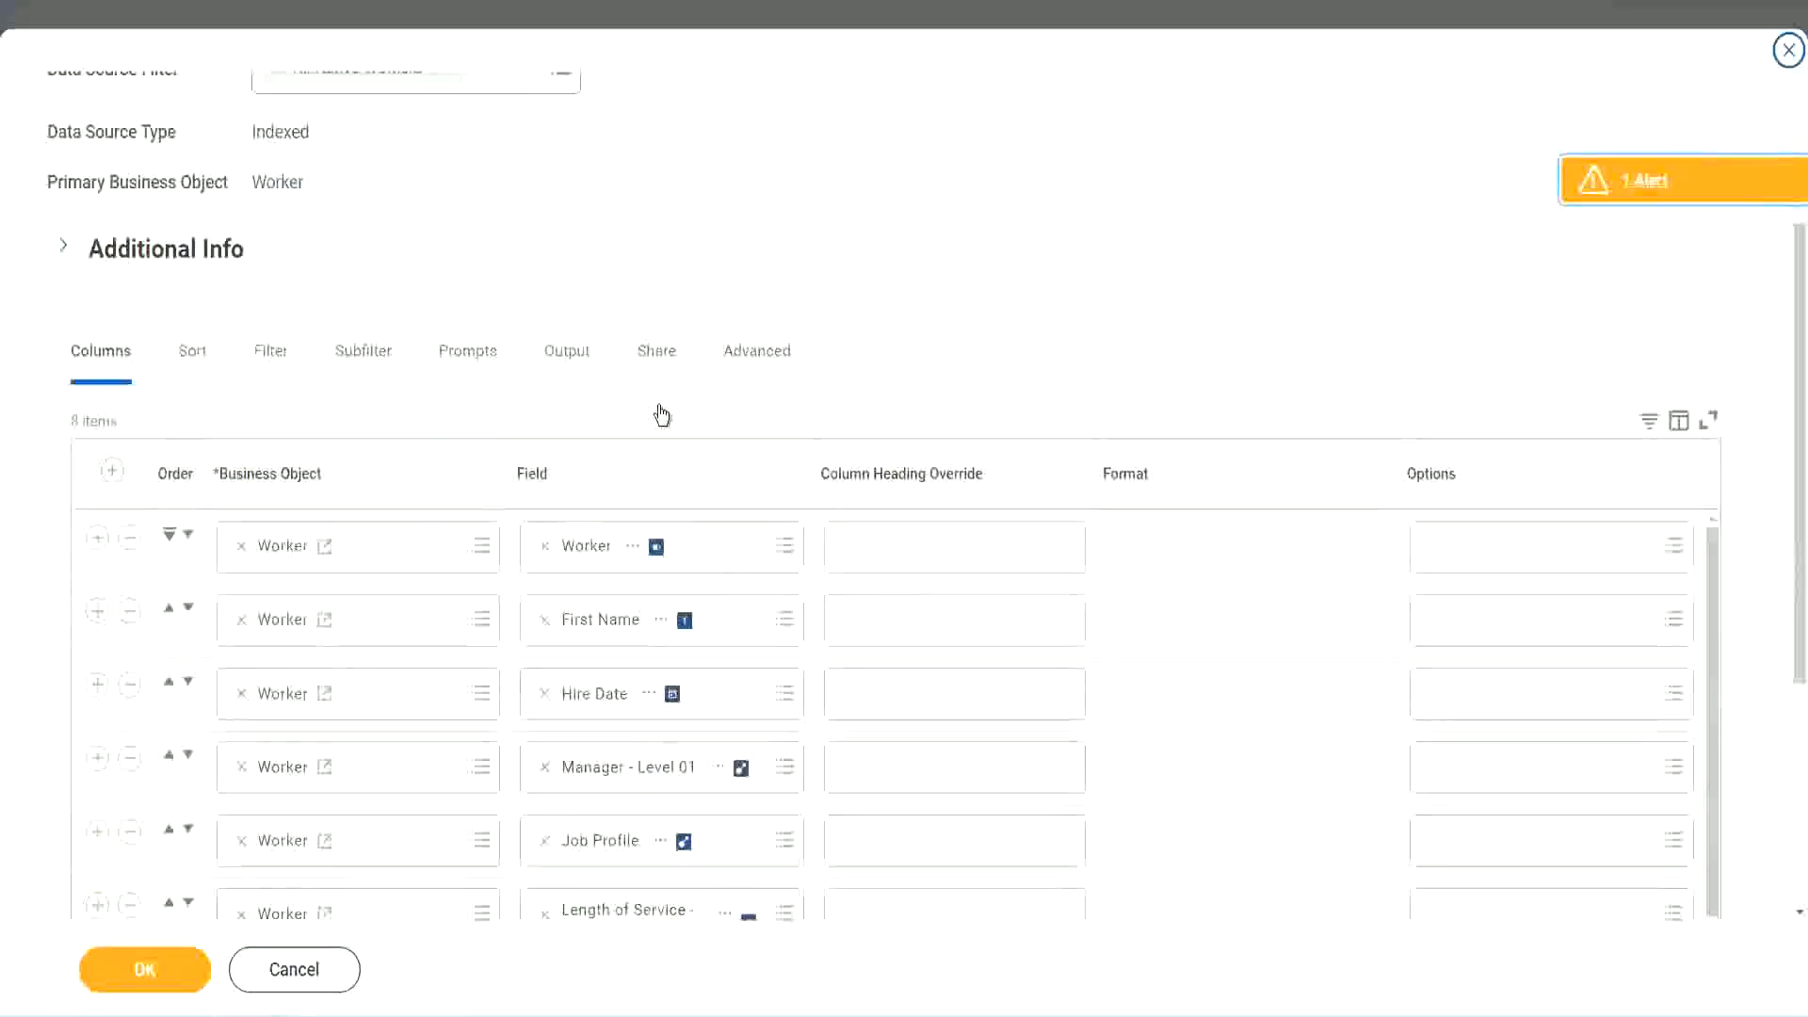
pyautogui.scroll(-2, 659, 411)
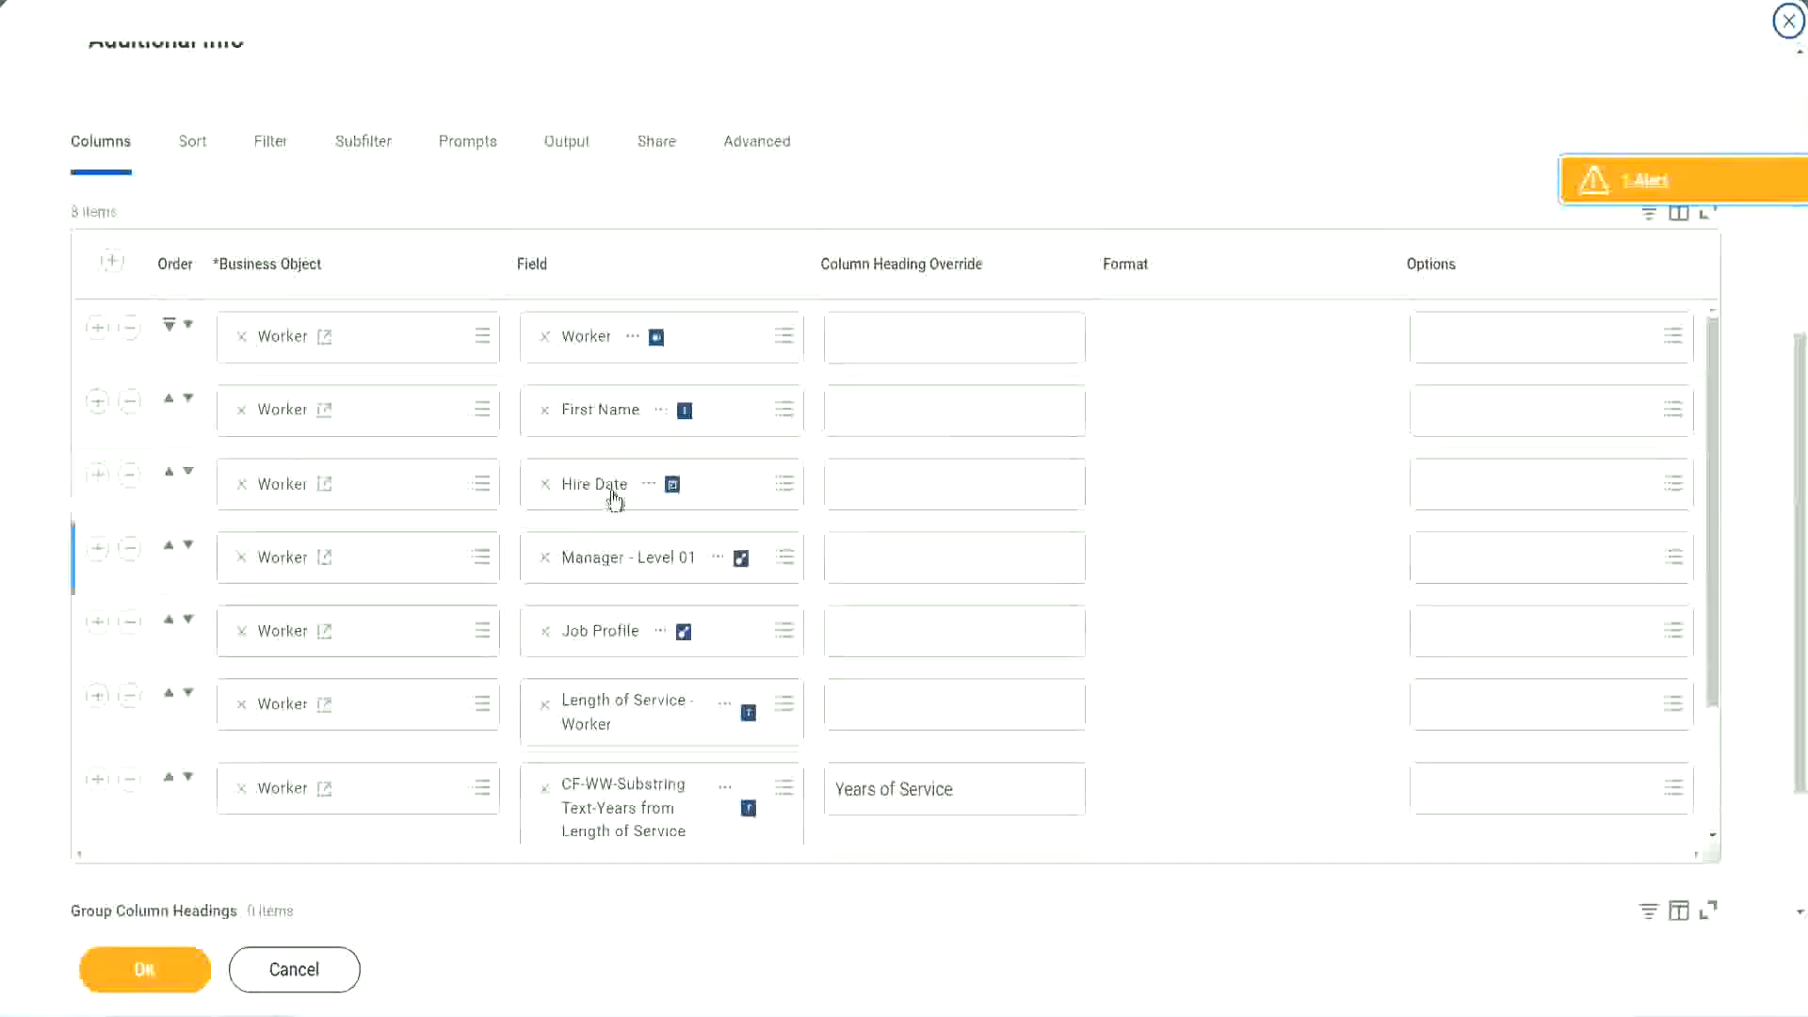
# - Add a new Worker row at the end of the report columns and remove the CF-WW-Substring Text column row
pyautogui.click(97, 780)
pyautogui.scroll(-1, 618, 545)
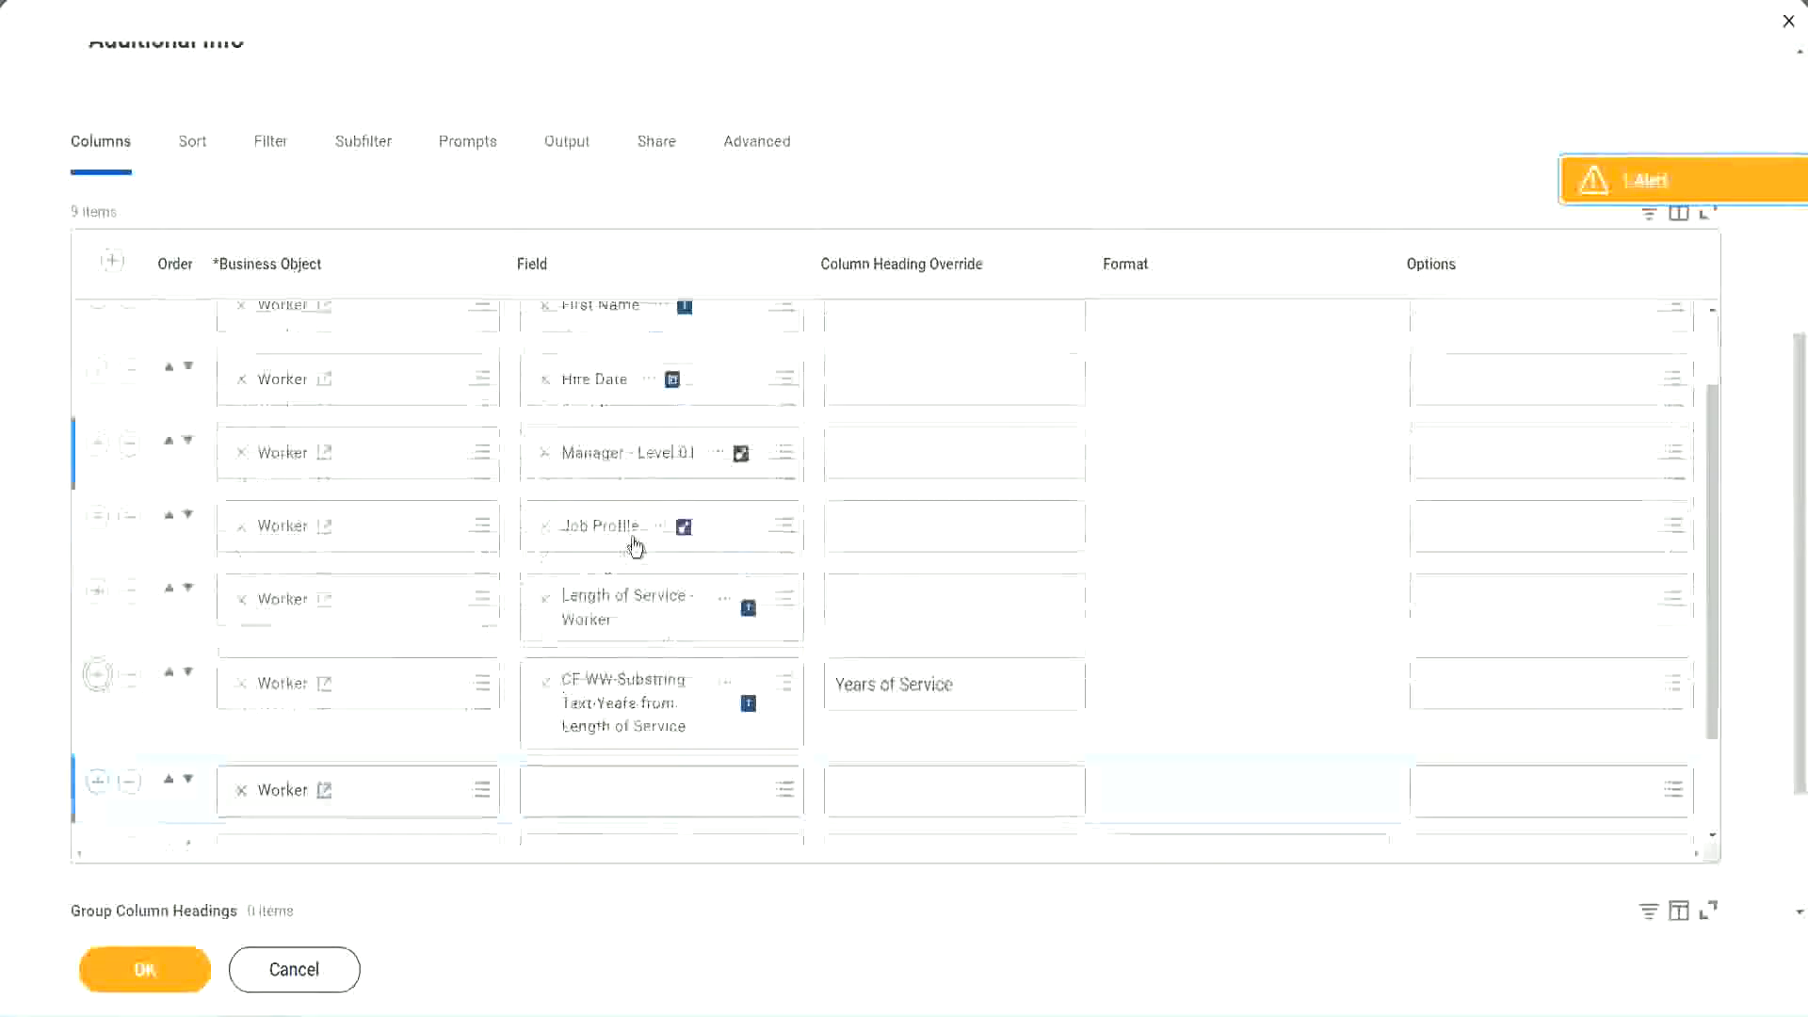
pyautogui.scroll(-4, 636, 547)
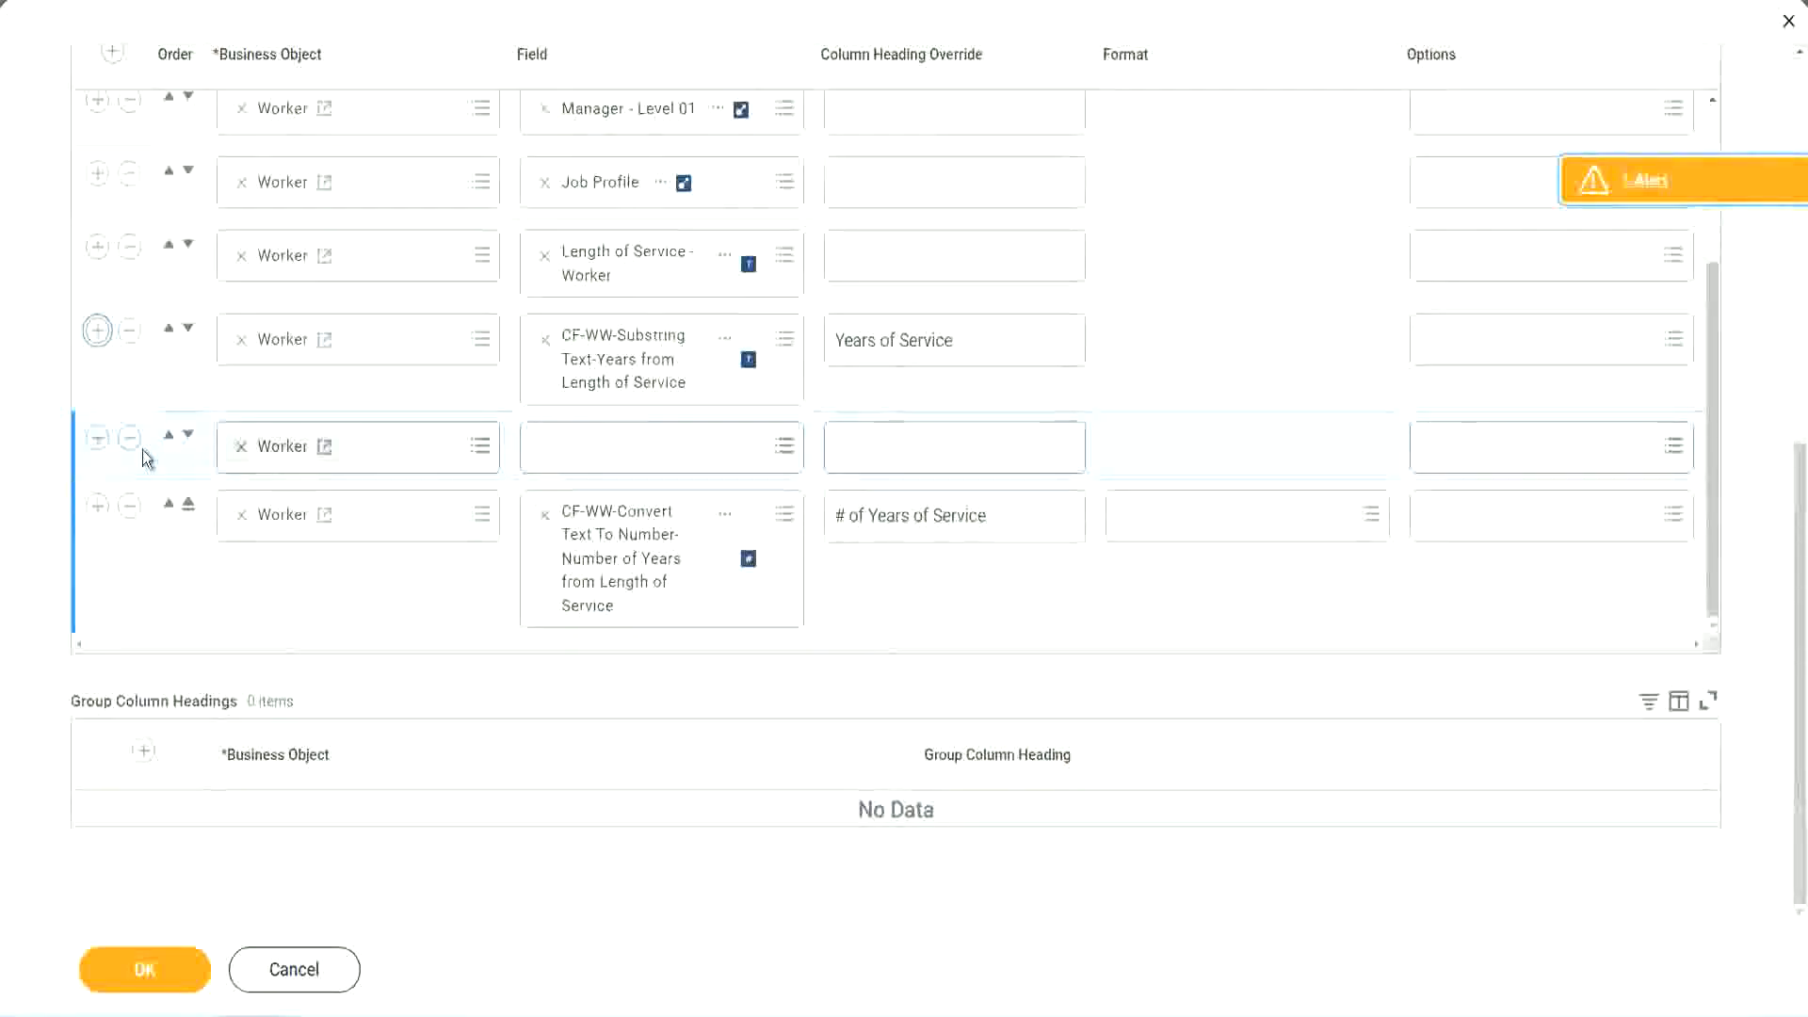
pyautogui.click(189, 438)
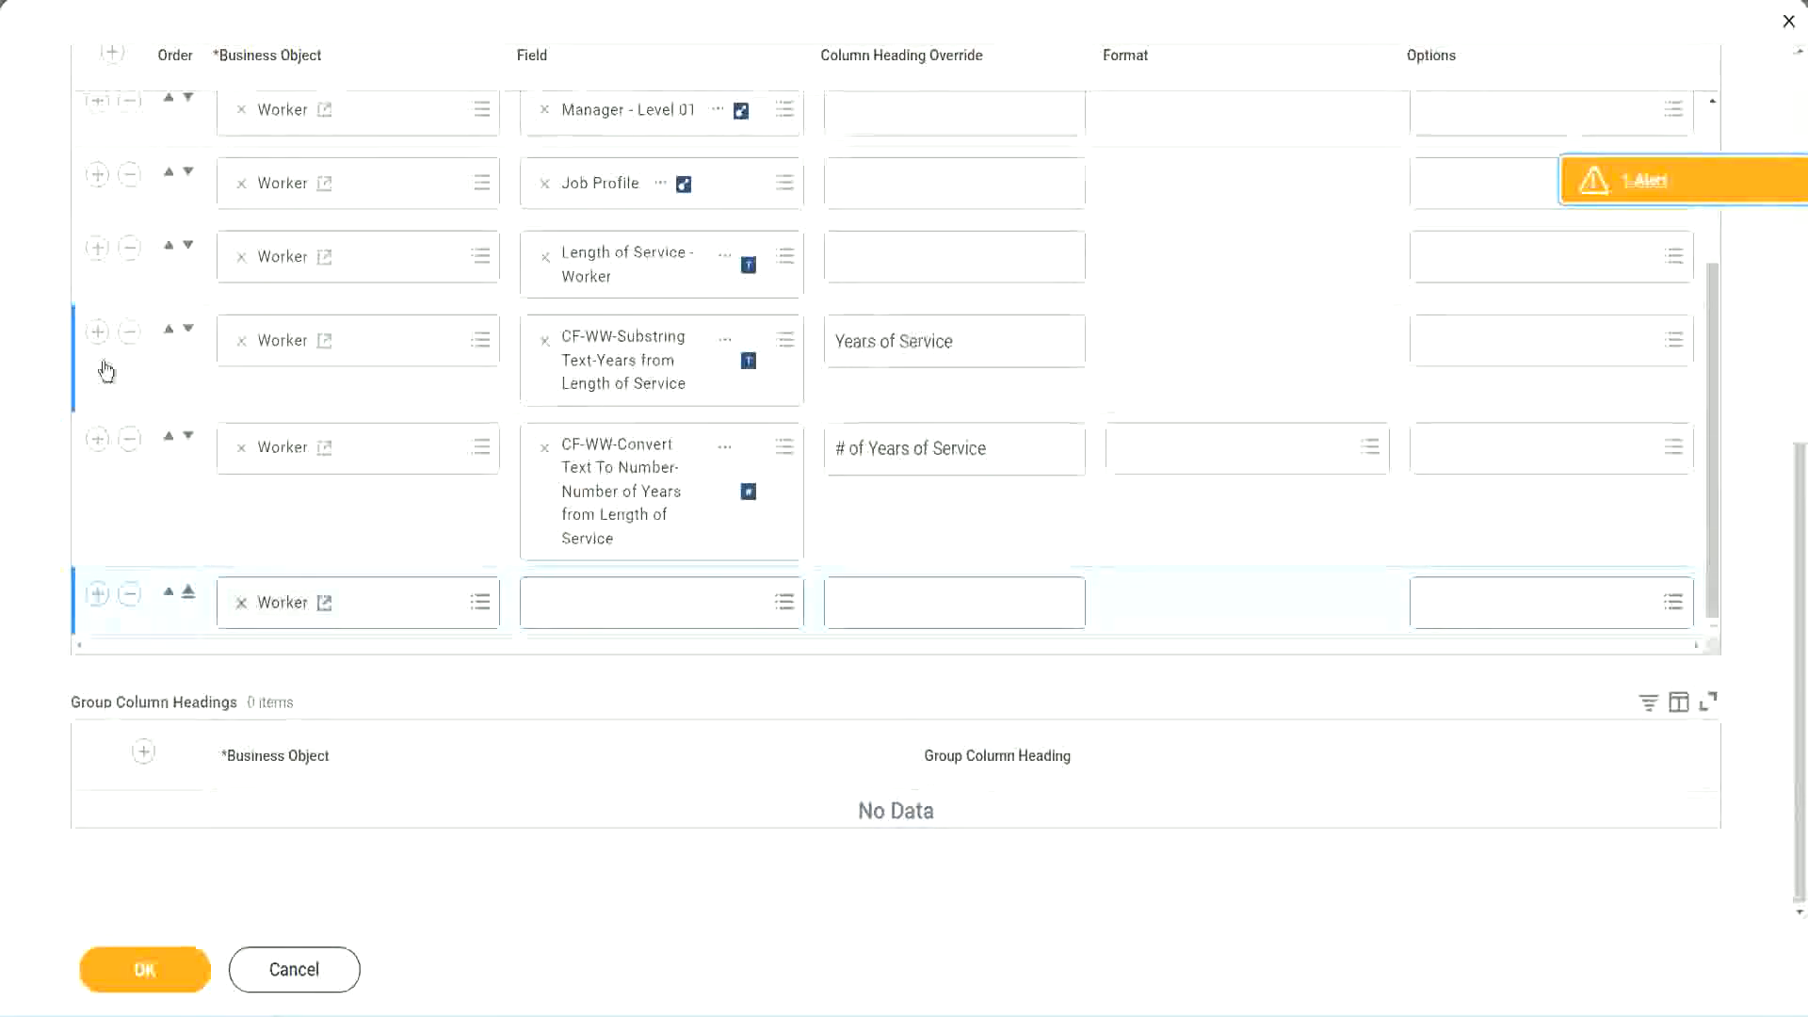
pyautogui.click(129, 333)
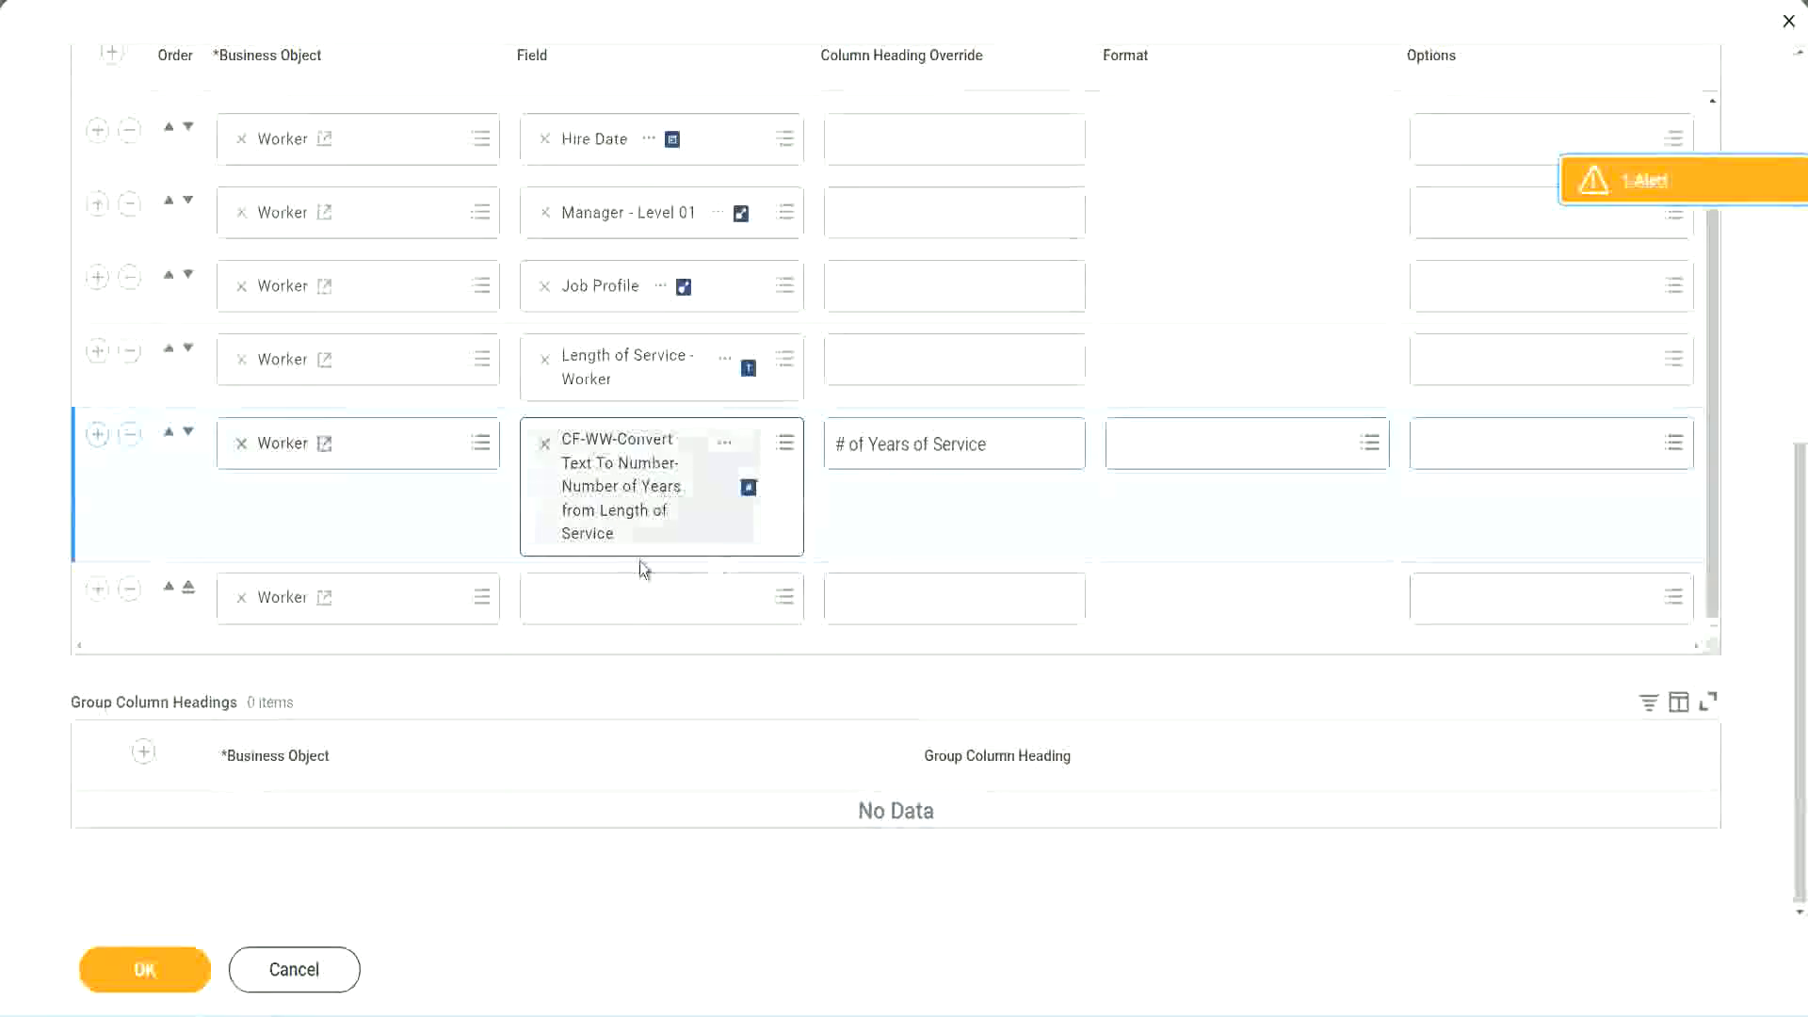
# - Set the last row's field to CF-WW-Eval Exp-Derive Experience Bands from Years of Service, override its heading with Experience Bands, and save the report
pyautogui.click(592, 603)
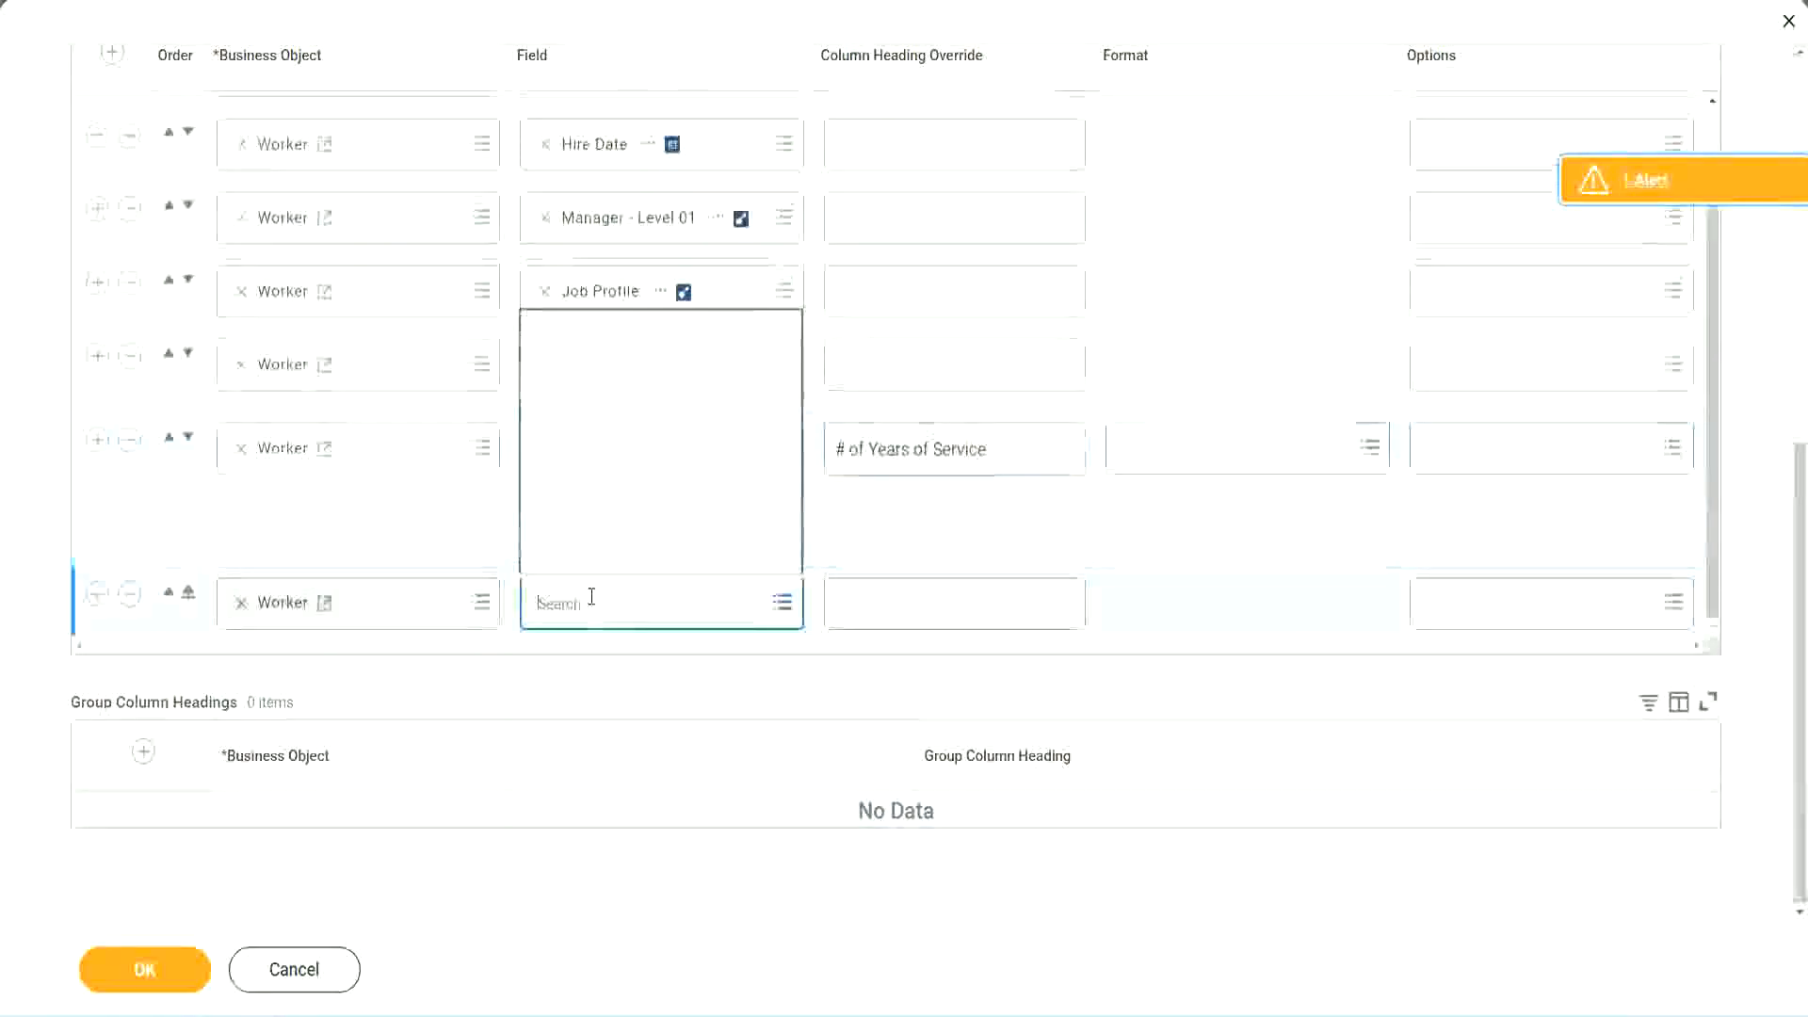
pyautogui.hotkey('ctrl', 'v')
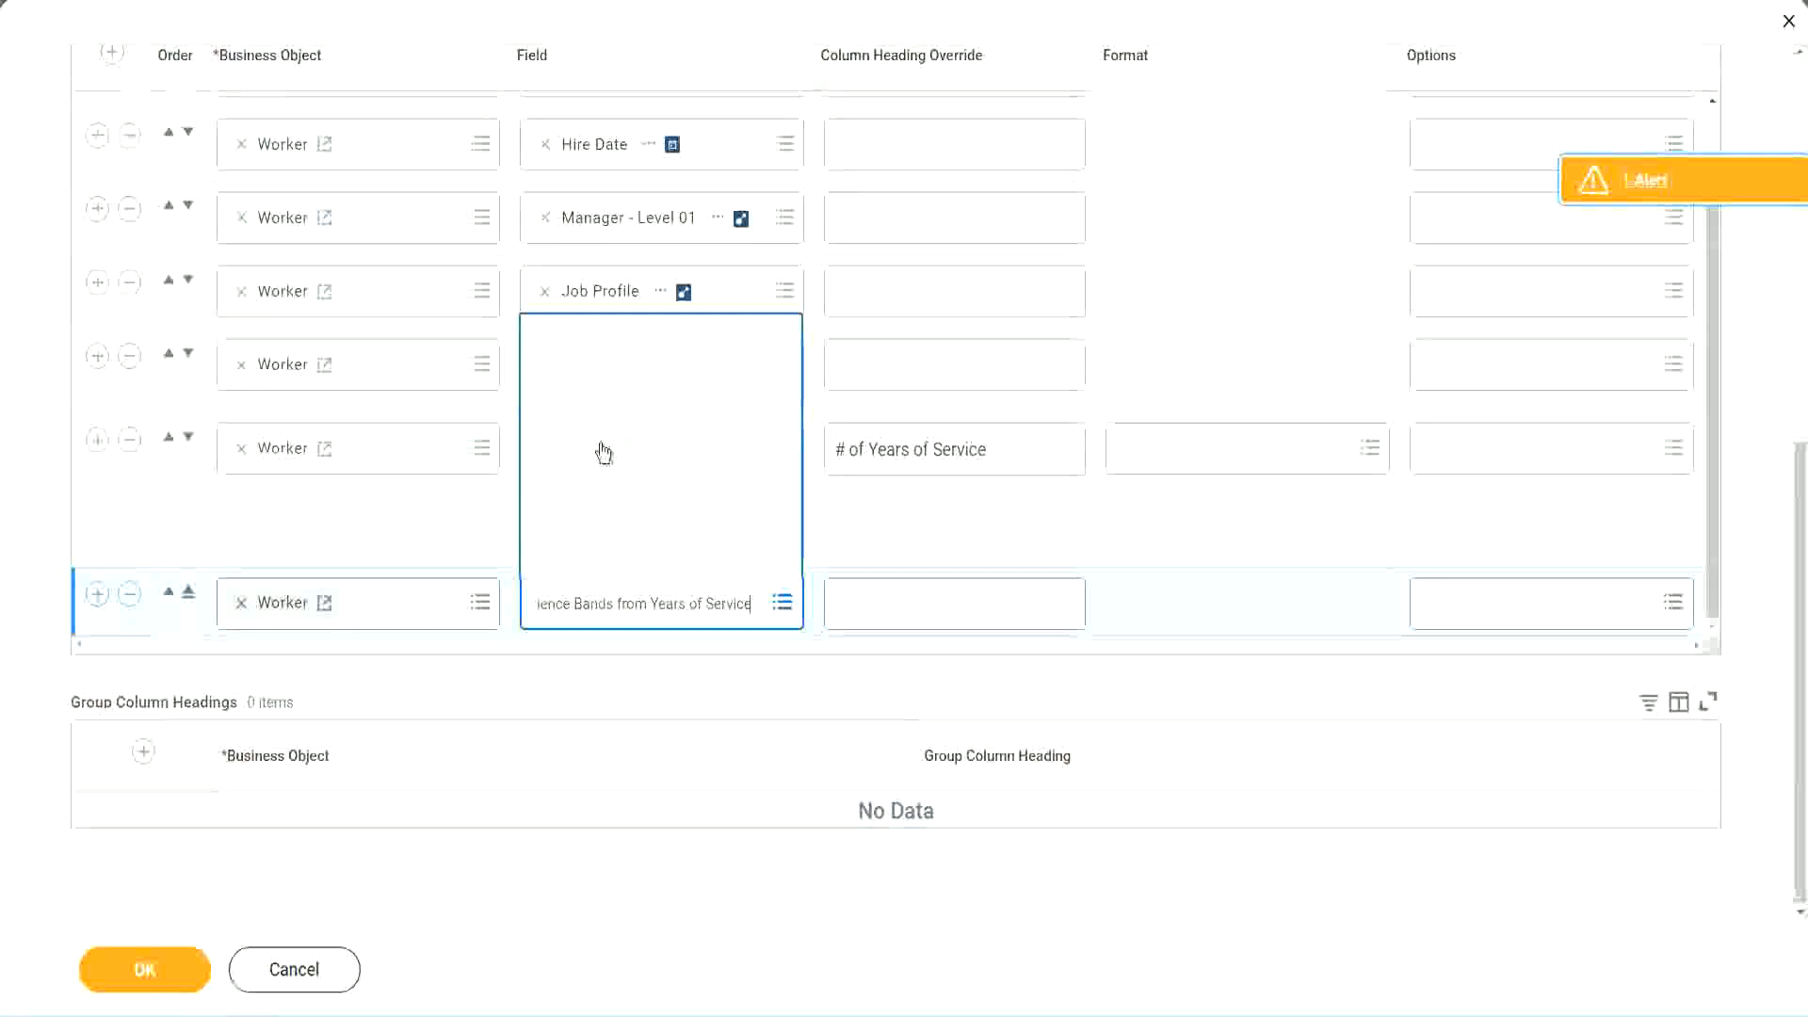
pyautogui.click(922, 542)
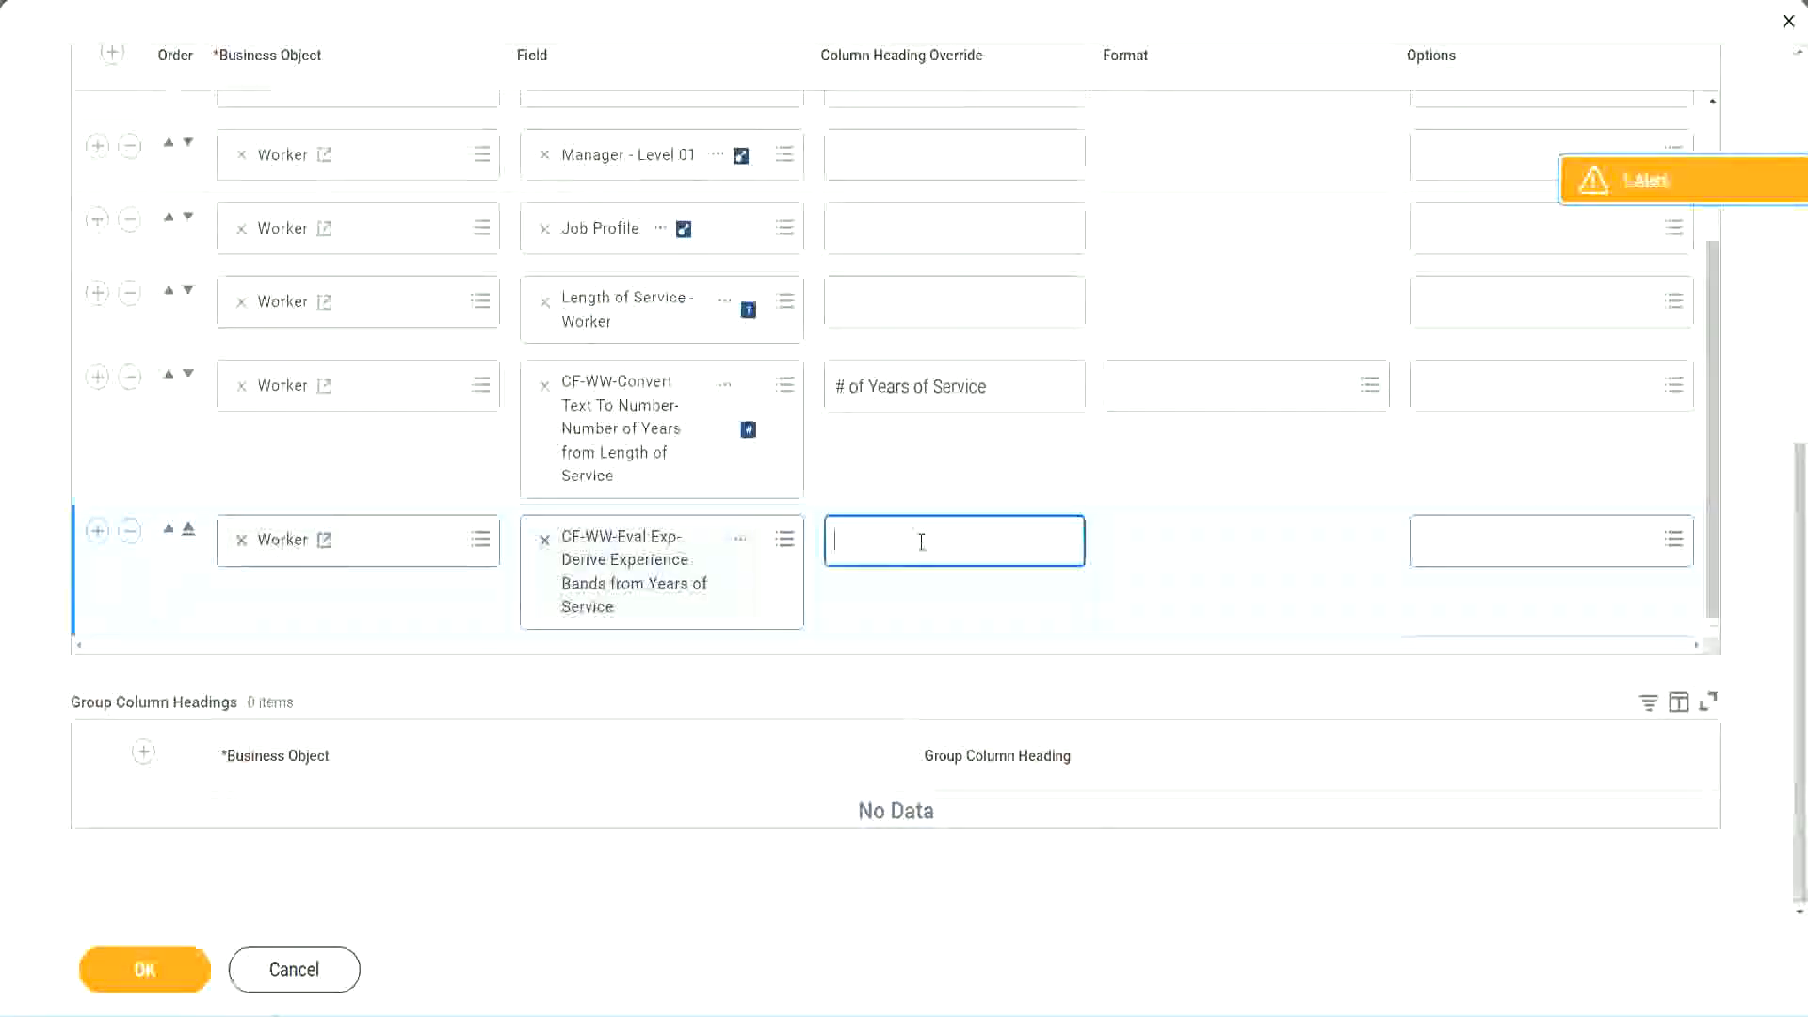
pyautogui.write('Experience B')
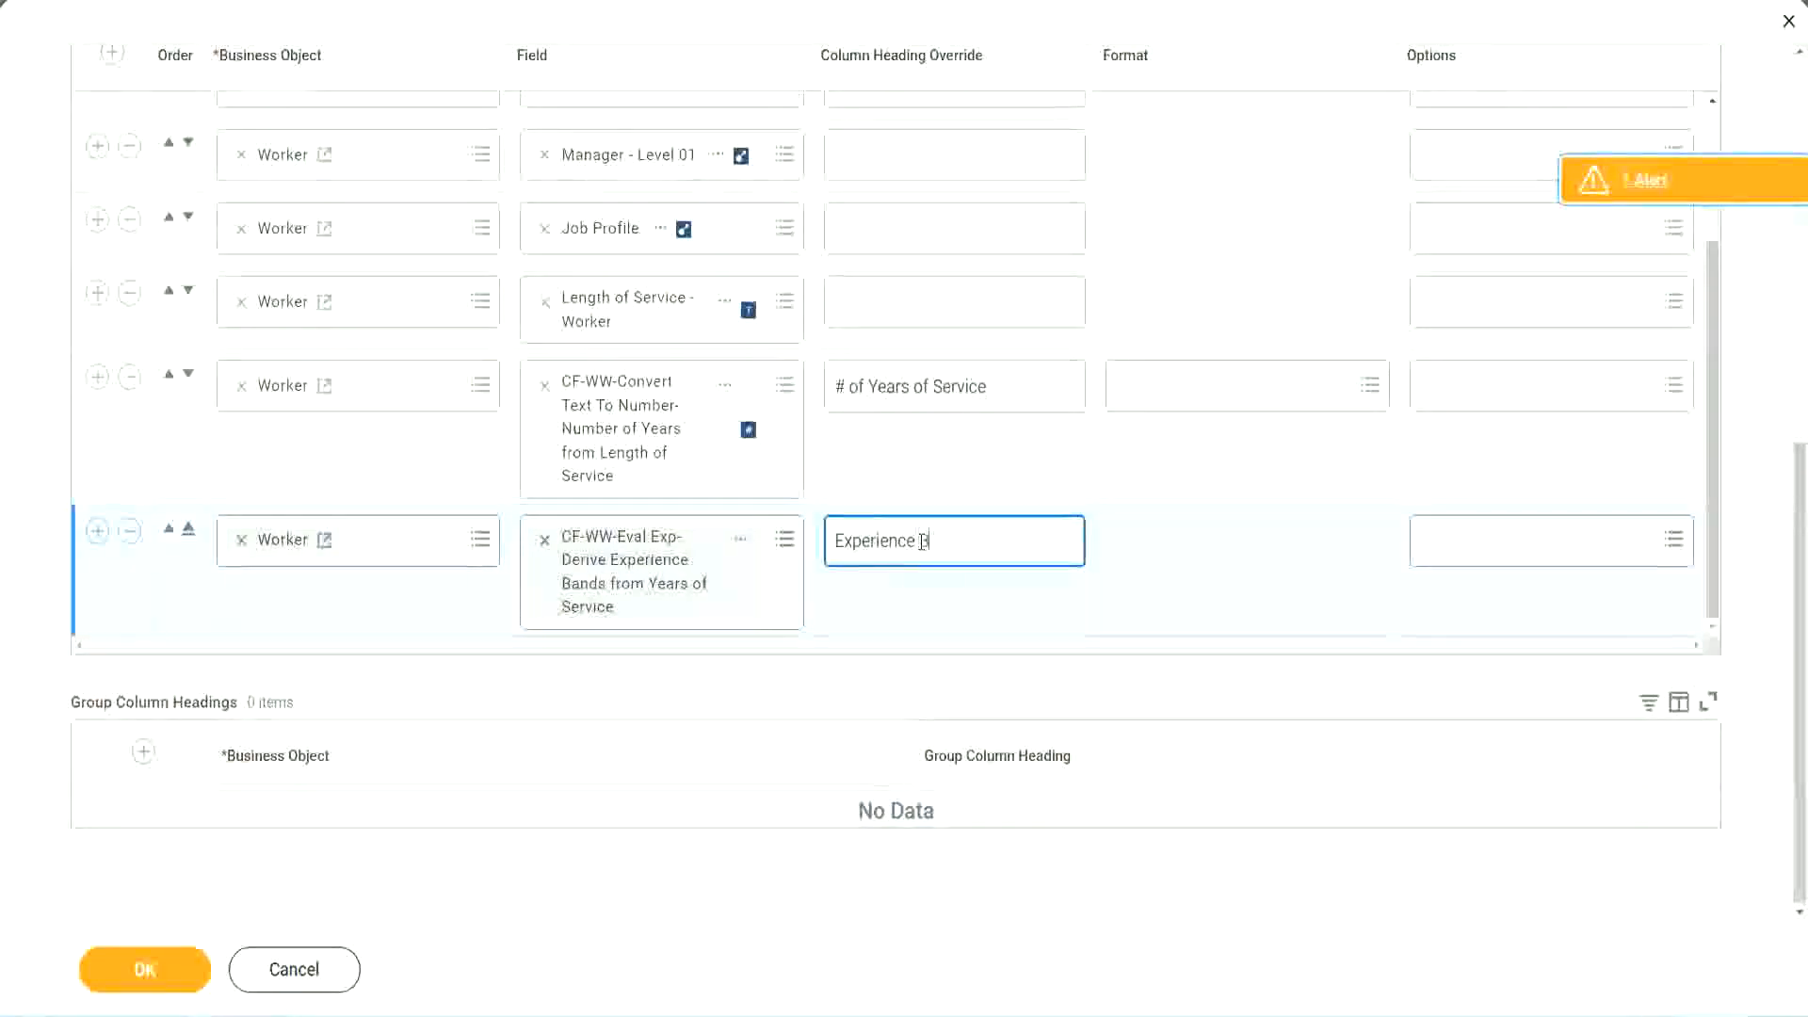
pyautogui.write('ands')
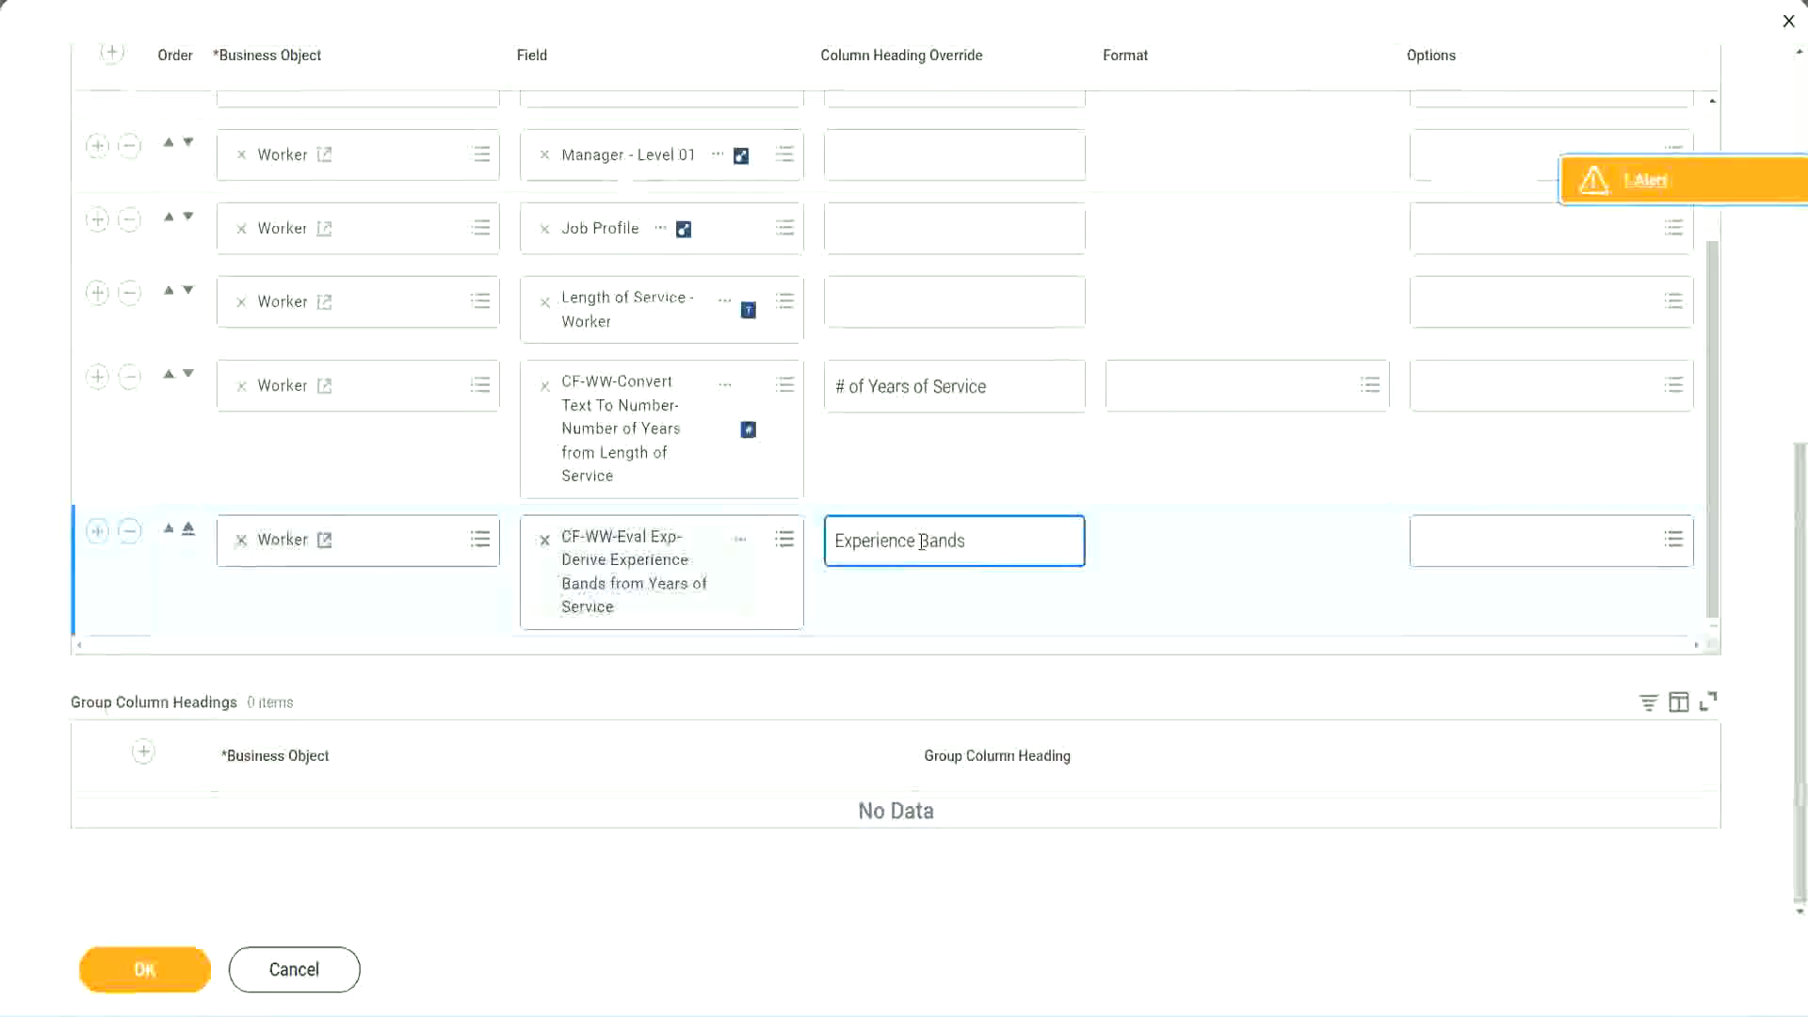
pyautogui.click(173, 974)
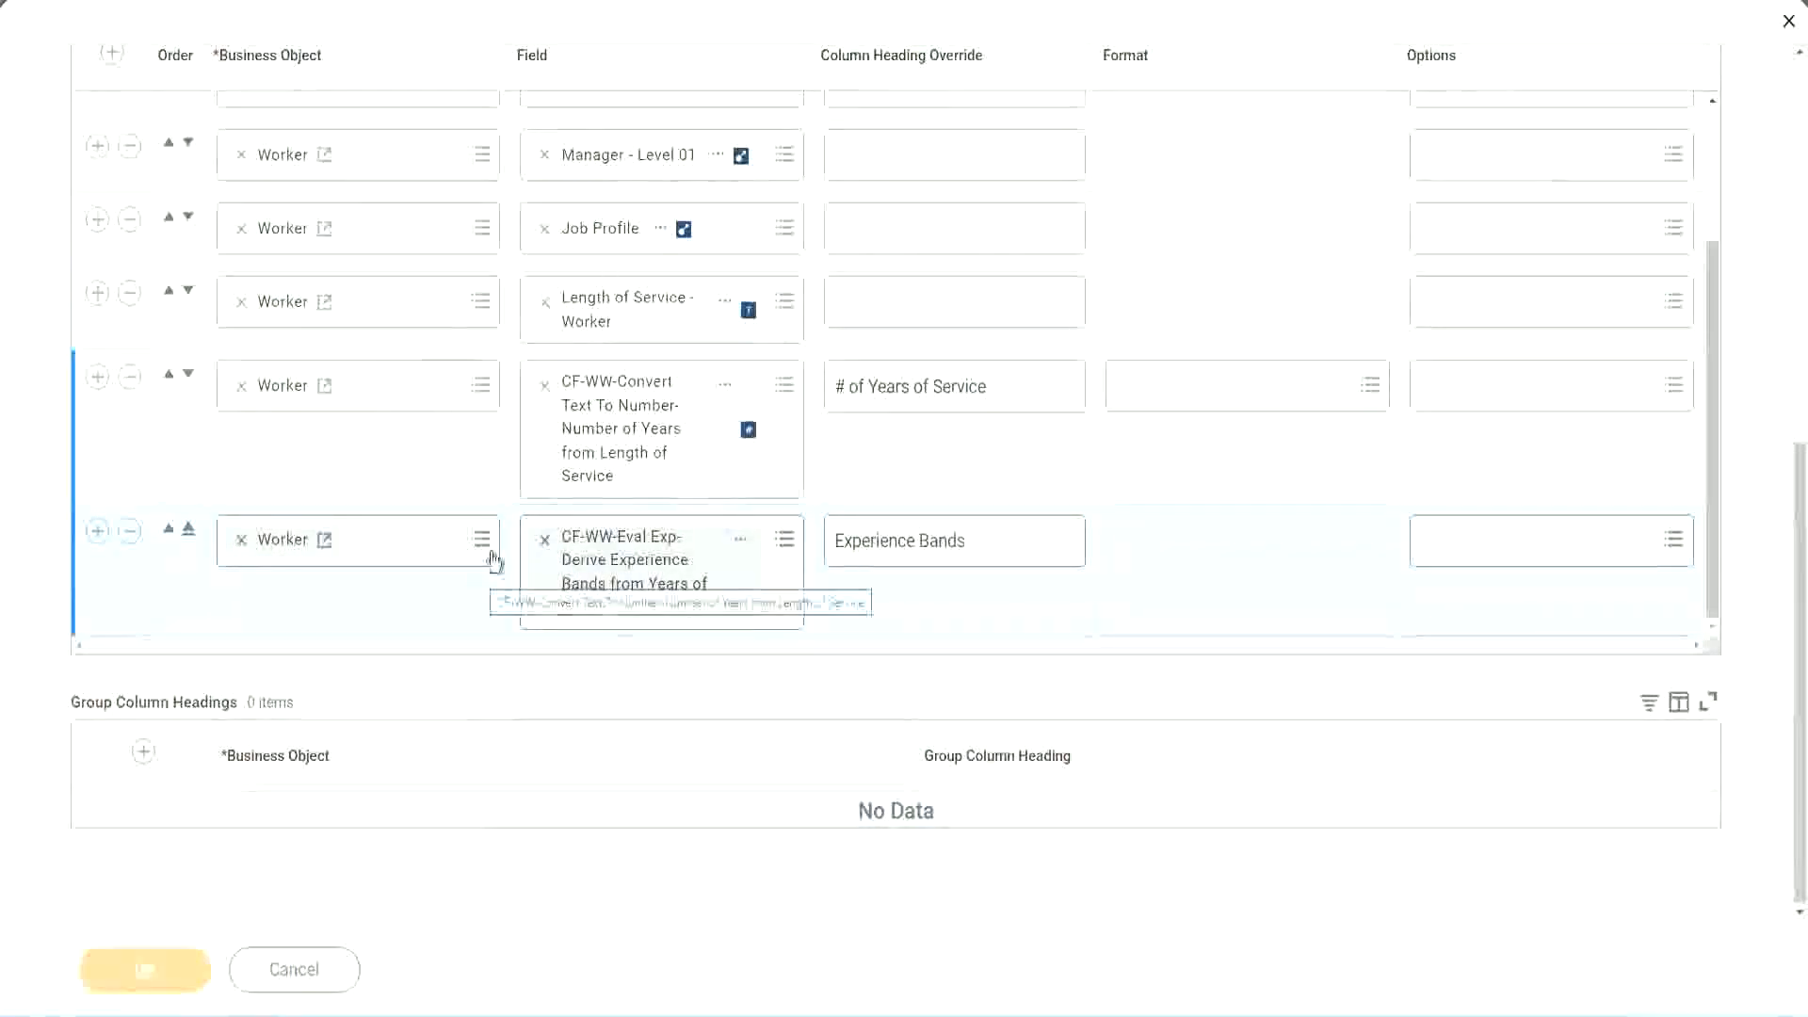
pyautogui.scroll(-5, 521, 678)
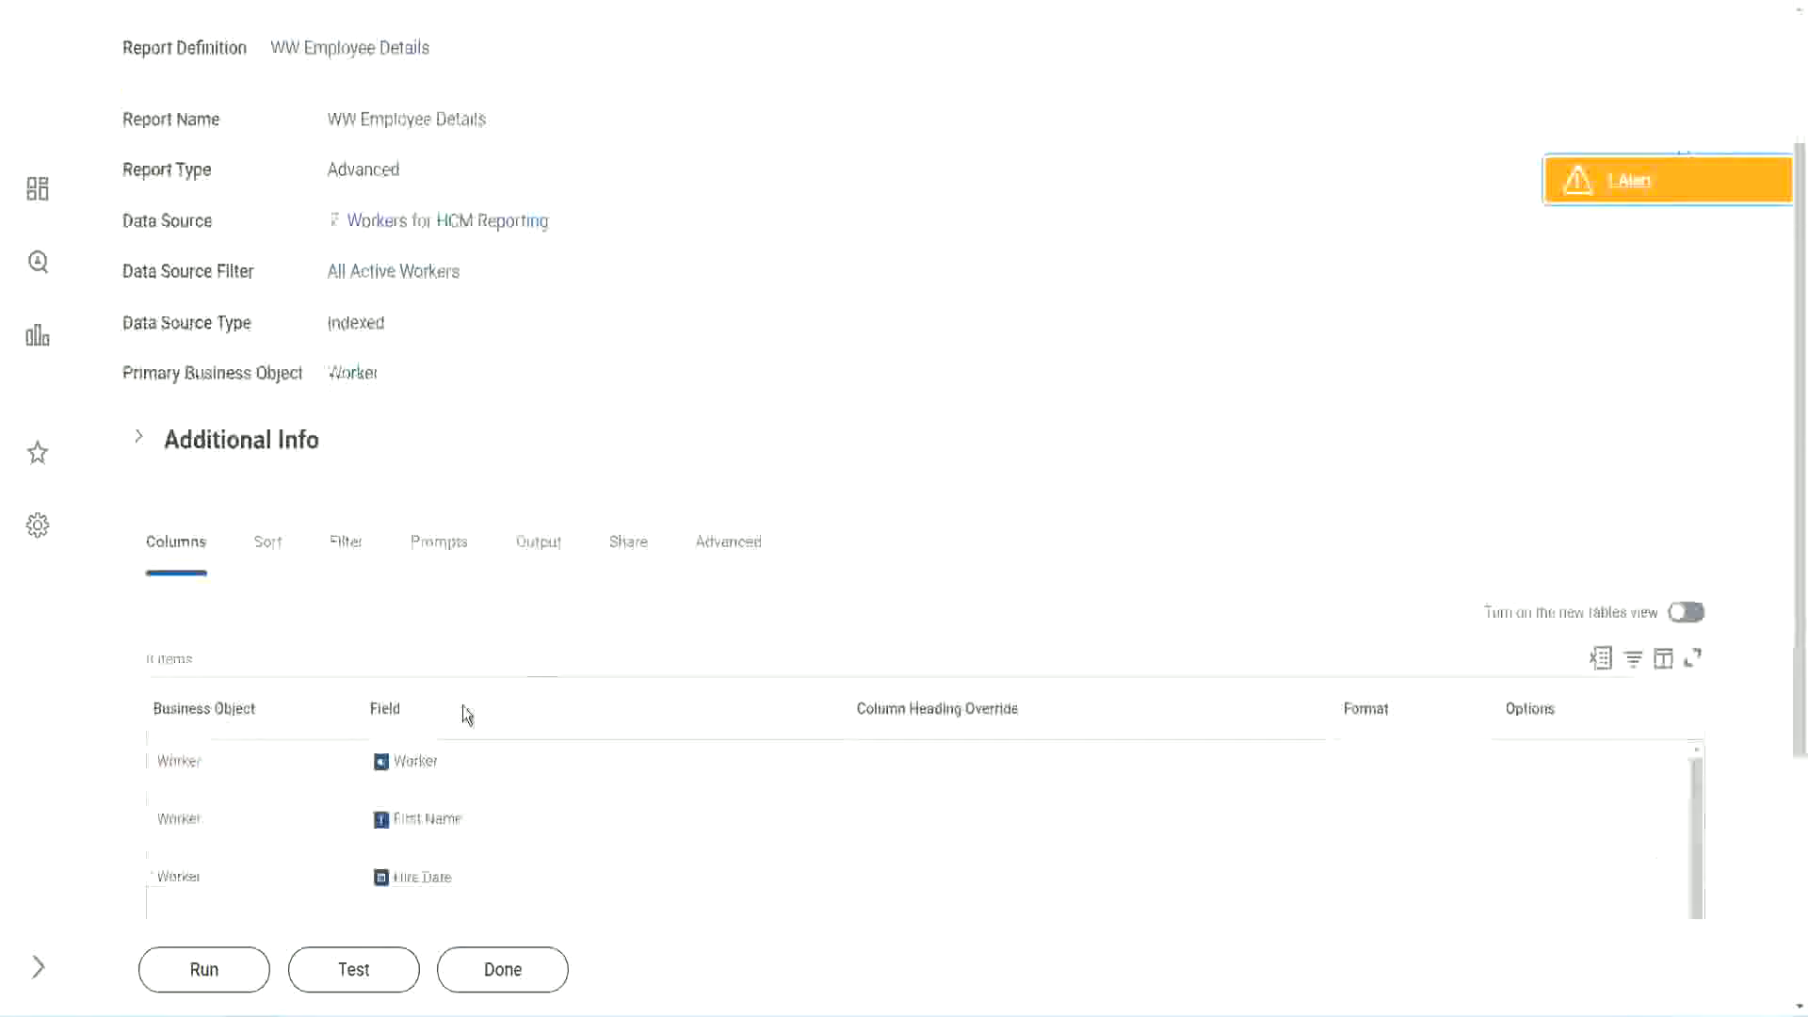
# - Run the WW Employee Details report without any prompt values and check the first worker's years of service
pyautogui.click(213, 988)
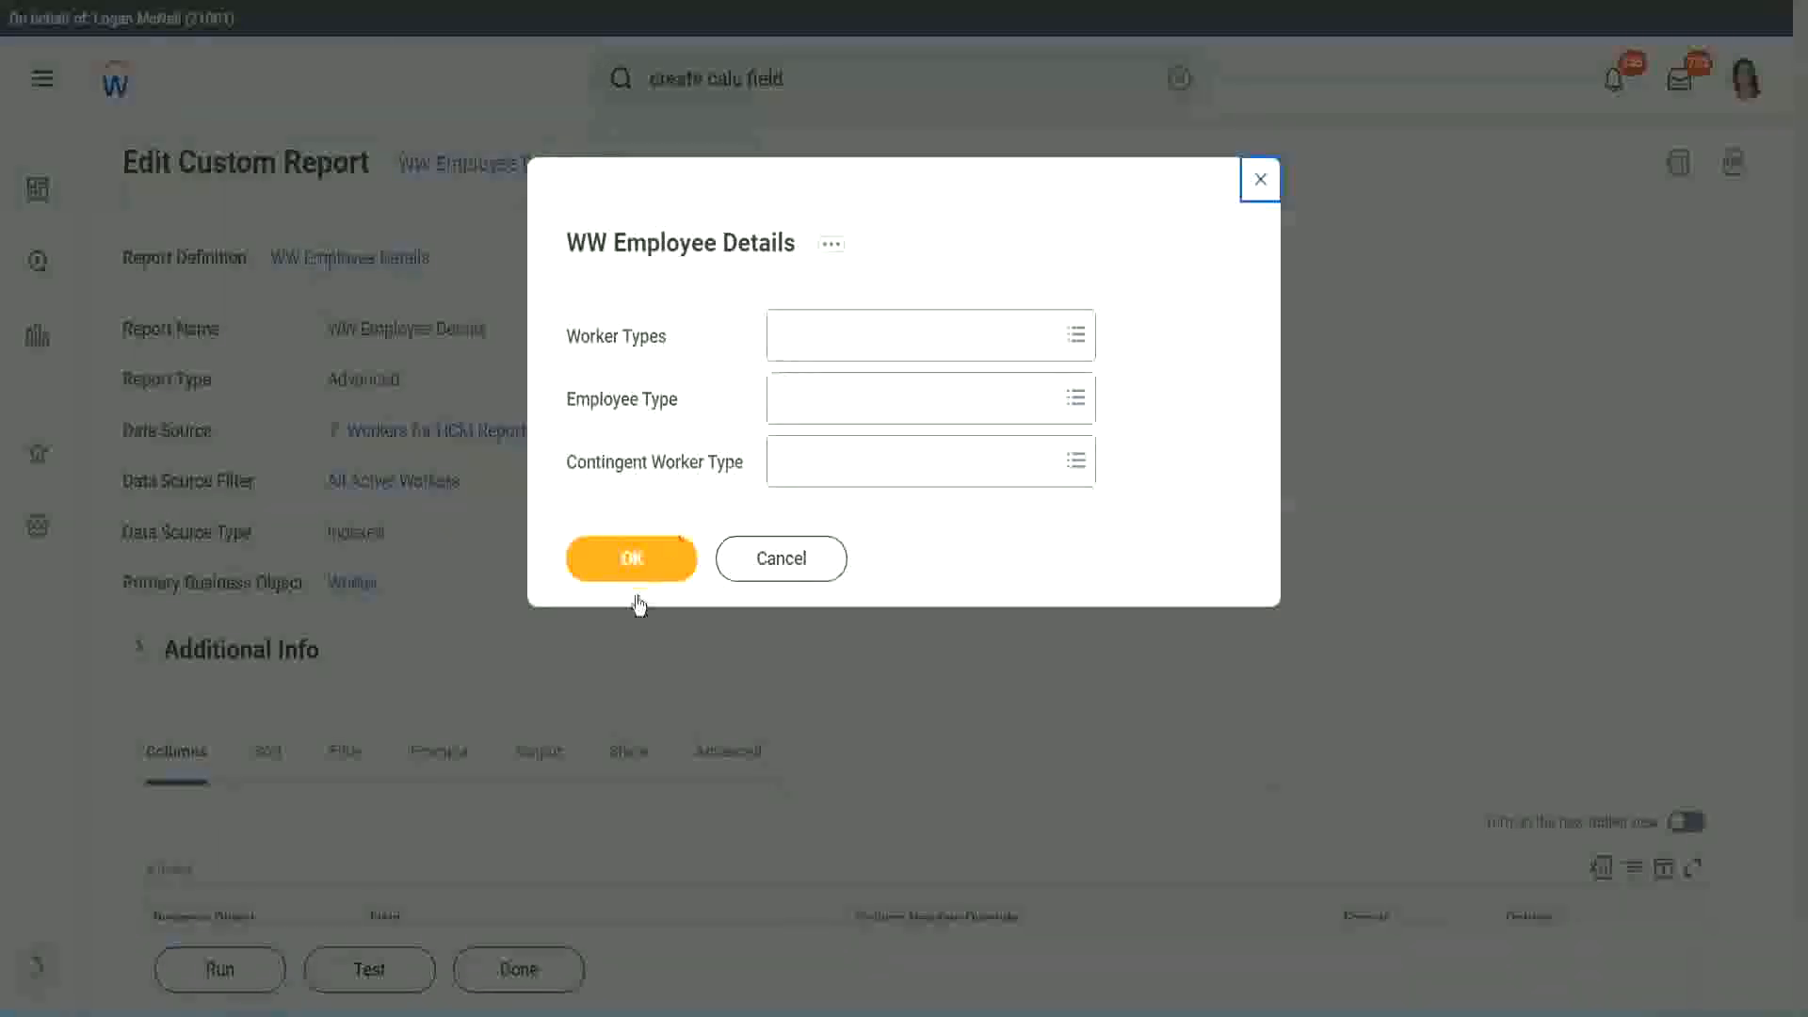
pyautogui.click(667, 545)
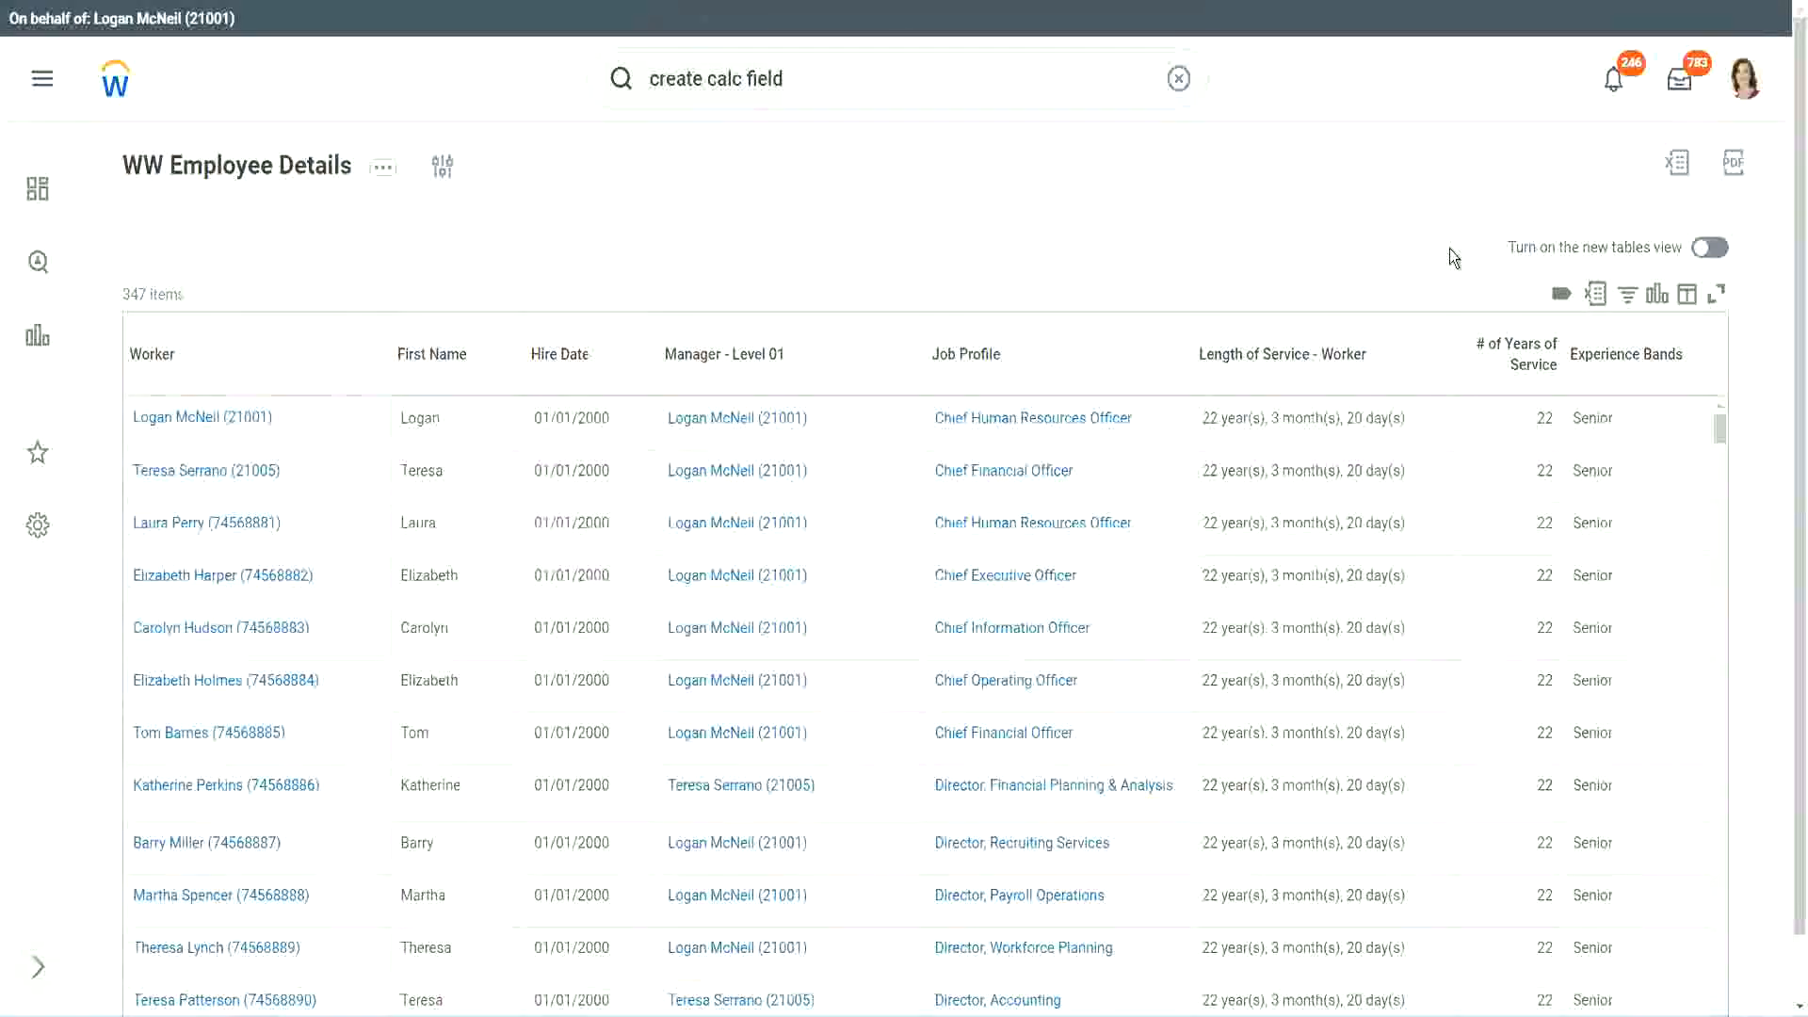
pyautogui.scroll(-1, 1450, 249)
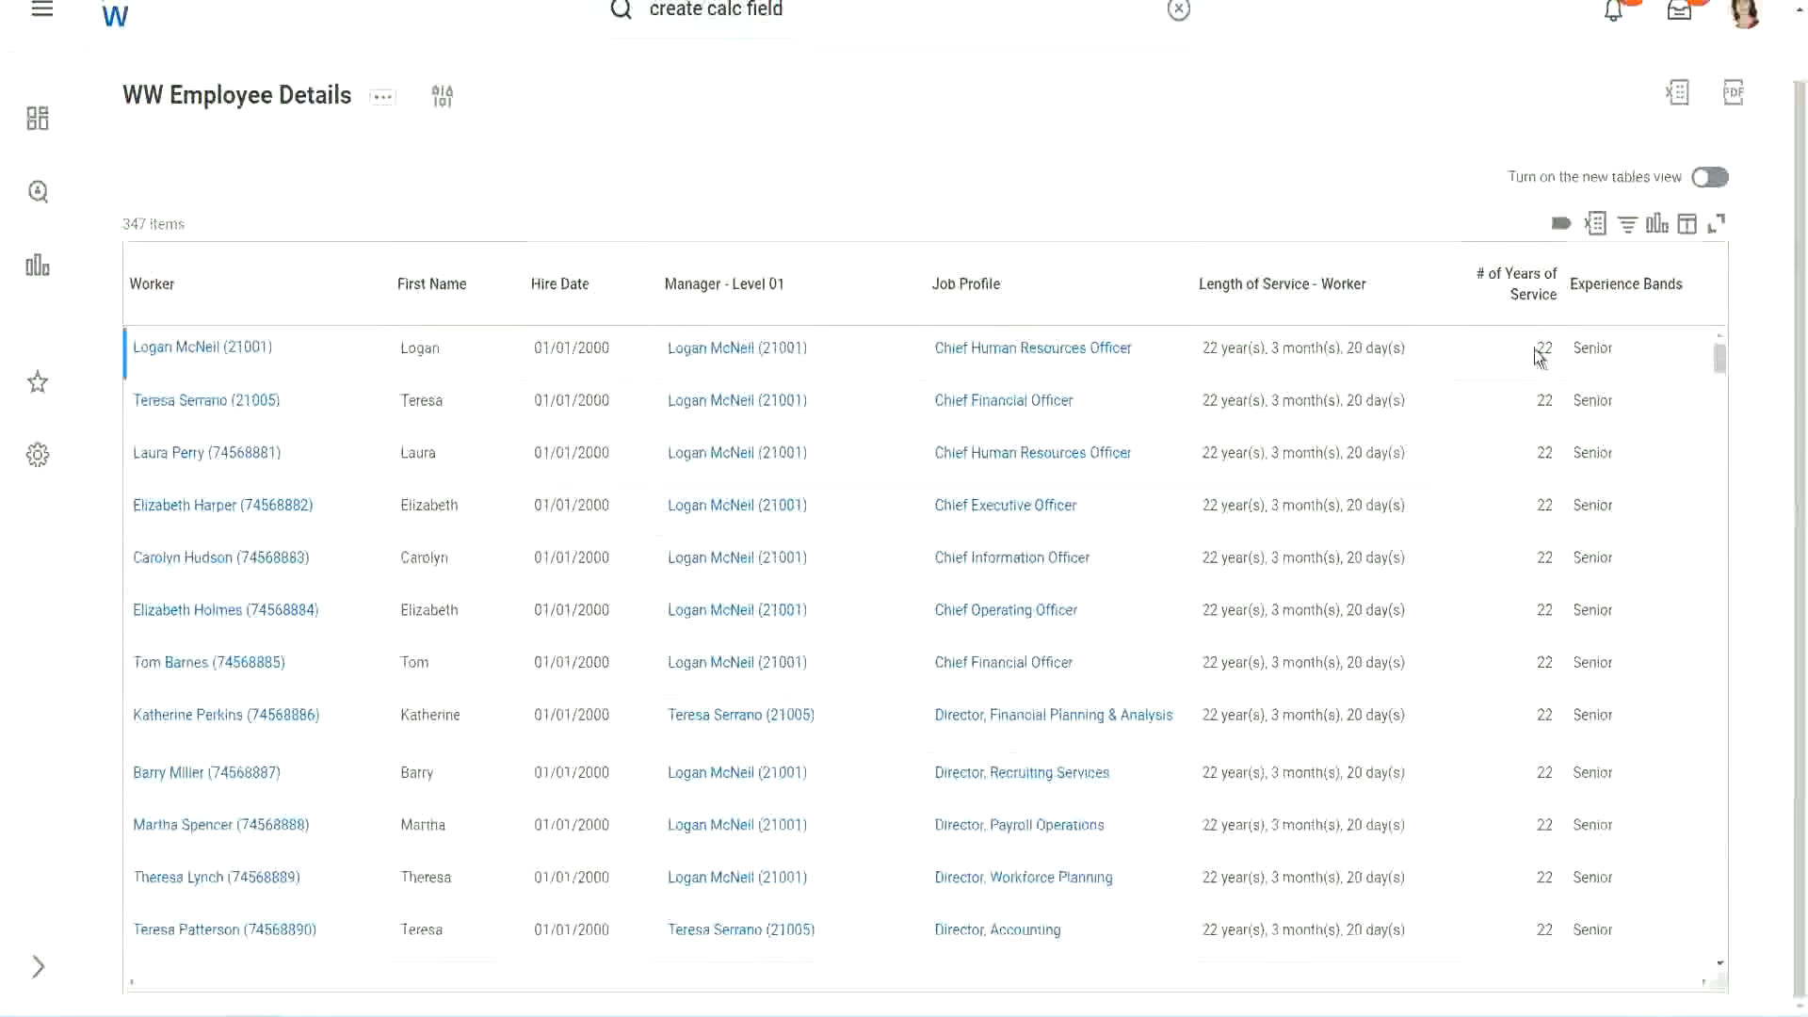
pyautogui.moveTo(1539, 356); pyautogui.dragTo(1556, 350)
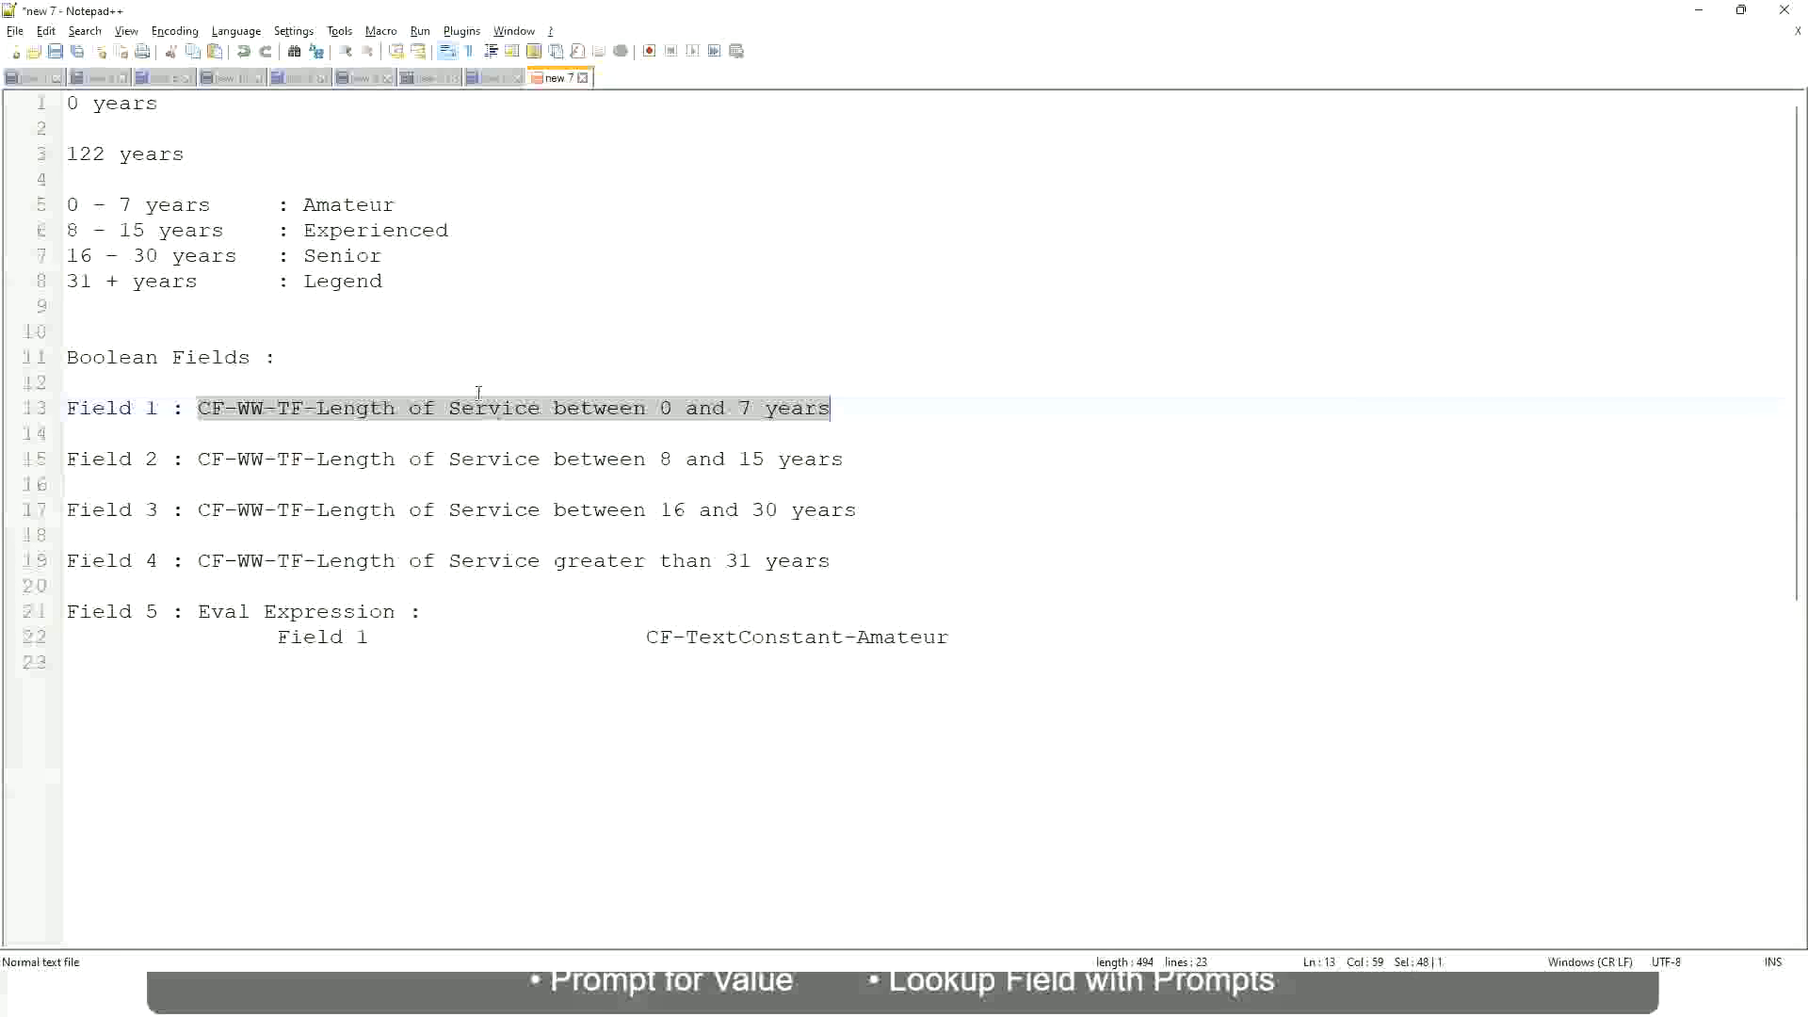
# - Switch to the Notepad++ notes and check which experience band is defined for 16 - 30 years
pyautogui.click(338, 330)
pyautogui.click(314, 252)
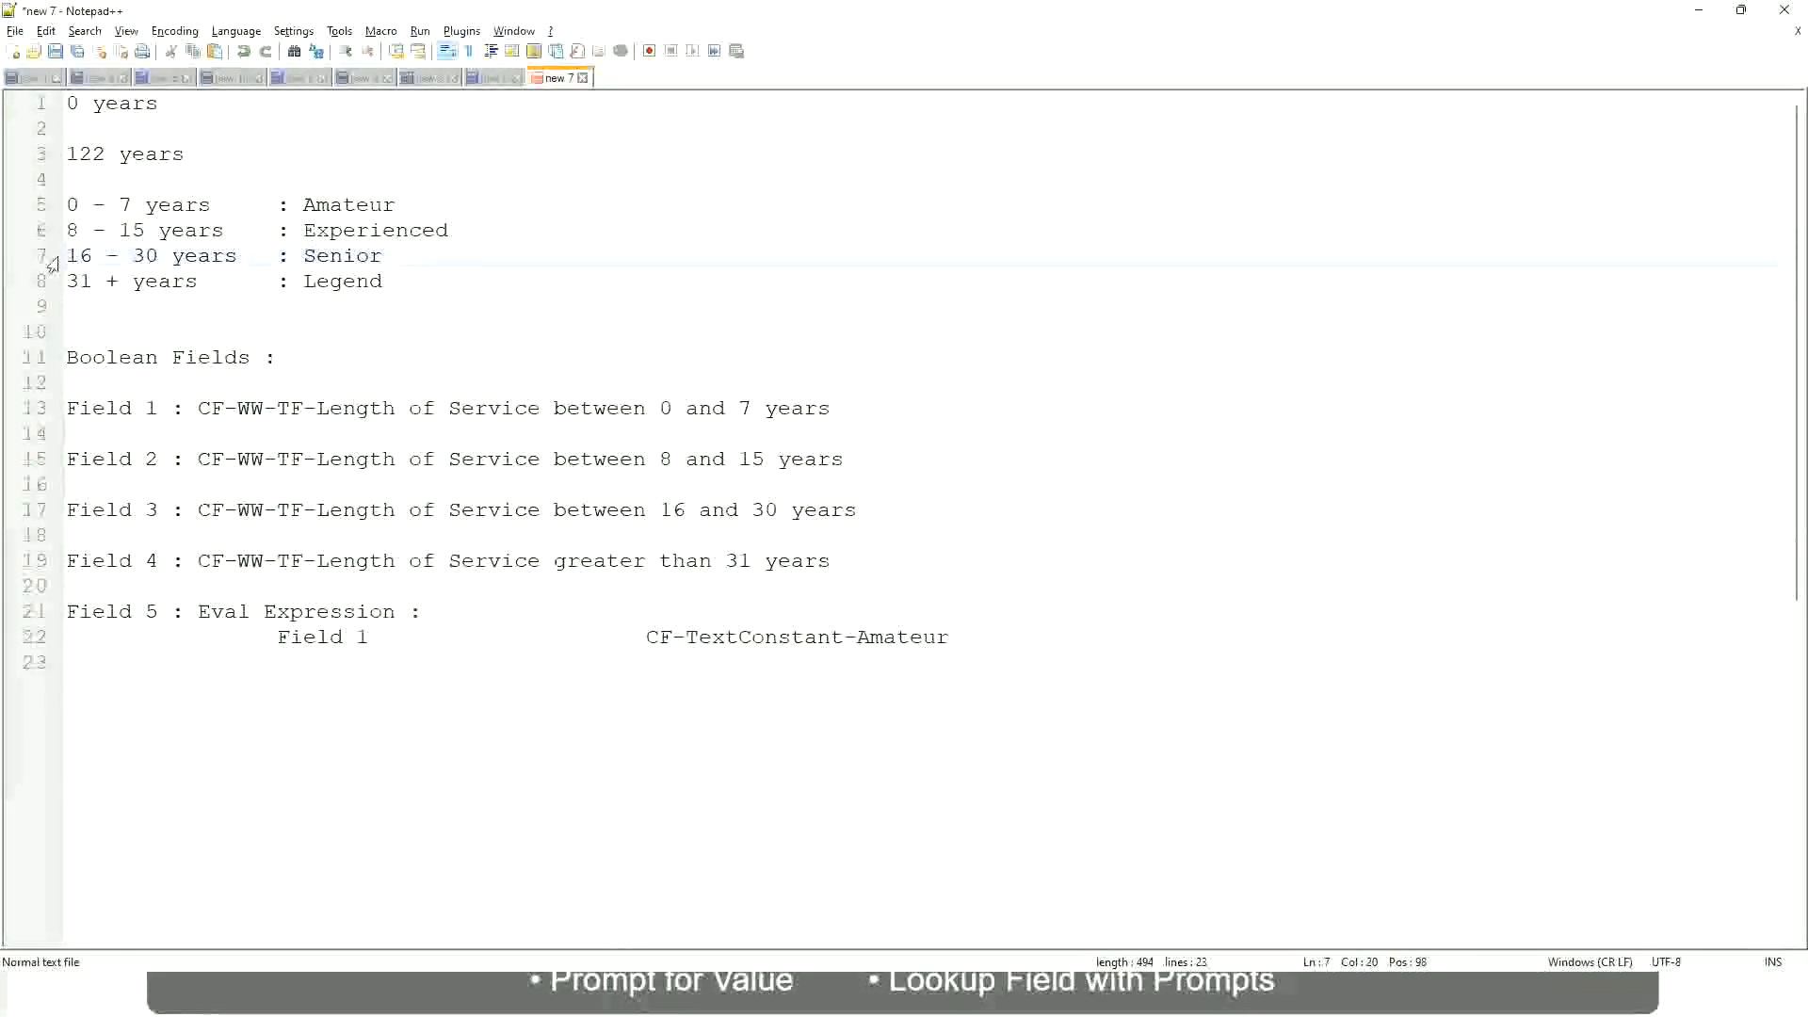
pyautogui.moveTo(66, 263); pyautogui.dragTo(174, 264)
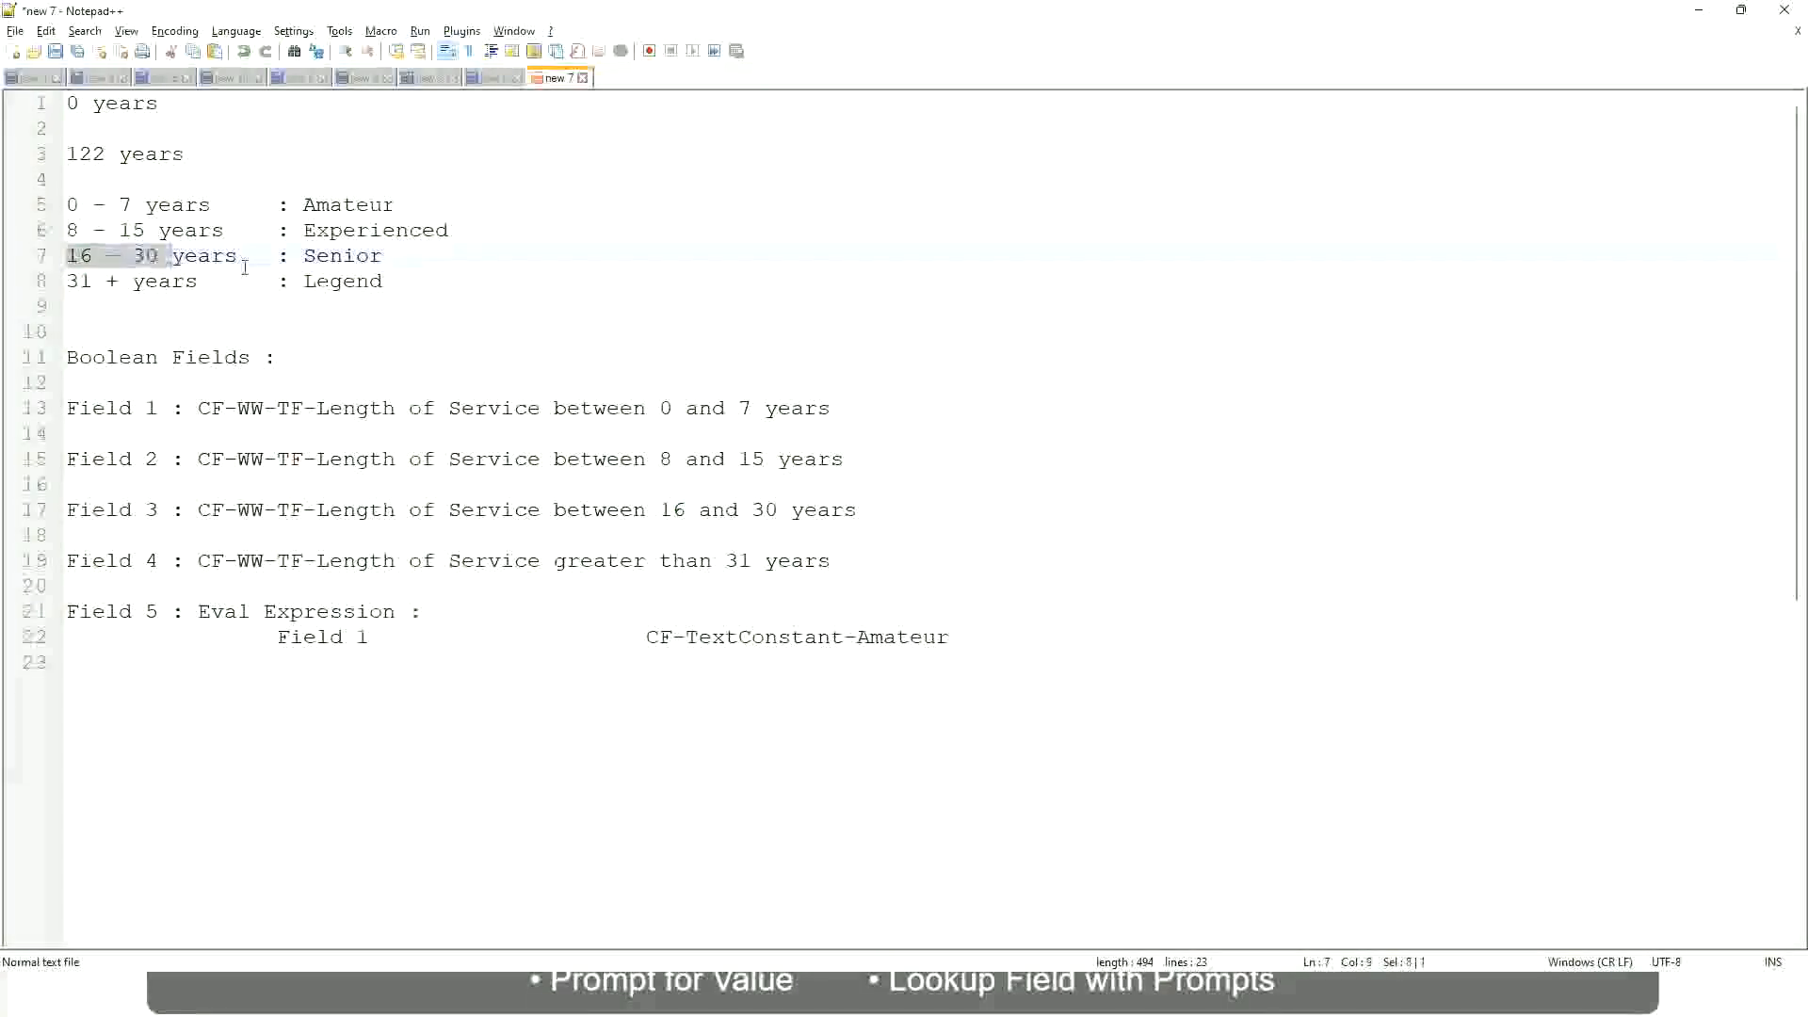
pyautogui.doubleClick(334, 256)
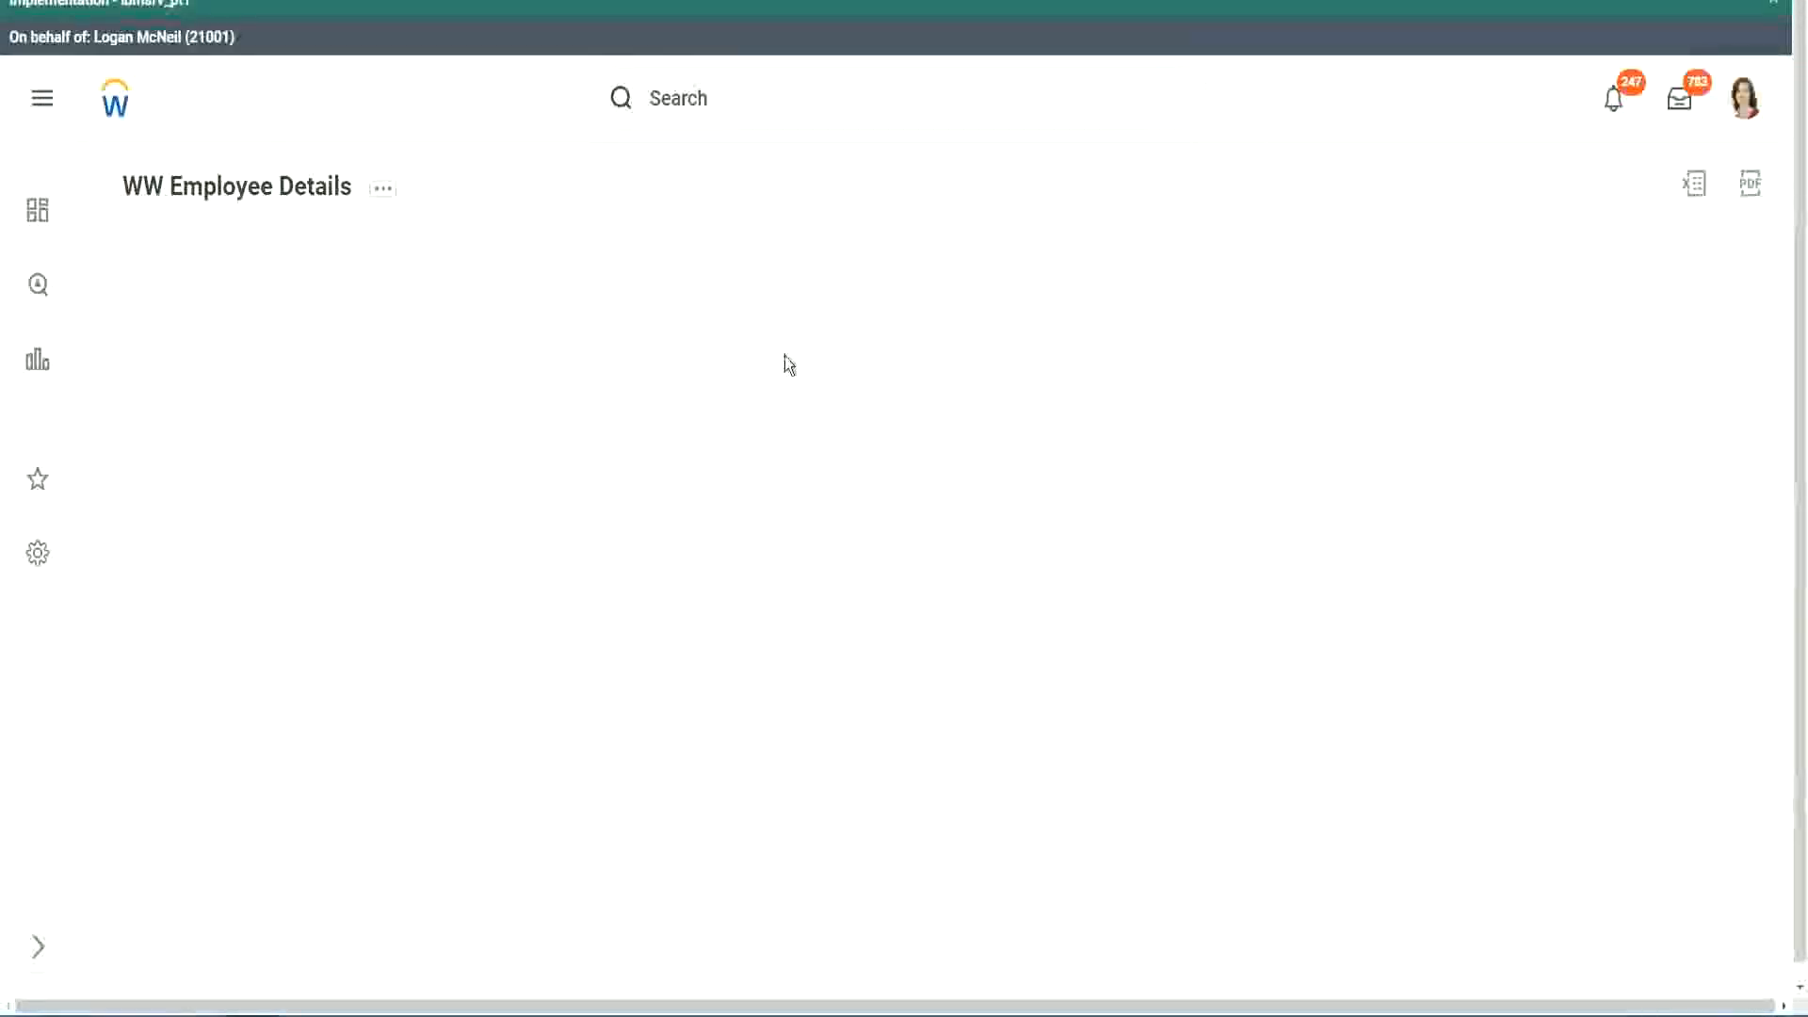
# - Return to the Workday report output and compare the workers' years of service with their Experience Bands values
pyautogui.scroll(-3, 1553, 566)
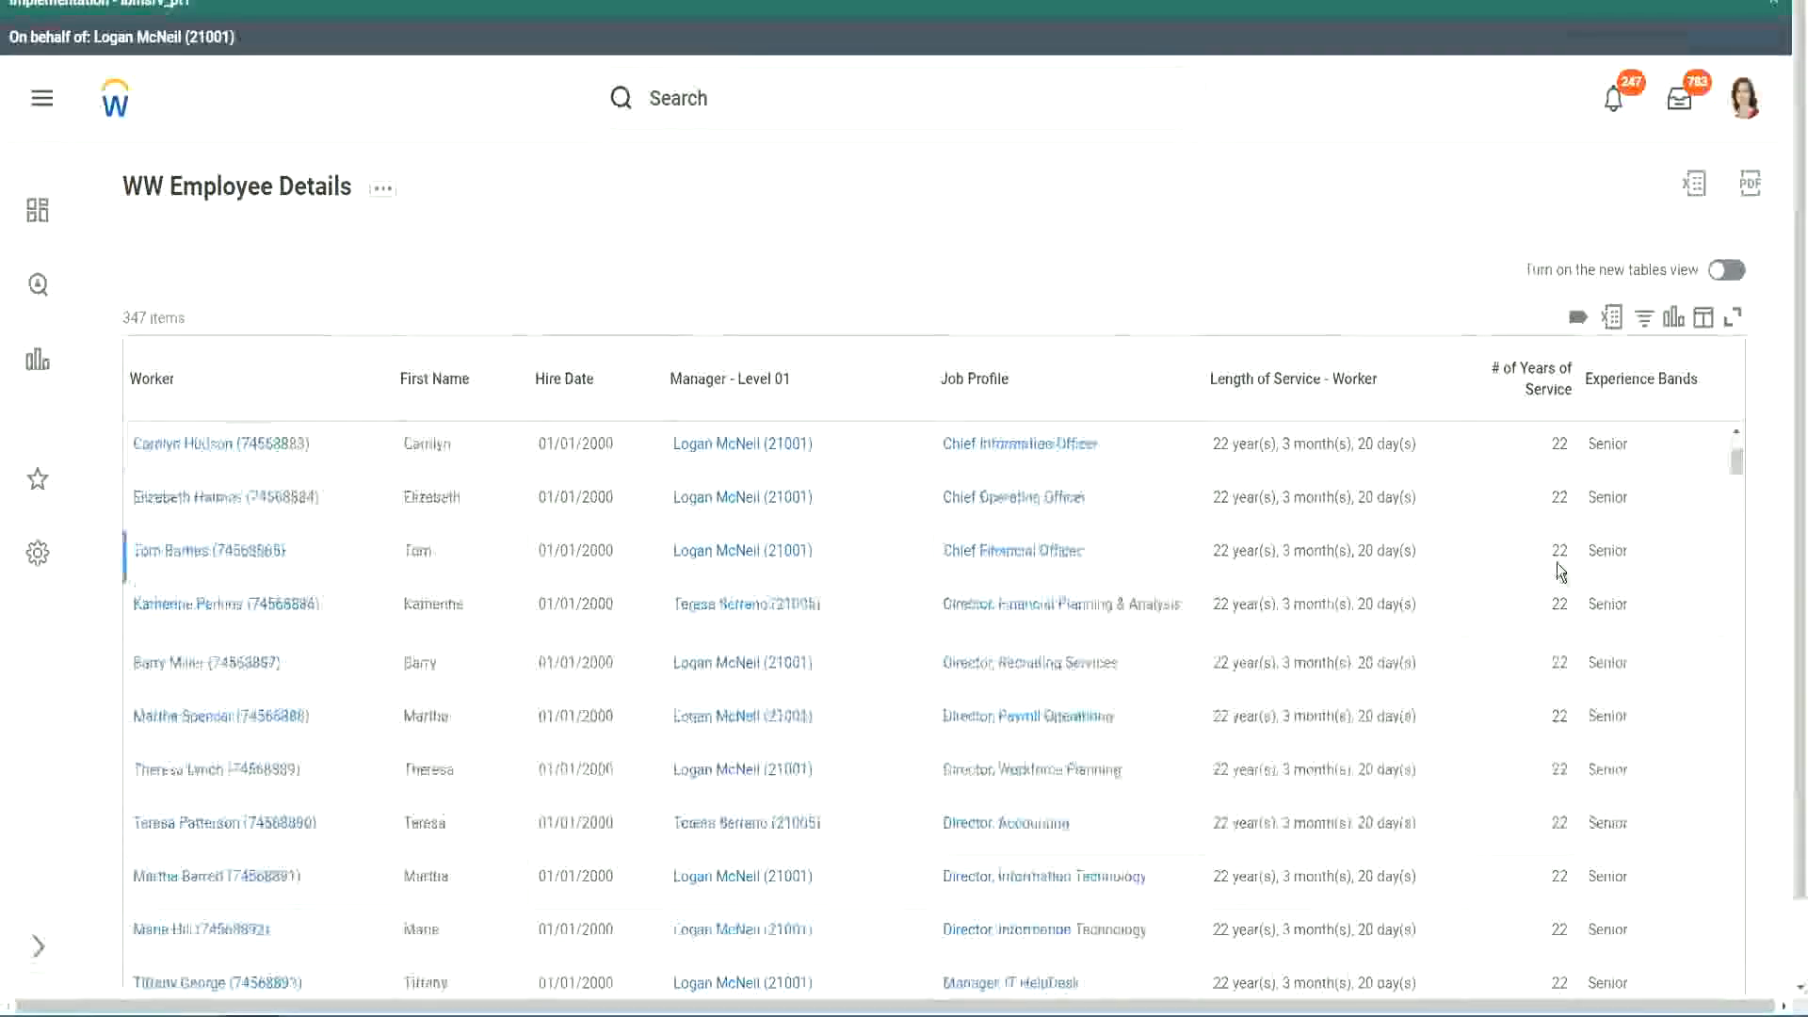
pyautogui.scroll(-8, 1563, 573)
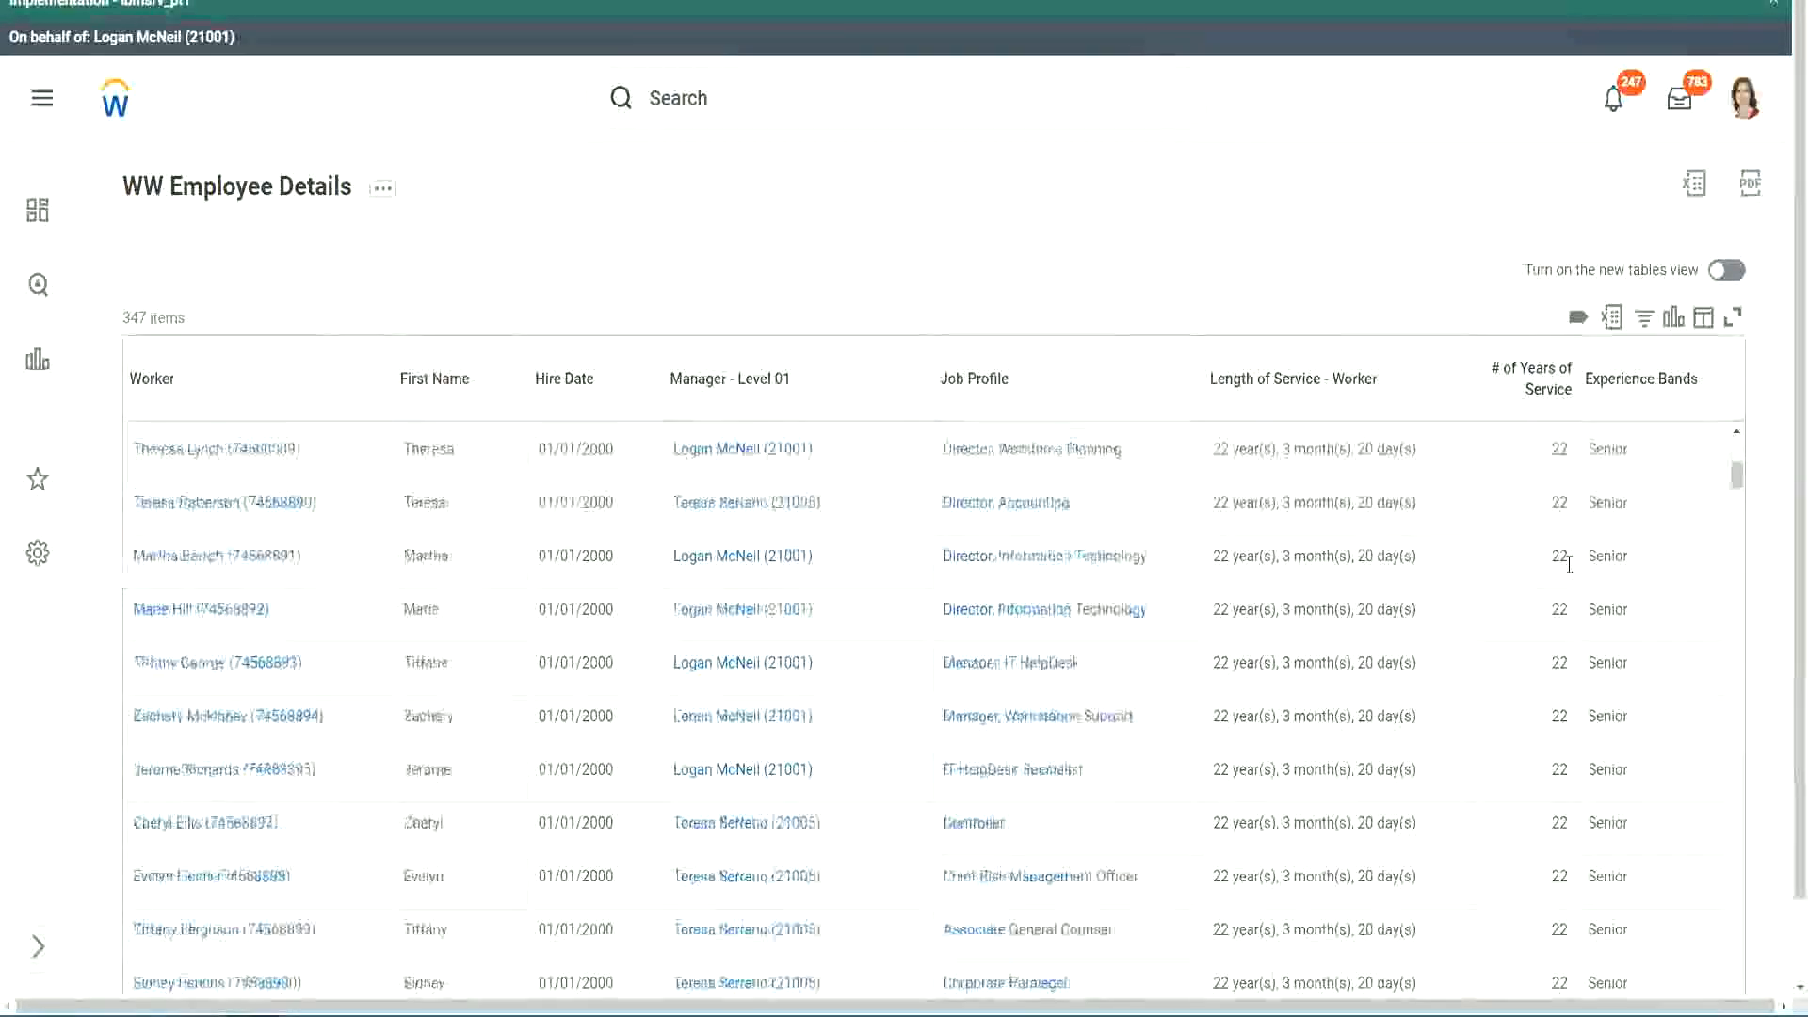
pyautogui.scroll(-8, 1574, 624)
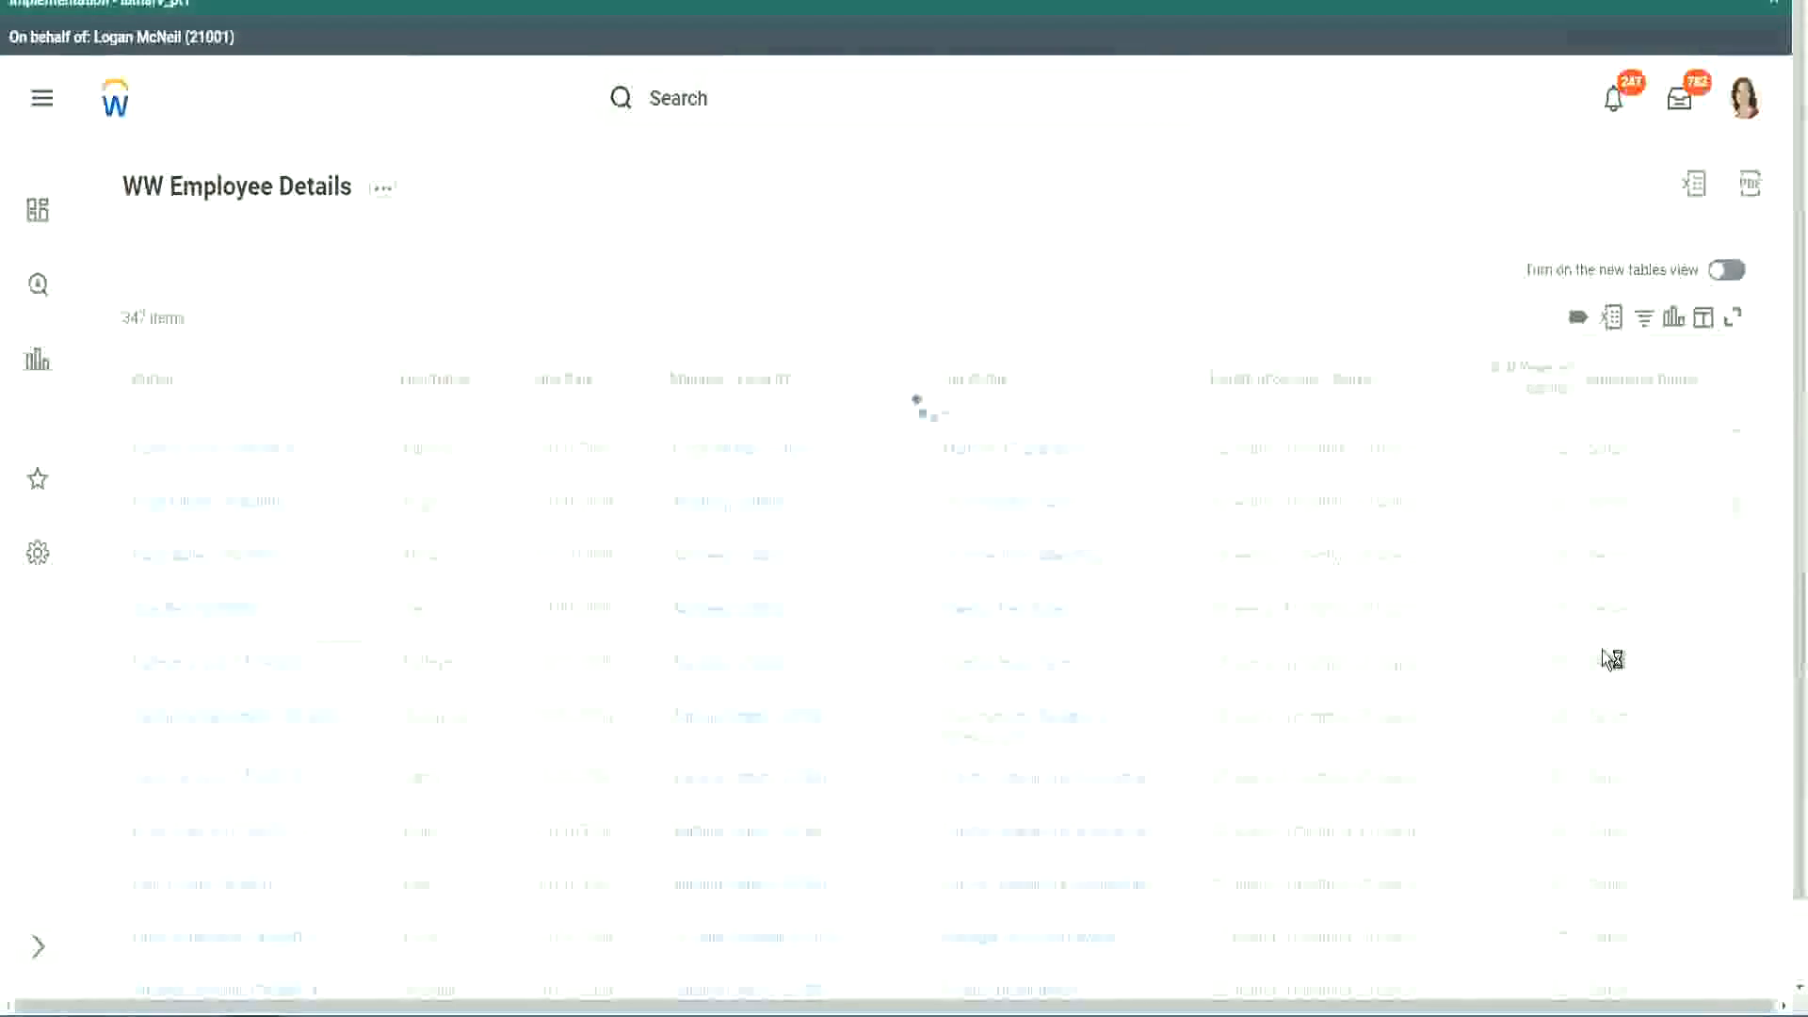
pyautogui.scroll(-1, 1602, 650)
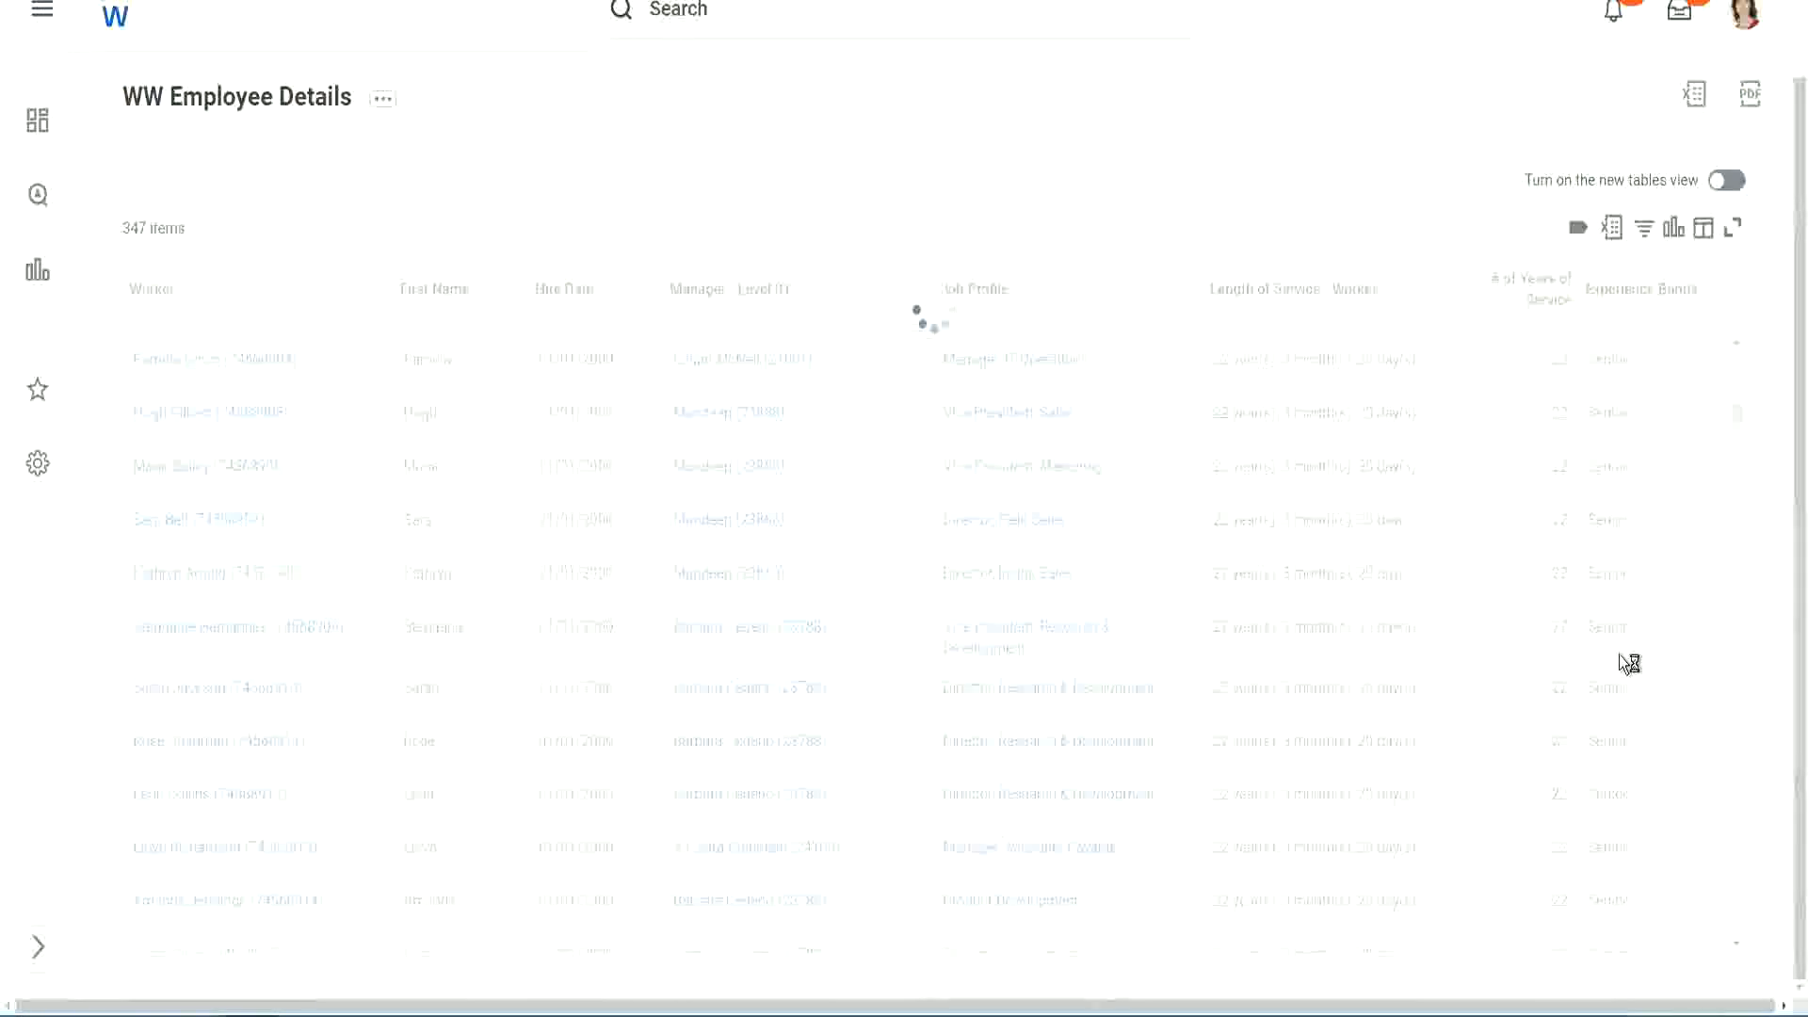
pyautogui.scroll(-5, 1676, 531)
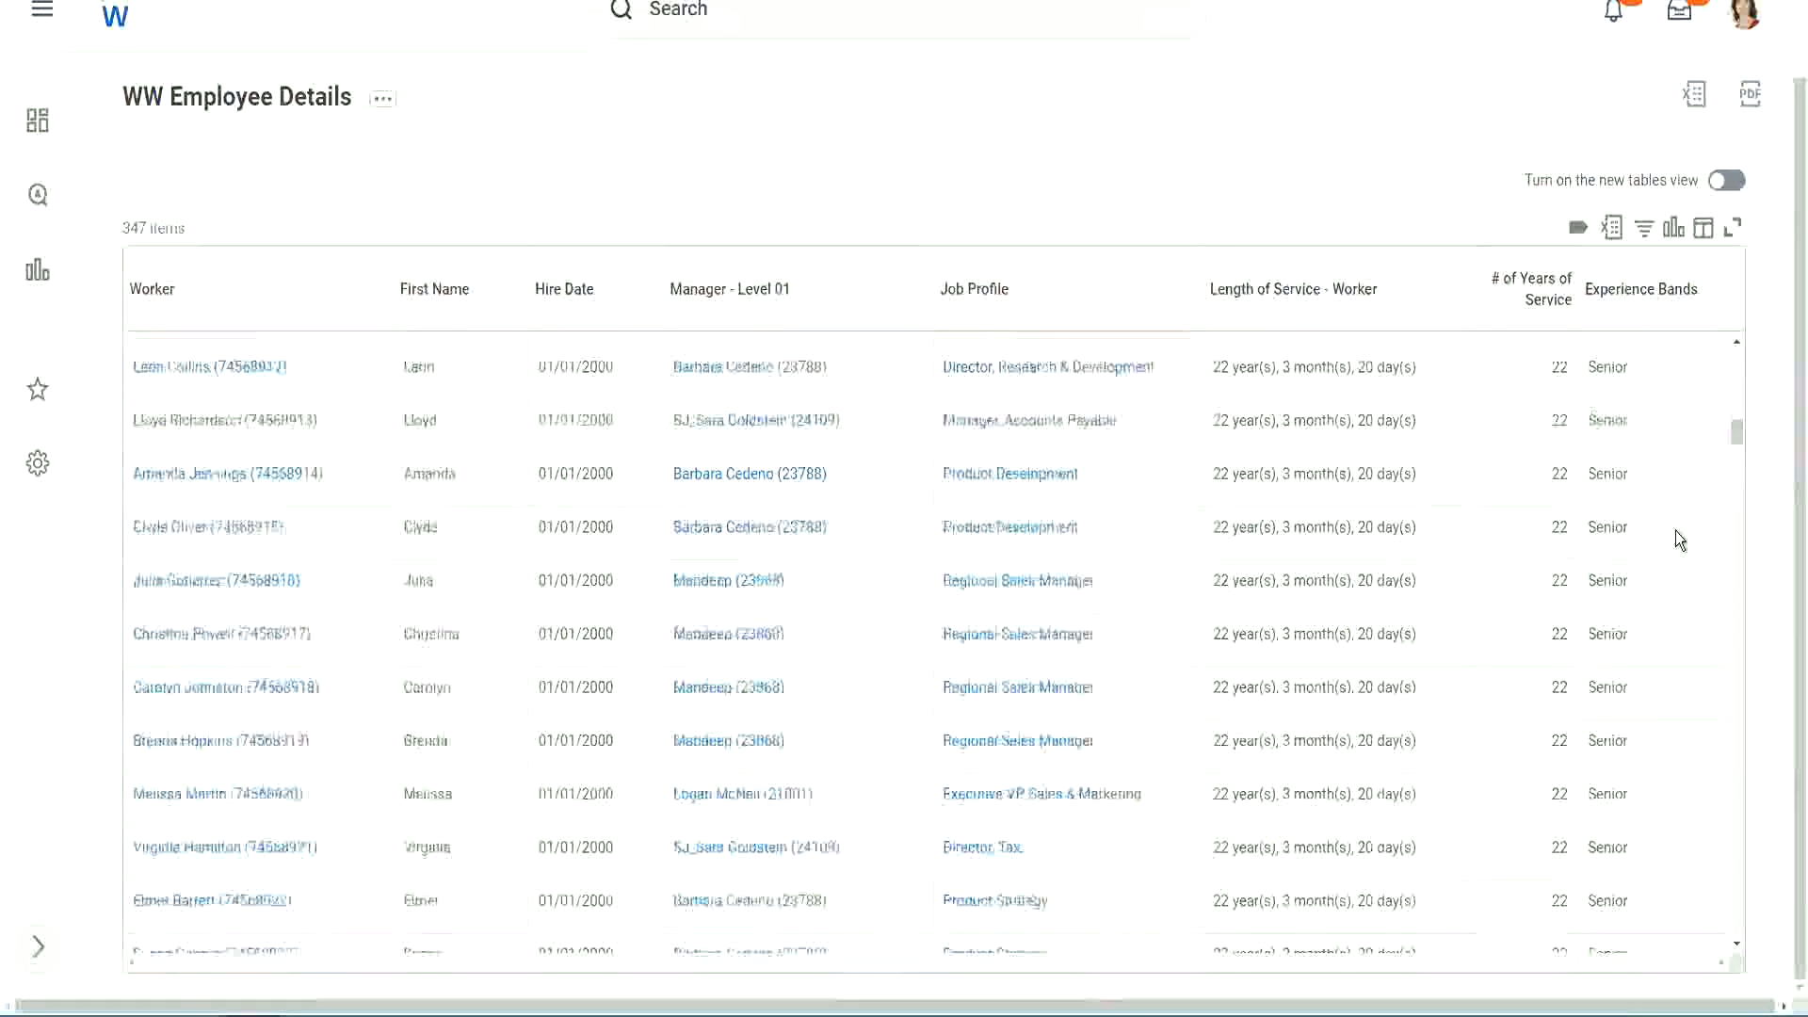
pyautogui.scroll(-3, 1675, 538)
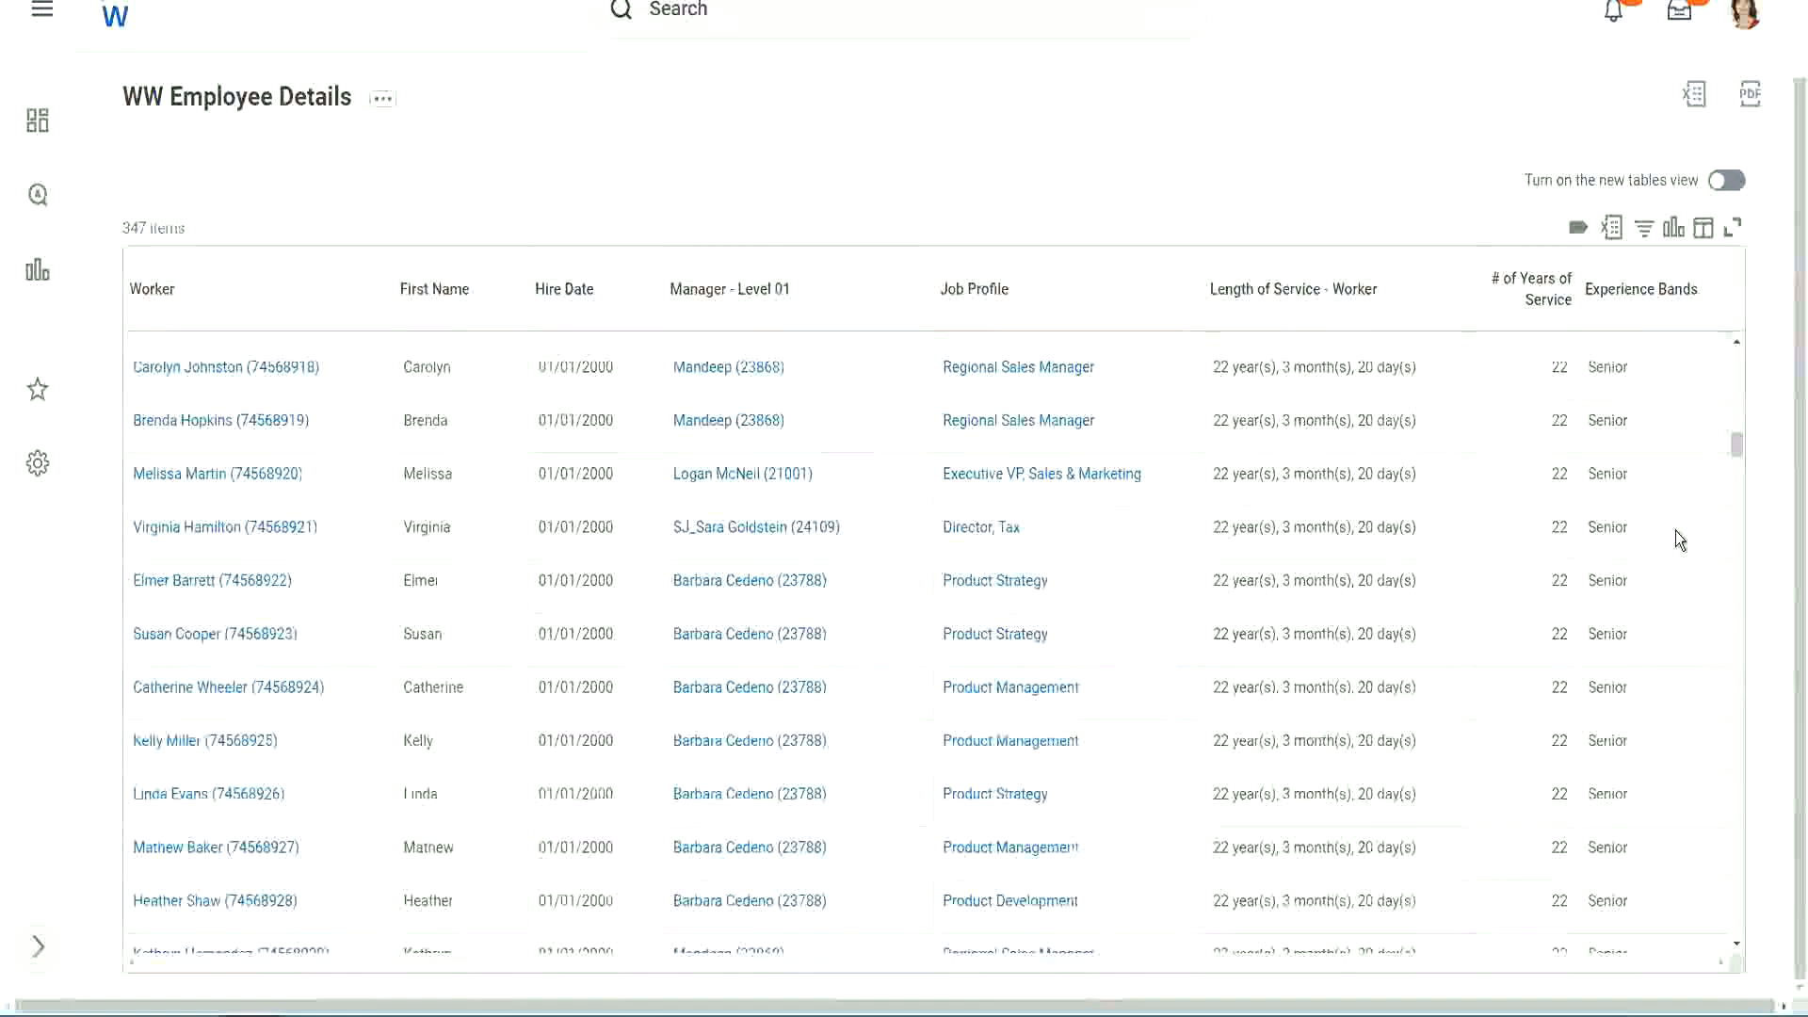
pyautogui.scroll(-6, 1675, 529)
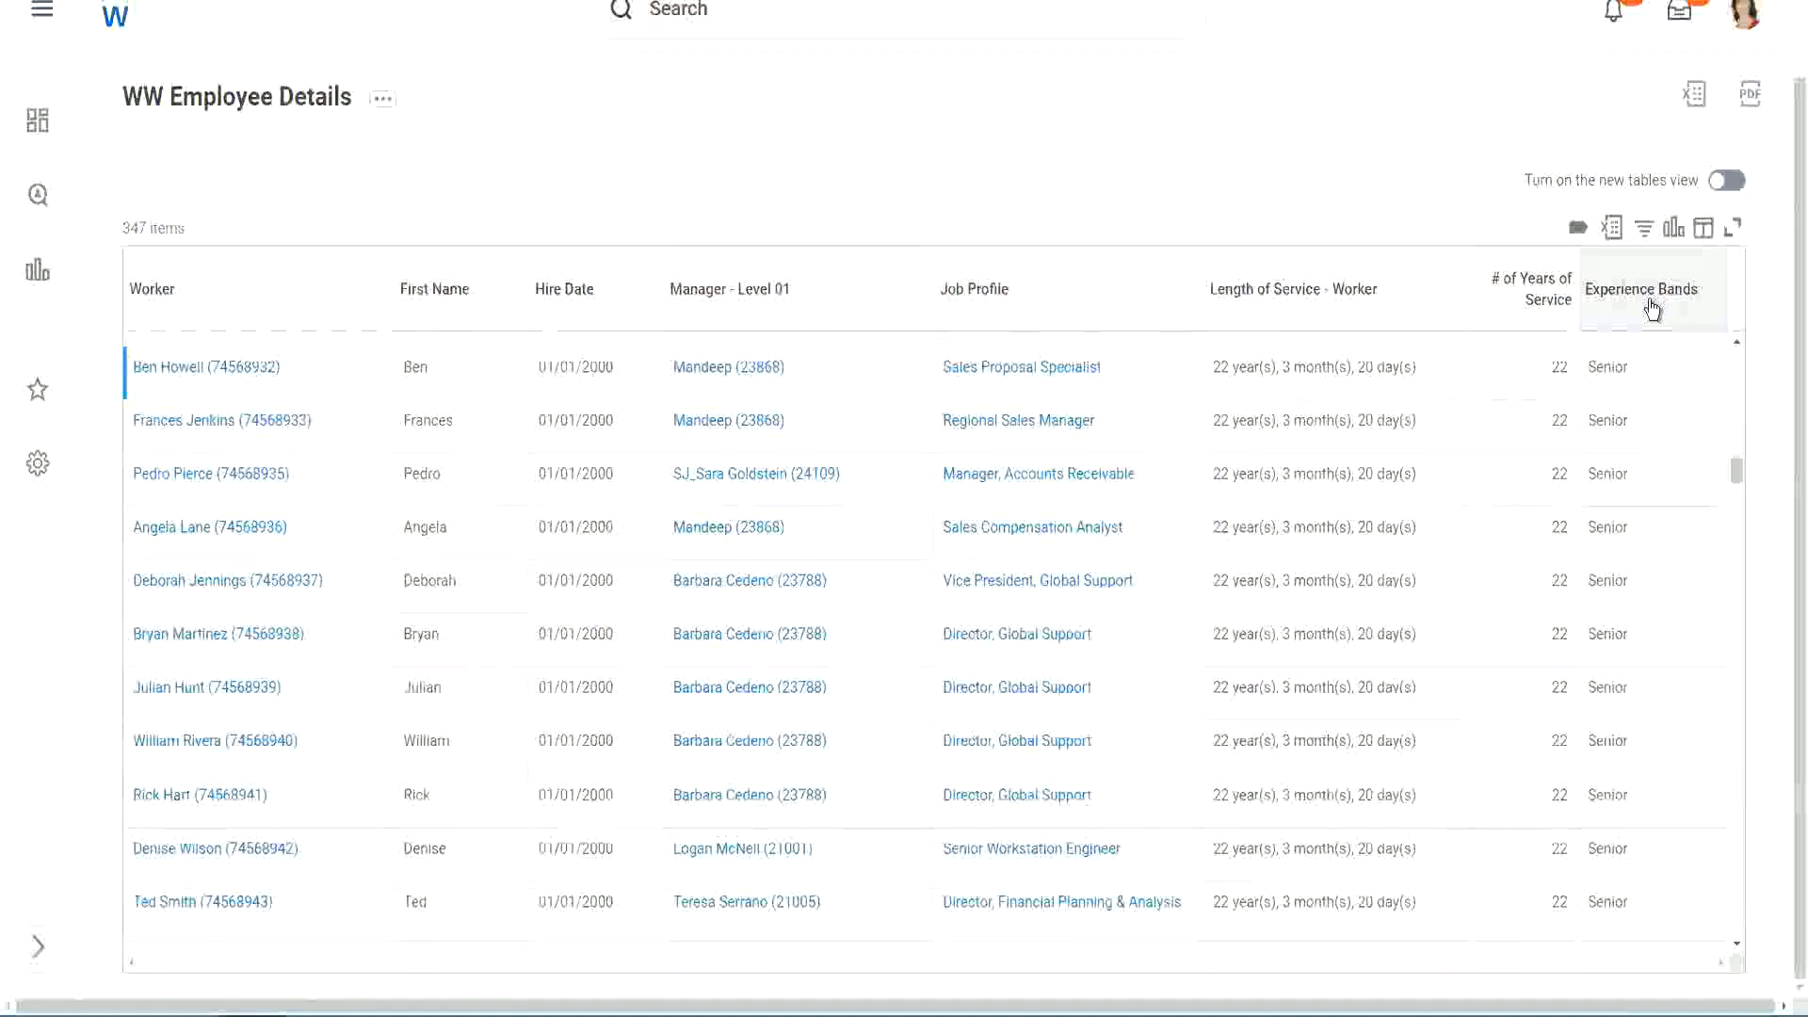
# - Filter the report's Experience Bands column to values containing Amateur
pyautogui.click(1651, 307)
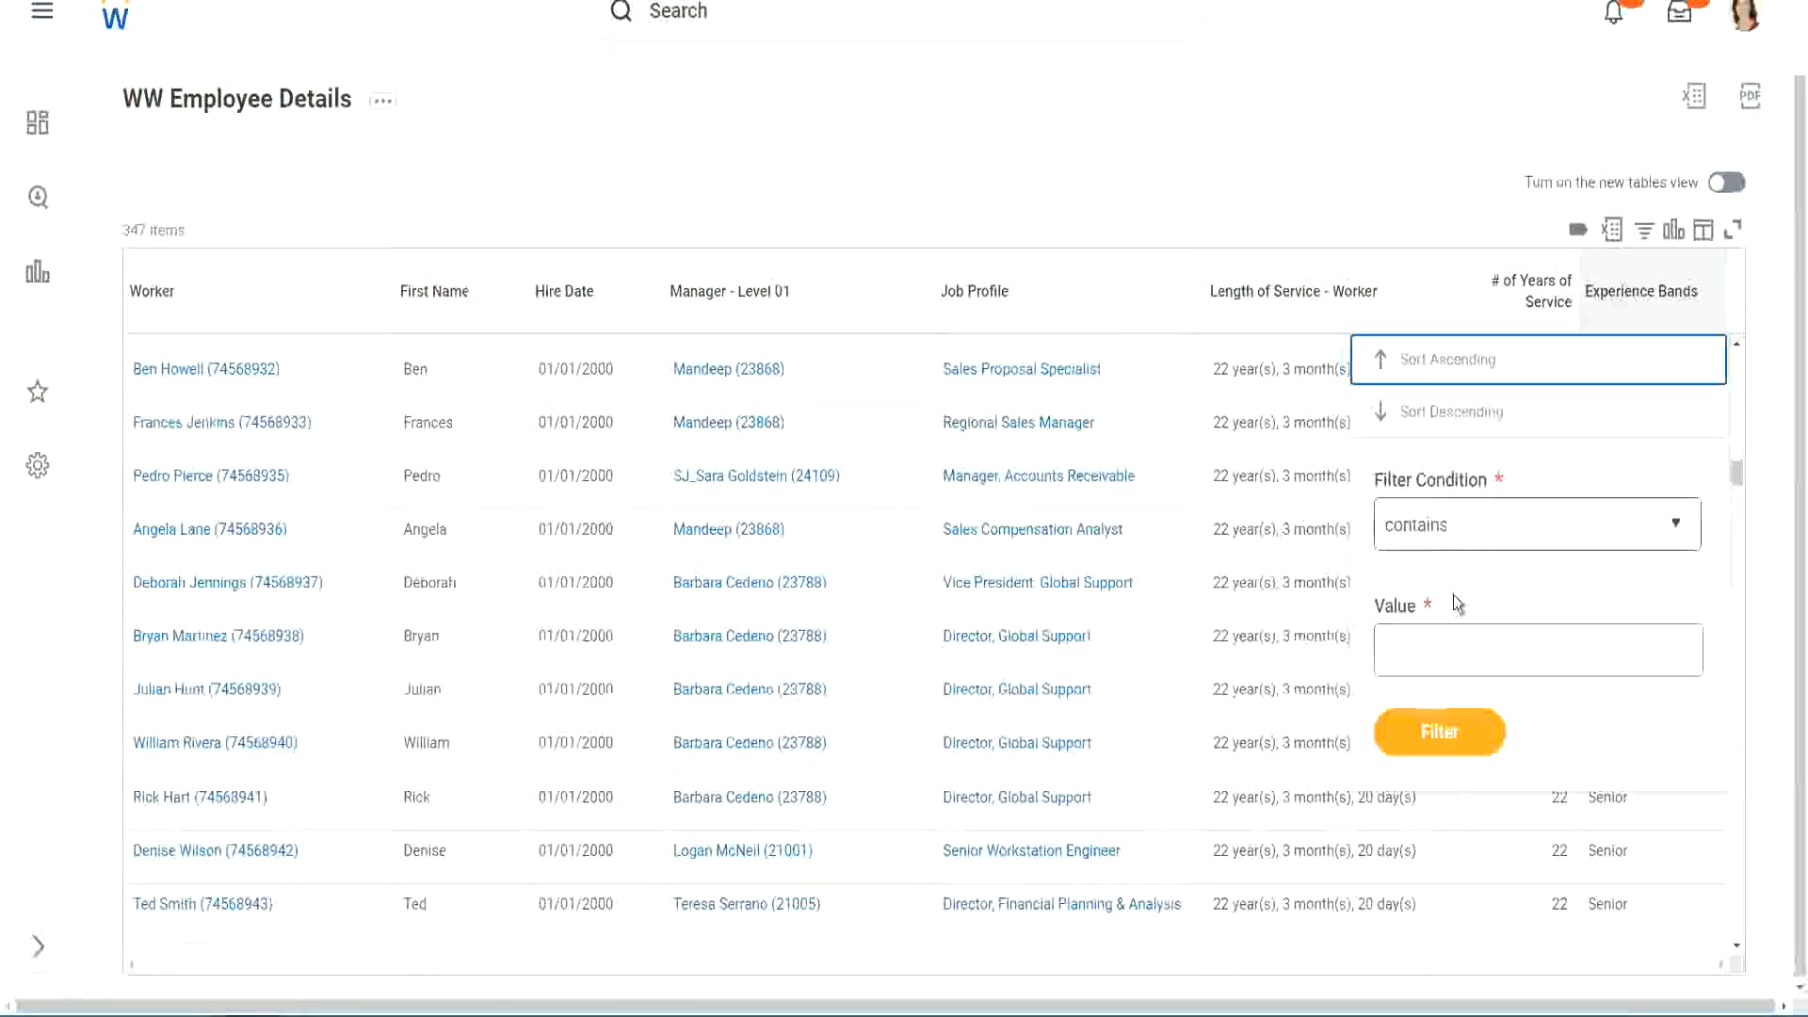
pyautogui.click(1433, 633)
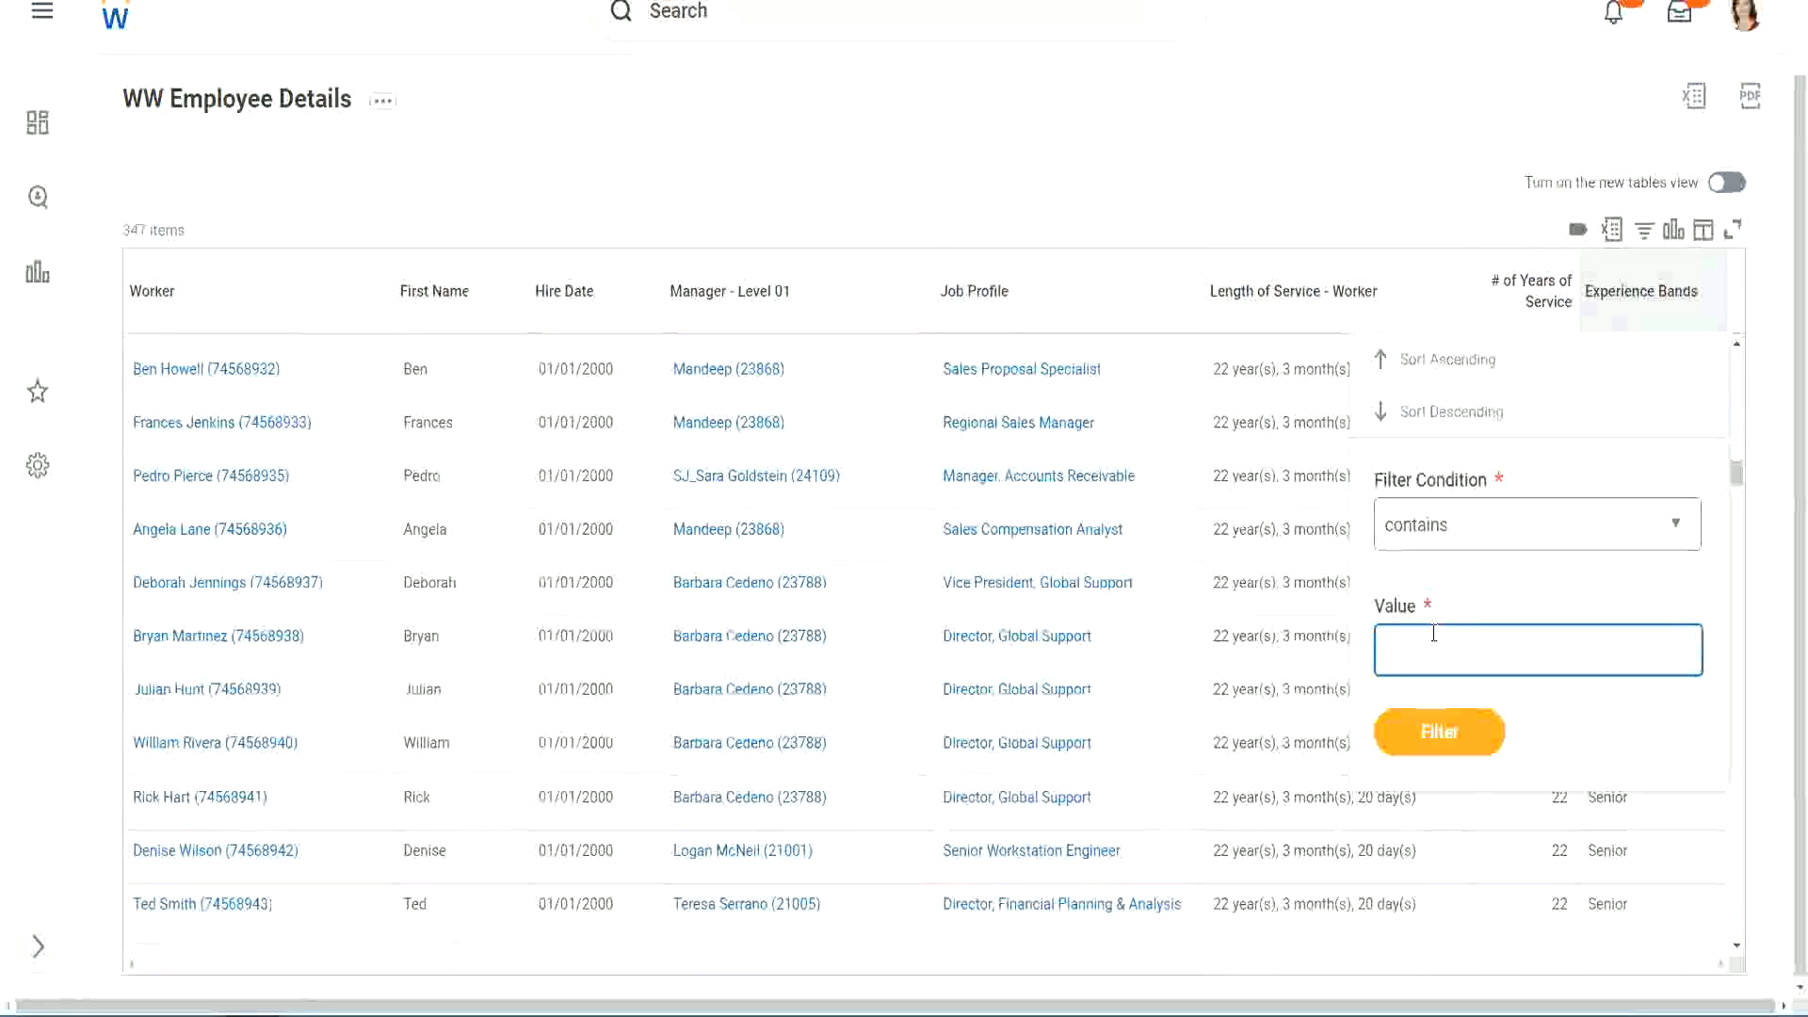
pyautogui.write('Amate')
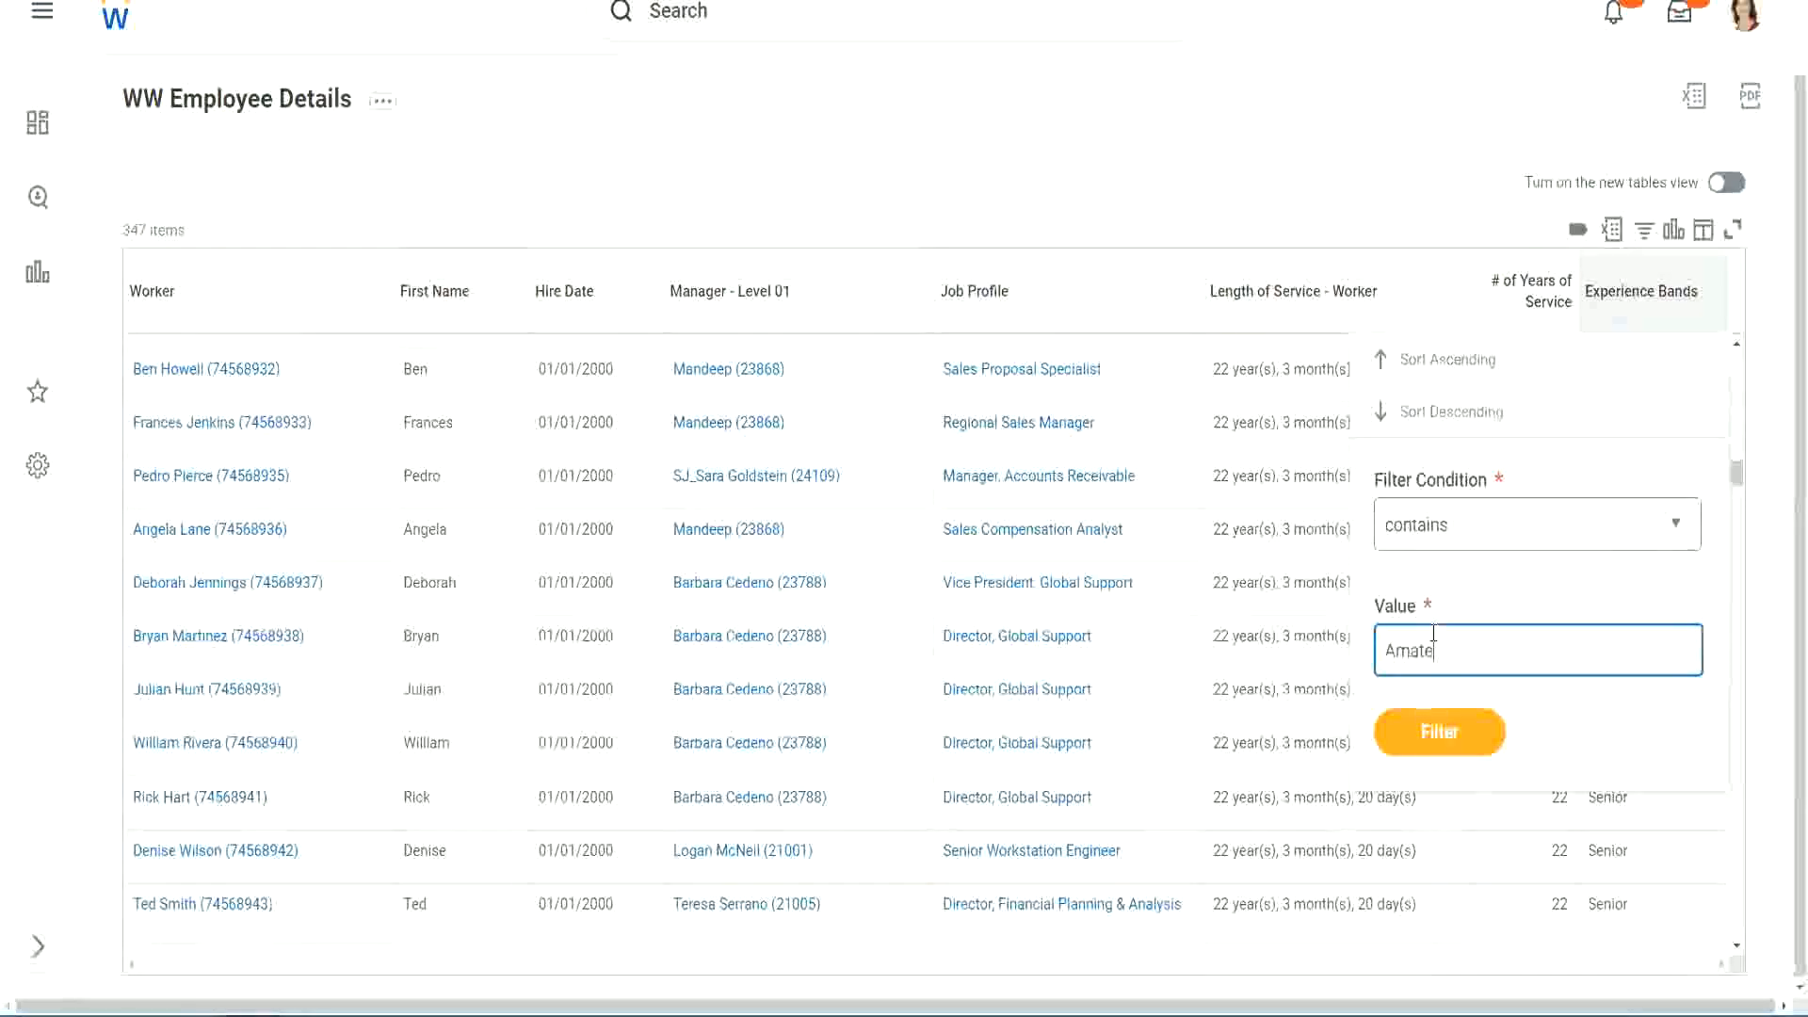
pyautogui.write('ur')
pyautogui.click(1426, 743)
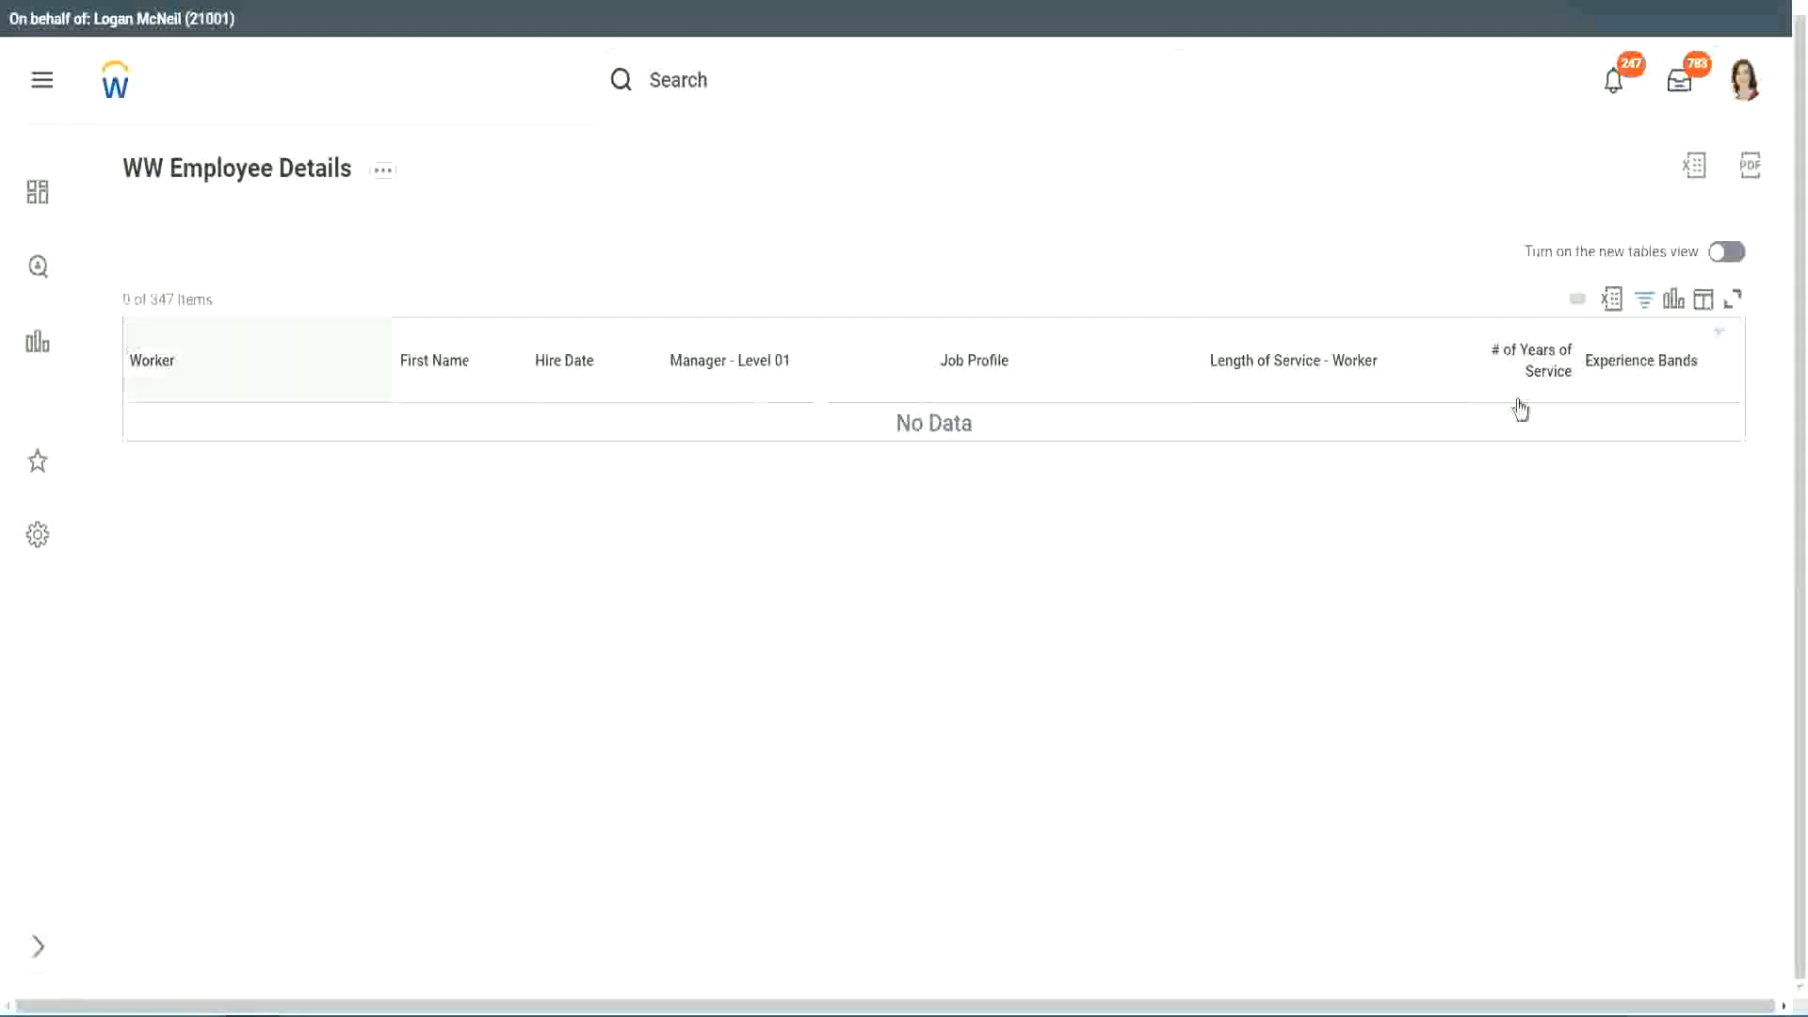
# - Change the Experience Bands column filter value to Legend
pyautogui.click(1637, 362)
pyautogui.click(1505, 623)
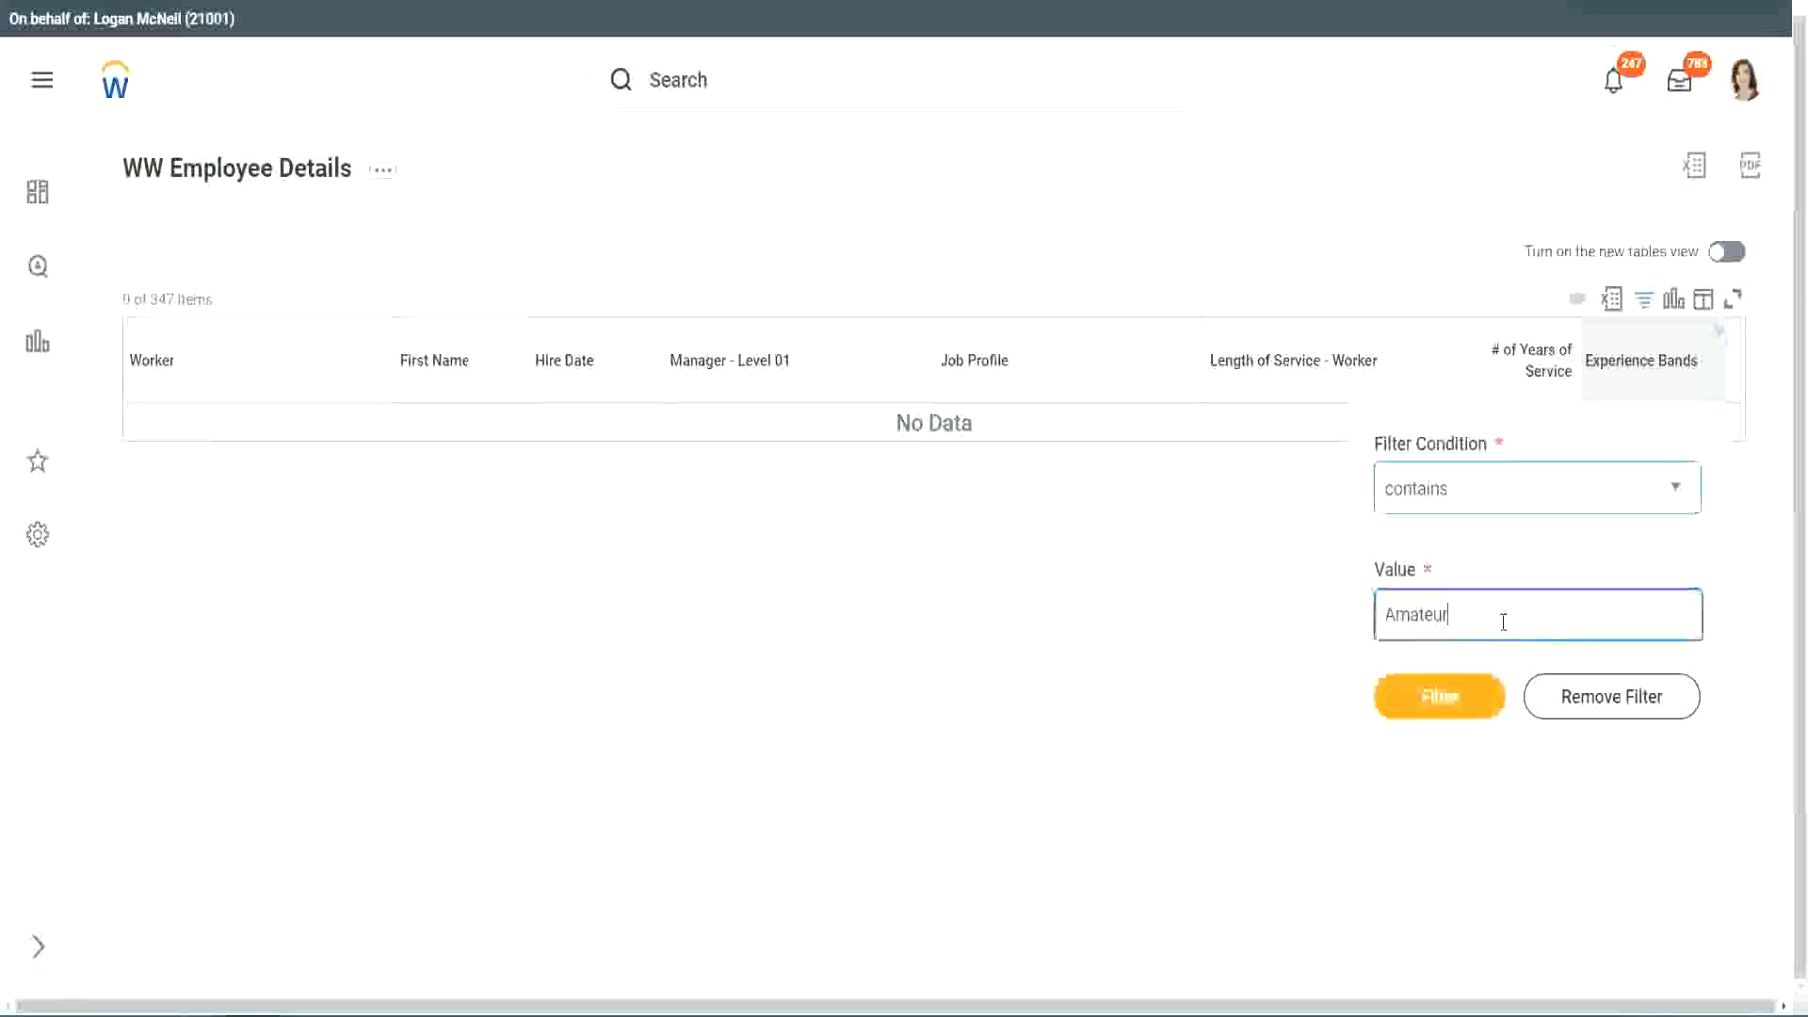
pyautogui.moveTo(1330, 622); pyautogui.dragTo(1292, 619)
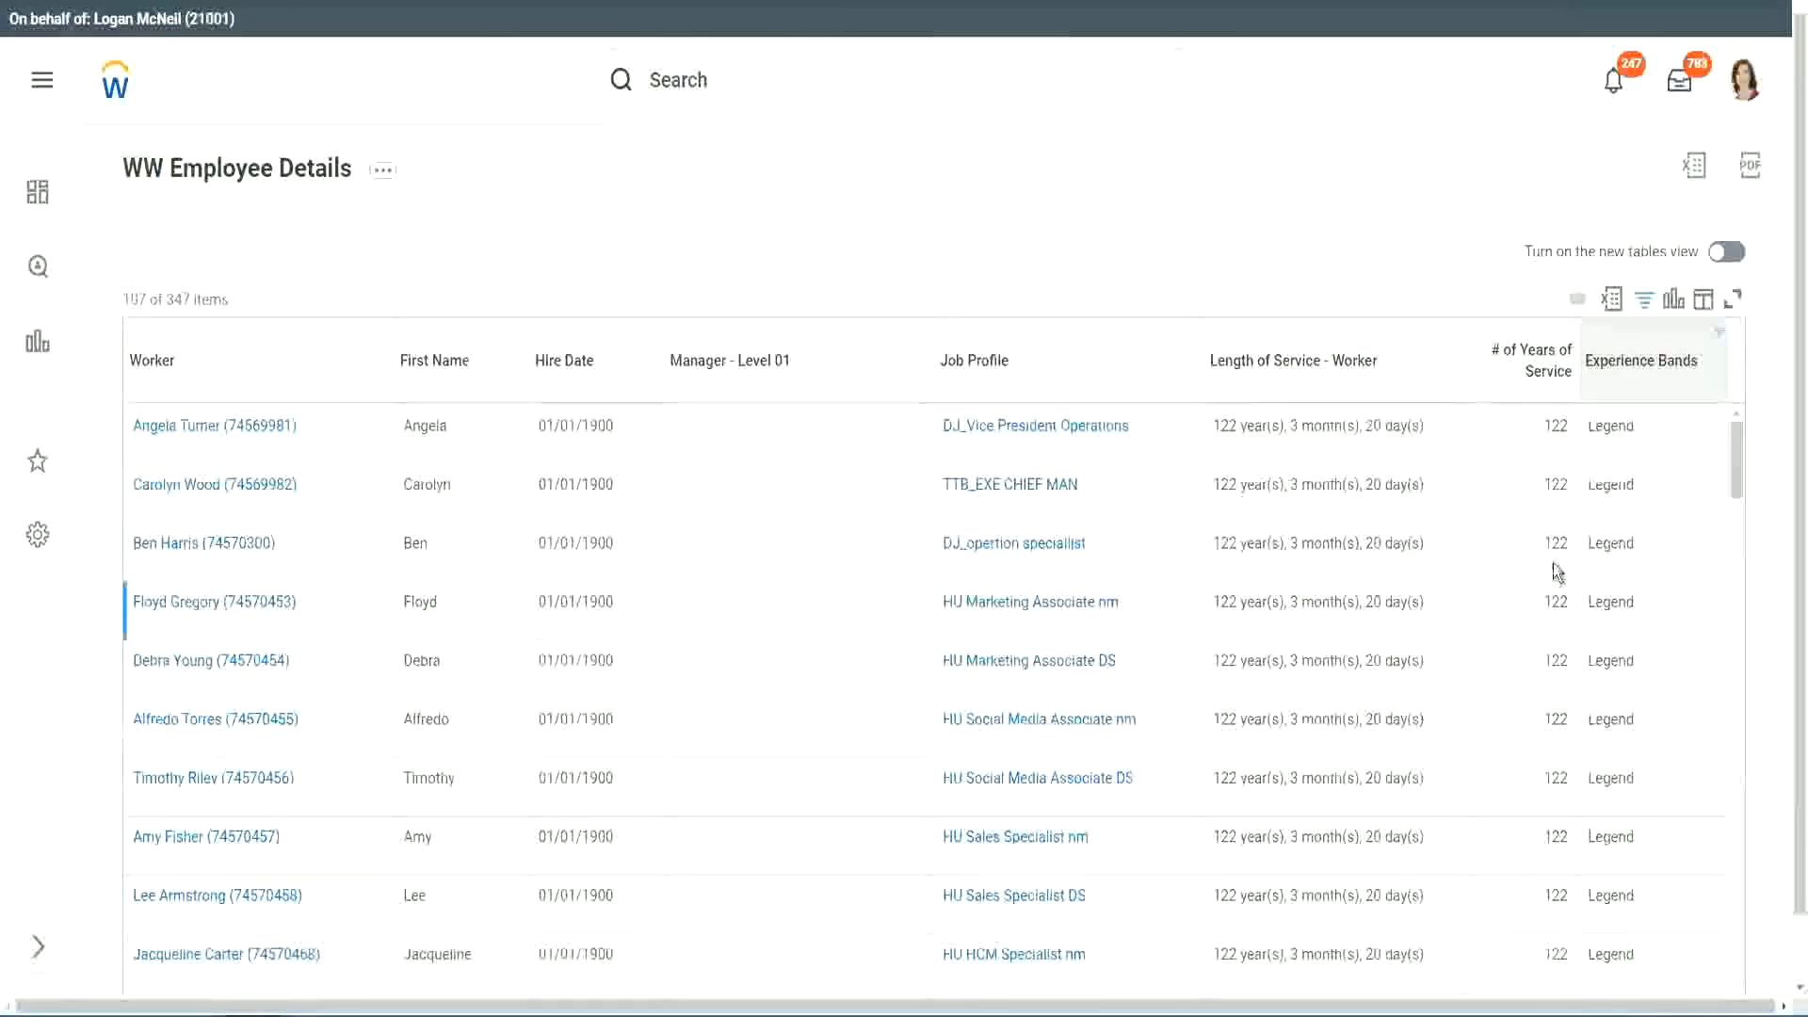
# - Examine the Legend rows down to the end of the list, comparing hire dates and years of service with the band
pyautogui.scroll(-15, 1552, 563)
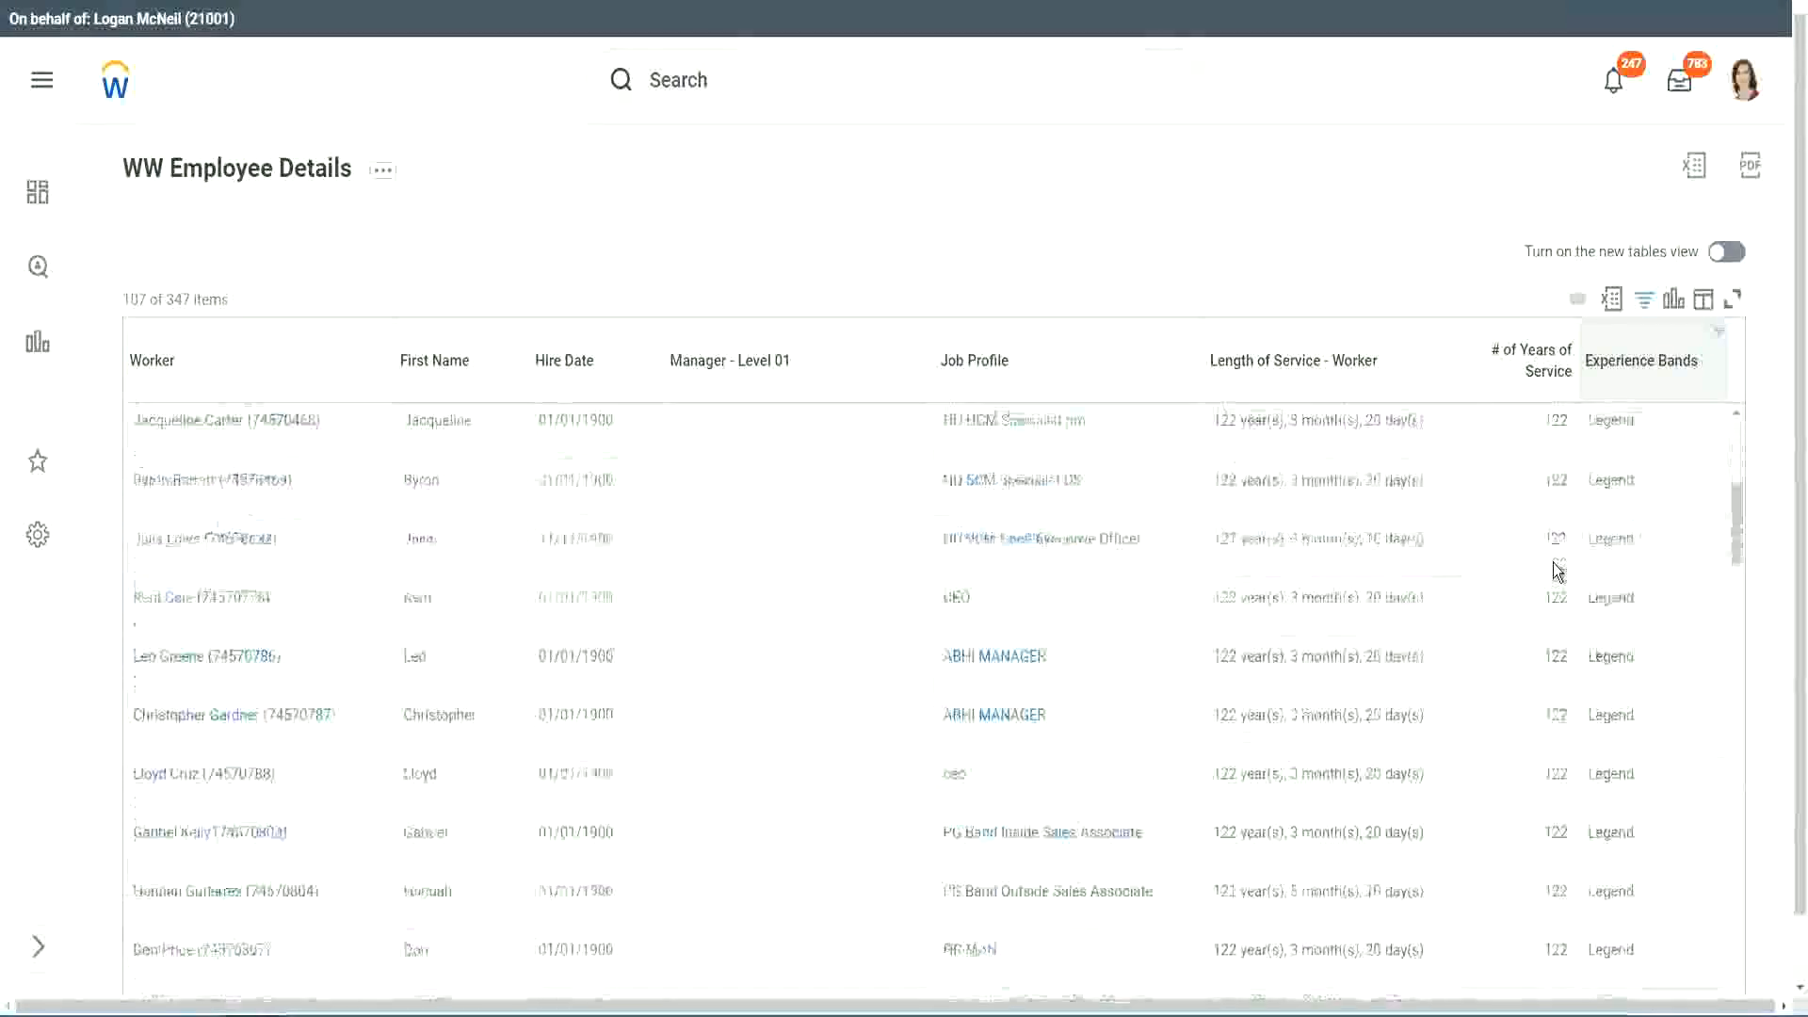
pyautogui.scroll(-3, 1552, 564)
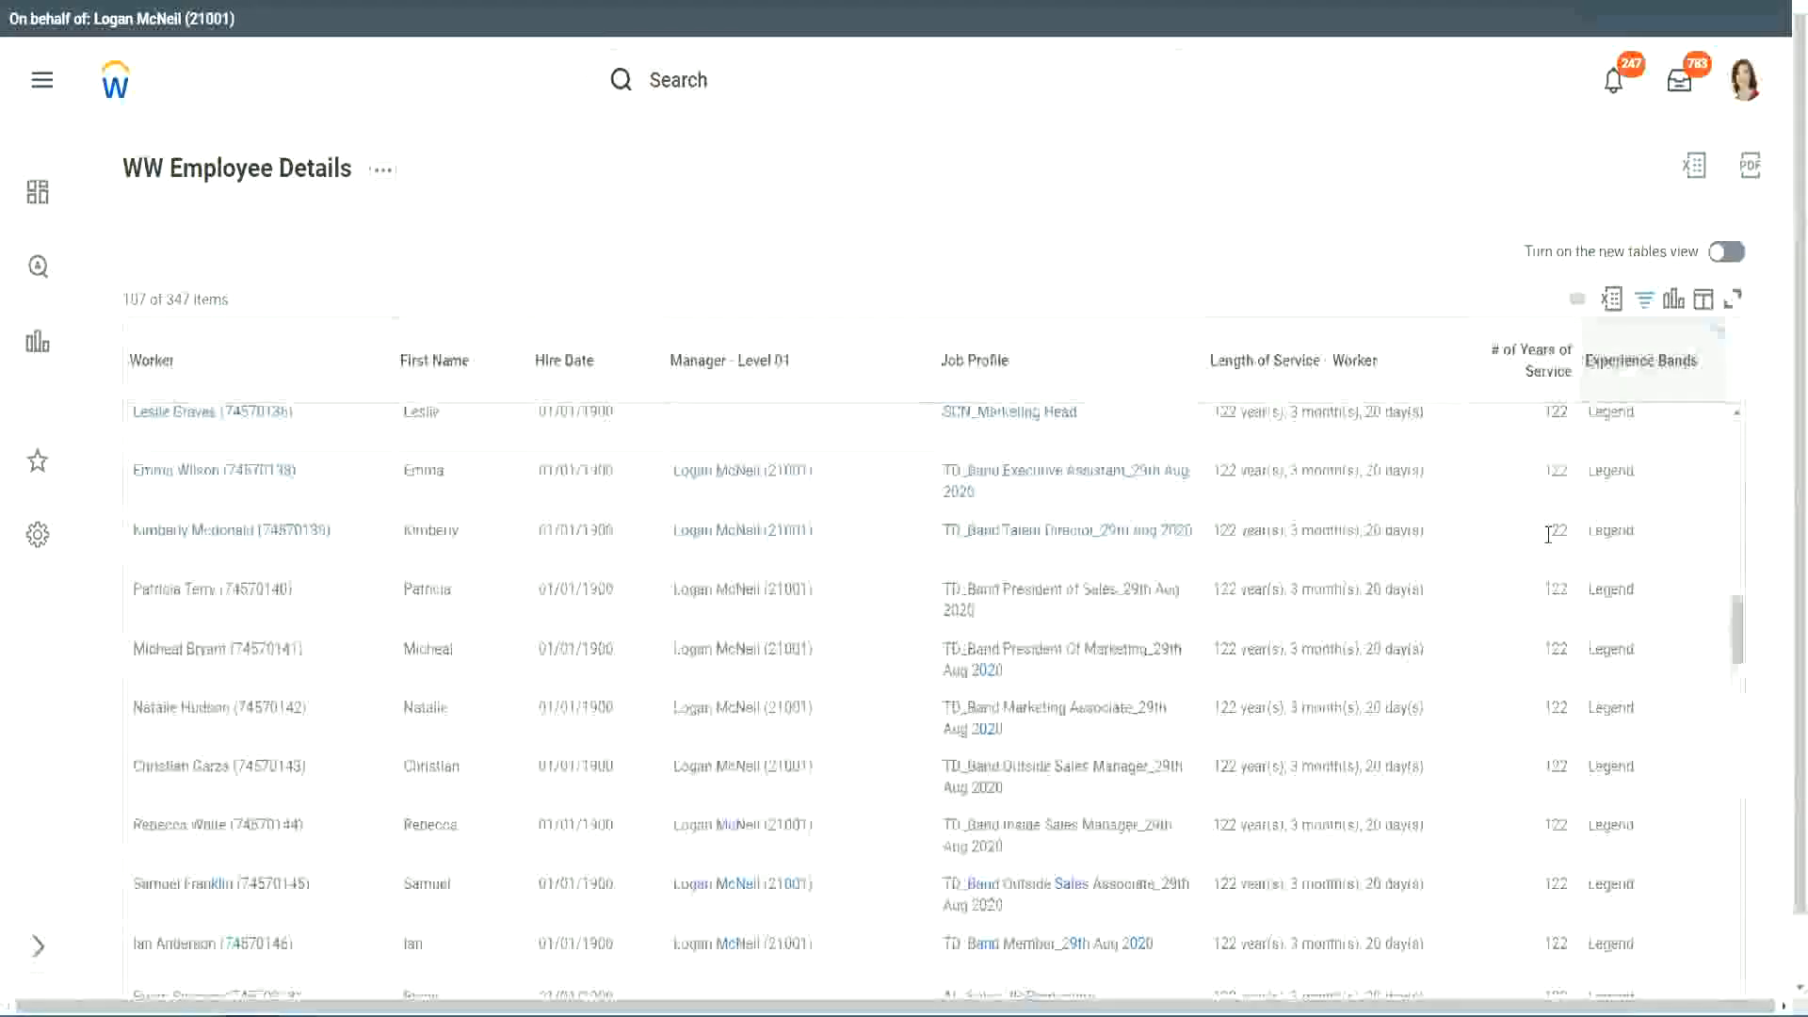
pyautogui.scroll(-10, 1550, 539)
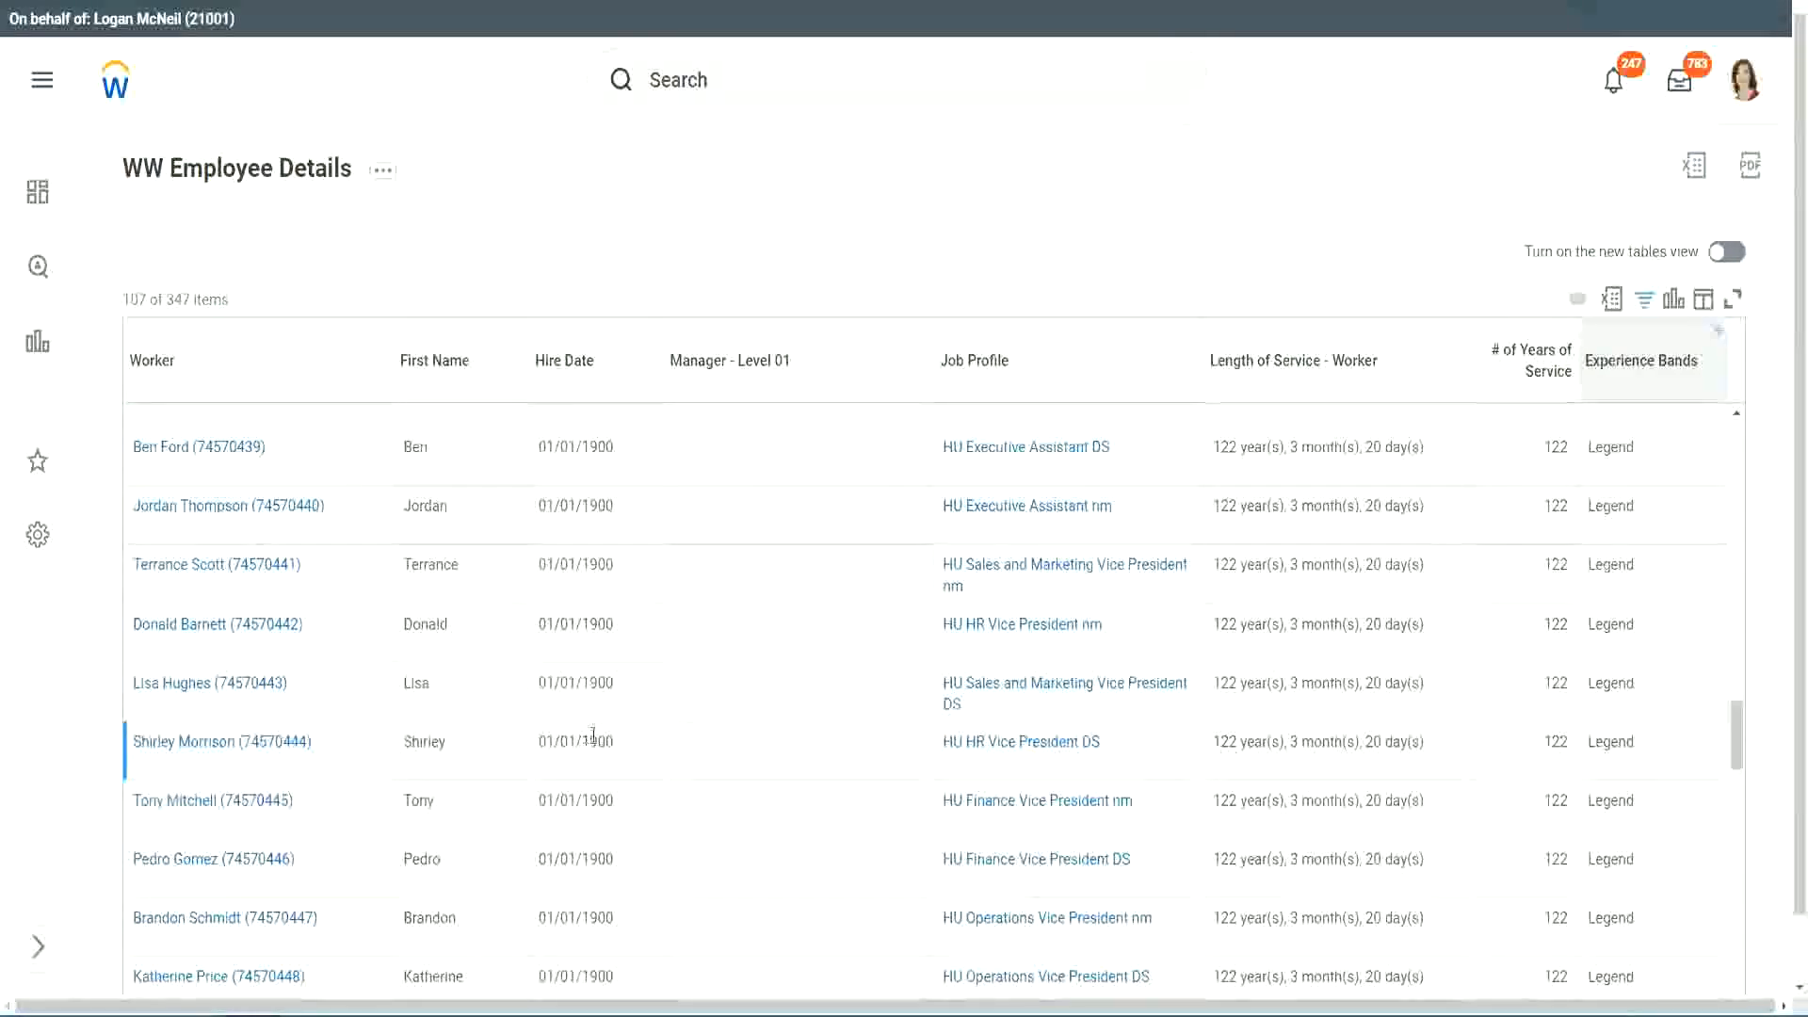
pyautogui.doubleClick(595, 742)
pyautogui.scroll(-5, 1539, 708)
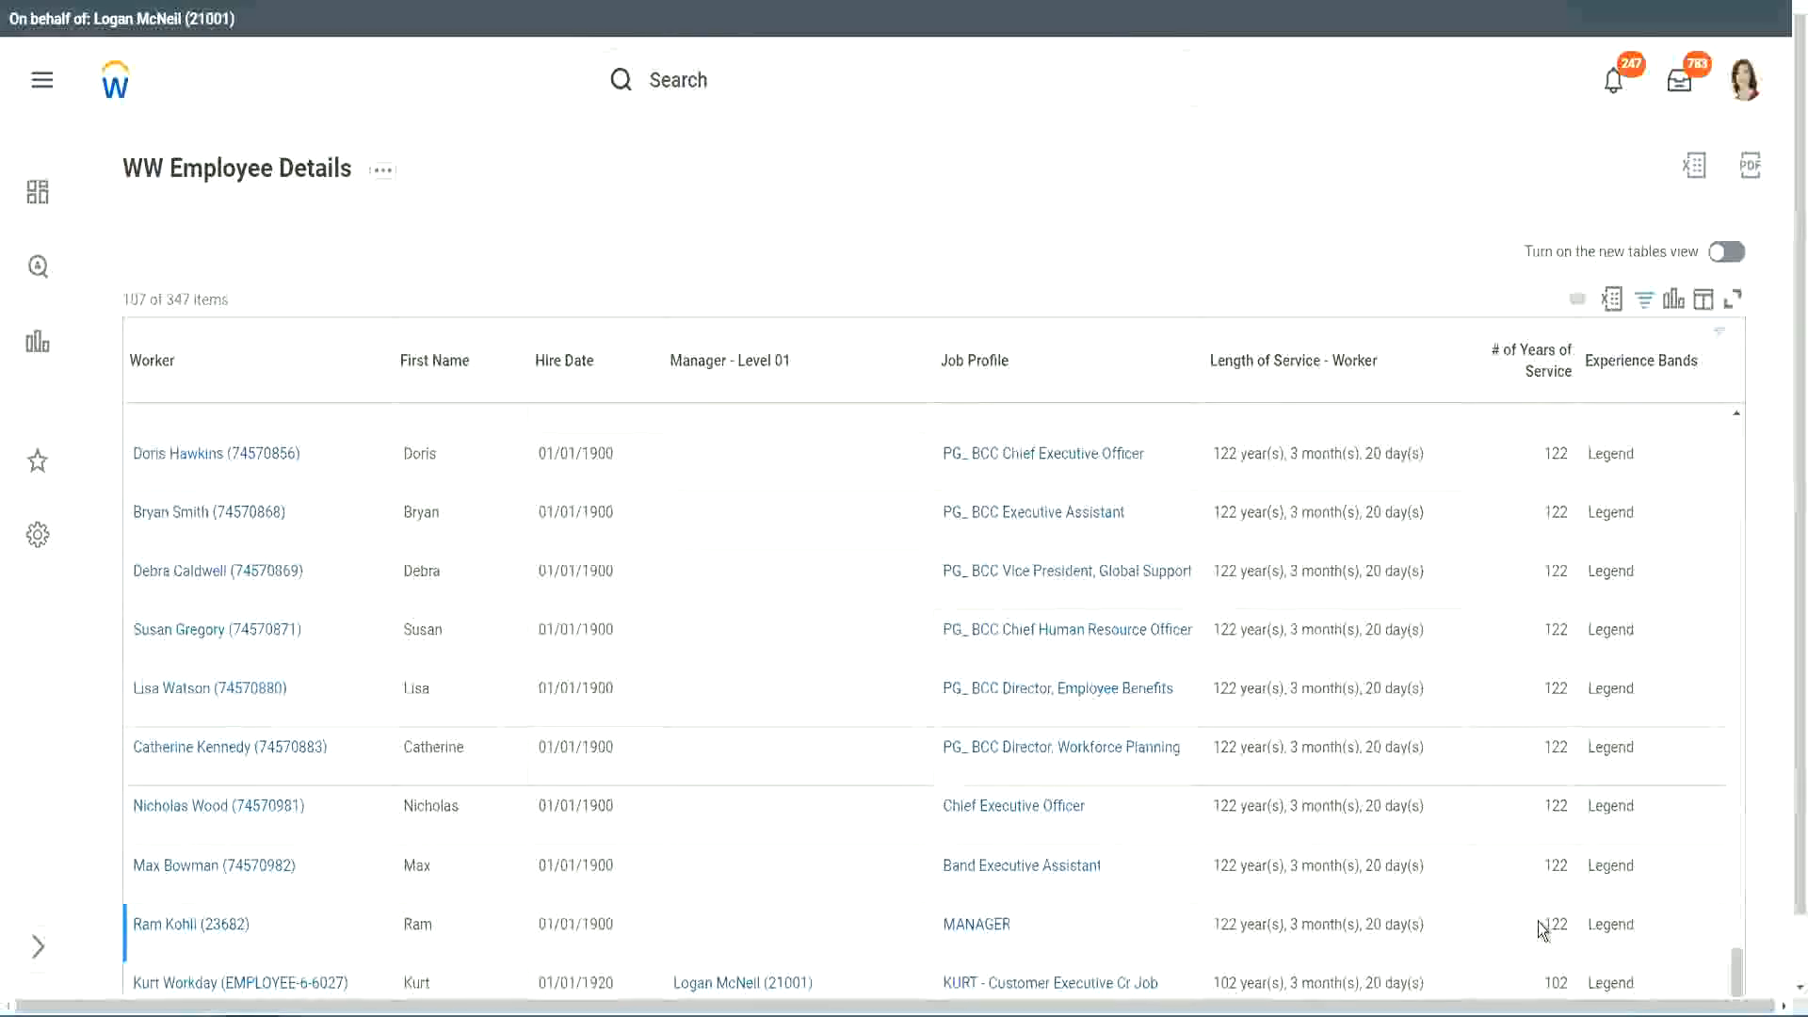
pyautogui.doubleClick(1556, 982)
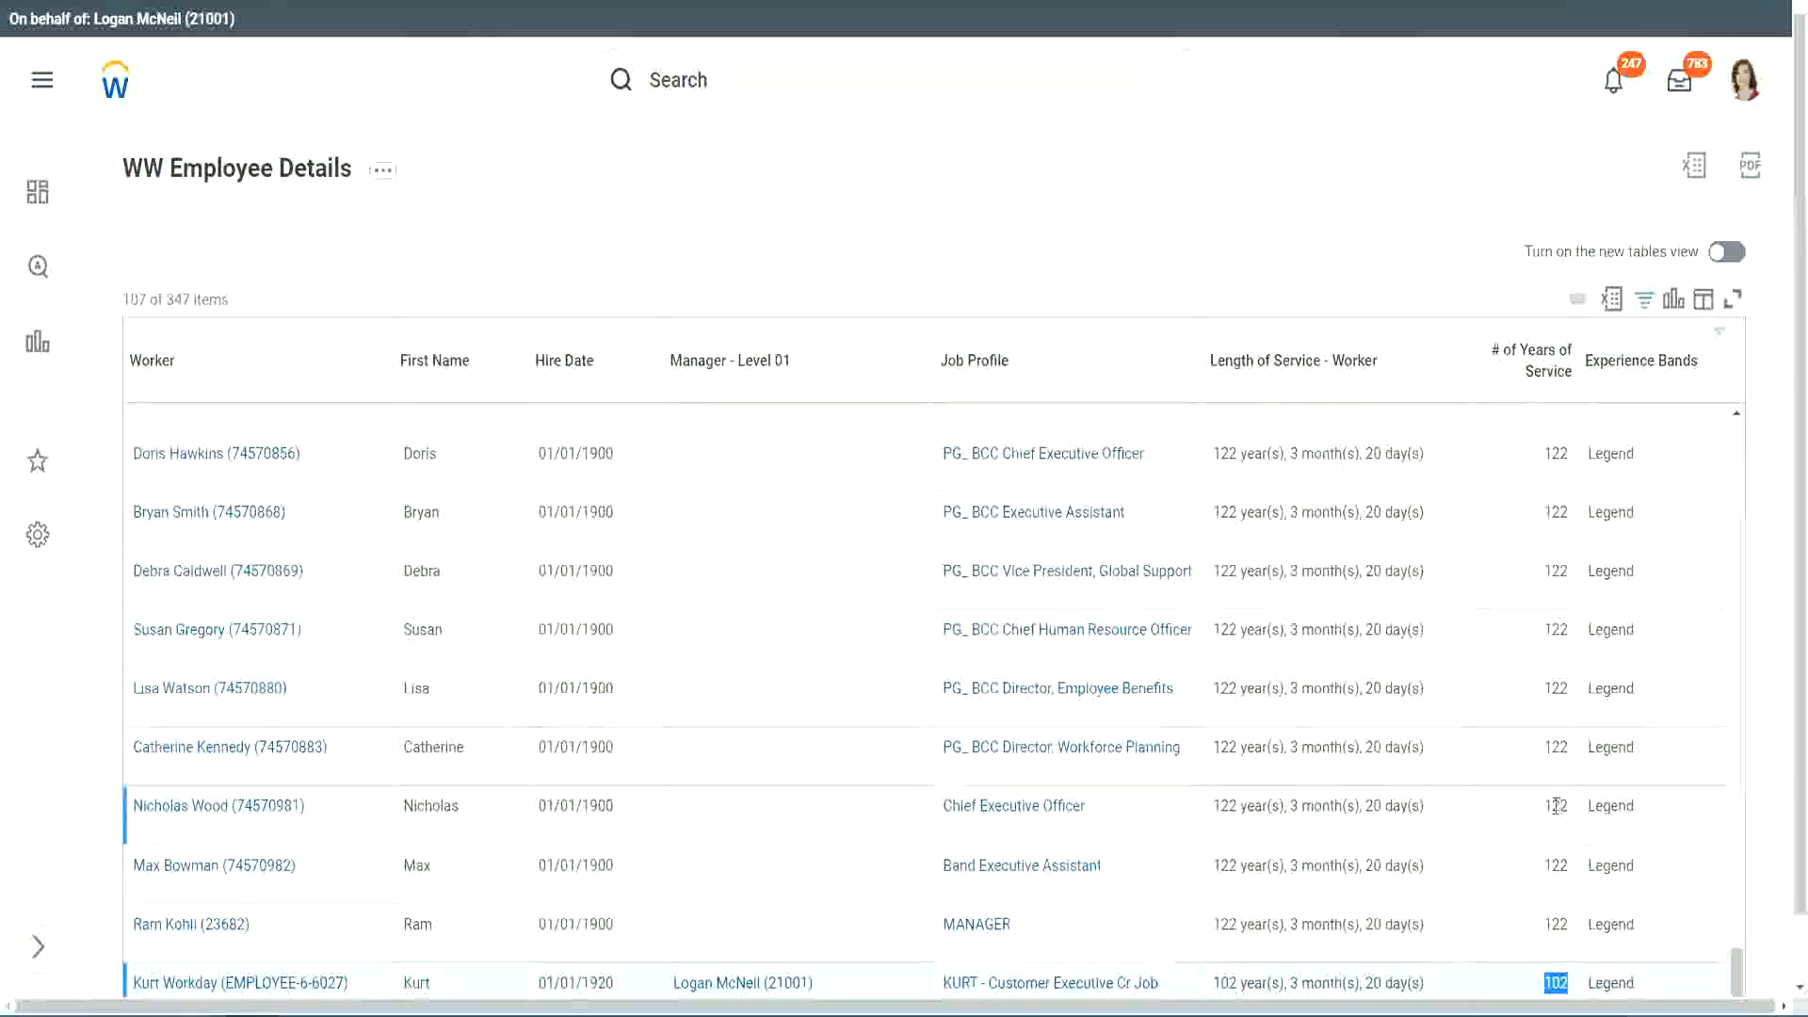
pyautogui.moveTo(1555, 805); pyautogui.dragTo(1570, 807)
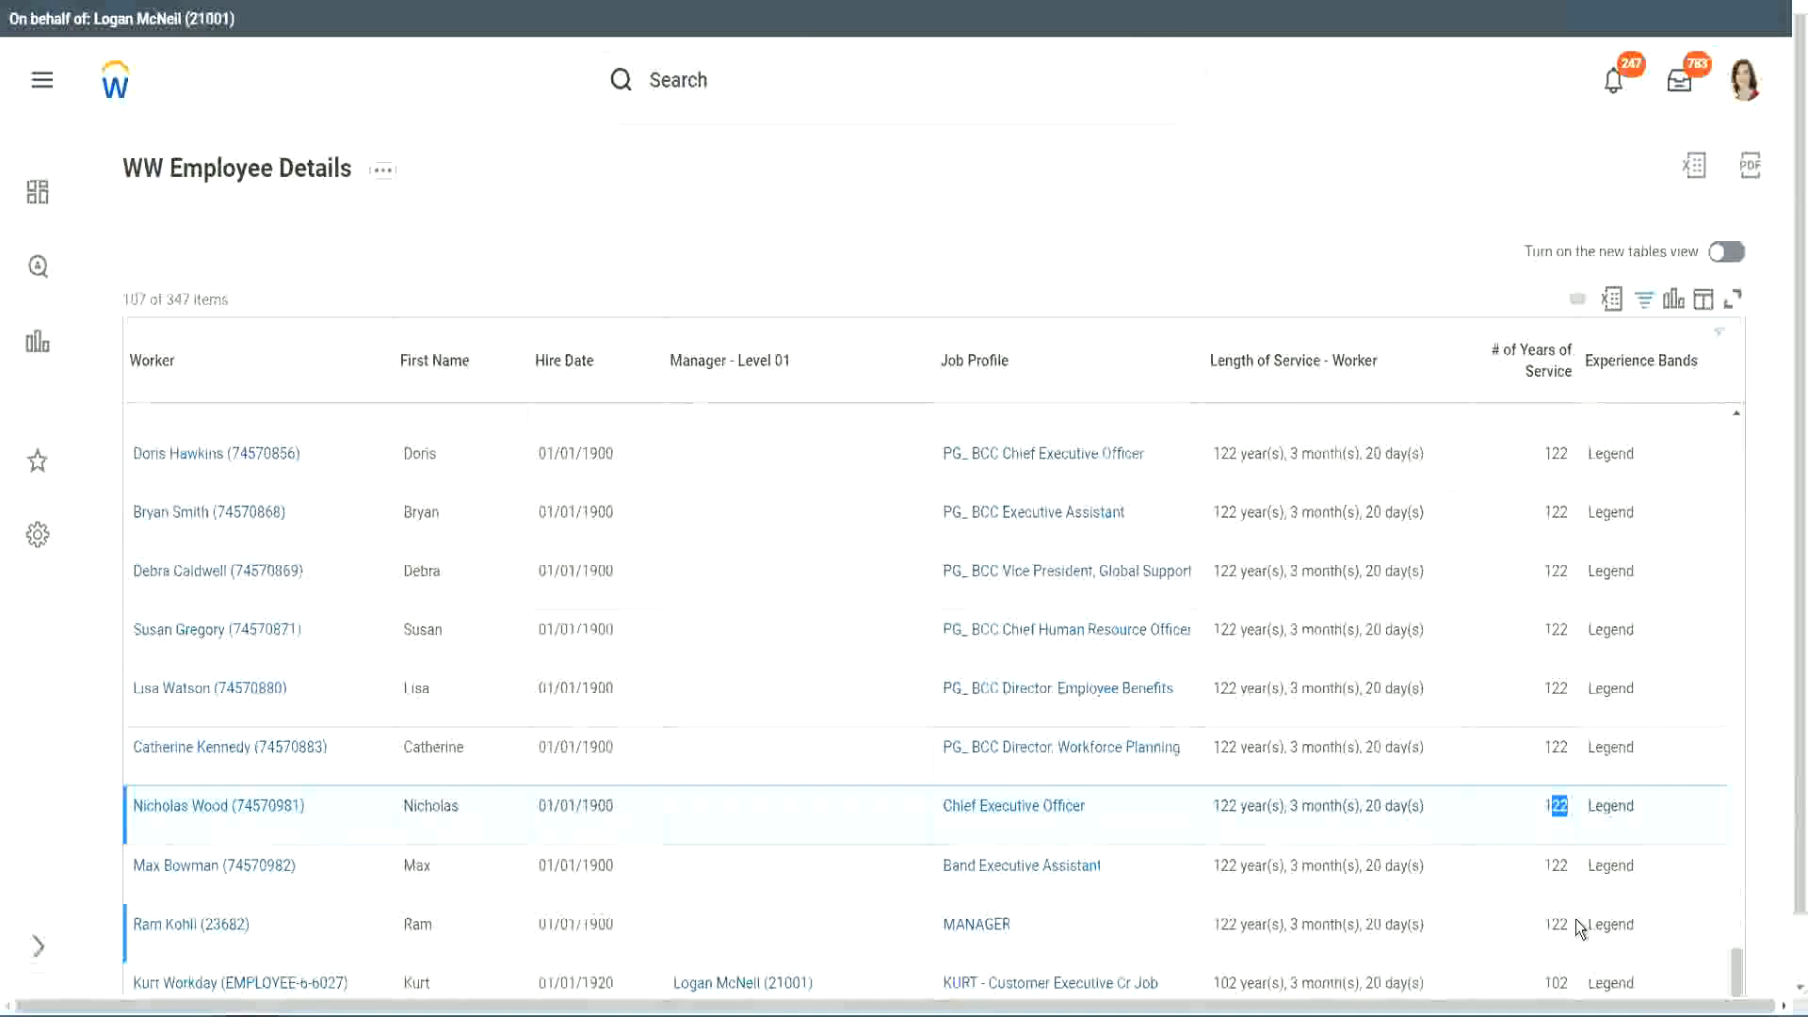
pyautogui.click(1519, 750)
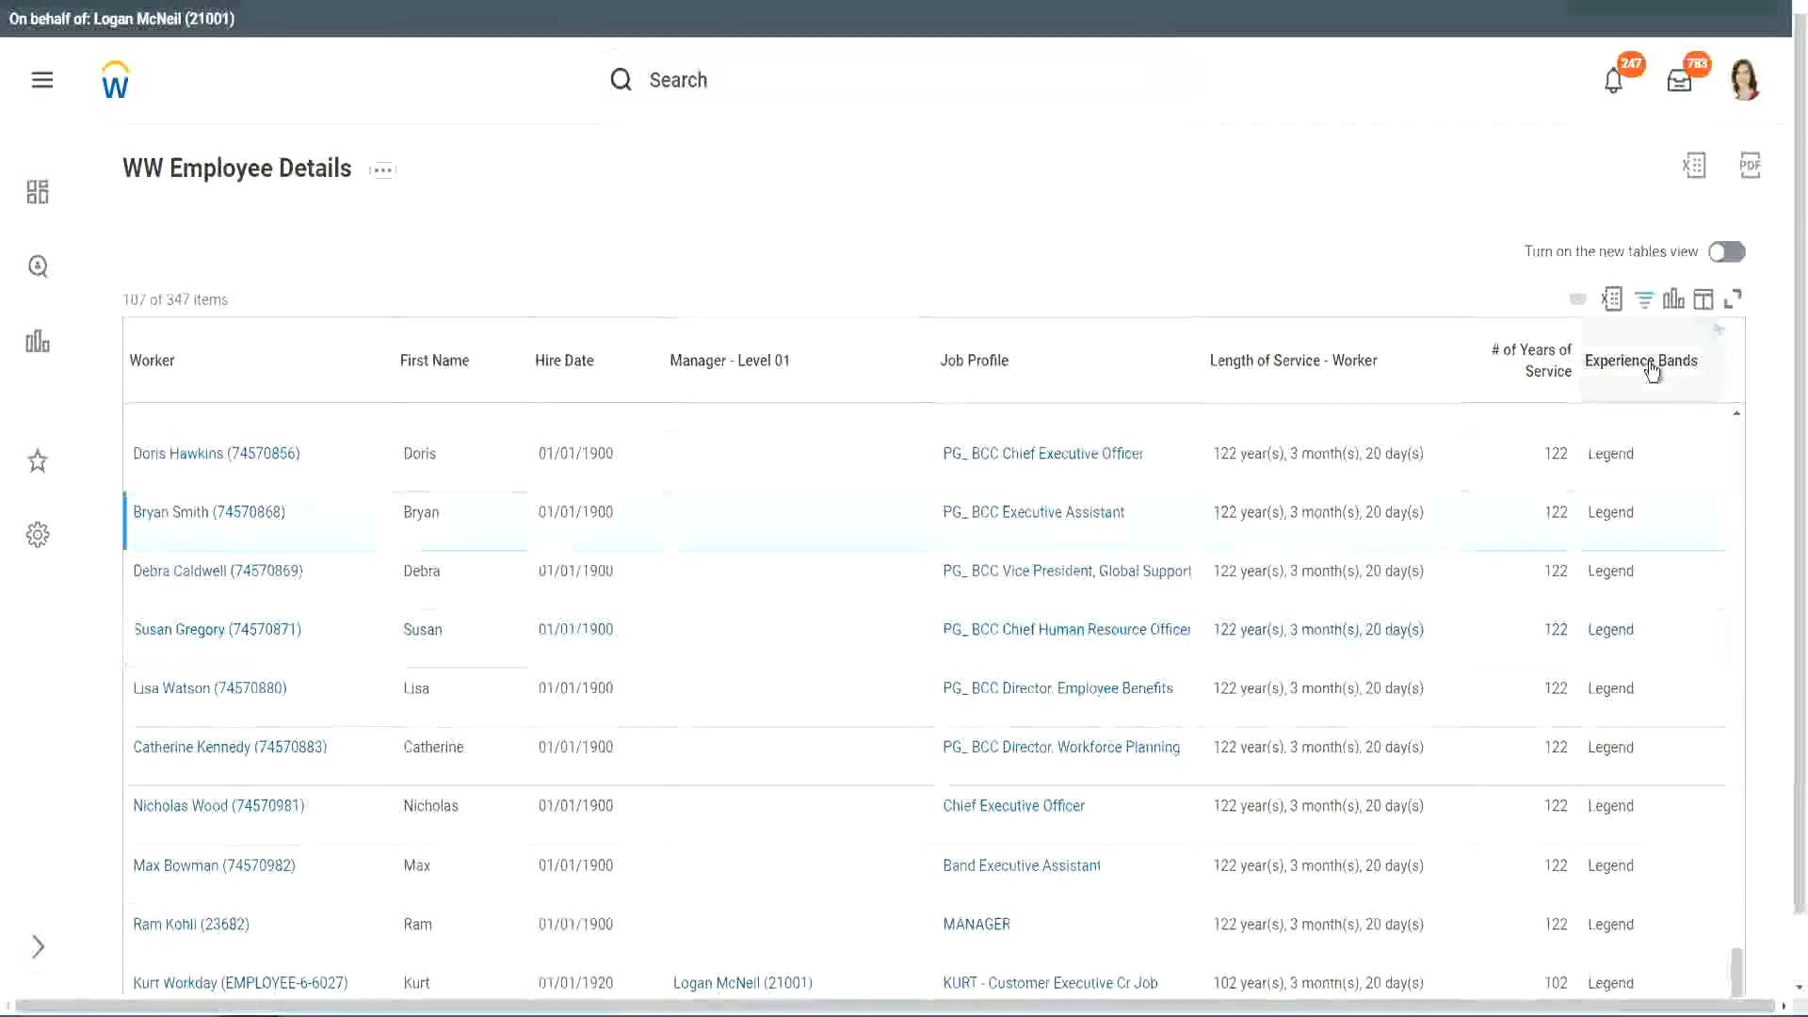
# - Change the Experience Bands column filter value to Experienced
pyautogui.click(1657, 409)
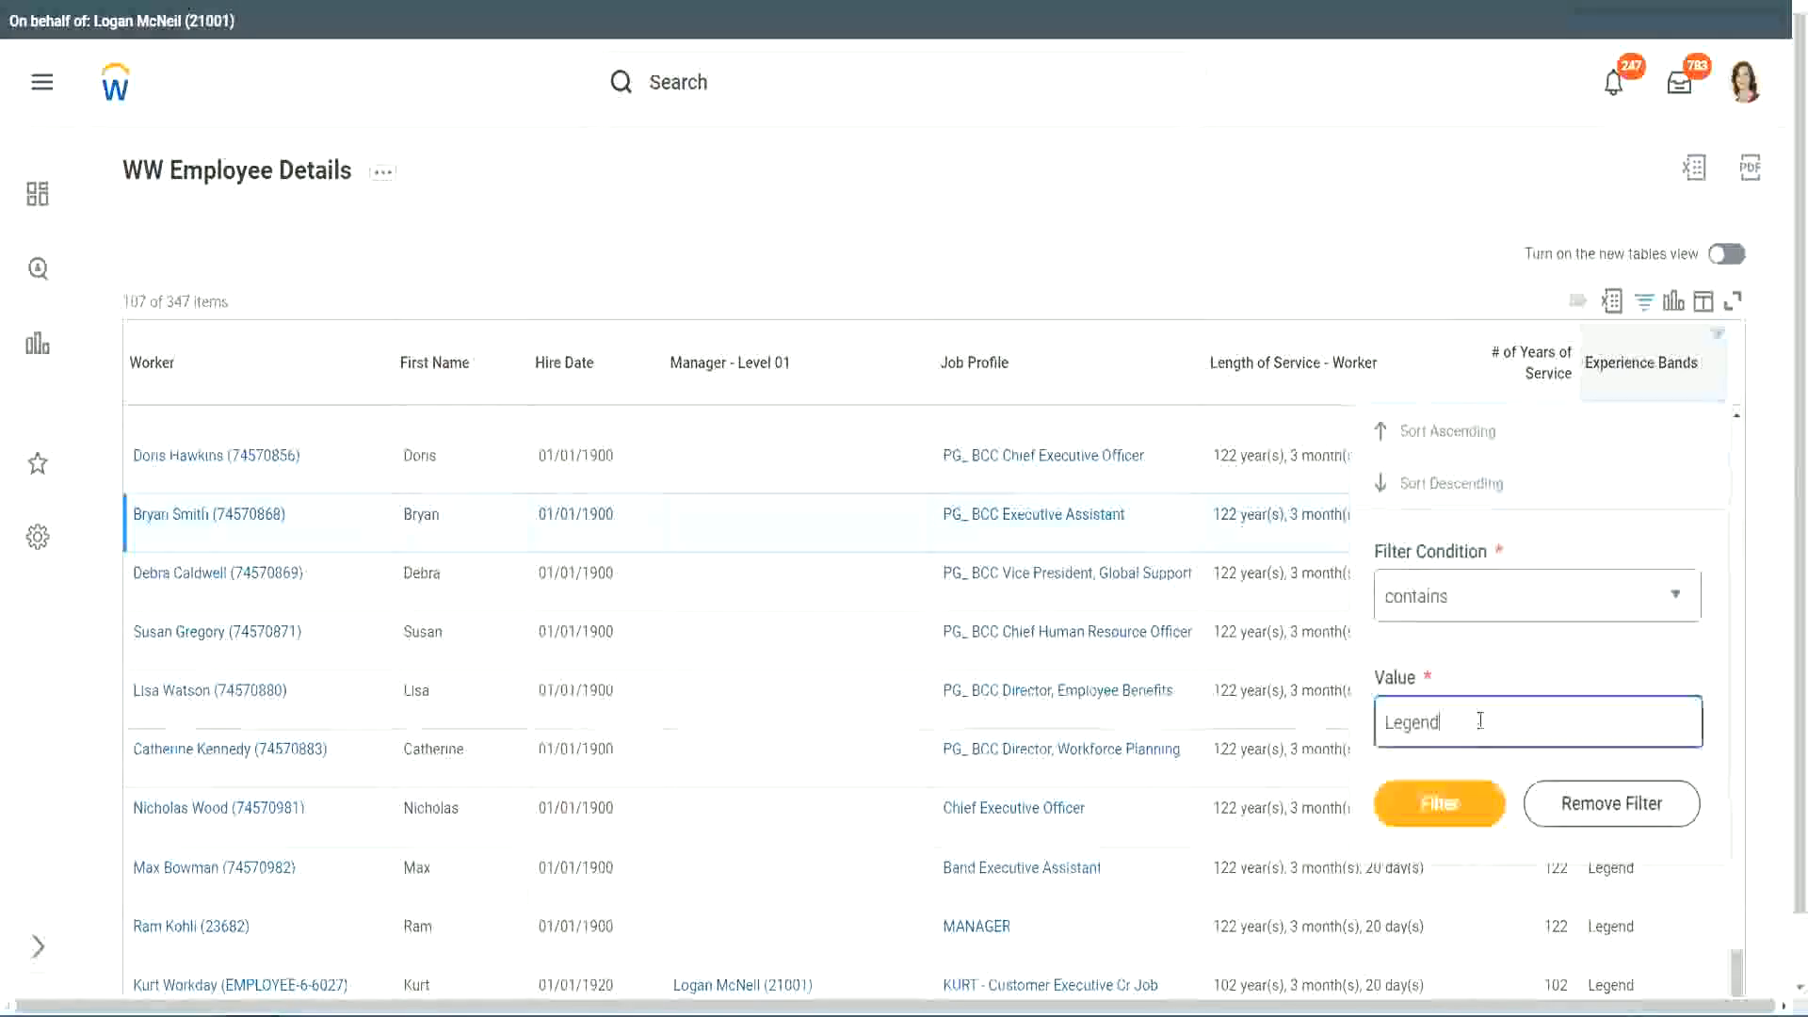
pyautogui.doubleClick(1418, 721)
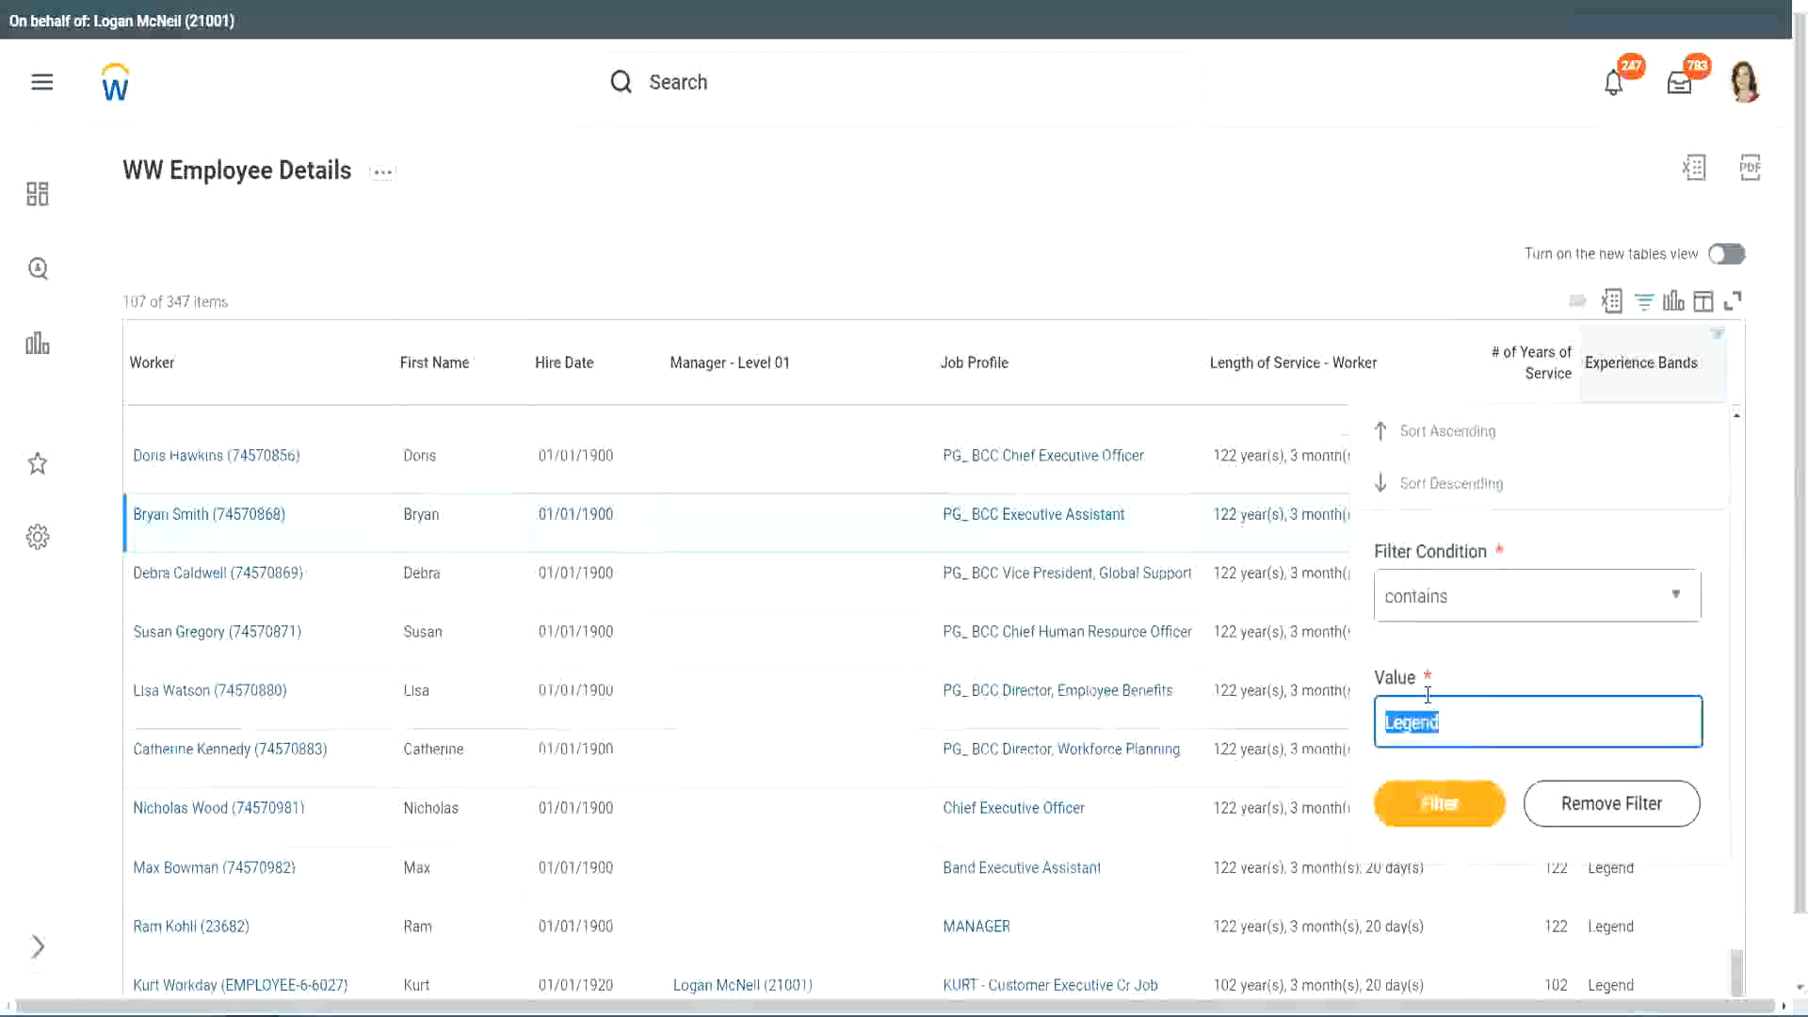
pyautogui.write('Ex')
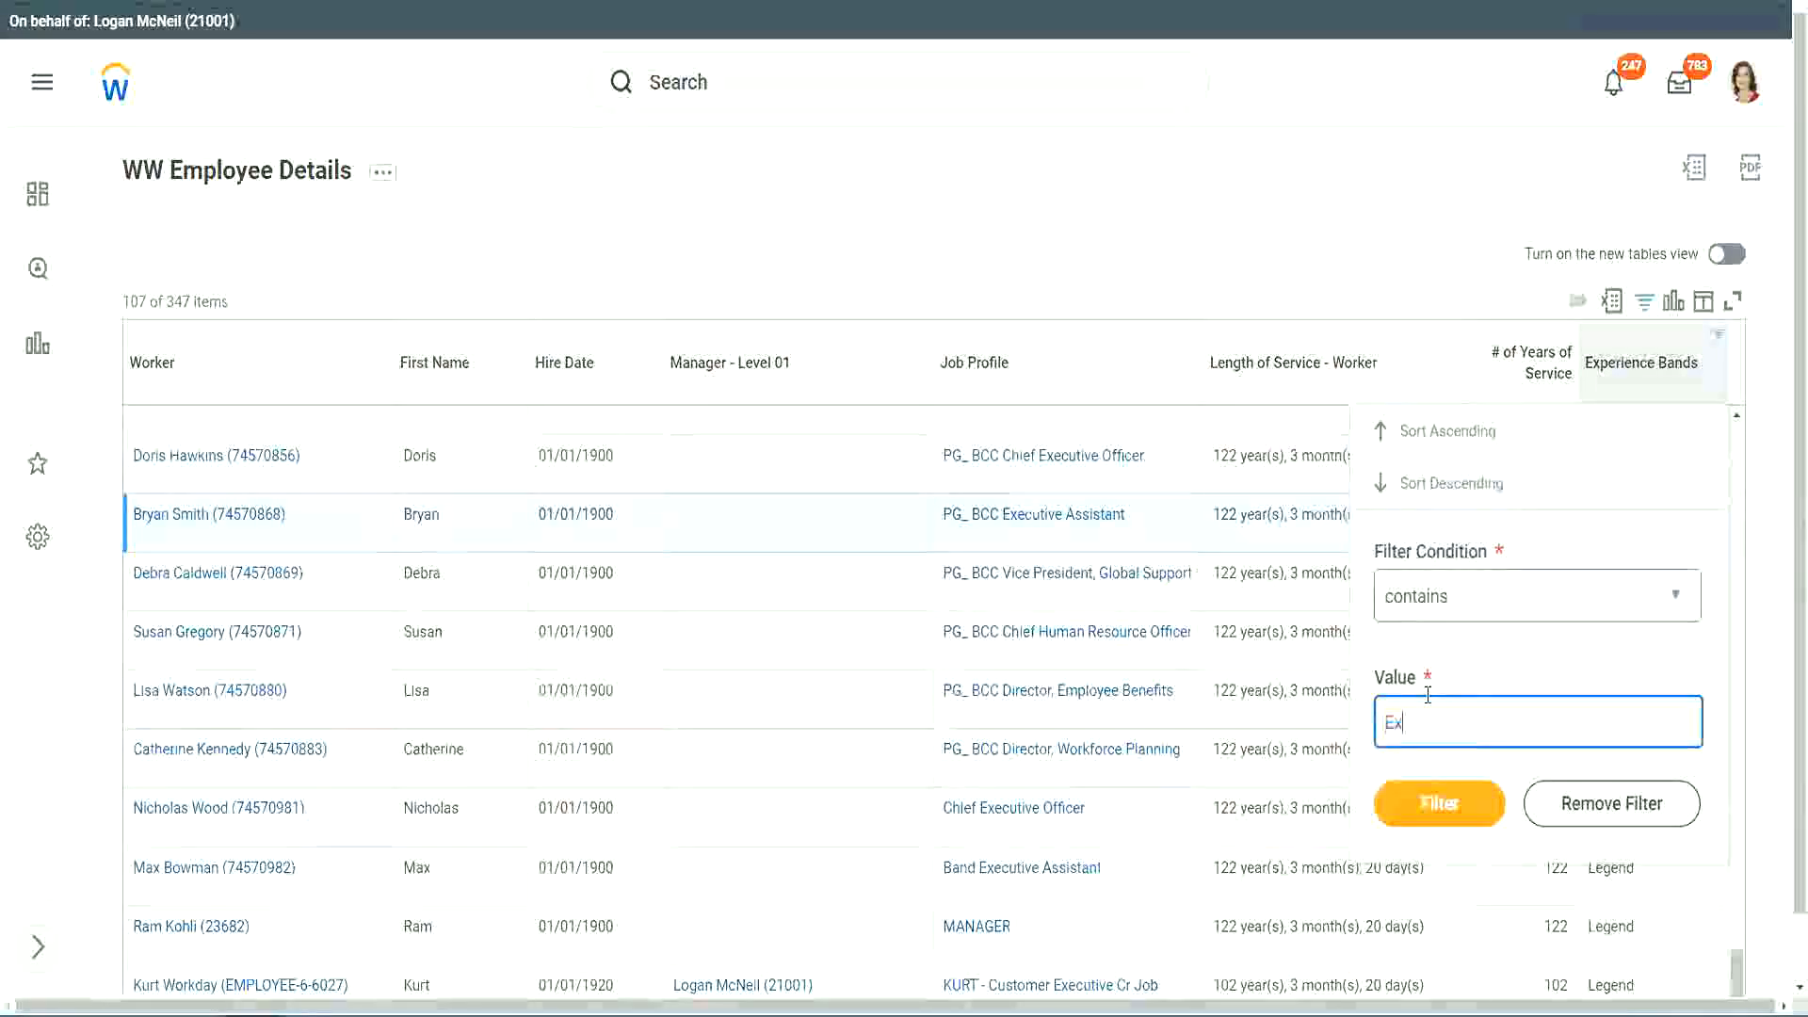
pyautogui.write('per')
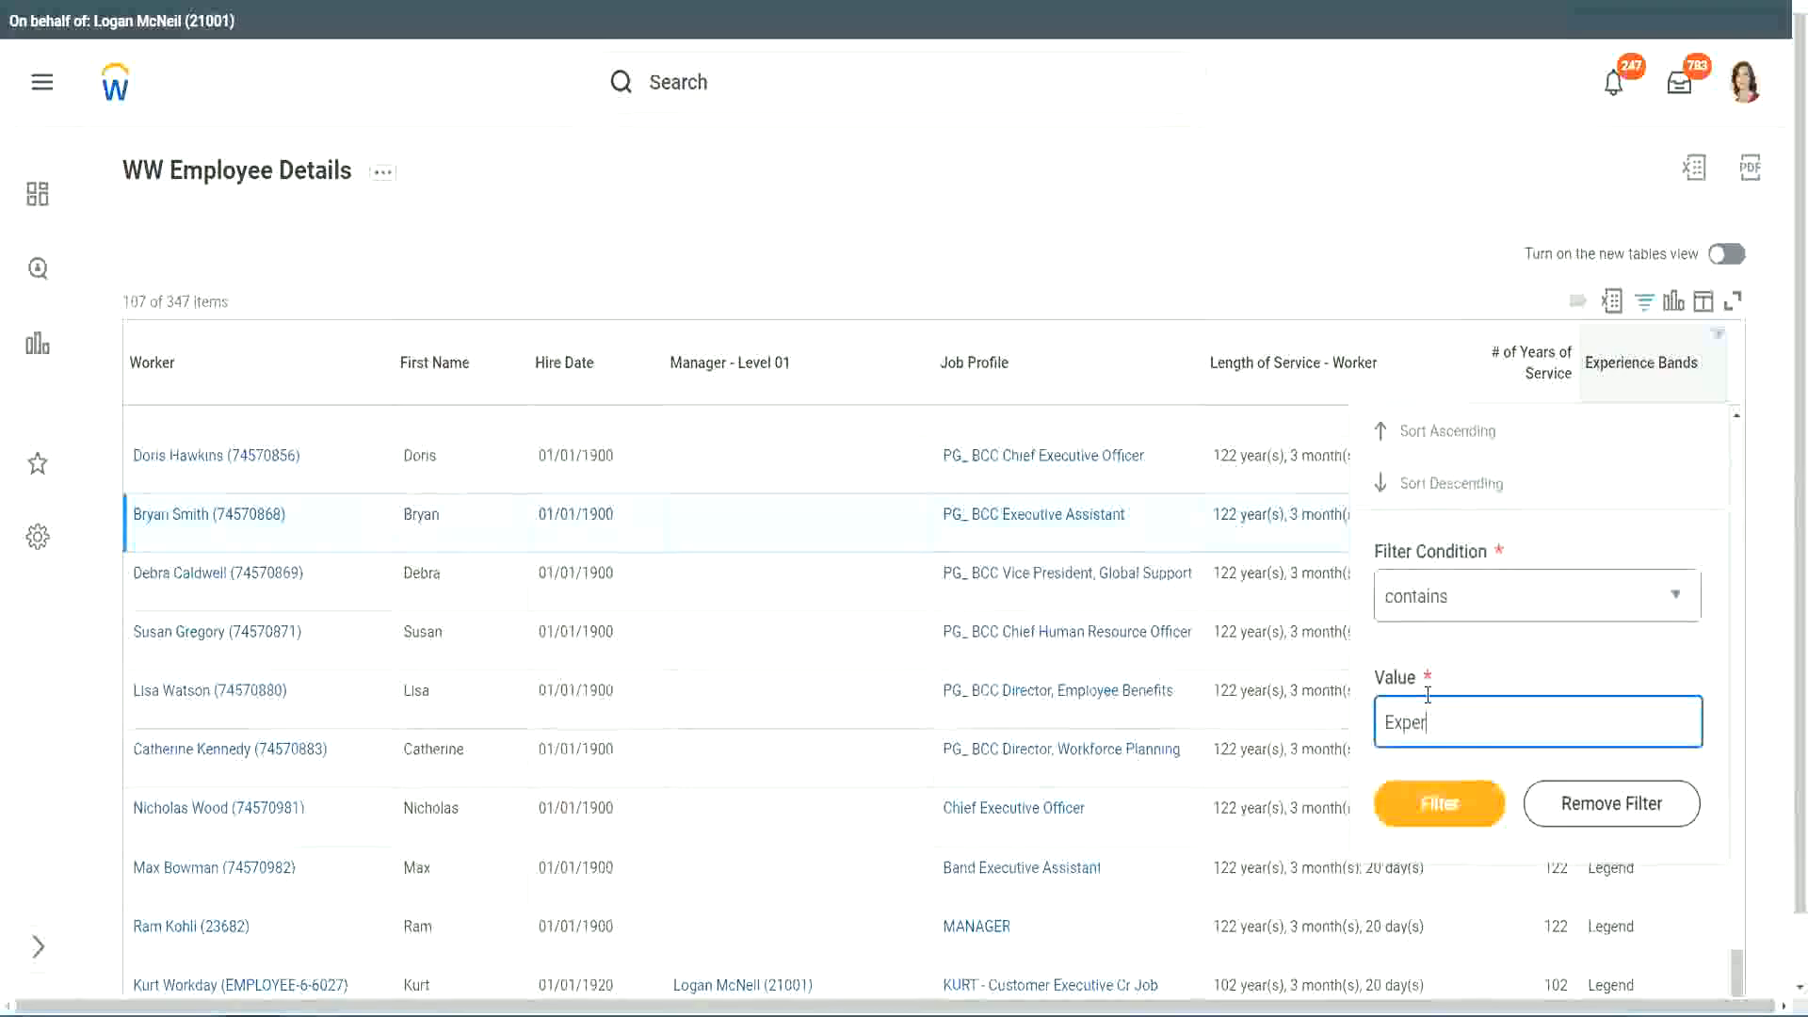
pyautogui.write('ienced')
pyautogui.click(1438, 812)
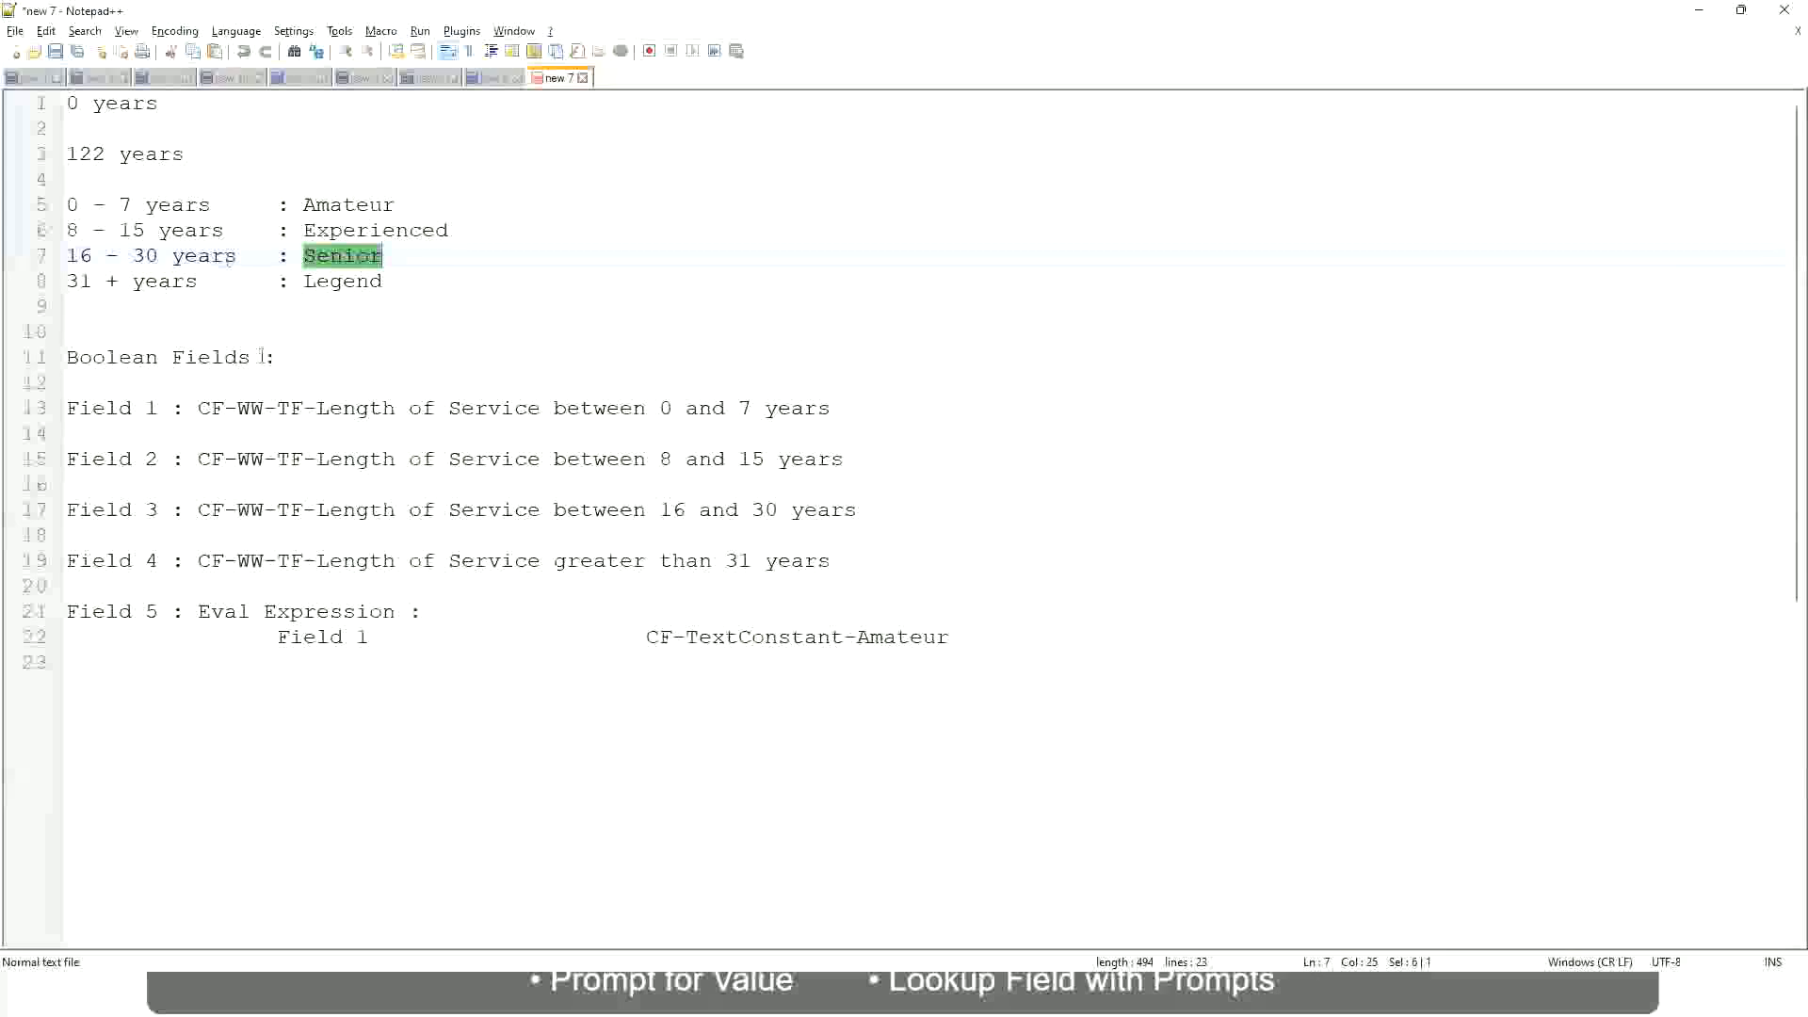
# - Switch to the Notepad++ notes and check the year range defined for the Experienced band
pyautogui.click(171, 234)
pyautogui.moveTo(83, 232); pyautogui.dragTo(142, 232)
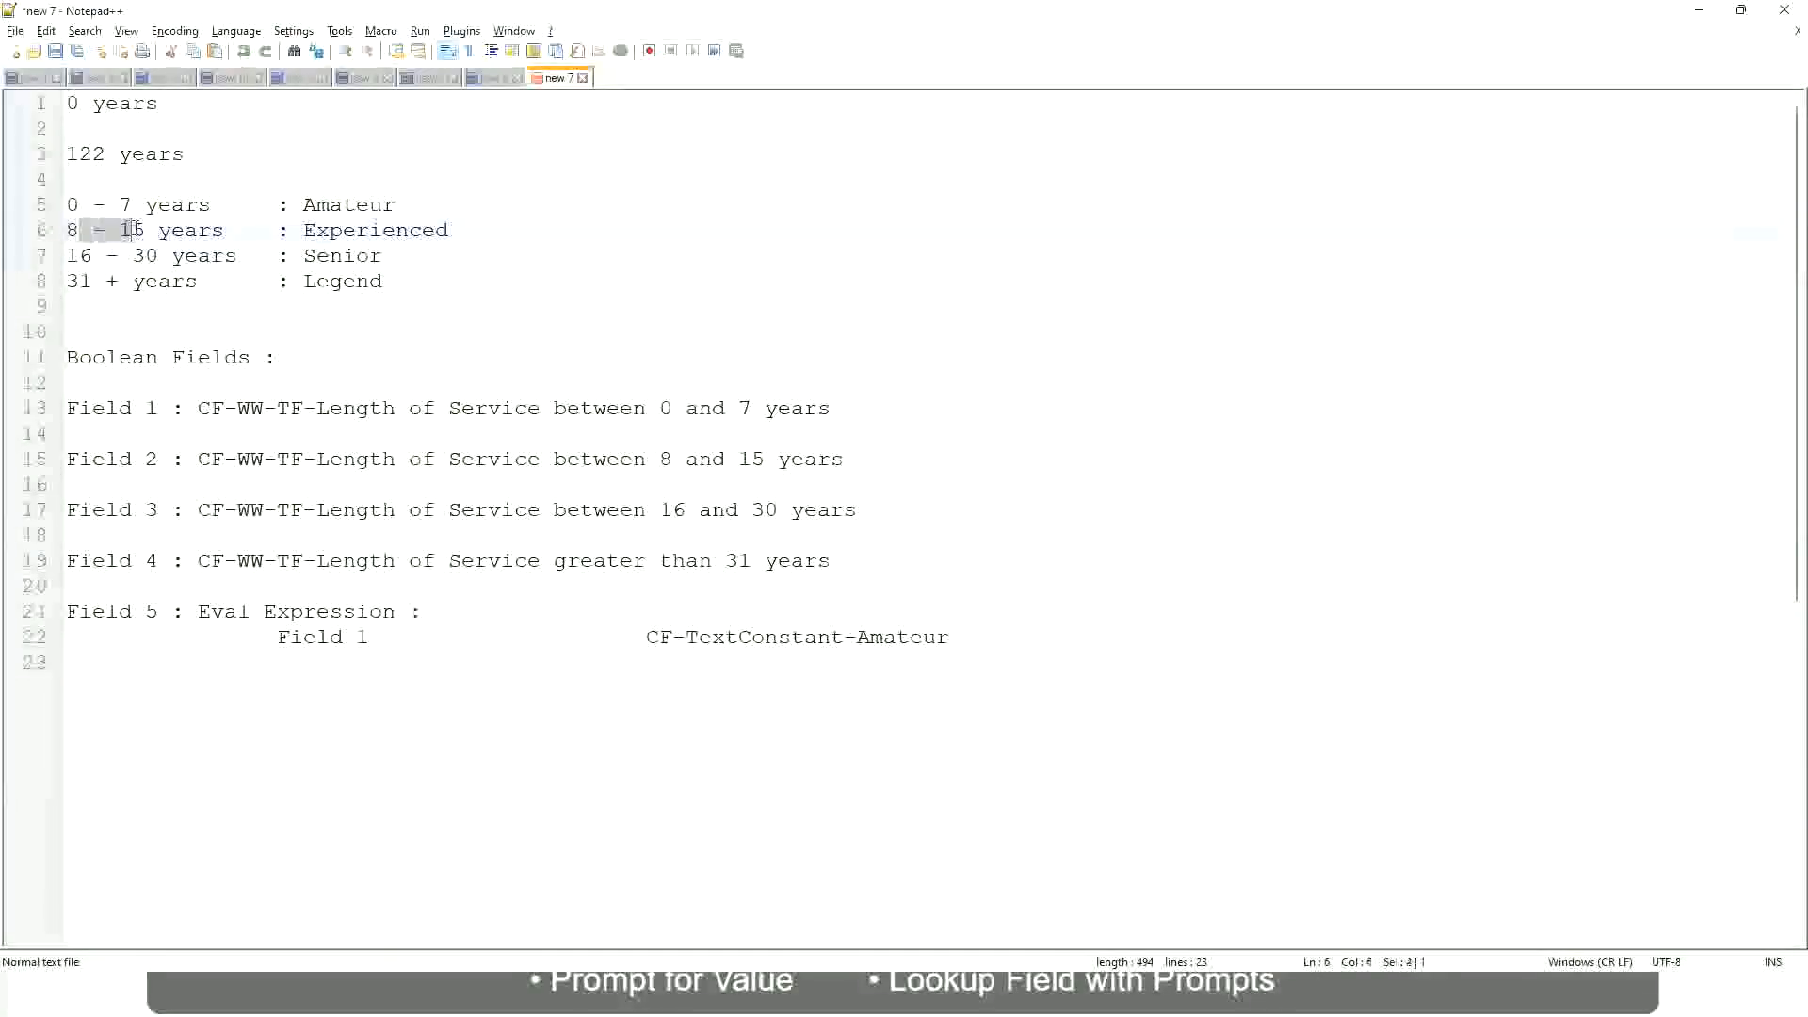
pyautogui.click(145, 233)
pyautogui.click(207, 233)
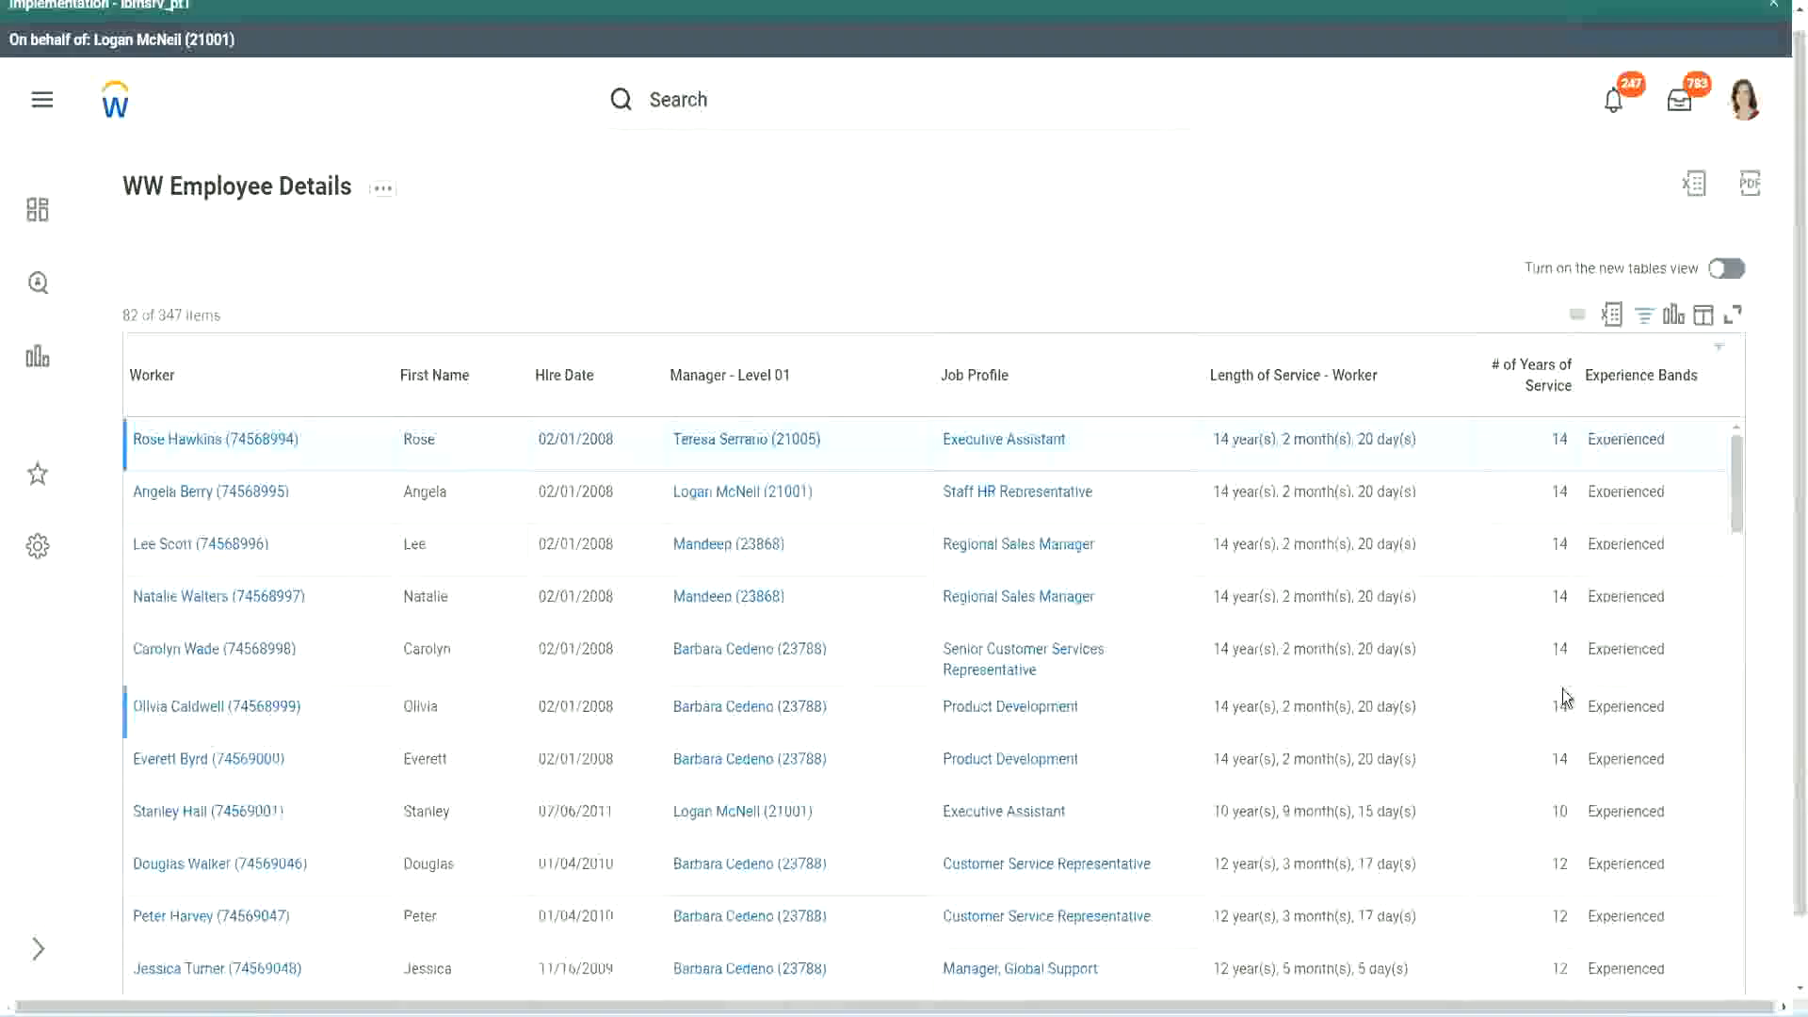
# - Return to the filtered Workday report and compare the Experienced workers' years of service with the defined range
pyautogui.scroll(-5, 1567, 697)
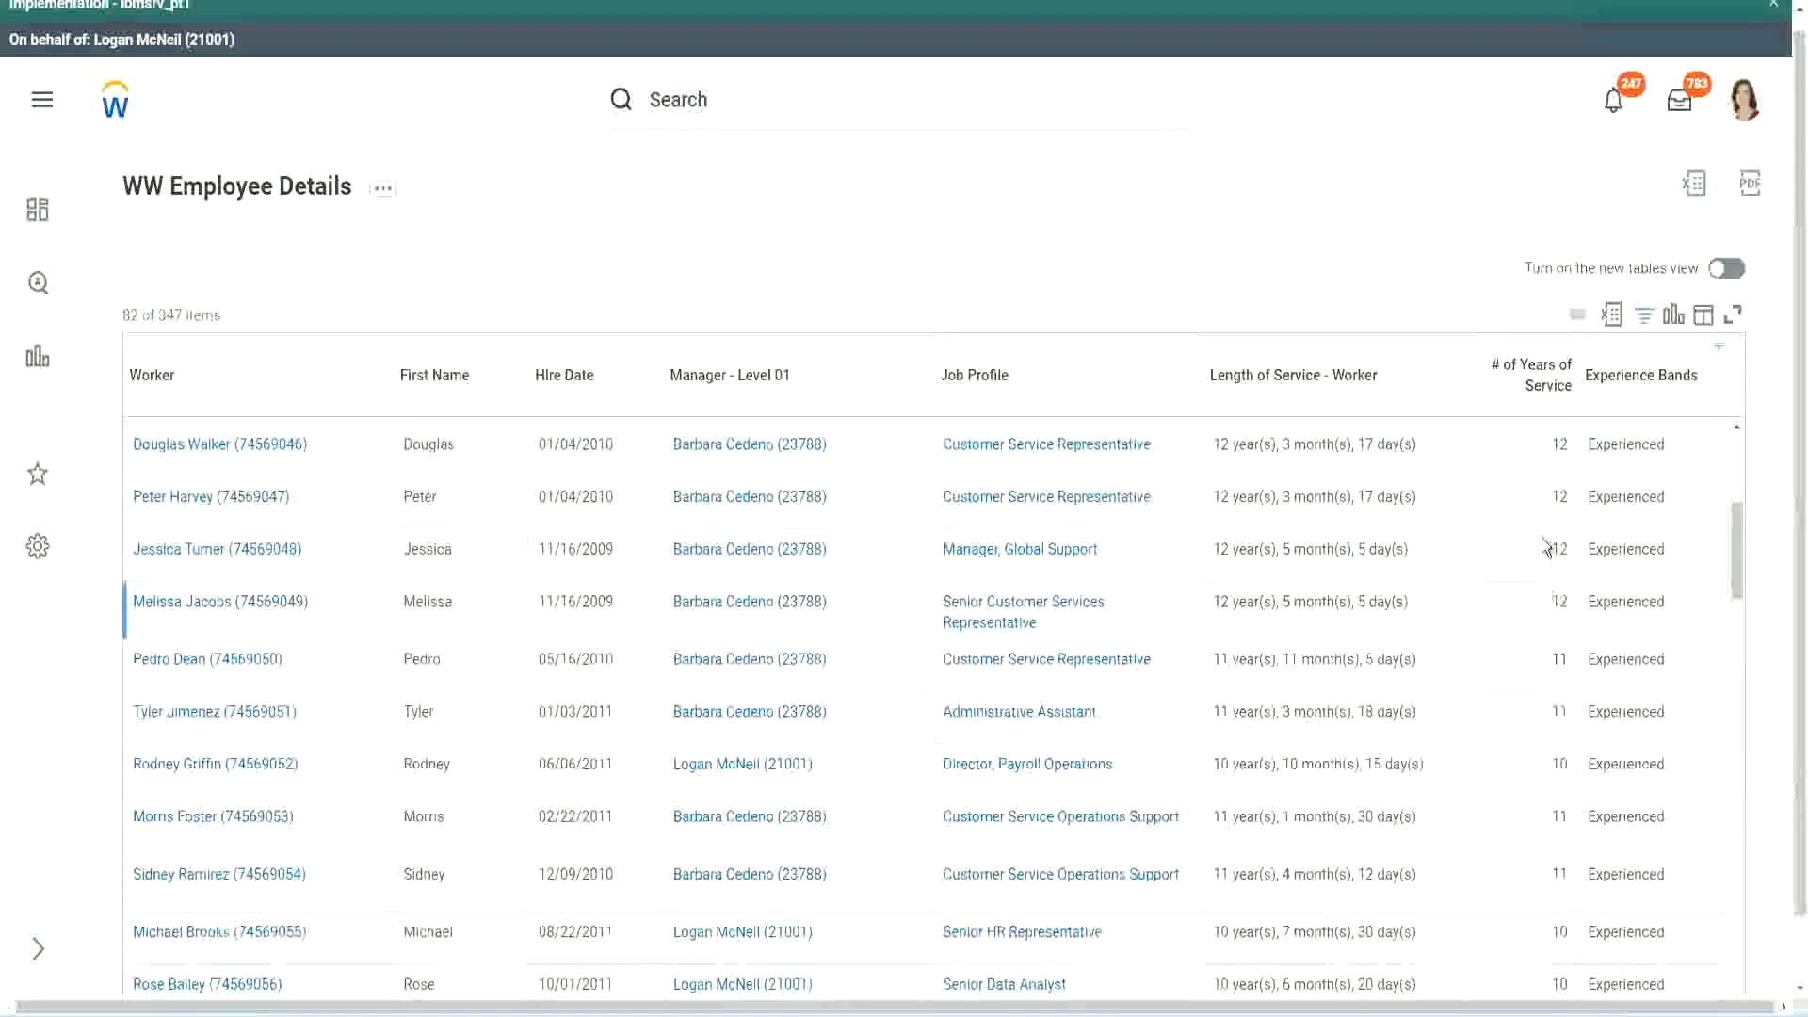
pyautogui.doubleClick(1562, 498)
pyautogui.doubleClick(1627, 498)
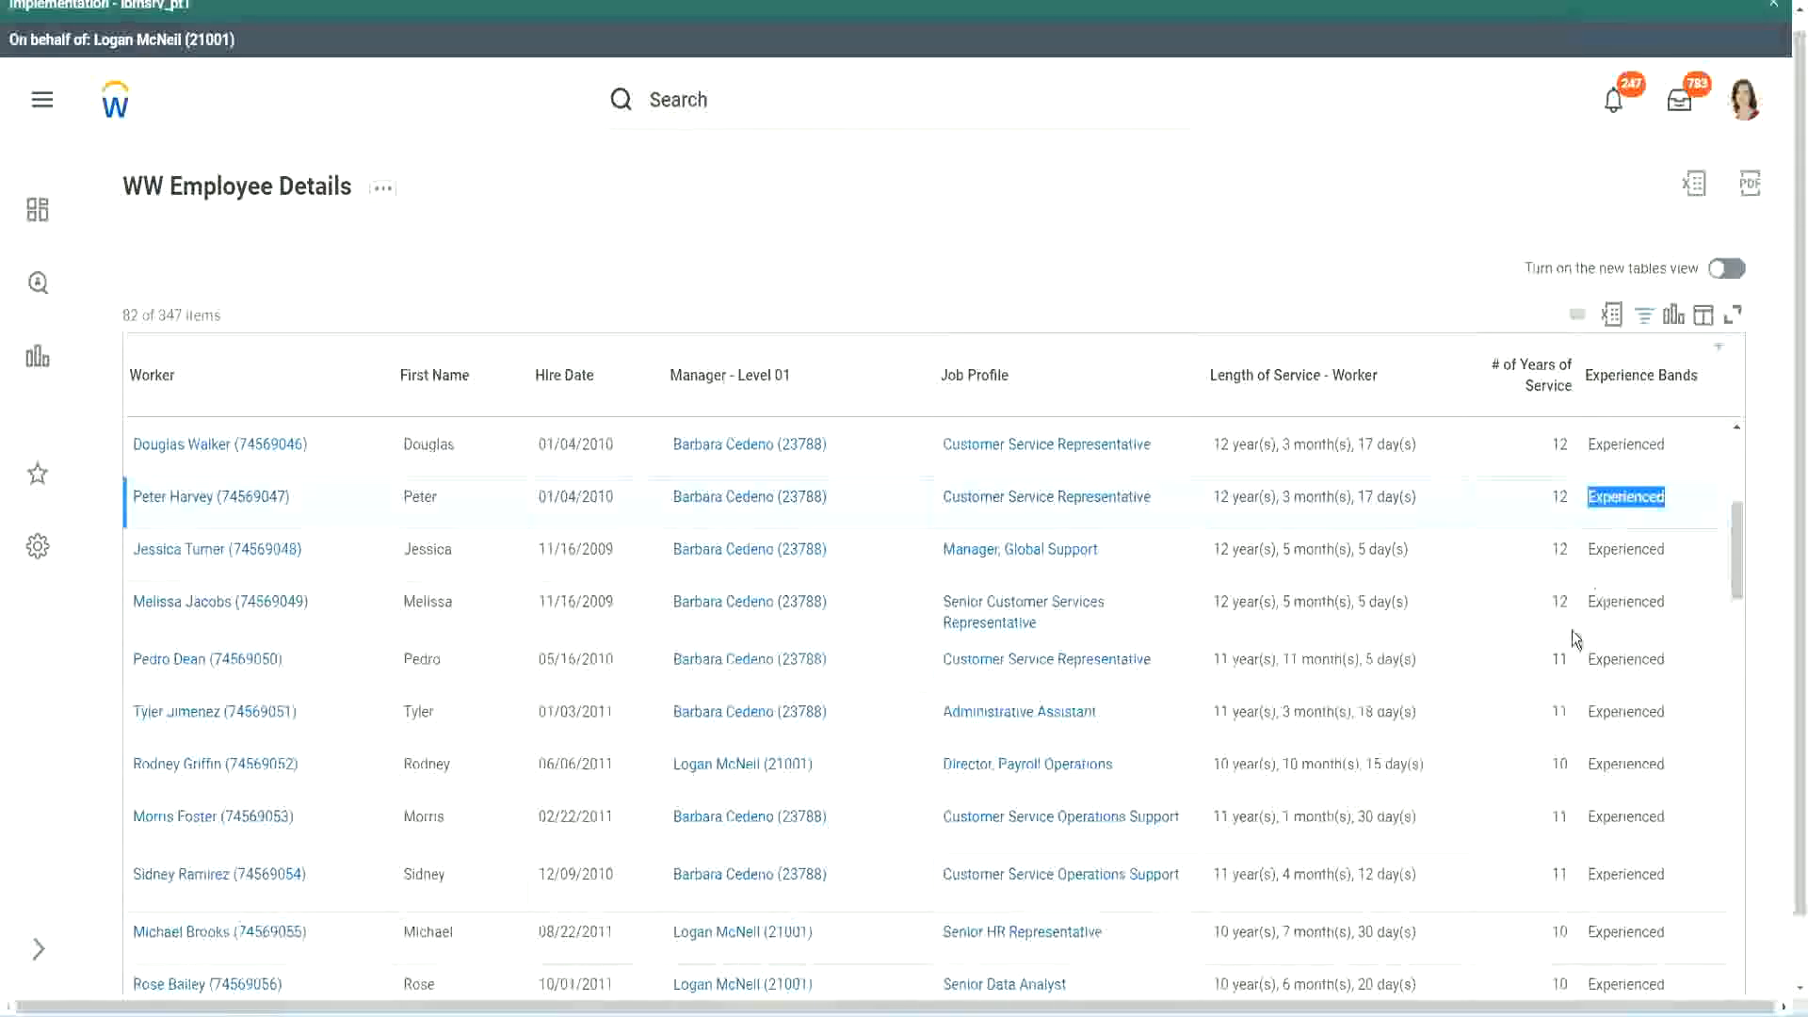
pyautogui.scroll(-2, 1567, 650)
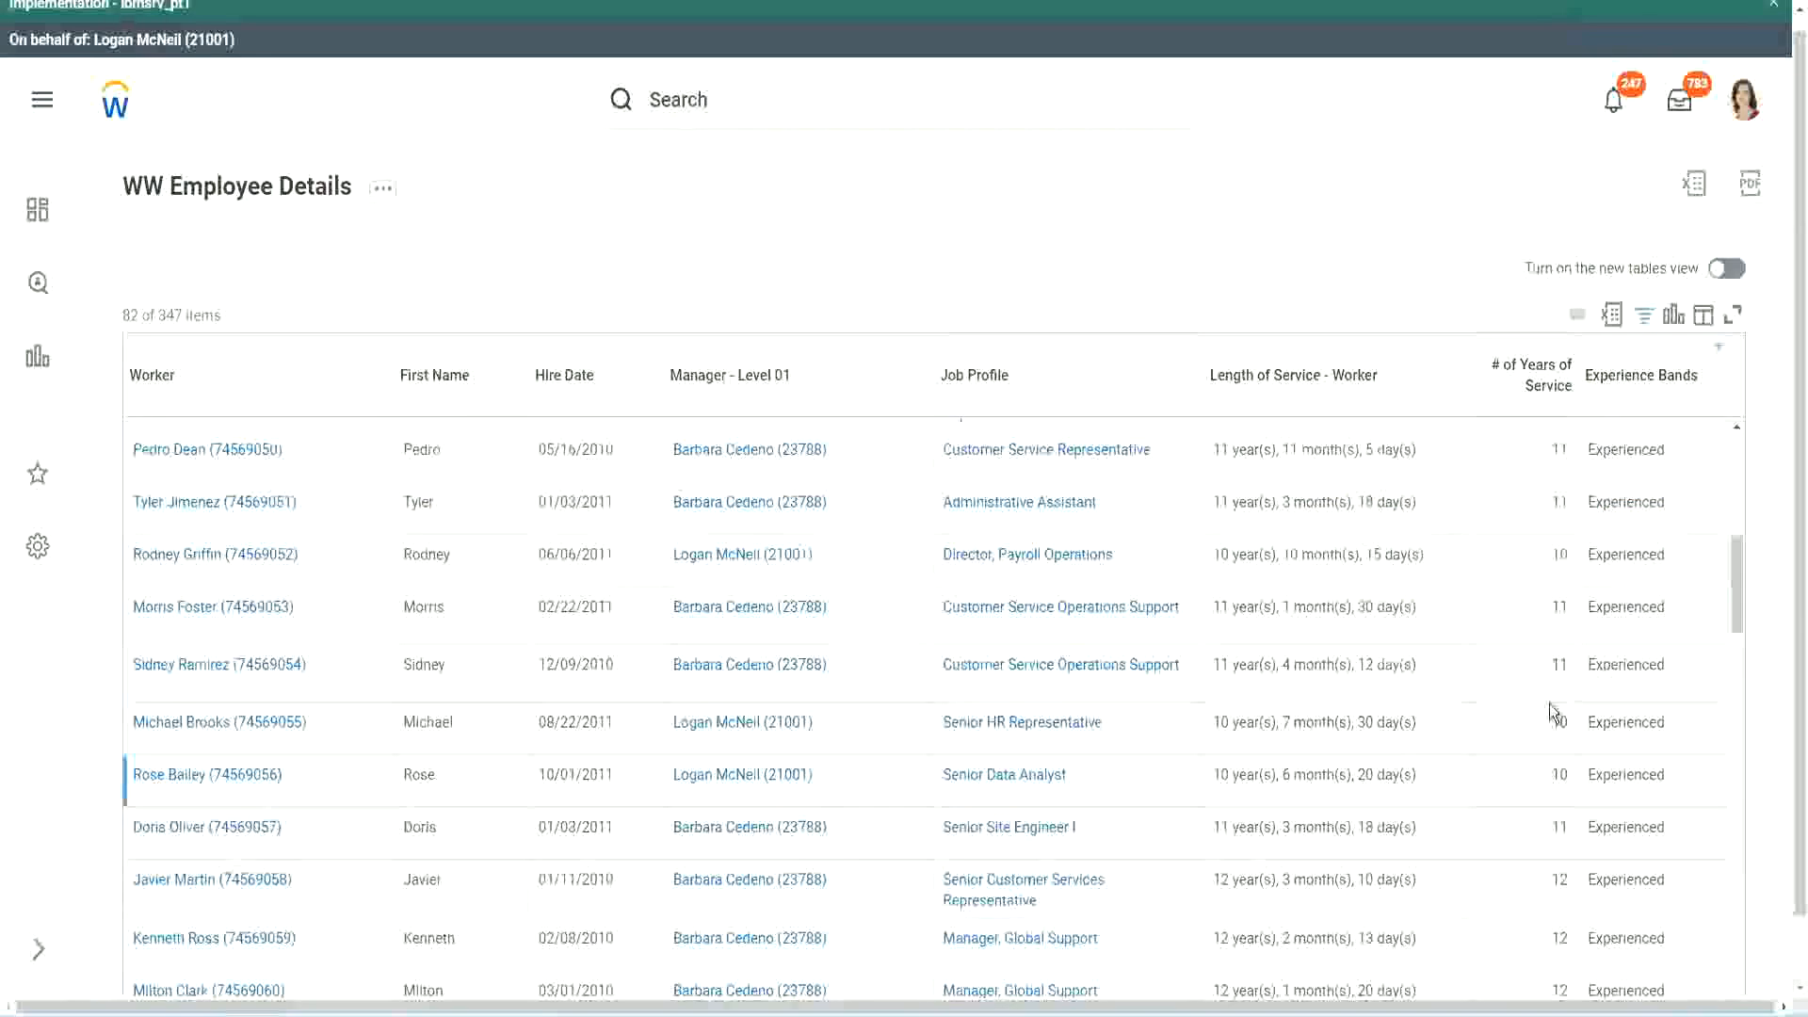
pyautogui.click(1559, 665)
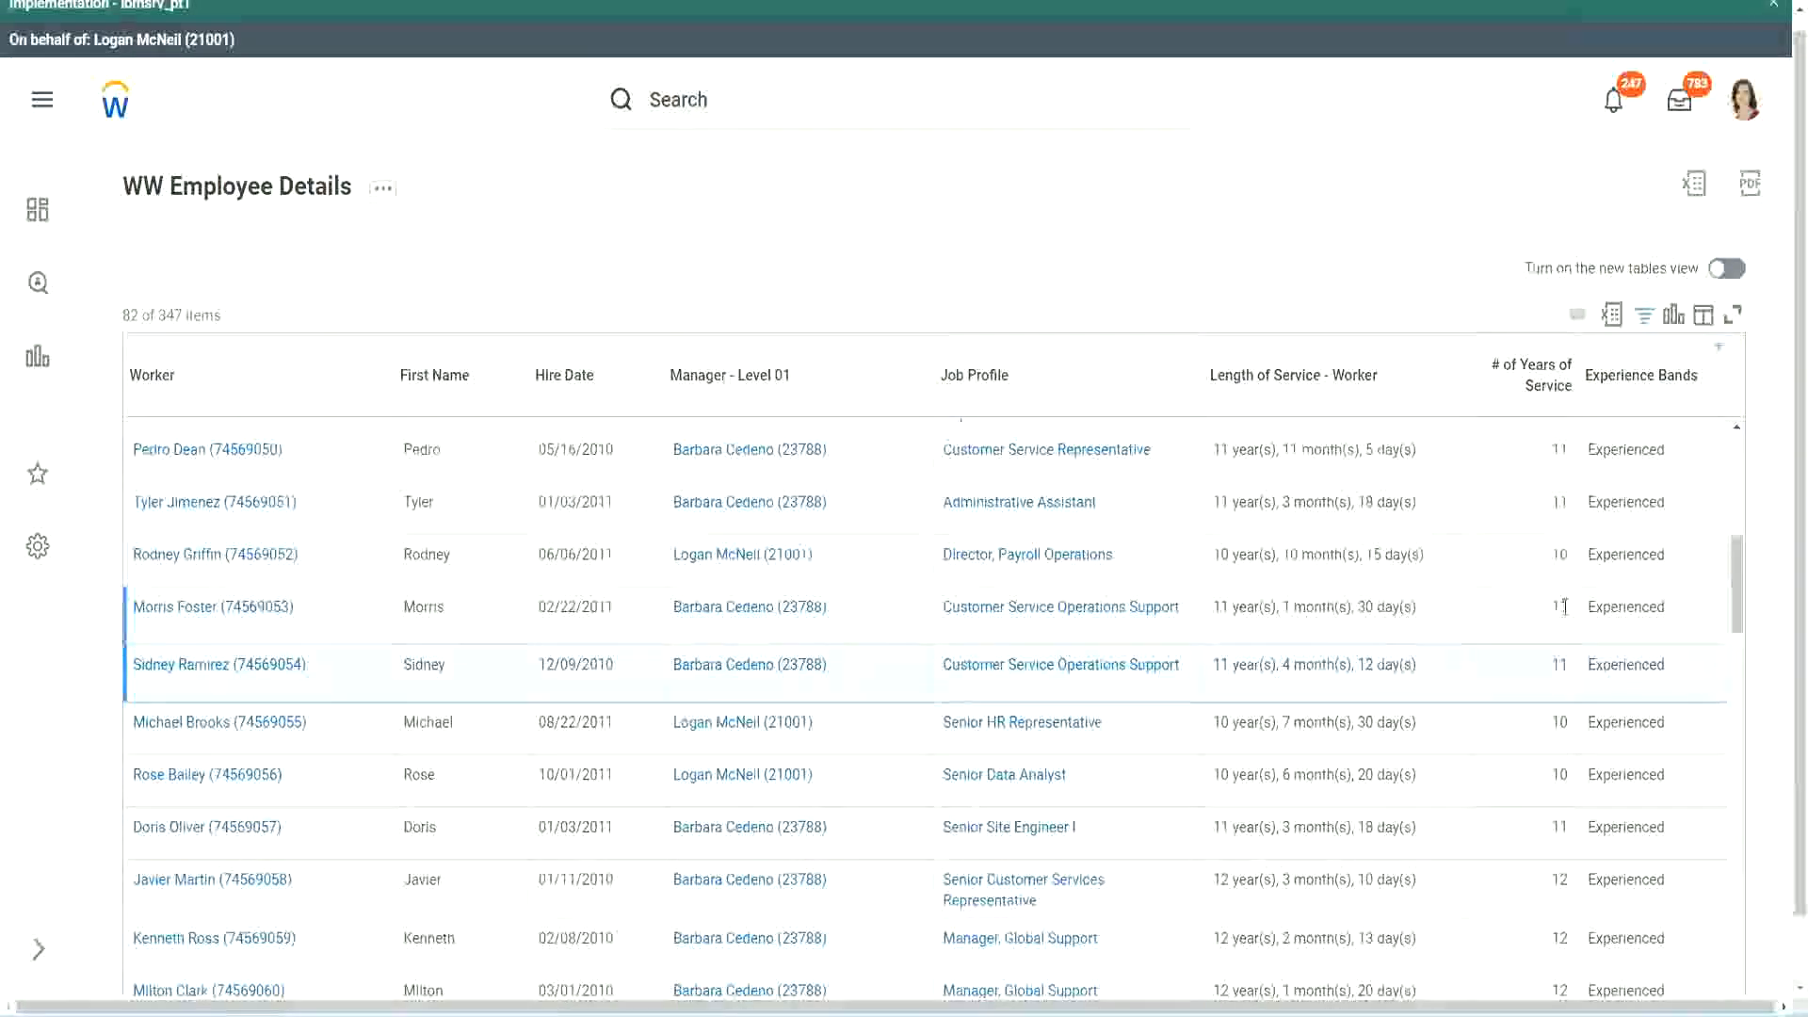
pyautogui.click(1600, 776)
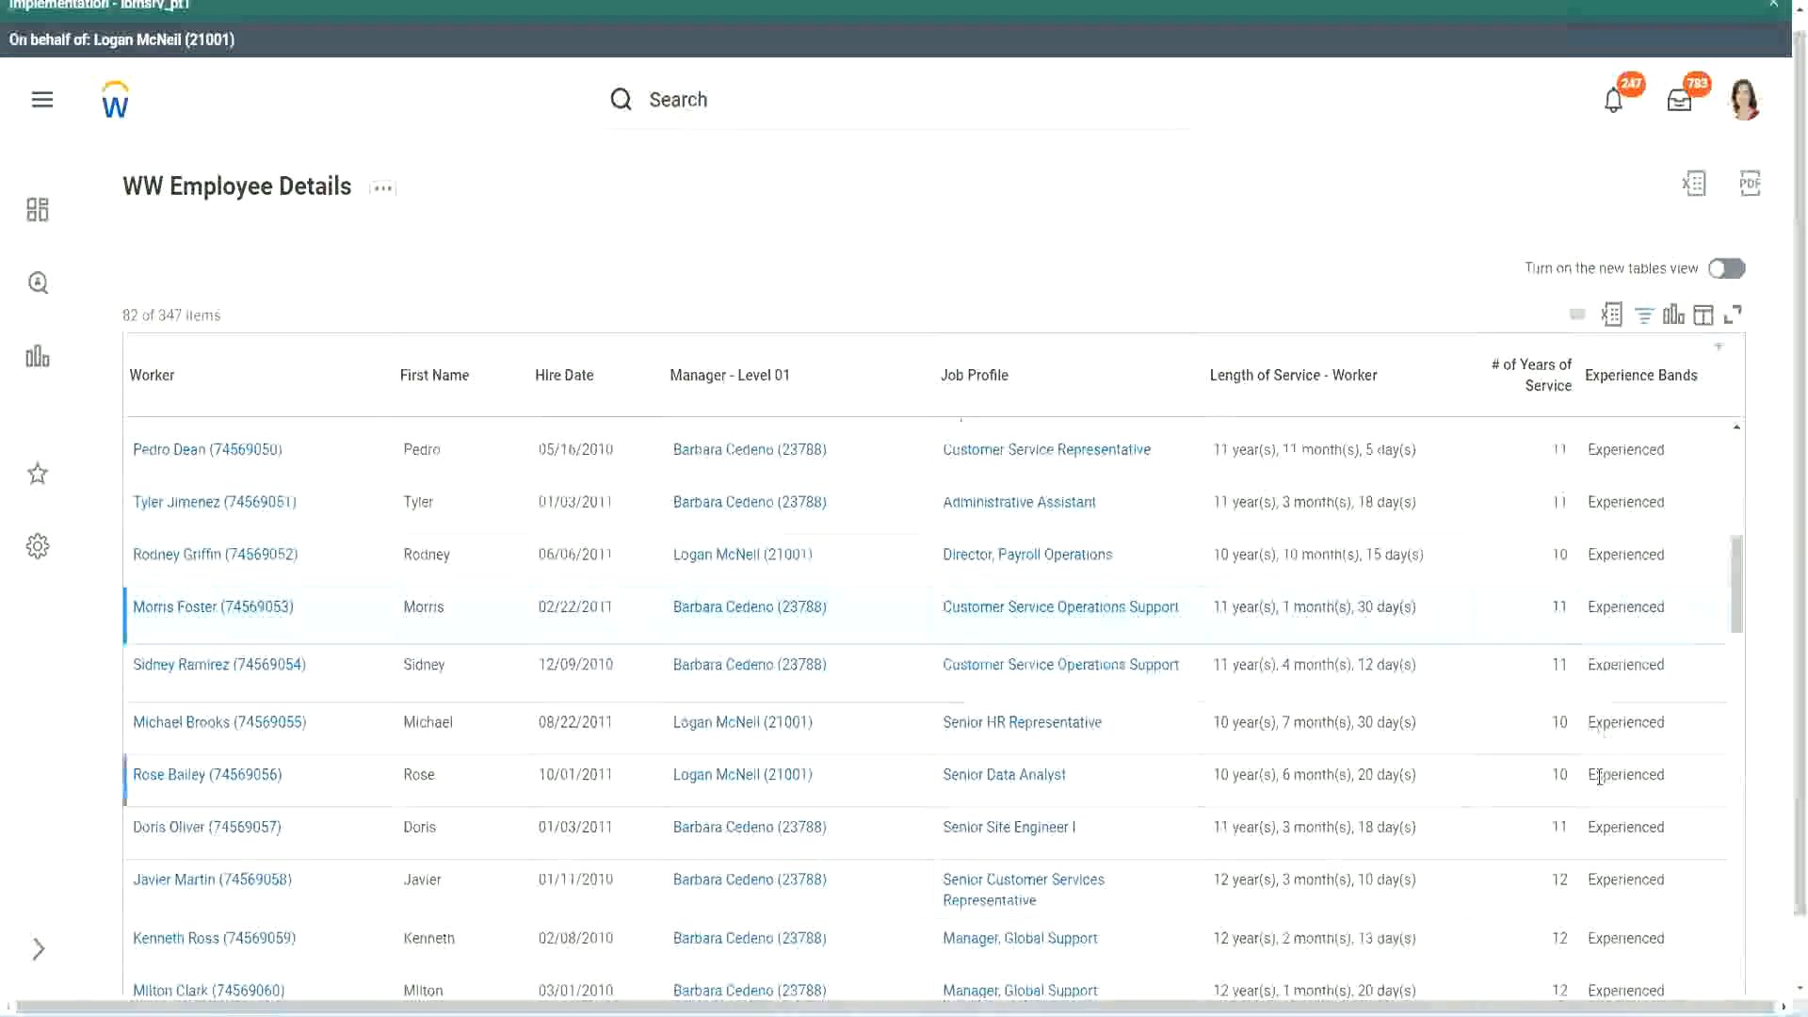
pyautogui.scroll(-5, 1600, 776)
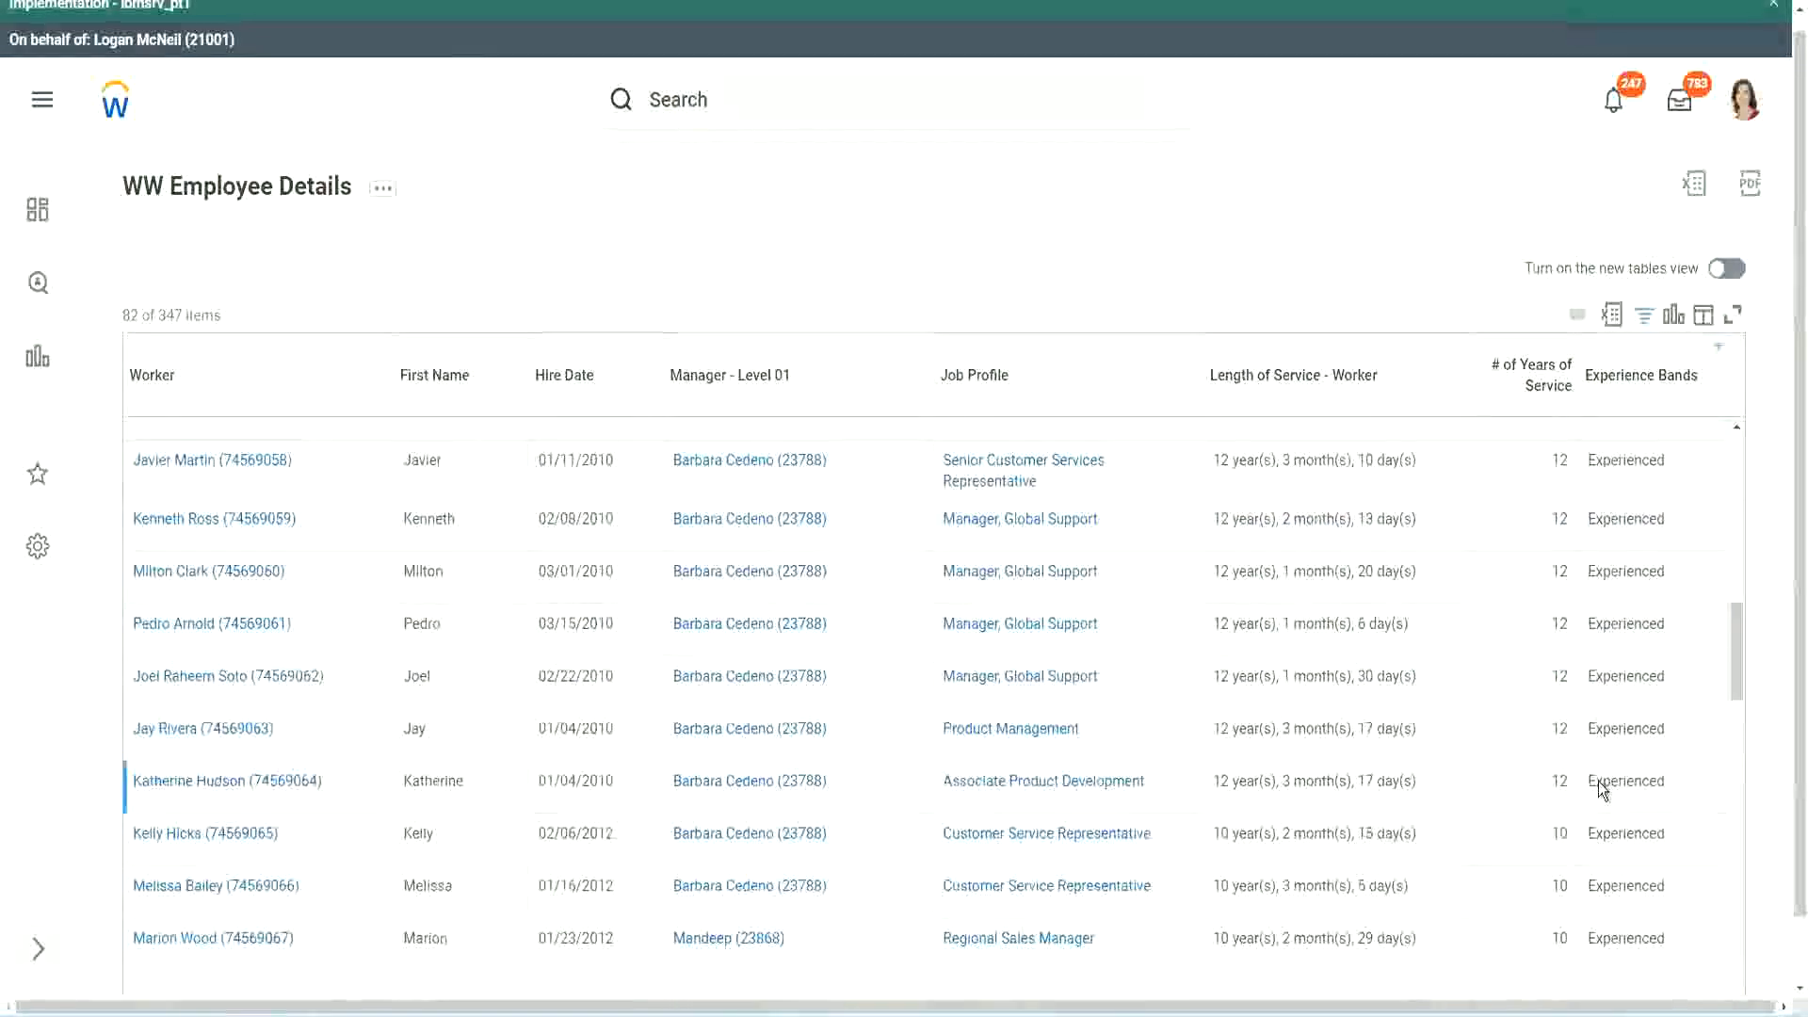